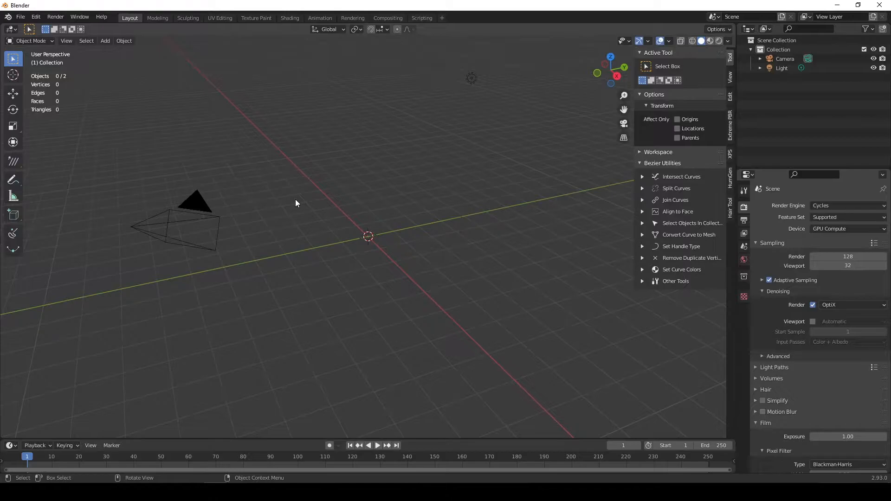
Review the viewport's gizmo and overlay options, selecting the camera to view its gizmos.
click(22, 17)
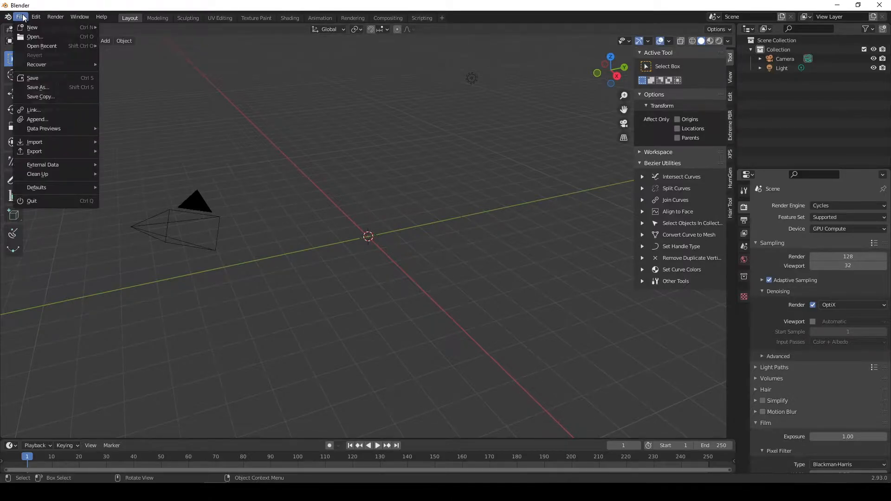
mouse_move(55, 188)
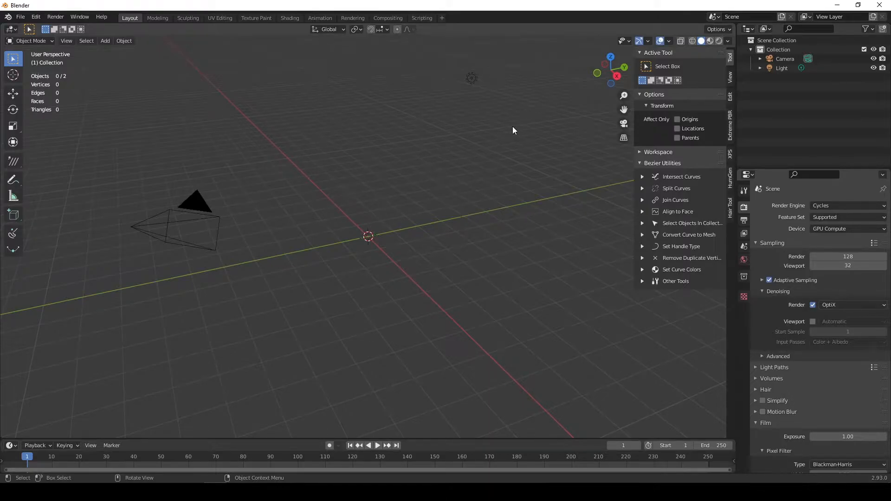
click(648, 42)
click(192, 217)
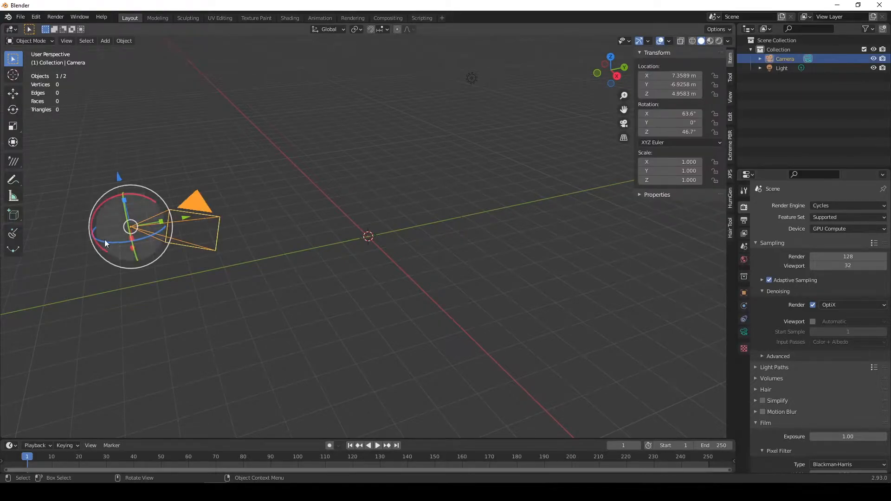
click(357, 162)
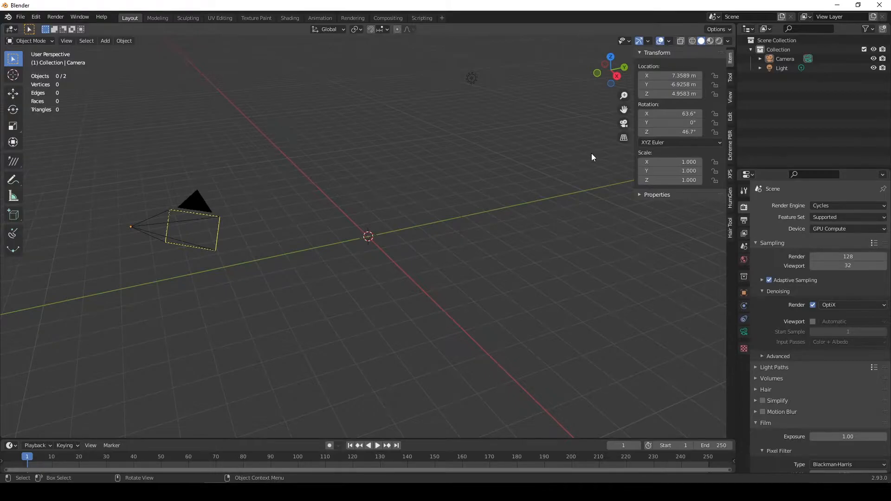
click(669, 42)
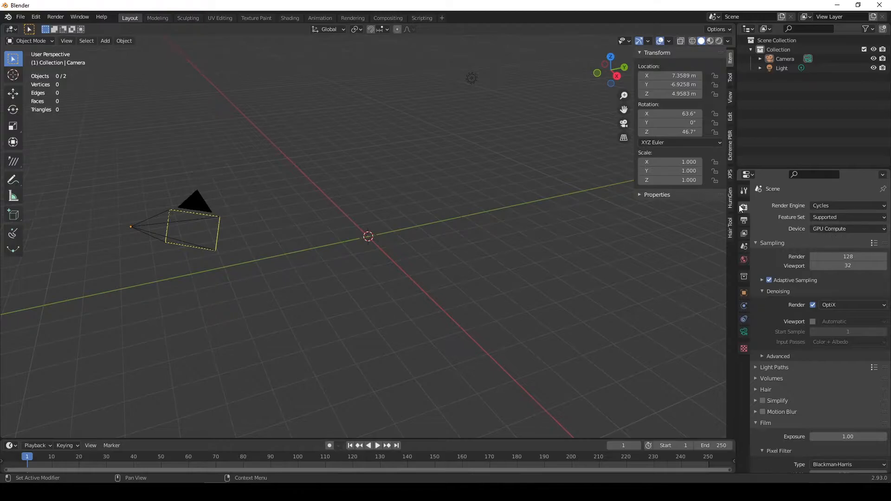
Set the Cycles render device to OptiX in the preferences.
click(35, 17)
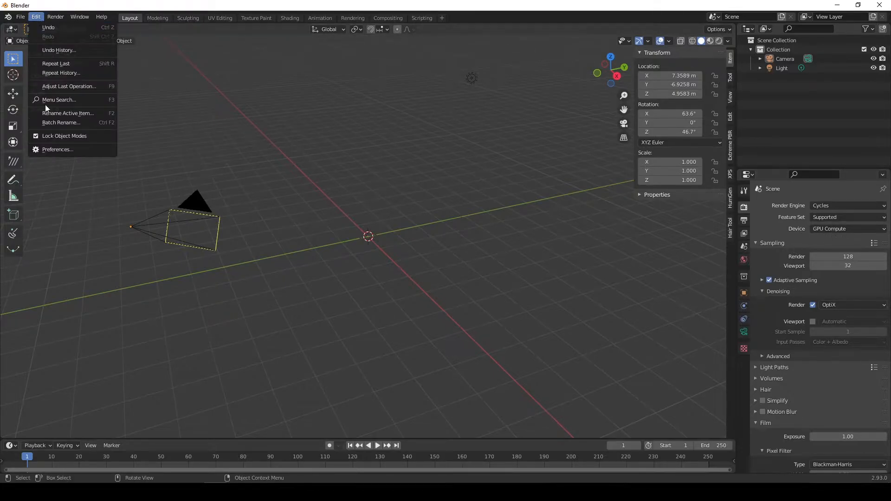
click(62, 149)
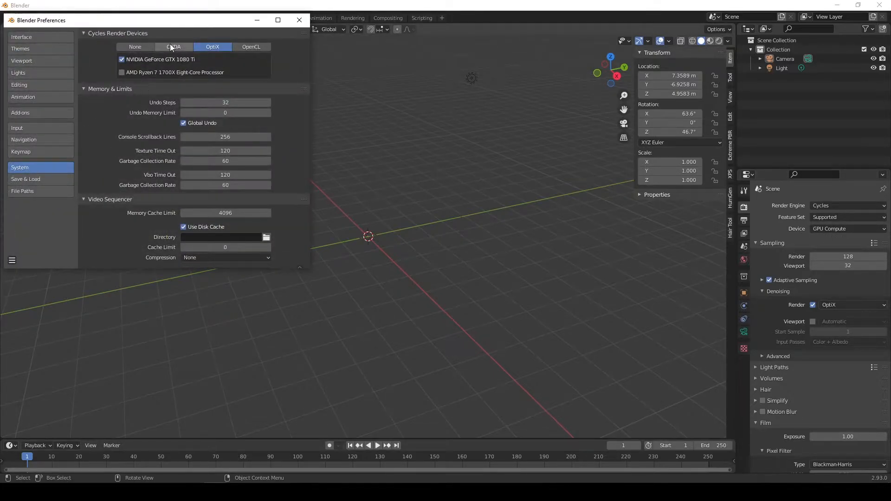
click(213, 47)
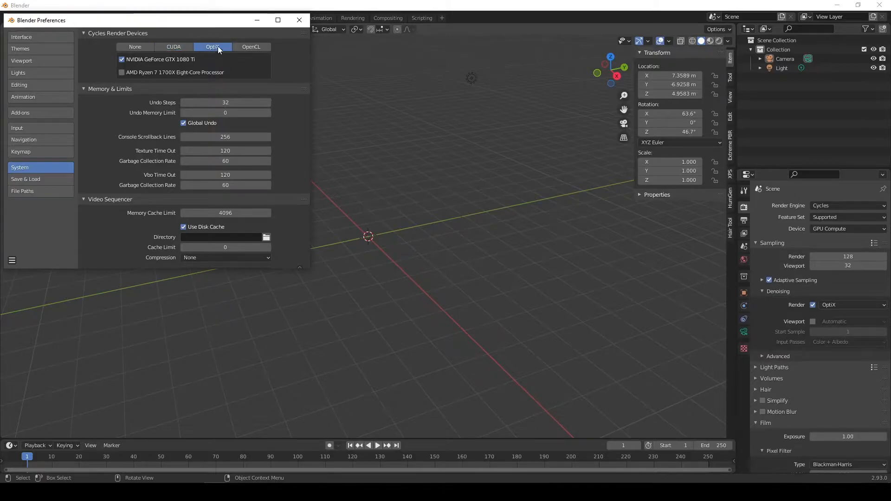
click(300, 20)
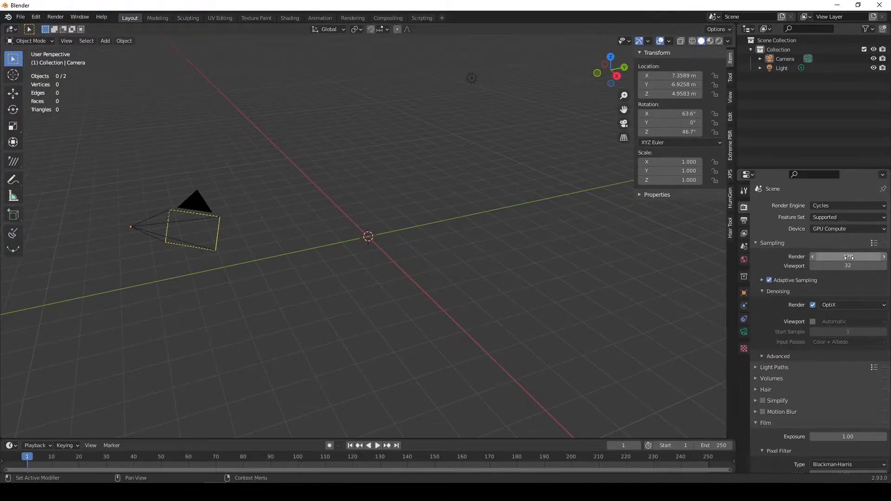
Examine the scene's render settings for sampling, denoising and film, along with the output dimensions and file settings.
scroll(881, 292, down, 5)
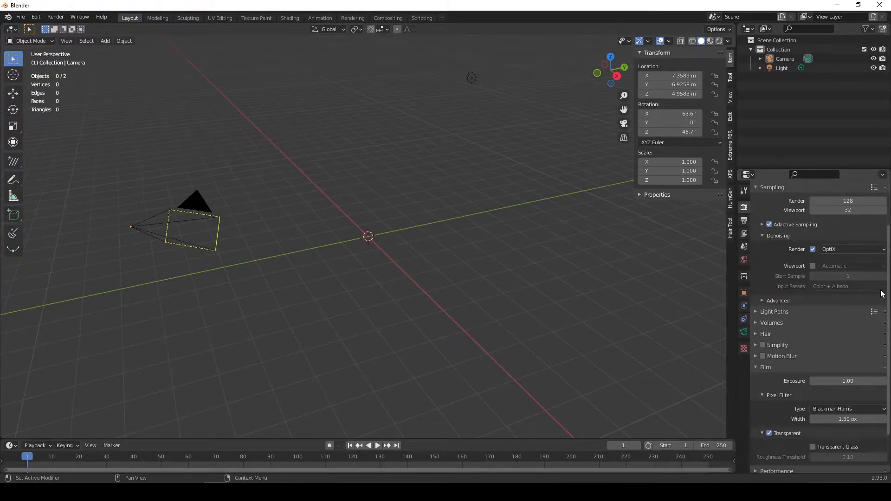
click(744, 221)
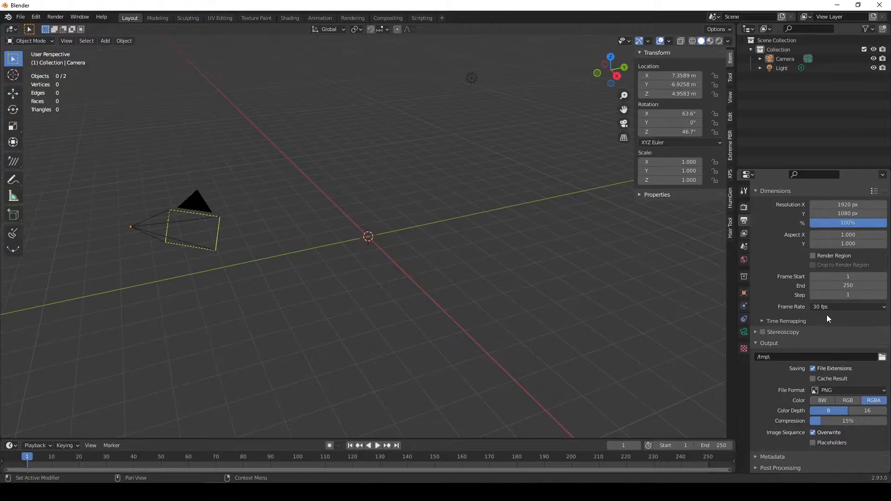
click(744, 207)
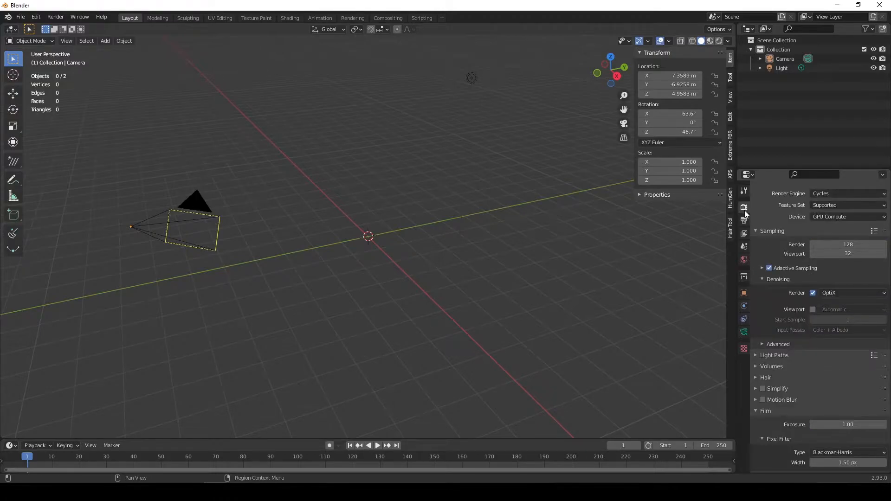
scroll(822, 344, down, 1)
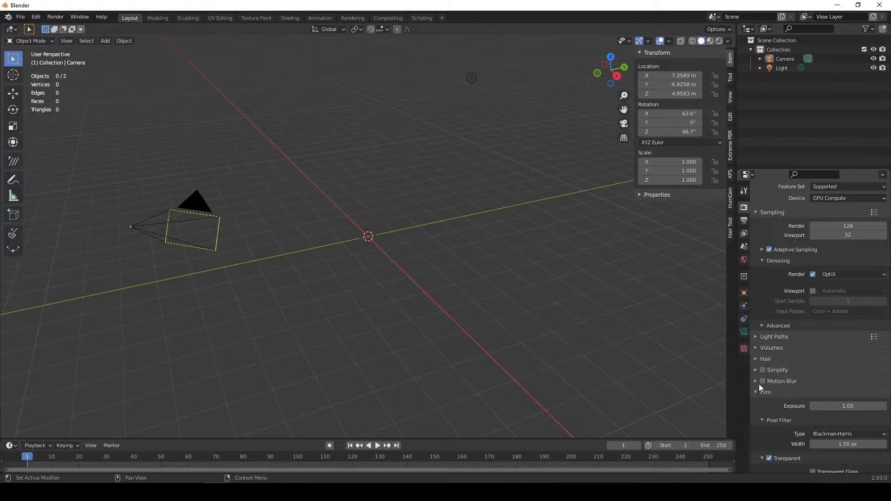
scroll(770, 404, down, 1)
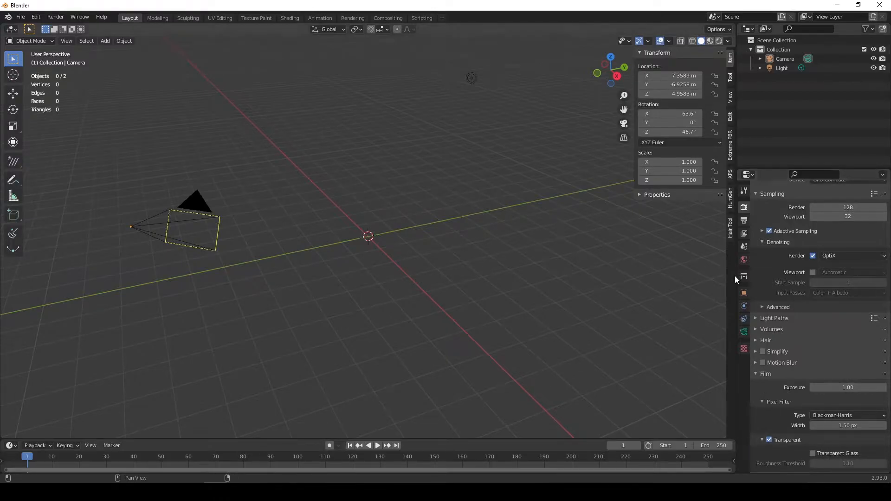
scroll(840, 318, up, 3)
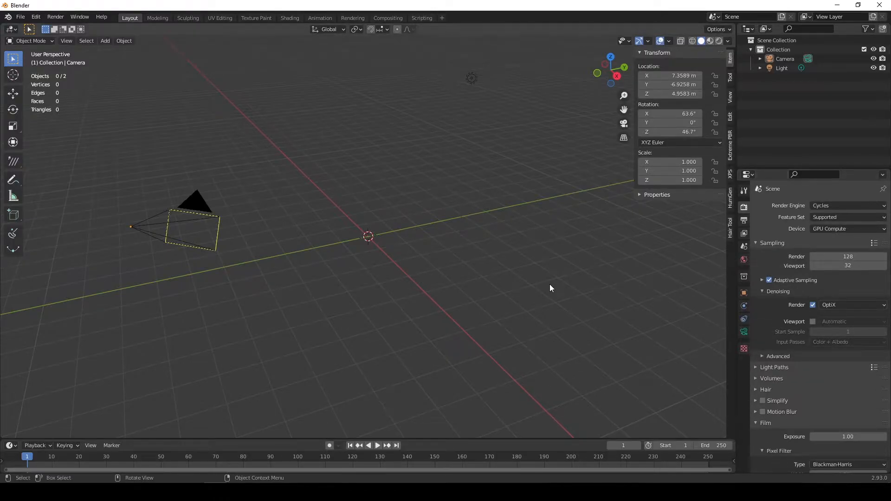
click(744, 220)
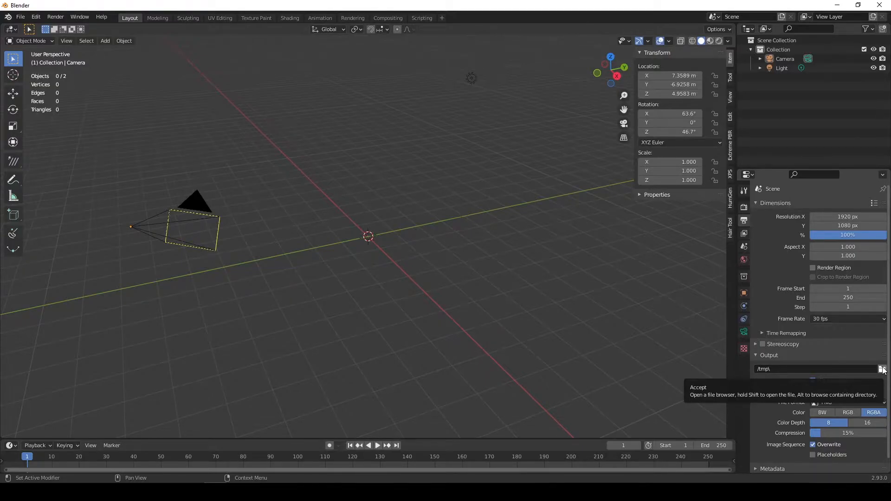
Switch to File Explorer, look over the MetalGarurumon project's references, render, scenes and textures folders, and return to Blender.
click(692, 492)
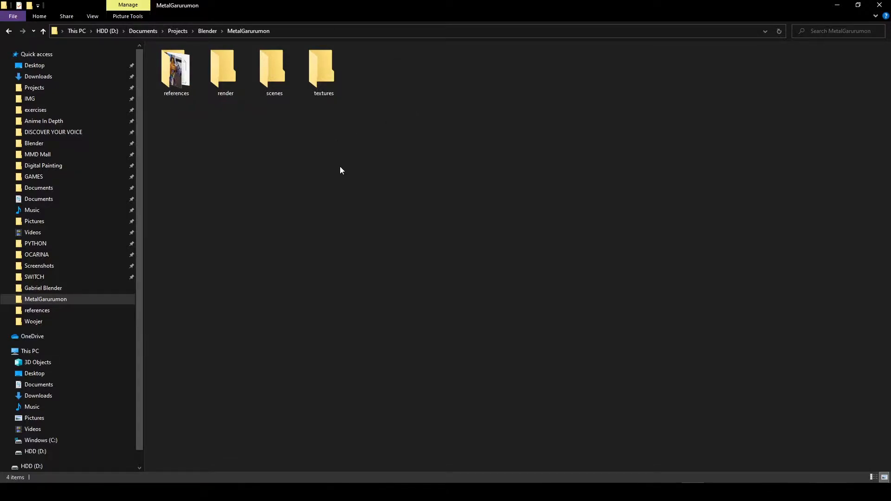
click(162, 74)
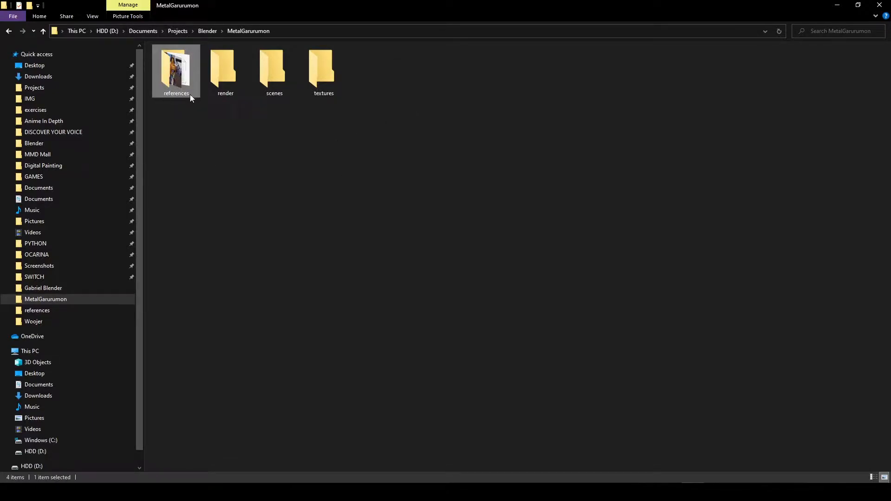
click(227, 79)
click(269, 87)
click(321, 87)
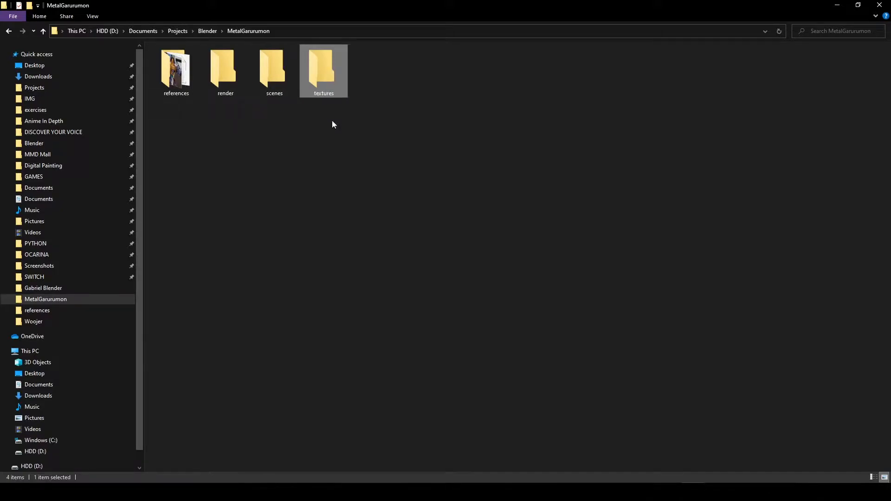
click(168, 63)
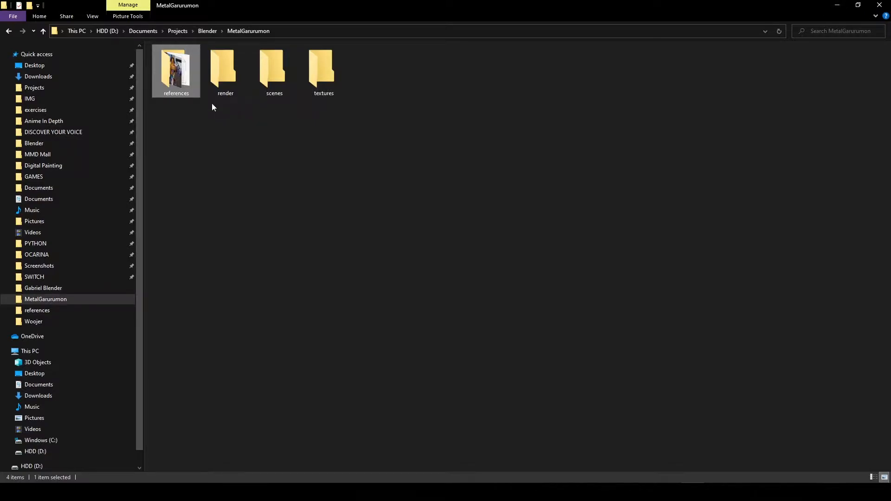
click(274, 70)
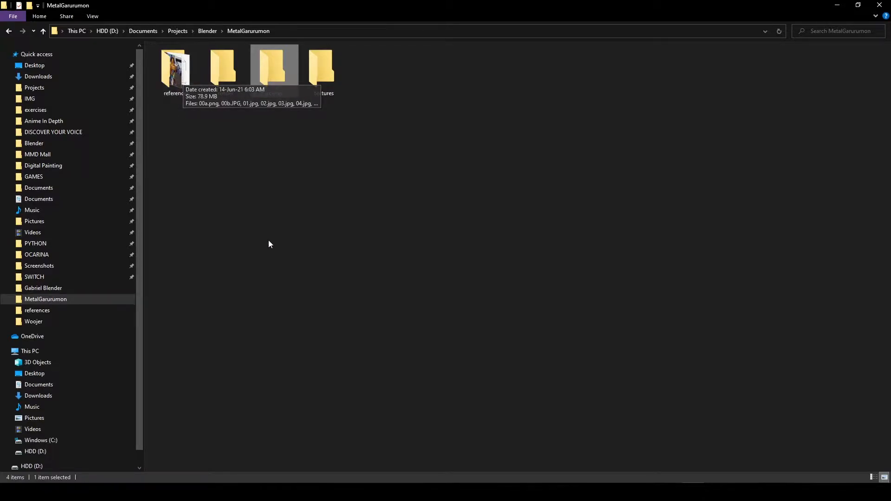
click(319, 75)
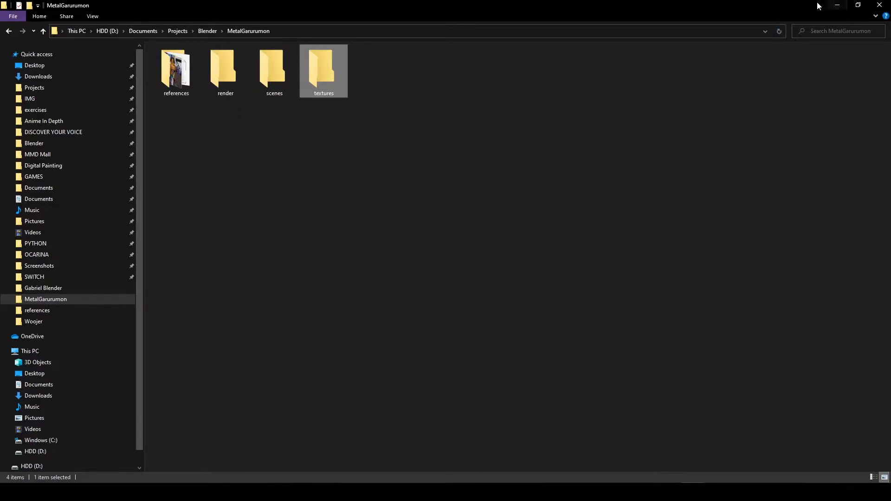
click(489, 152)
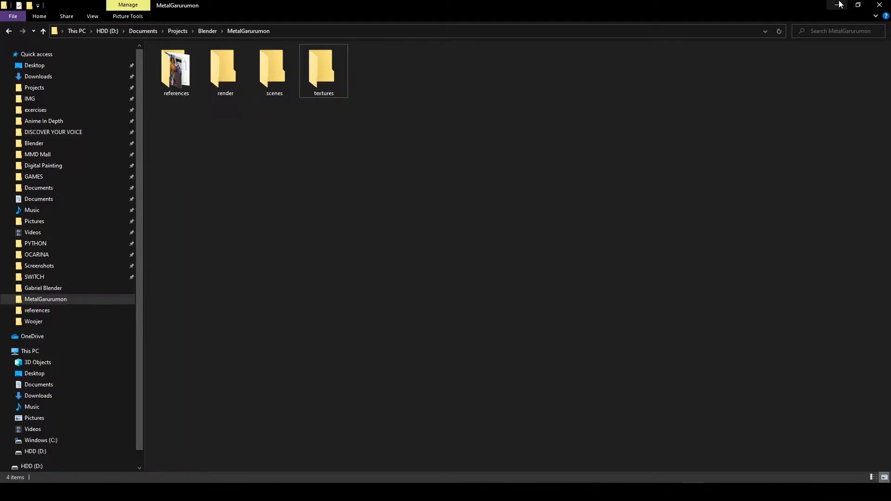
click(839, 4)
Browse for the render output location in the MetalGarurumon folder and move its bookmark to the top of the favorites.
click(881, 369)
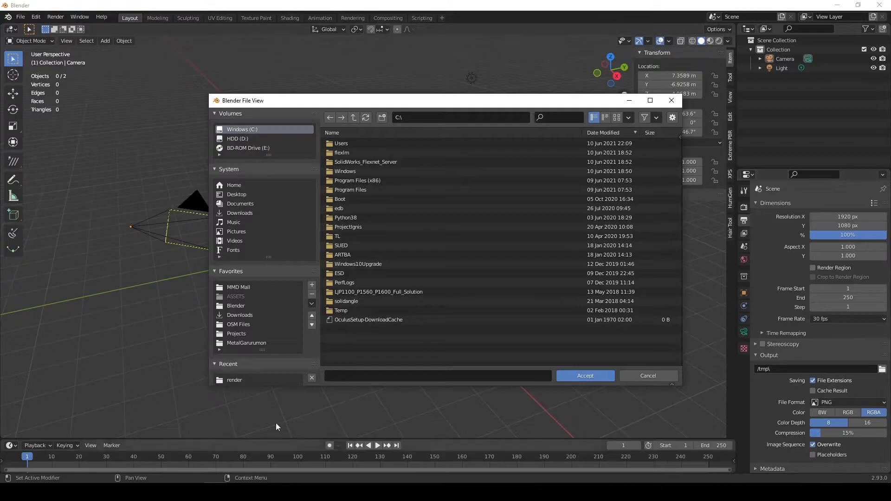
click(256, 342)
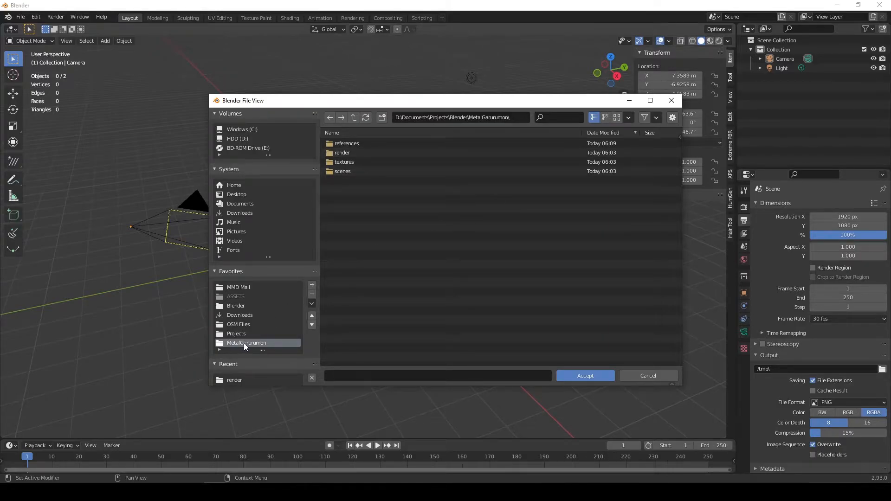
click(312, 315)
click(313, 314)
click(313, 314)
click(313, 315)
click(313, 314)
click(313, 314)
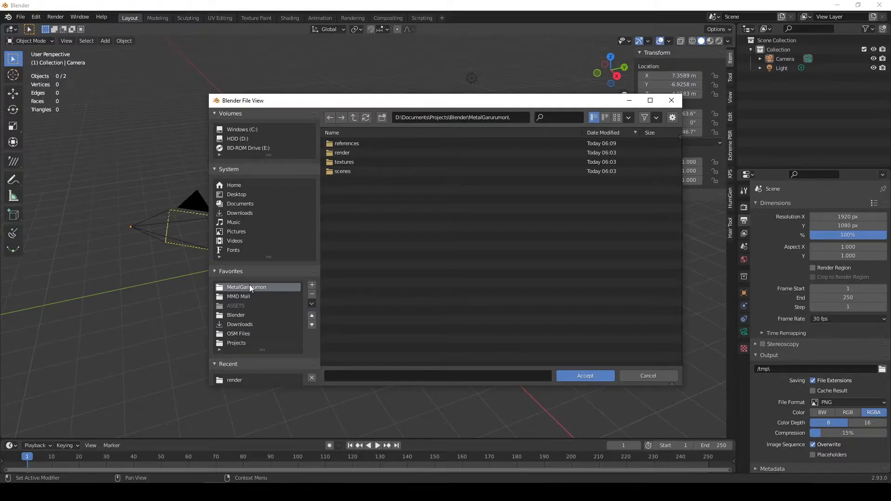
Set the render output path to the render folder inside MetalGarurumon and leave no object selected.
double_click(342, 152)
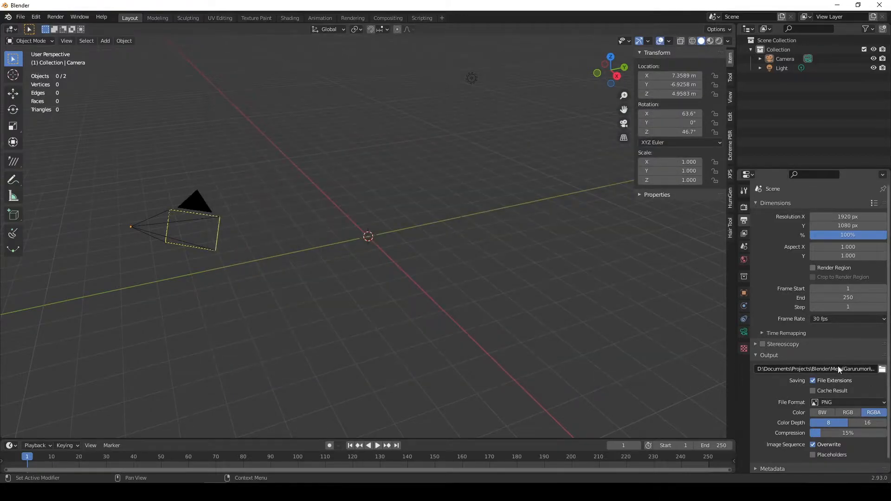
click(457, 190)
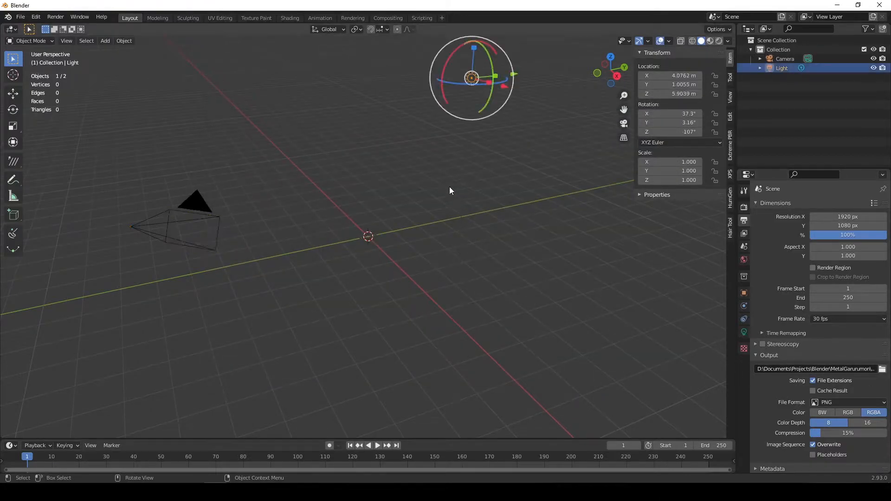
click(447, 324)
Save the scene as mgarurumon_amp_01.blend in the project's scenes folder.
key(ctrl+s)
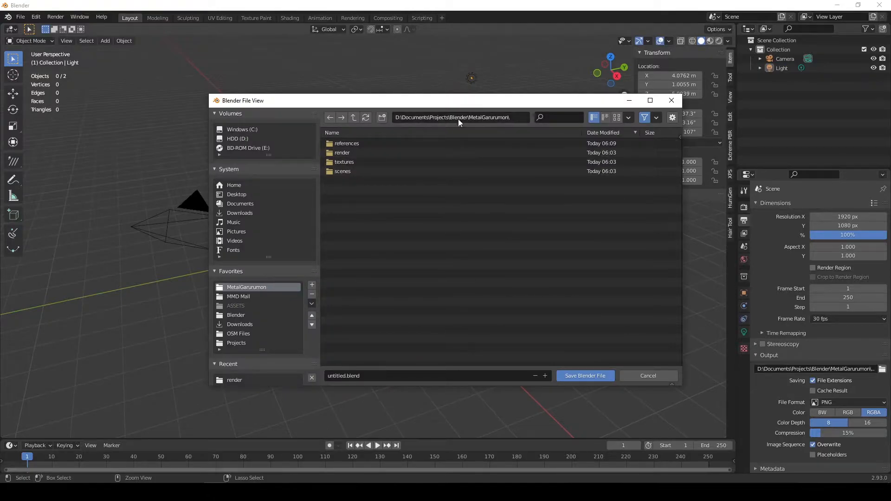
click(346, 172)
click(366, 381)
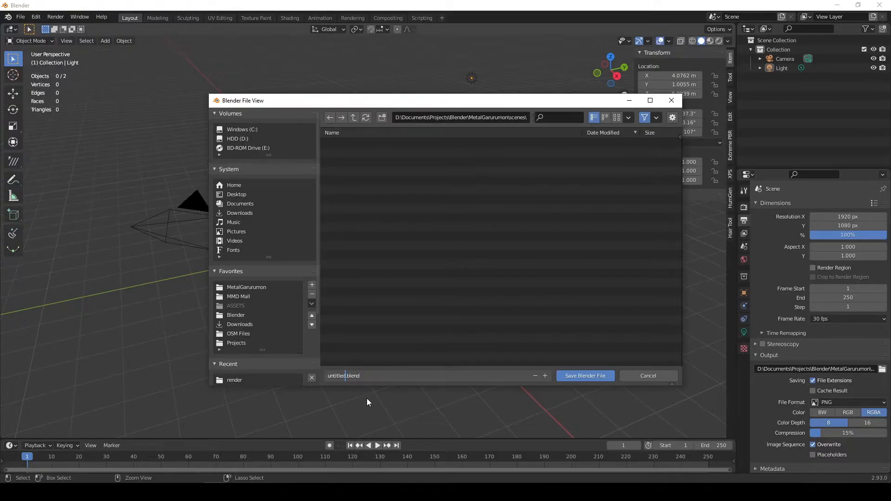
key(BackSpace)
key(BackSpace)
key(BackSpace)
key(BackSpace)
key(BackSpace)
key(BackSpace)
key(BackSpace)
text(mgaruru)
key(End)
click(584, 375)
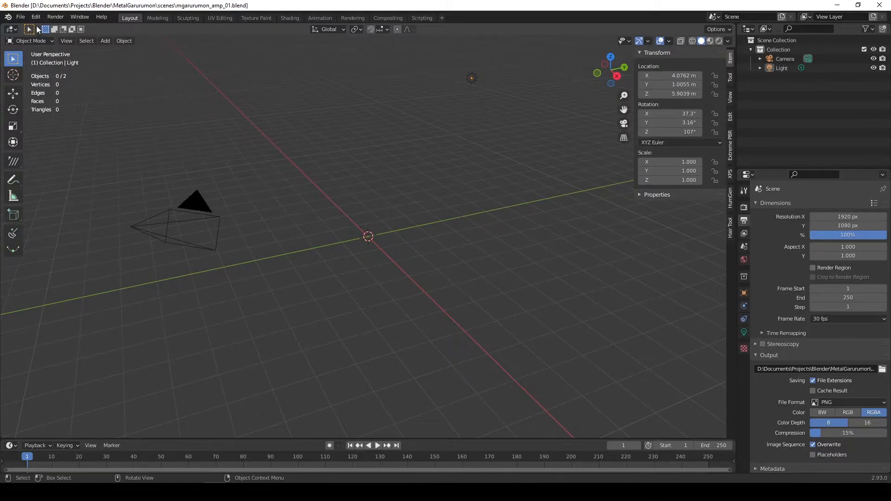
click(21, 17)
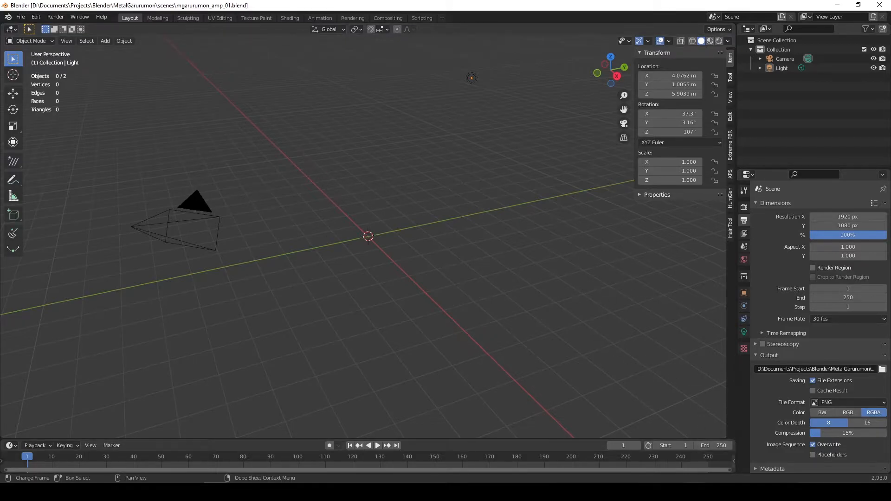
Switch to File Explorer and open the scale chart 00a.png from the project's references folder.
click(692, 492)
double_click(172, 74)
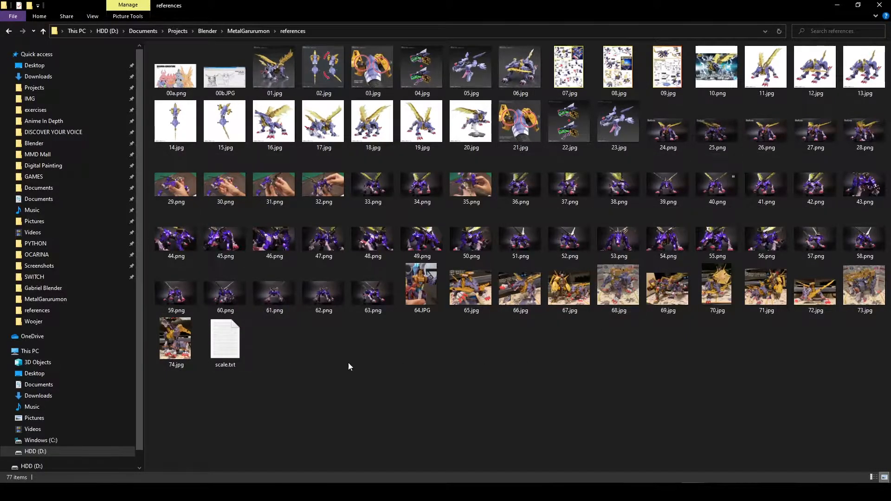
click(224, 345)
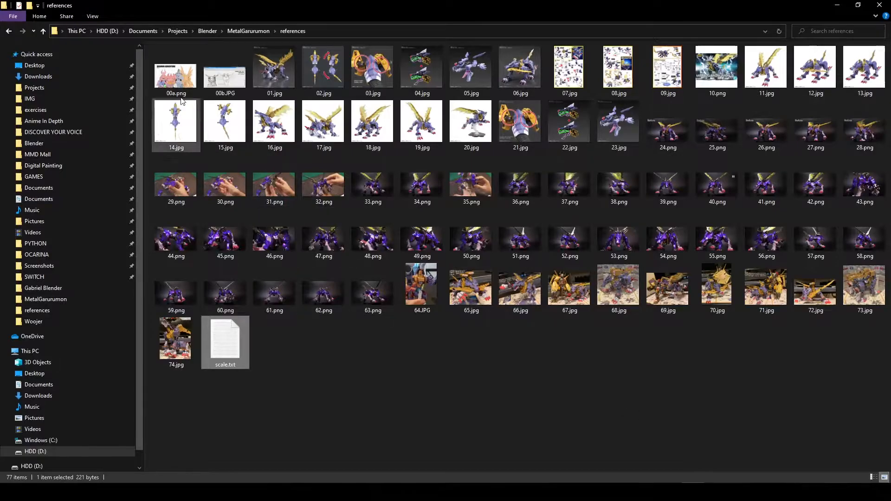
double_click(176, 81)
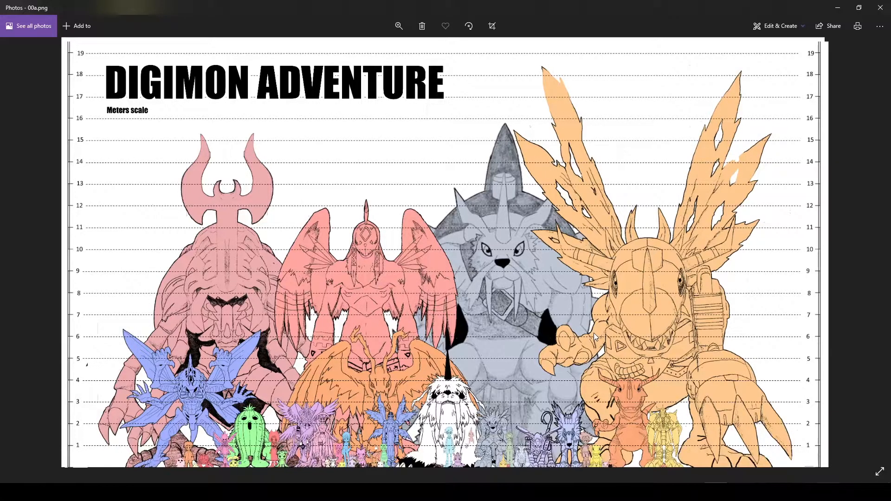
View the size comparison image 00b.JPG, then close the viewer and open scale.txt from the references folder.
key(Right)
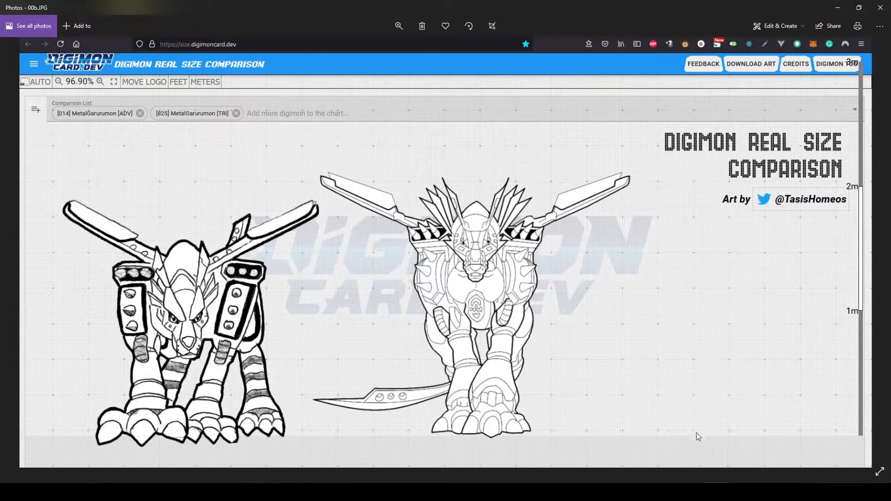
click(879, 7)
double_click(225, 342)
drag(349, 219, 477, 104)
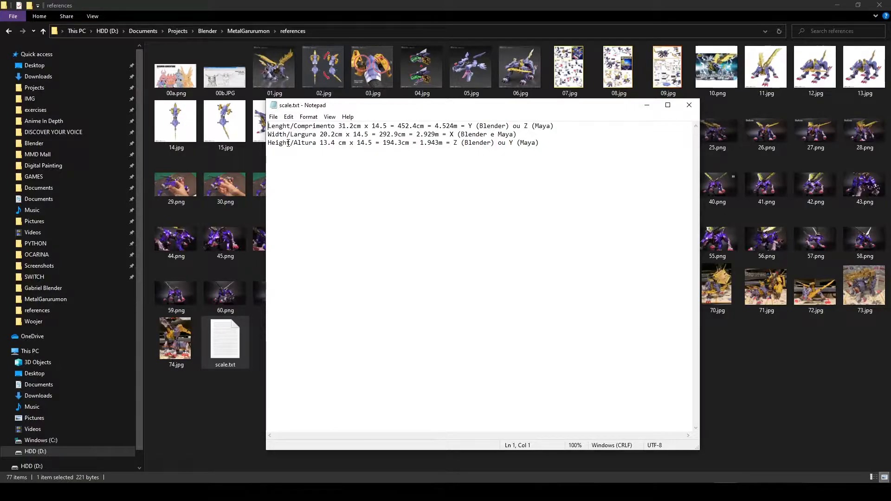
Examine the height calculation in scale.txt, covering the base measurement, the multiplier and the converted height.
click(338, 127)
double_click(341, 127)
drag(319, 134, 348, 145)
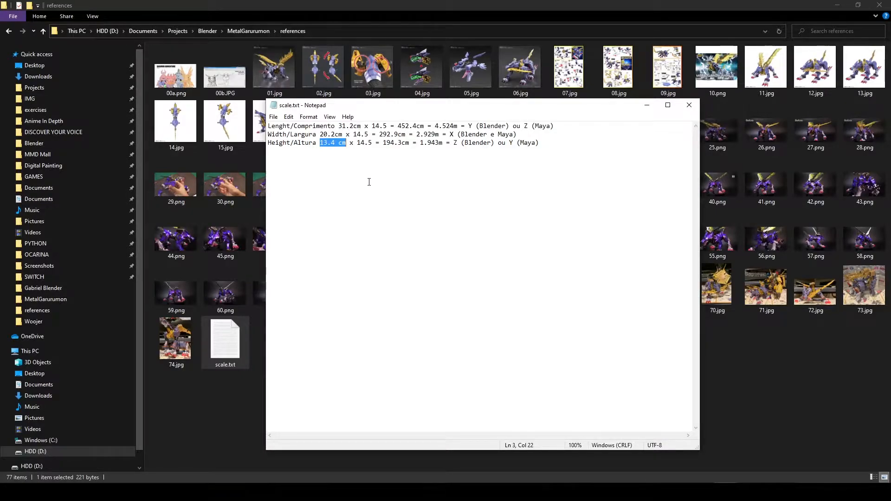
click(357, 168)
drag(384, 143, 442, 144)
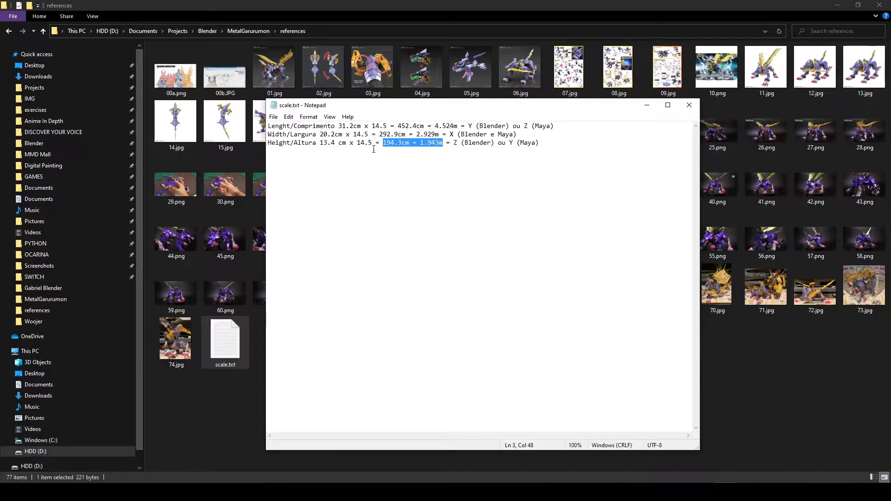
drag(335, 144, 320, 142)
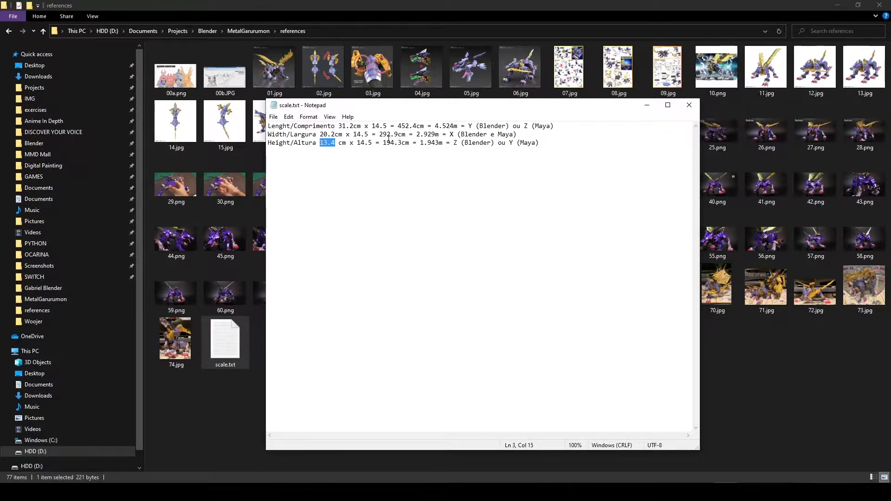
click(367, 153)
drag(357, 143, 372, 144)
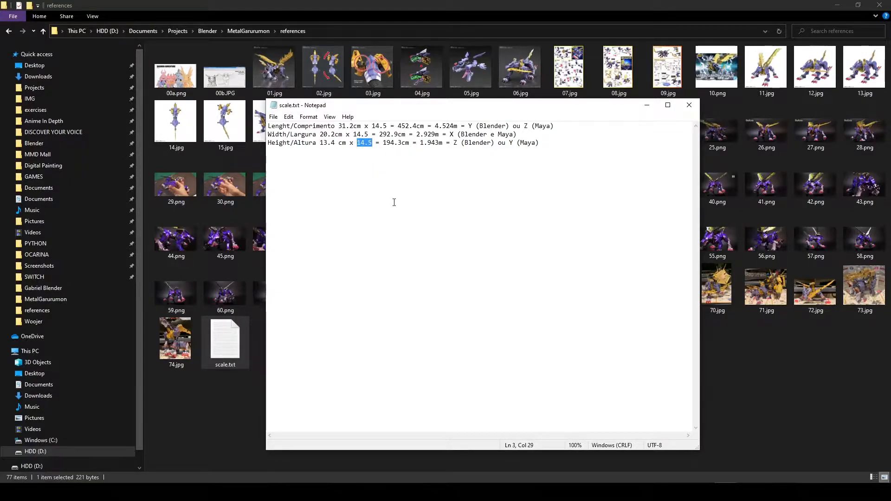
drag(382, 144, 440, 143)
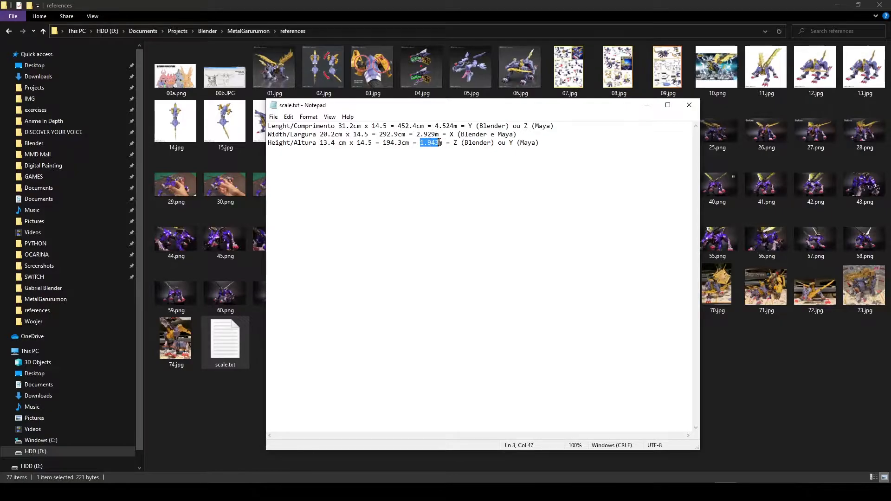
click(438, 143)
drag(372, 142, 356, 143)
drag(420, 143, 444, 142)
Examine which Blender and Maya axes the length, width and height in scale.txt are assigned to.
drag(354, 134, 473, 126)
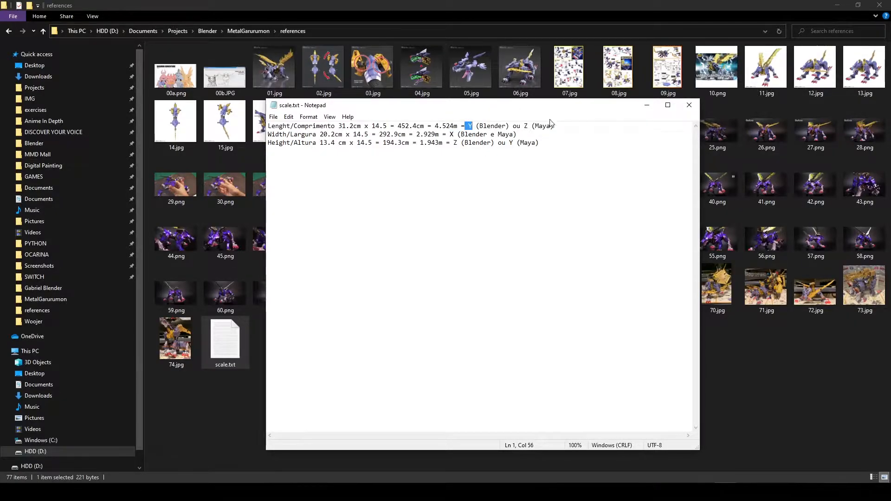
drag(524, 126, 531, 125)
drag(417, 134, 454, 134)
click(421, 142)
drag(421, 142, 444, 143)
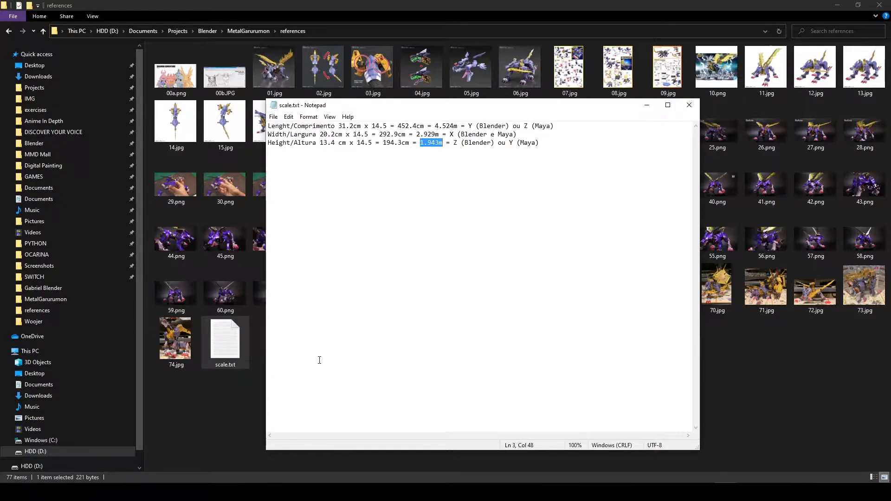
Switch to Blender, add a cube mesh at the origin and expand its creation settings.
click(213, 491)
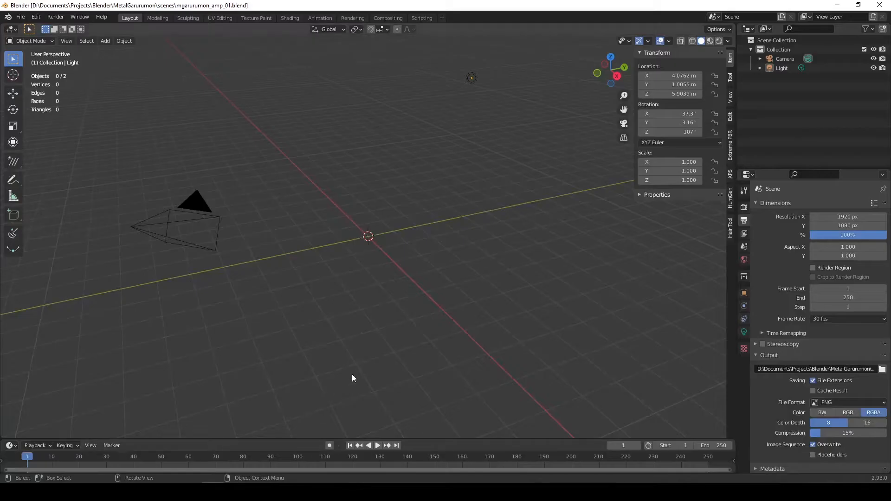
key(shift)
key(shift+a)
mouse_move(353, 203)
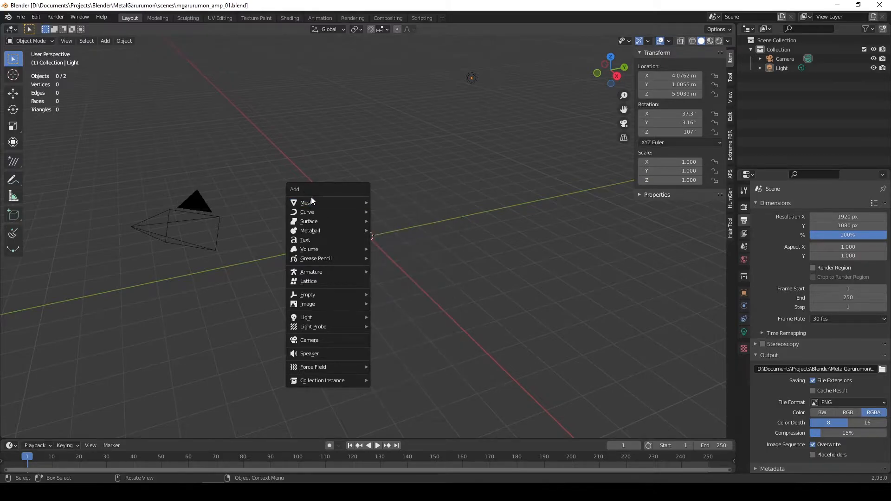
mouse_move(303, 204)
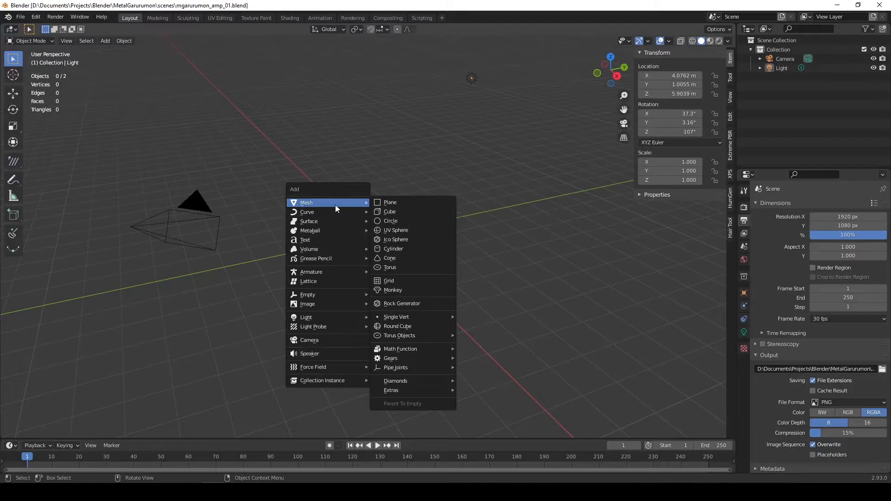
click(391, 211)
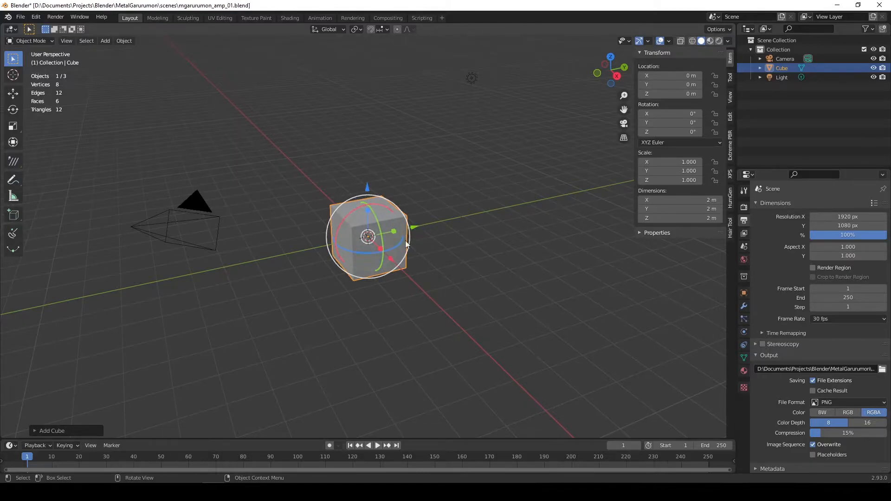
click(36, 432)
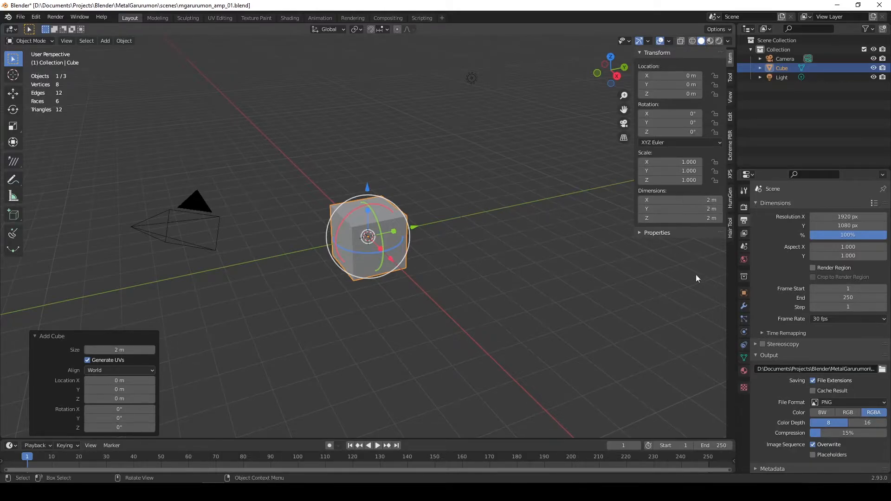
Copy the length value 4.524 from scale.txt and set it as the cube's Y dimension in metres.
mouse_move(725, 492)
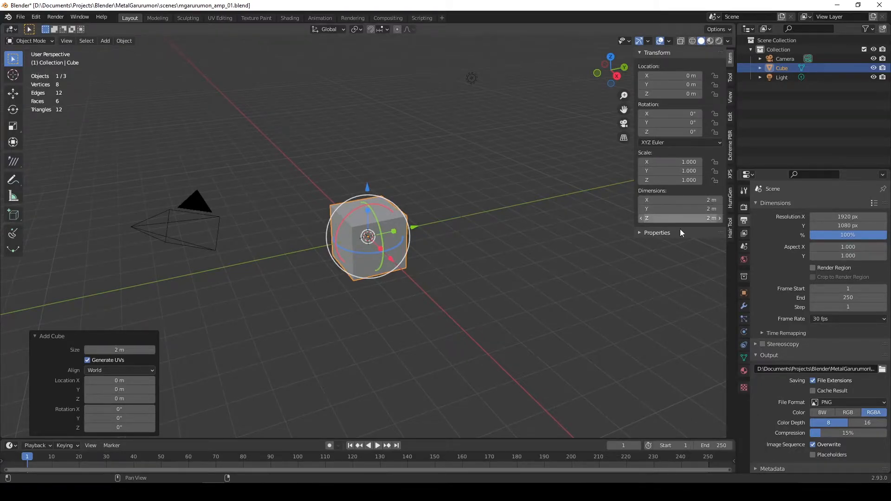
key(alt+Tab)
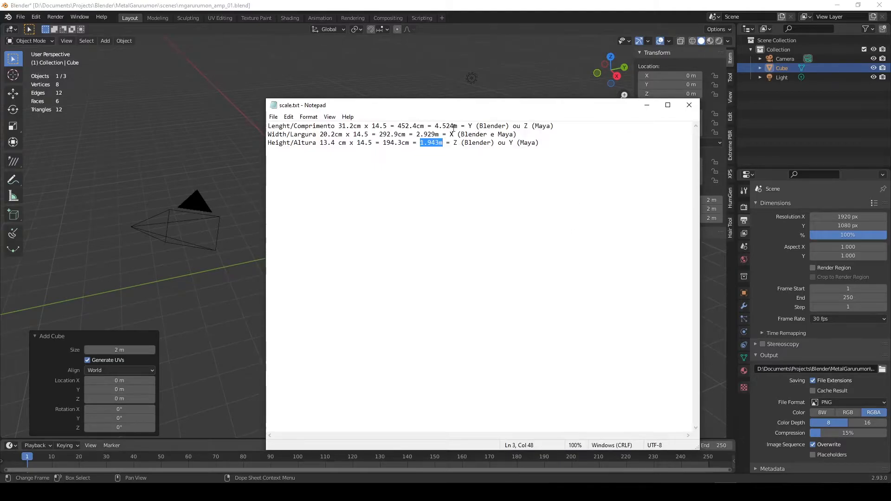
drag(456, 125, 435, 126)
key(ctrl+c)
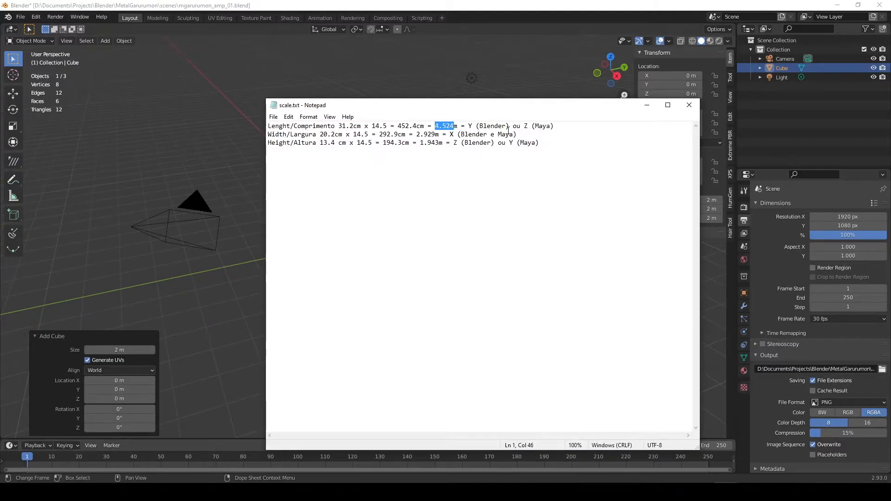
click(646, 105)
double_click(680, 208)
key(ctrl+v)
key(Return)
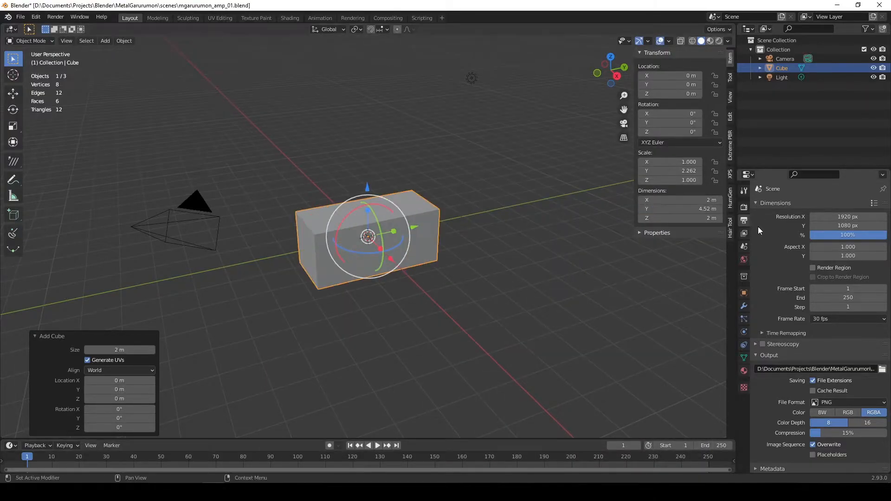
Copy the width value 2.929 from scale.txt and set it as the cube's X dimension in metres.
key(alt+Tab)
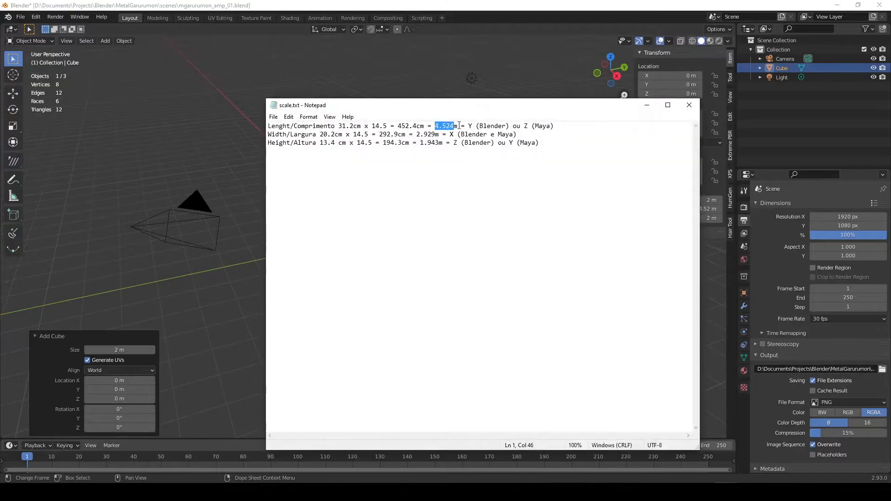
drag(439, 134, 418, 137)
key(ctrl+c)
click(420, 134)
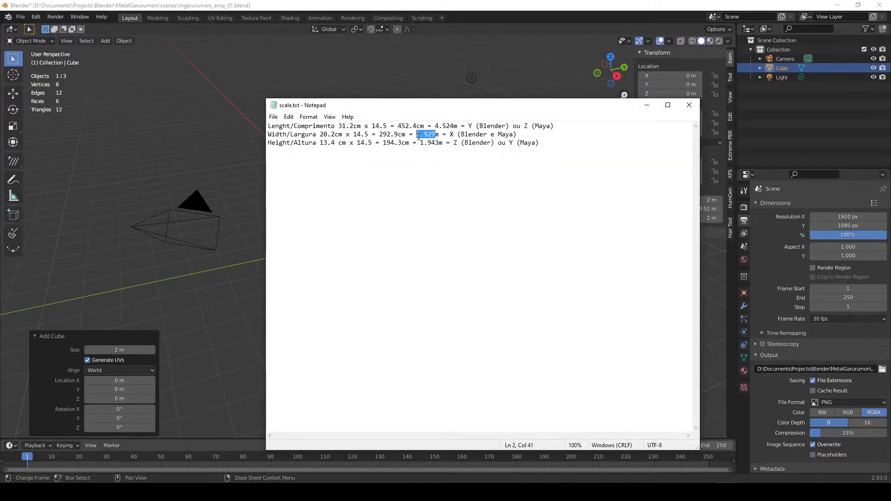
click(646, 105)
click(703, 199)
key(ctrl+v)
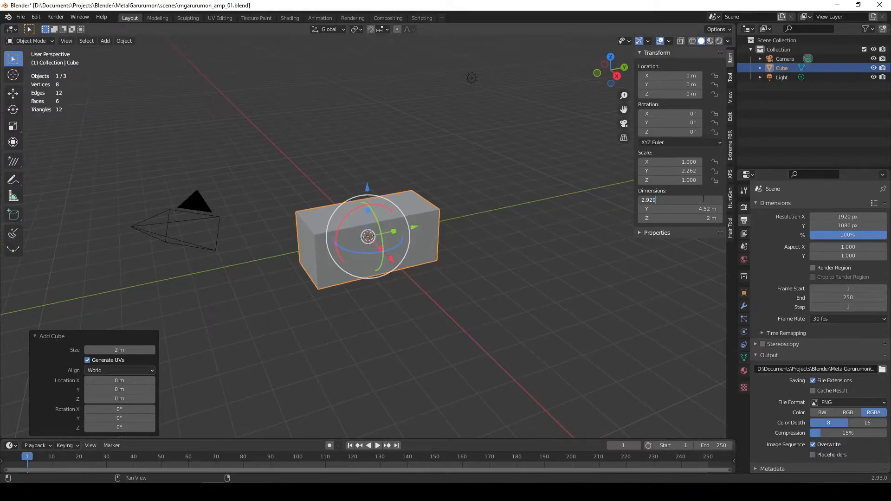
key(Return)
Copy the height value 1.943 from scale.txt and set it as the cube's Z dimension in metres.
key(alt+Tab)
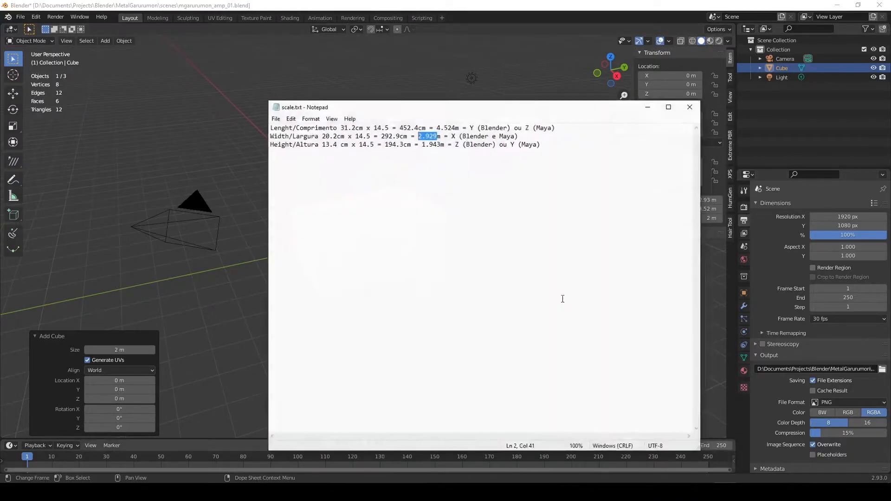
drag(439, 142, 420, 142)
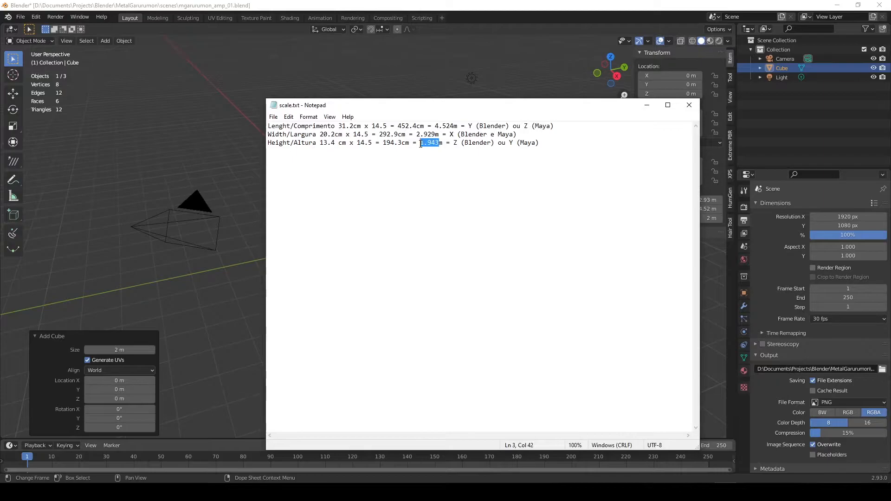
key(ctrl+c)
click(646, 105)
double_click(686, 218)
key(ctrl+v)
key(Return)
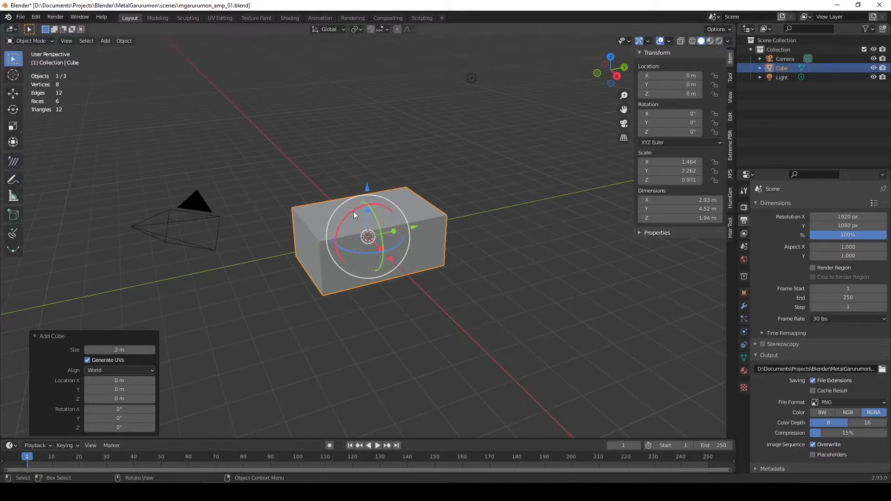
Examine the resized box's proportions in perspective and in the right and front orthographic views.
middle_drag(315, 284, 340, 264)
scroll(346, 234, up, 3)
middle_drag(358, 171, 268, 179)
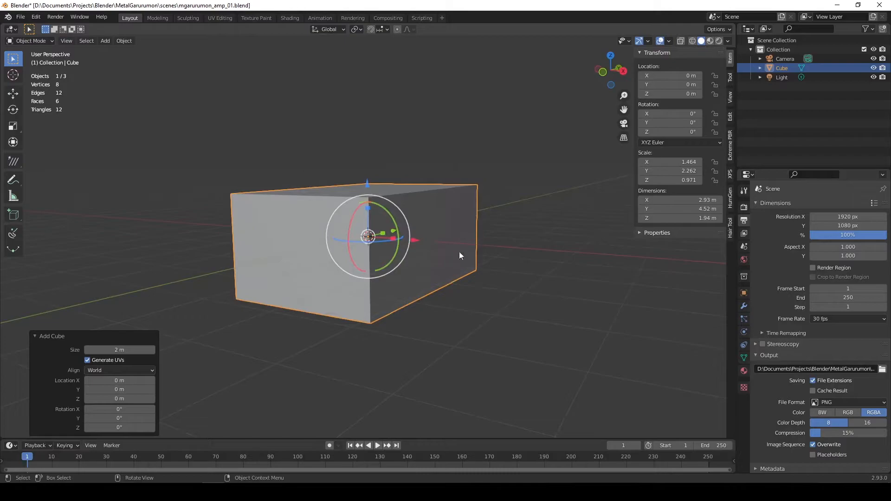
middle_drag(469, 232, 383, 227)
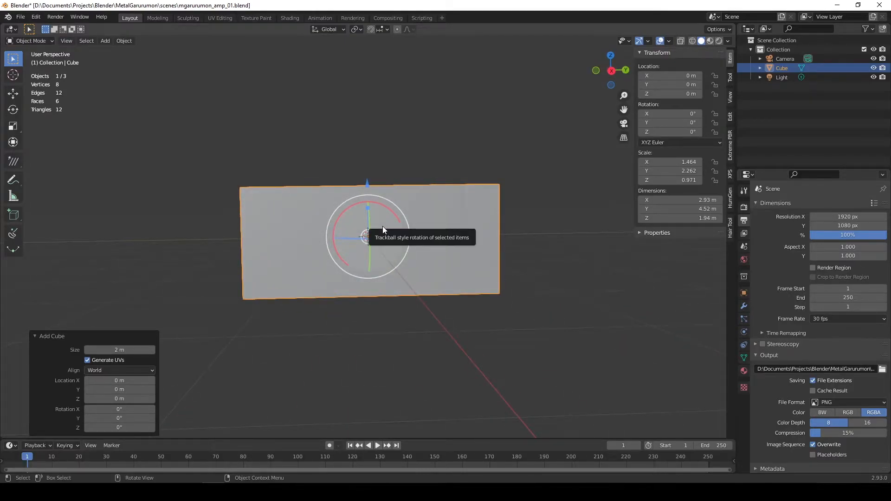
key(KP_3)
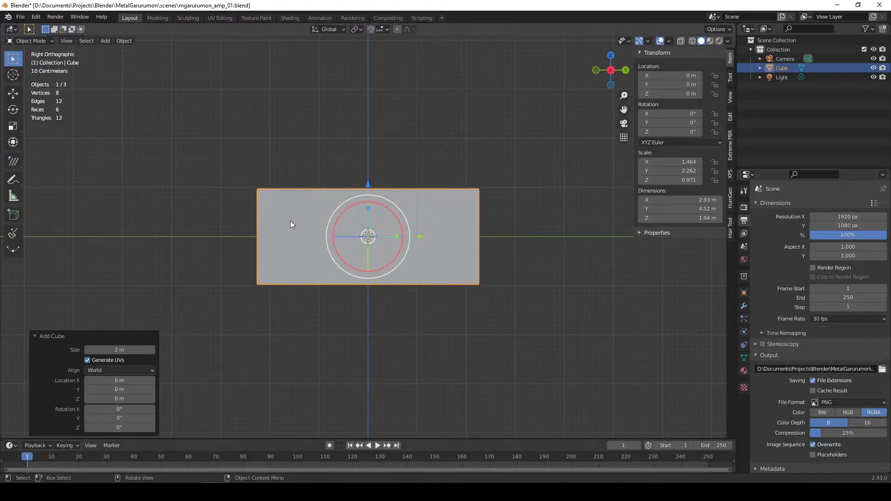
key(KP_1)
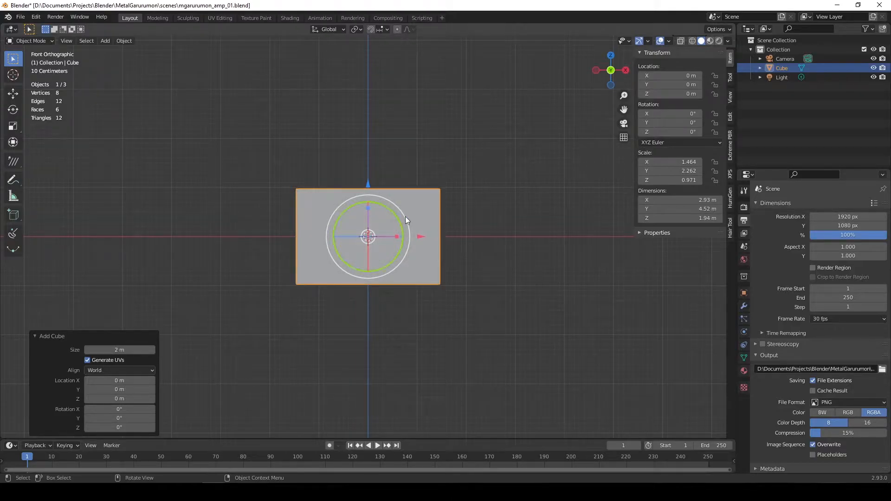
key(KP_3)
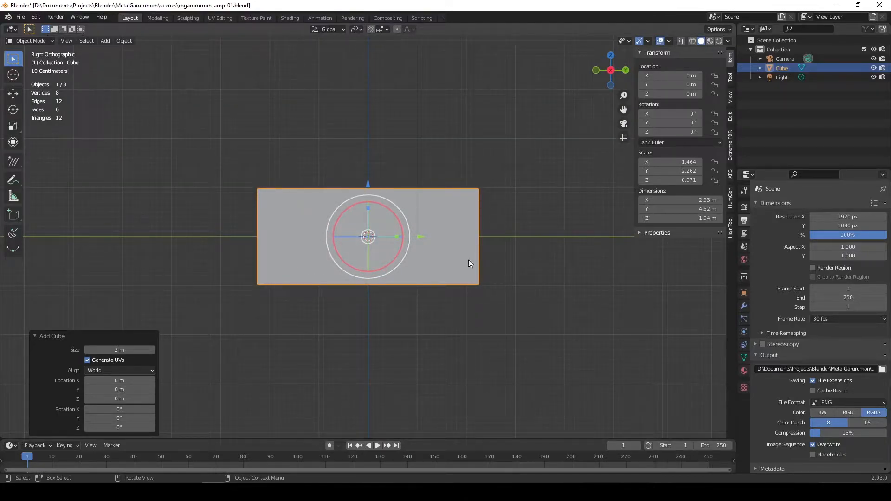
middle_drag(268, 231, 401, 183)
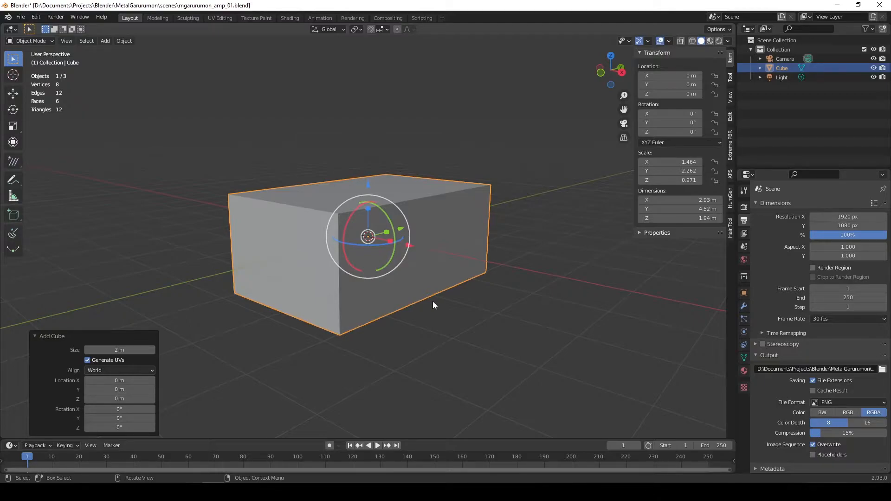
middle_drag(432, 304, 485, 292)
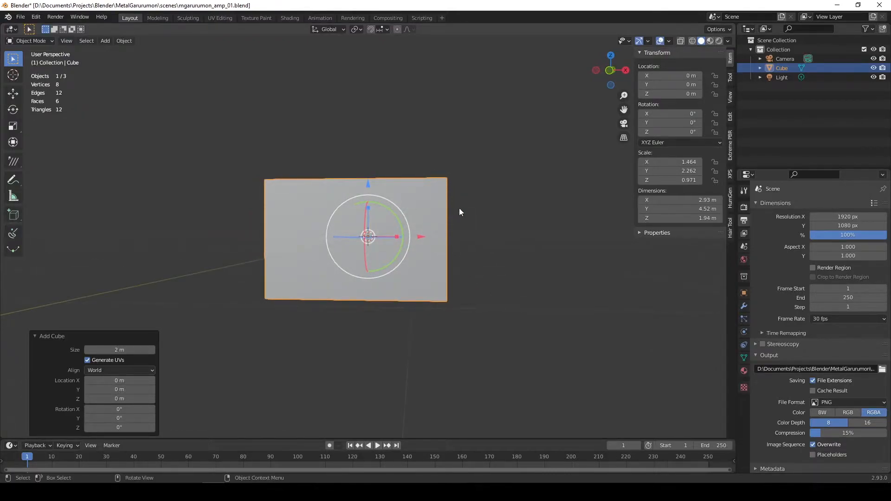
middle_drag(486, 210, 446, 201)
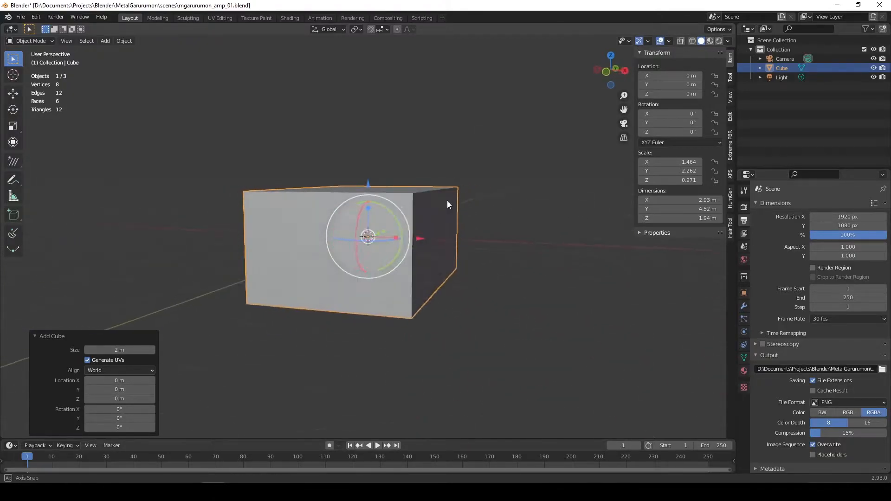
middle_drag(374, 261, 428, 257)
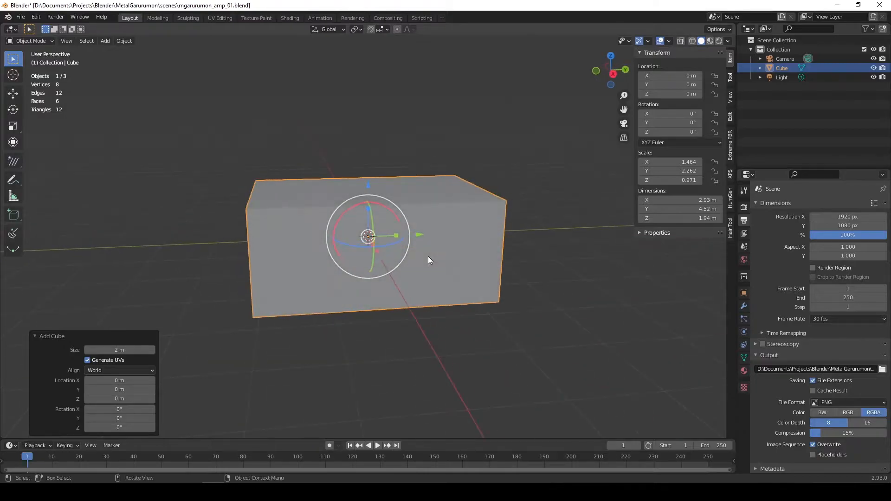
Raise the box along Z to about 0.975 m so its base rests on the ground line in front view.
drag(368, 184, 366, 132)
middle_drag(367, 134, 444, 152)
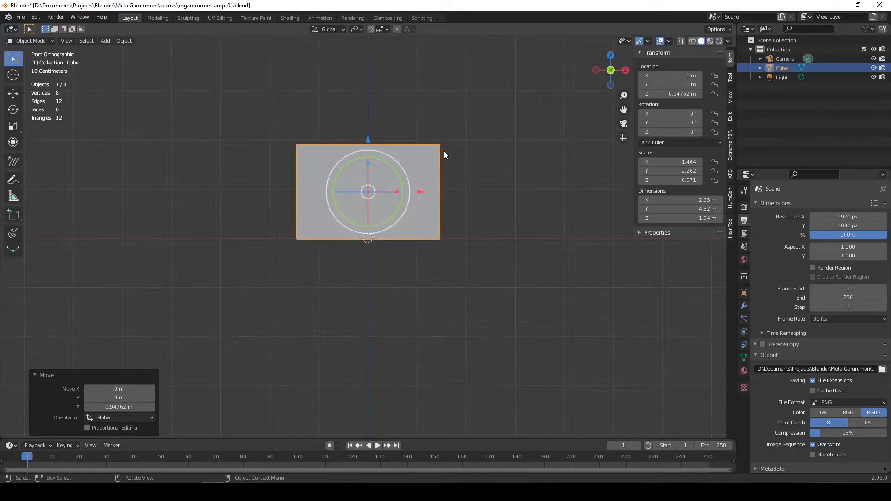
scroll(444, 177, up, 3)
drag(369, 105, 371, 101)
Apply the box's location and rotation transforms, leaving its scale unapplied.
key(ctrl+a)
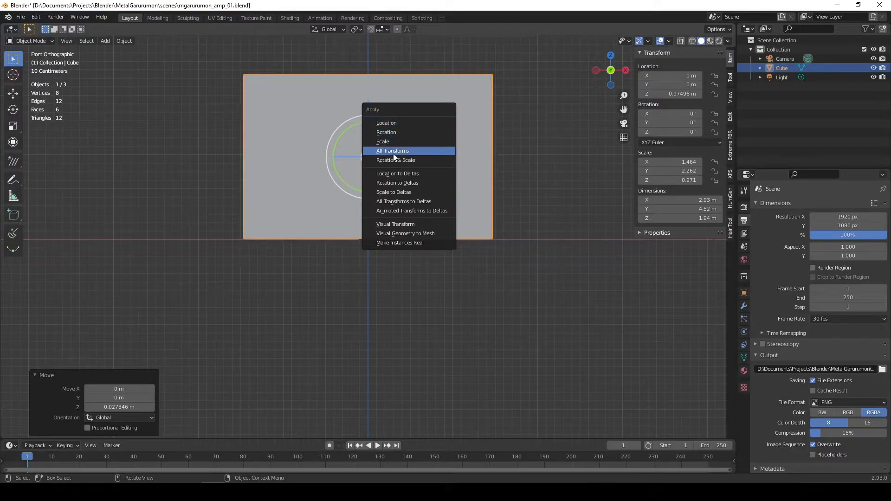
click(407, 124)
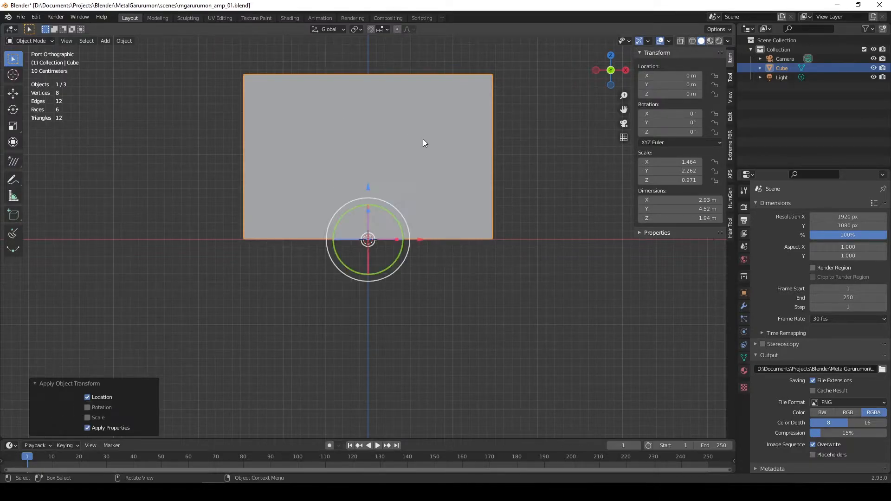
key(ctrl+a)
click(422, 149)
Move the cube into a new collection named References.
middle_drag(438, 232, 347, 163)
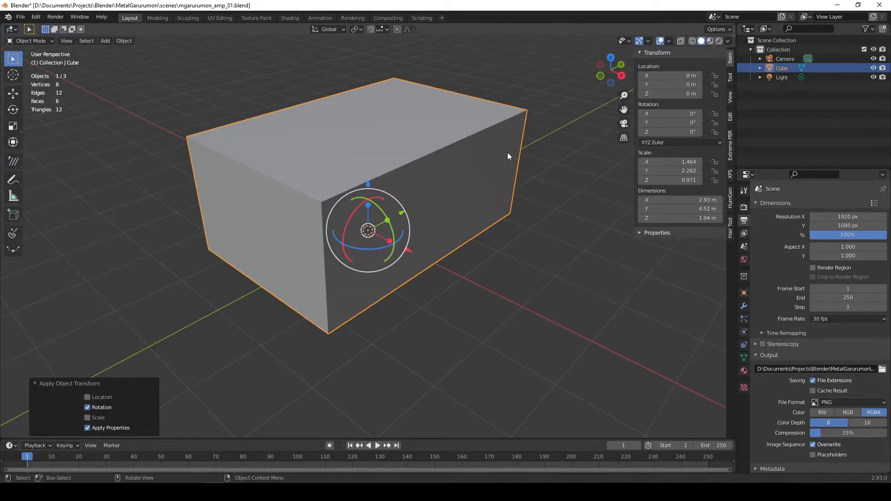
middle_drag(464, 162, 444, 166)
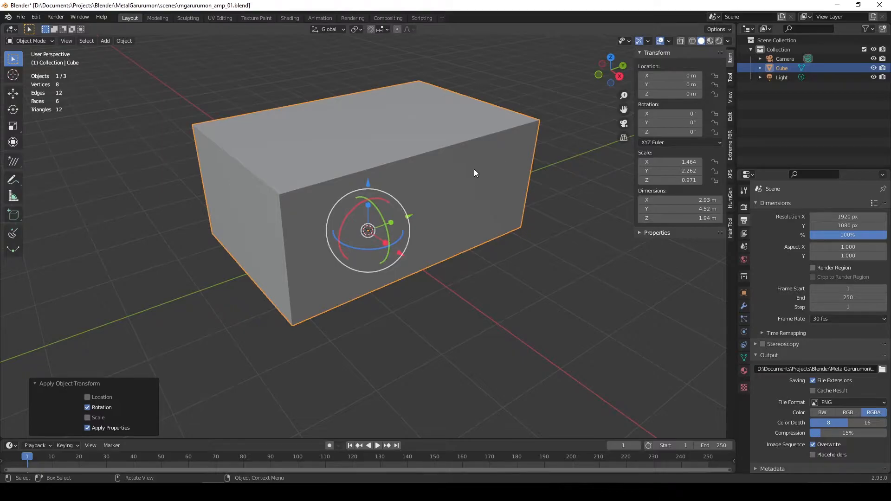
key(m)
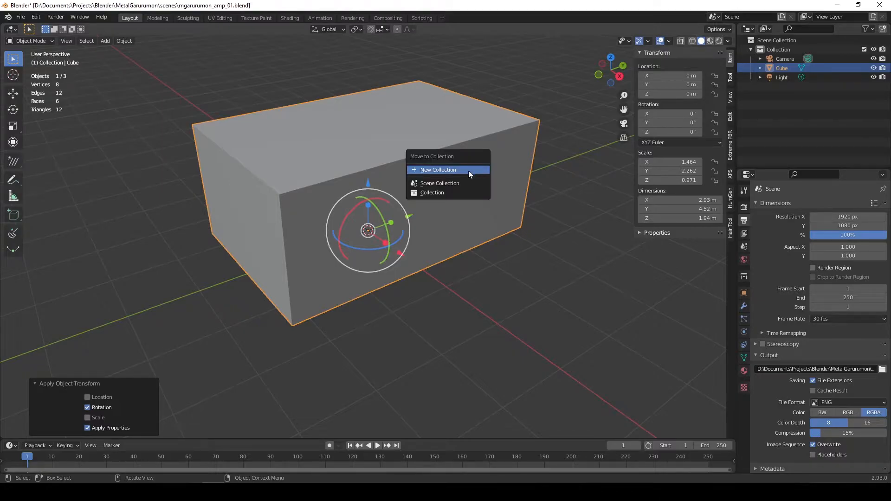
click(438, 170)
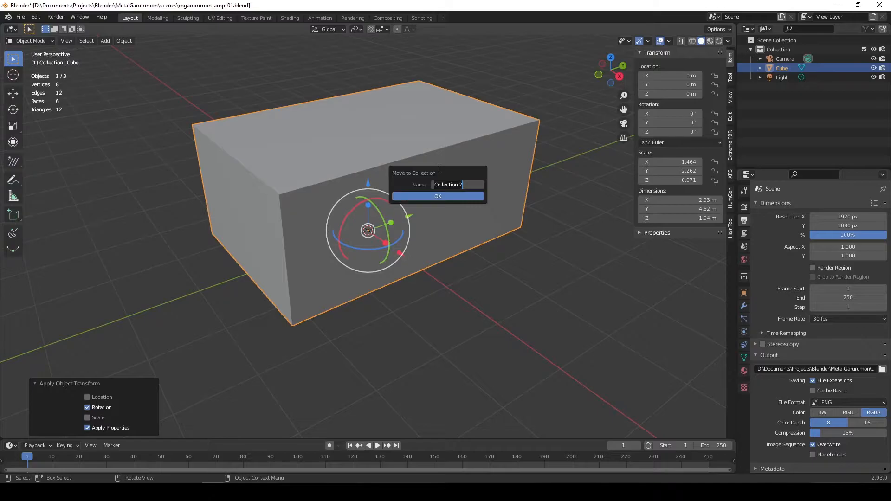
text(References)
key(Return)
click(457, 196)
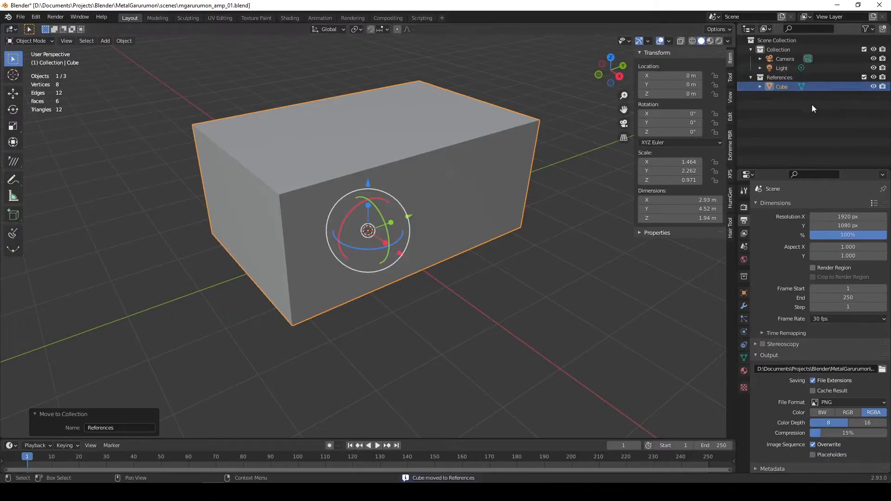
Rename the default collection holding the camera and light to Environment.
click(779, 49)
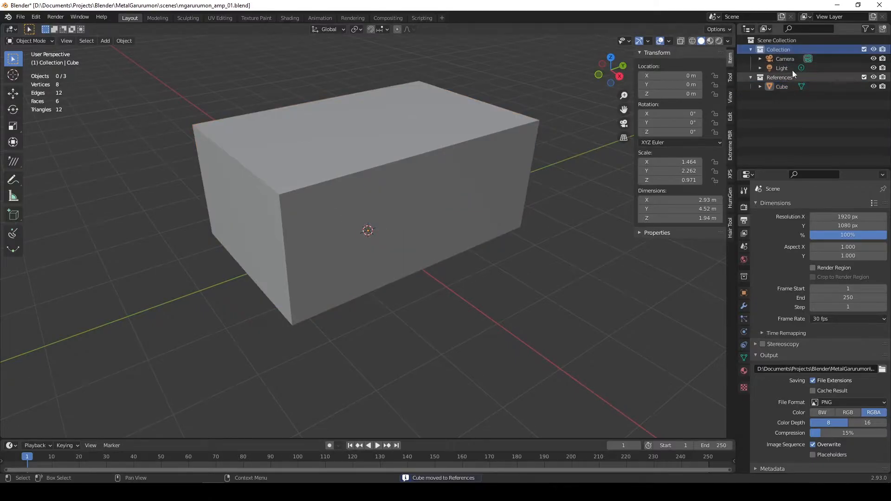
double_click(783, 48)
text(Env)
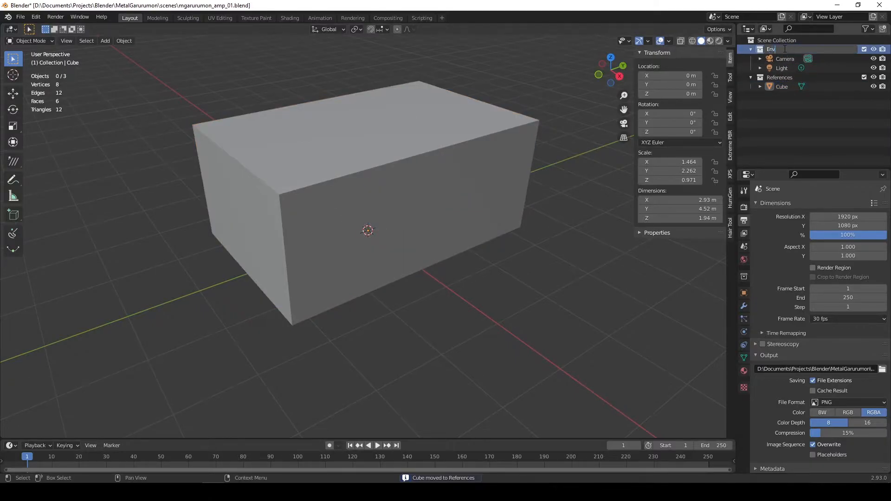
text(ironment (Ambi)
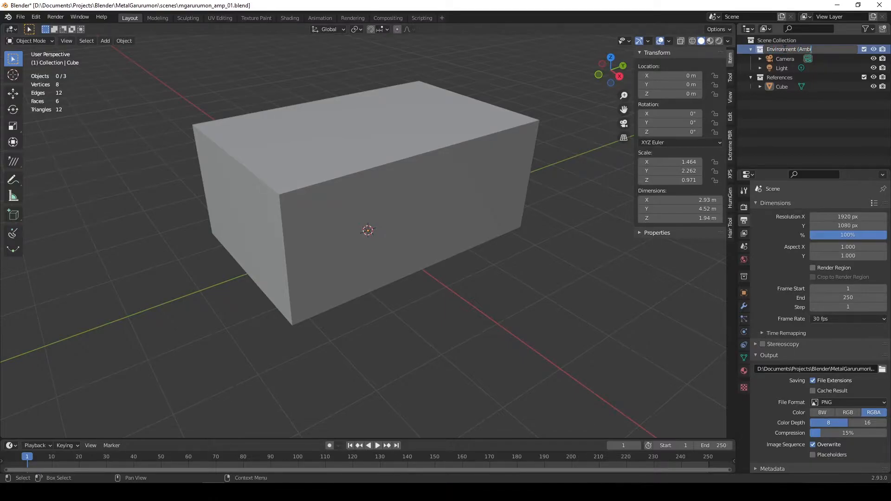
text(ente))
key(BackSpace)
key(BackSpace)
key(BackSpace)
key(BackSpace)
key(BackSpace)
key(BackSpace)
key(BackSpace)
key(BackSpace)
key(BackSpace)
key(BackSpace)
key(BackSpace)
key(Return)
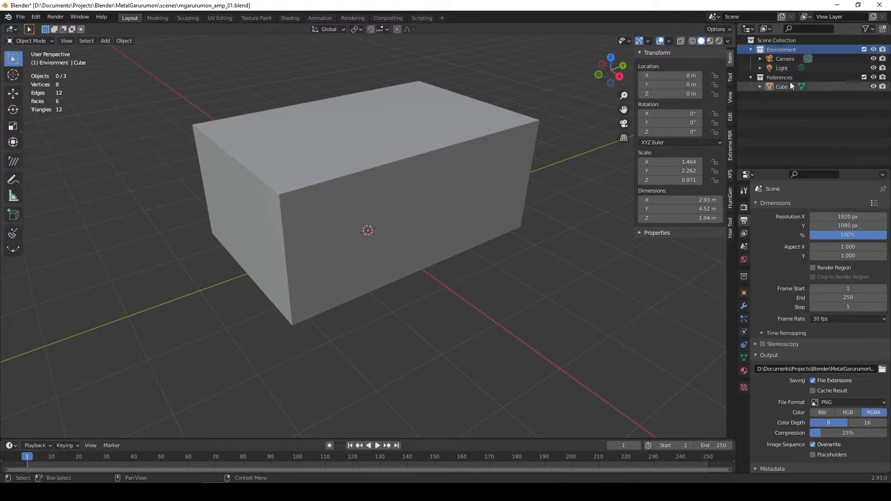
Show the selectable, disable-in-viewports and holdout restriction toggles in the Outliner, and make the camera and light unselectable in the viewport.
click(761, 66)
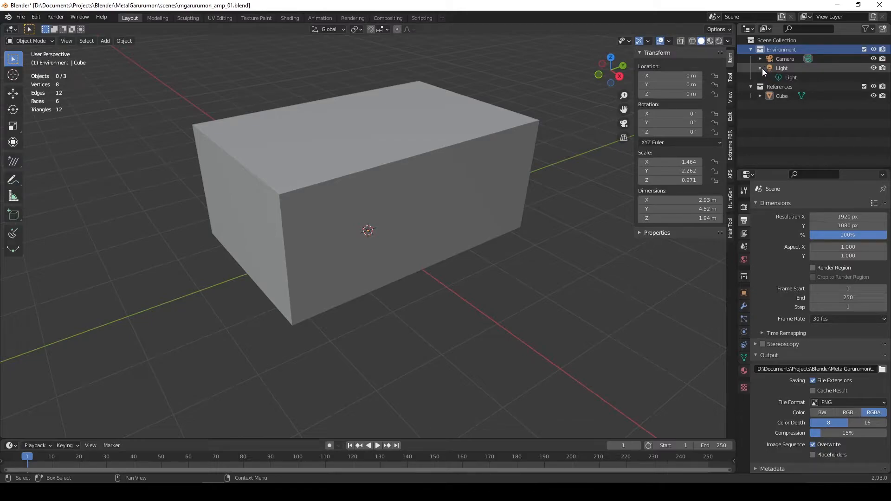
click(759, 68)
click(865, 29)
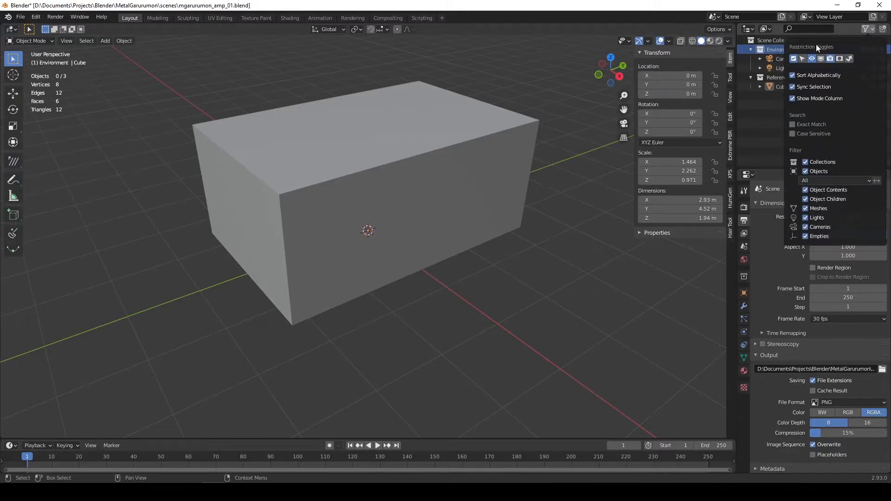
click(839, 59)
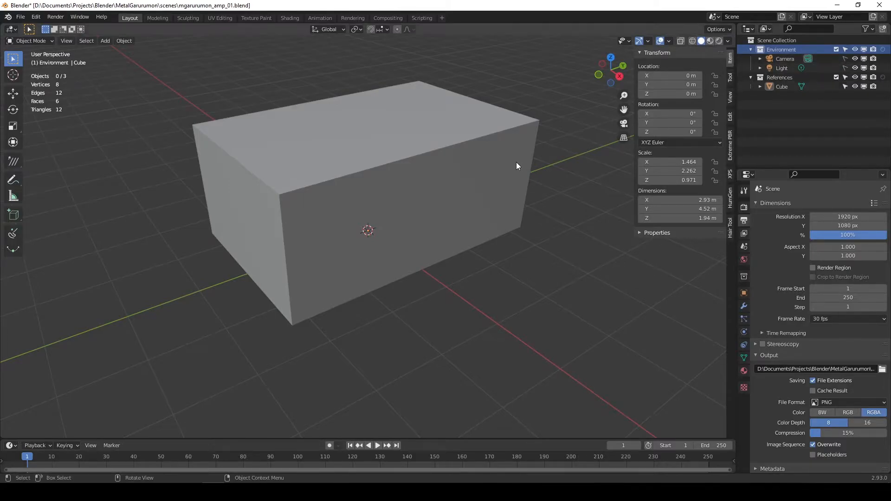
scroll(531, 111, down, 6)
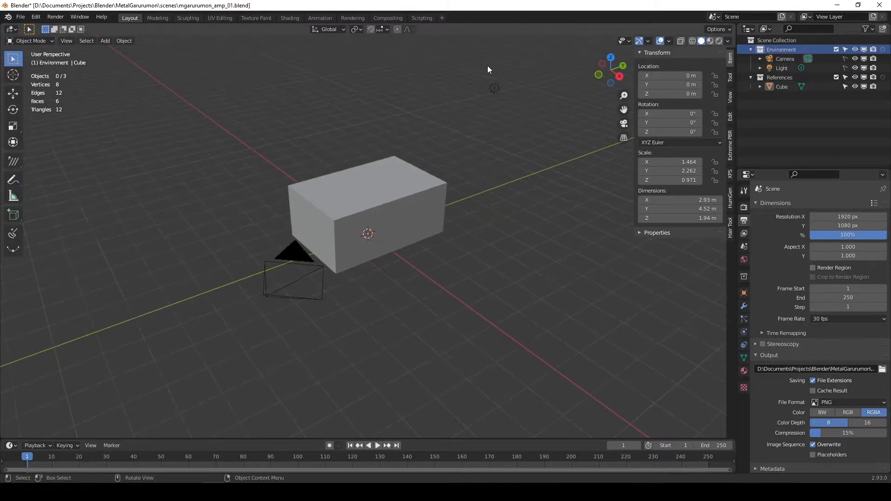
click(781, 67)
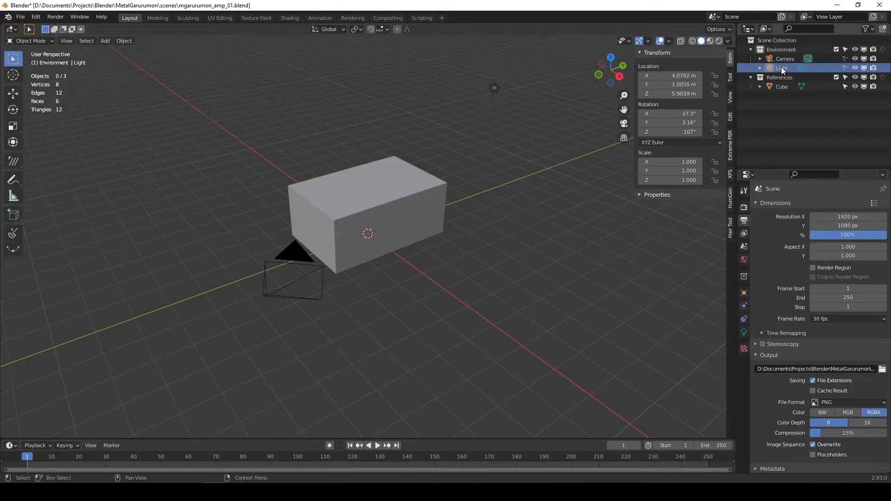
scroll(517, 144, up, 2)
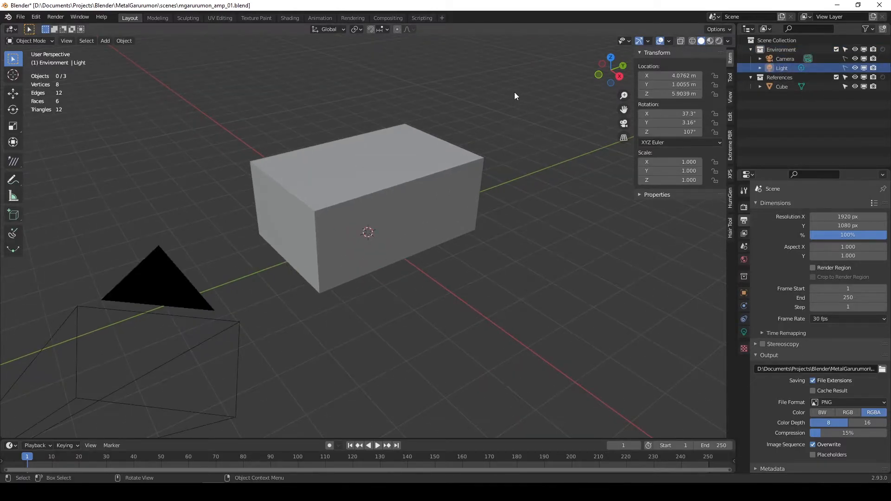
Rename the cube in the References collection to general_REF.
click(389, 185)
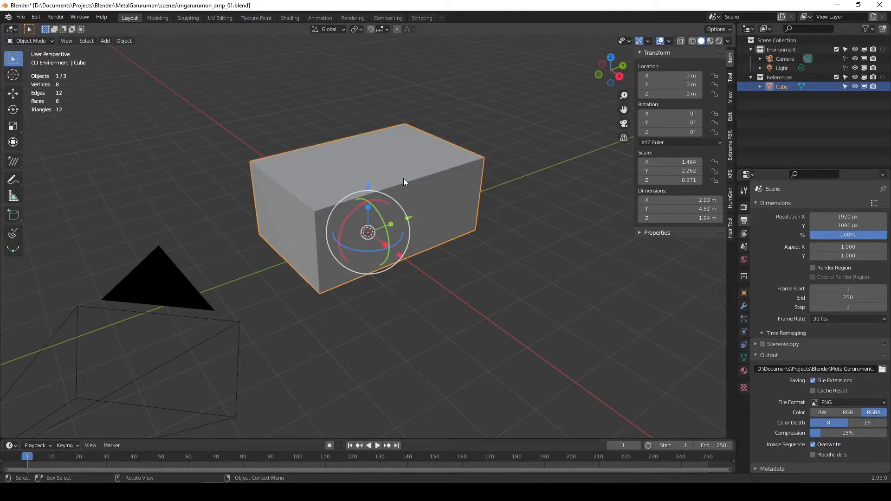
double_click(781, 85)
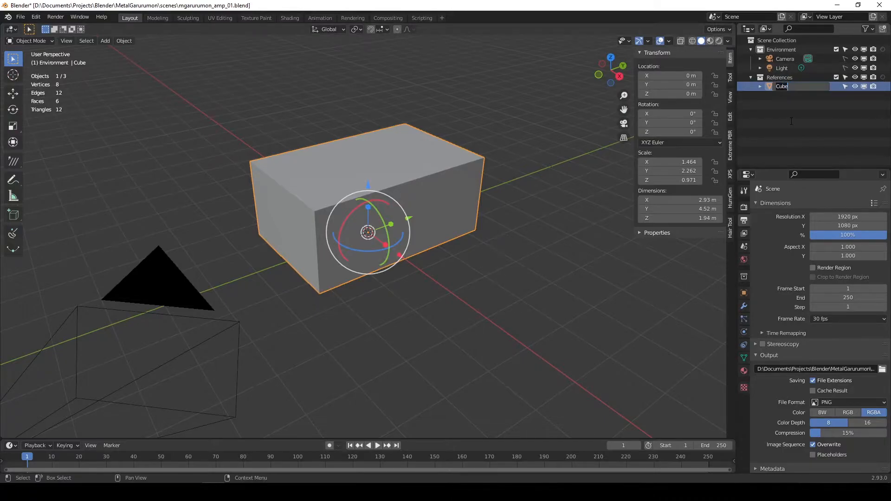
key(BackSpace)
key(BackSpace)
key(BackSpace)
key(BackSpace)
text(general_REF)
key(Return)
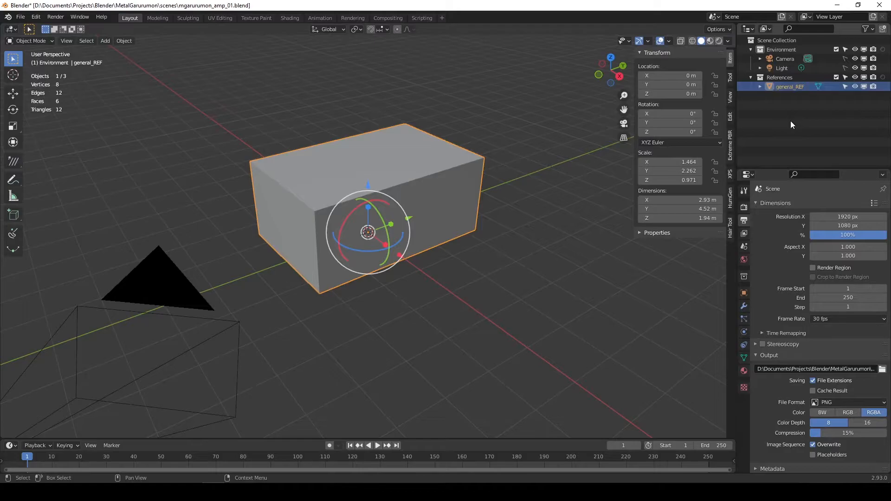
Set the viewport display of general_REF to Wire in its object properties.
scroll(421, 148, up, 4)
click(744, 292)
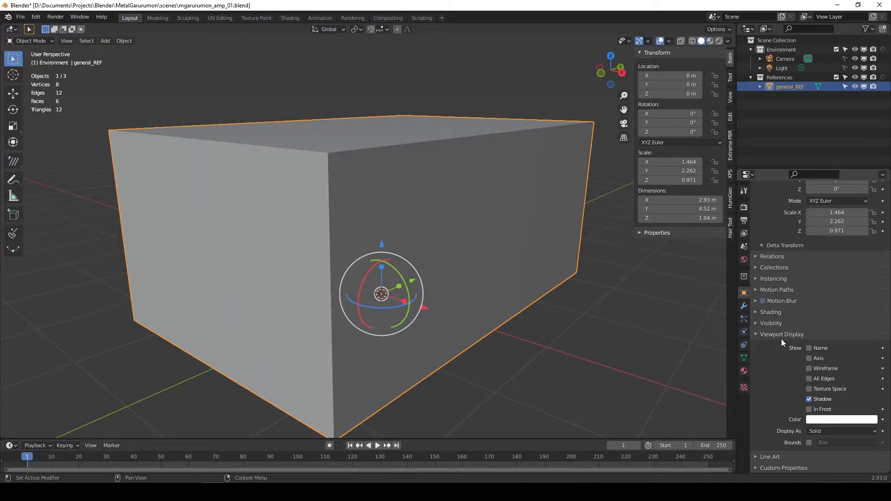
click(827, 430)
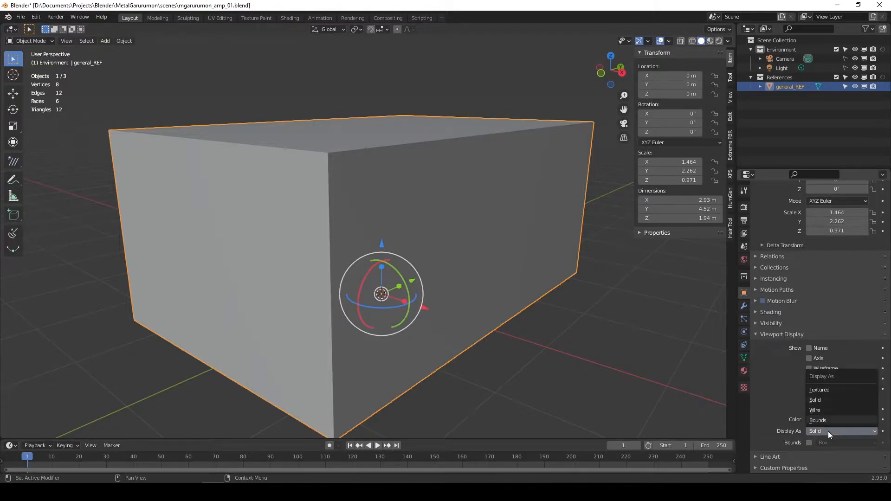
click(837, 409)
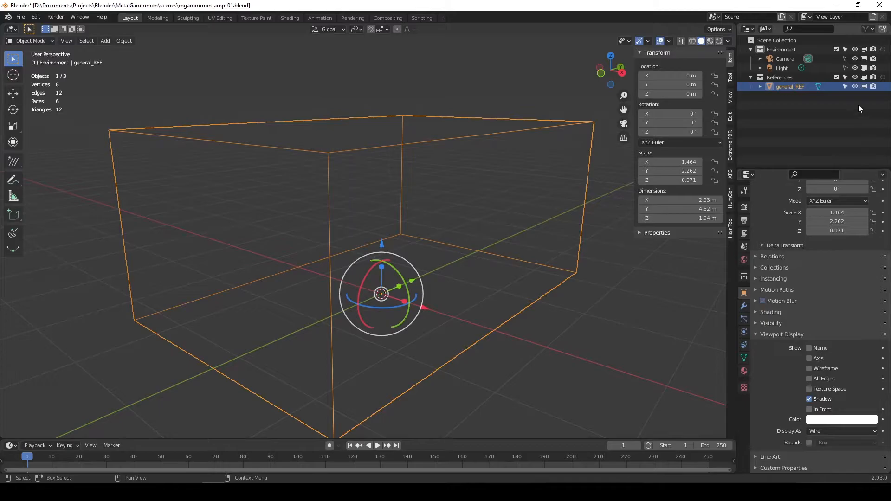
Make general_REF unselectable in the viewport and inspect the wireframe box from several angles.
click(844, 87)
middle_drag(293, 201, 222, 84)
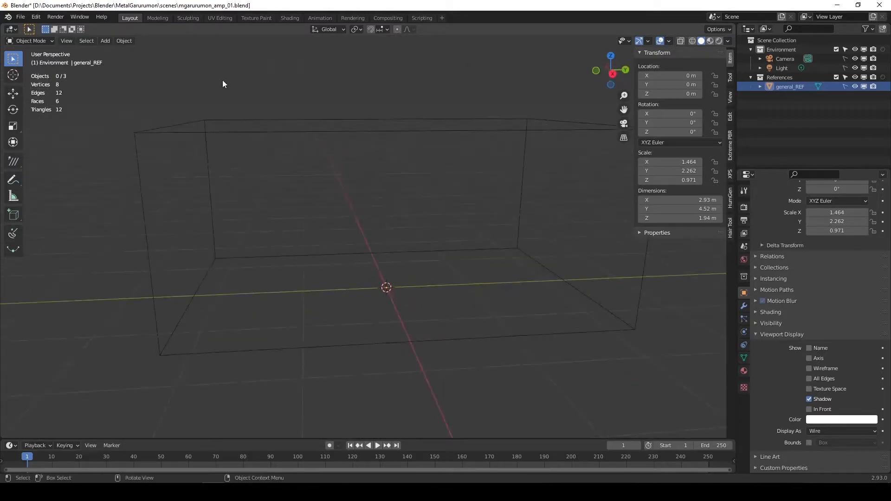
middle_drag(312, 325, 444, 225)
middle_drag(475, 289, 409, 202)
middle_drag(502, 289, 469, 211)
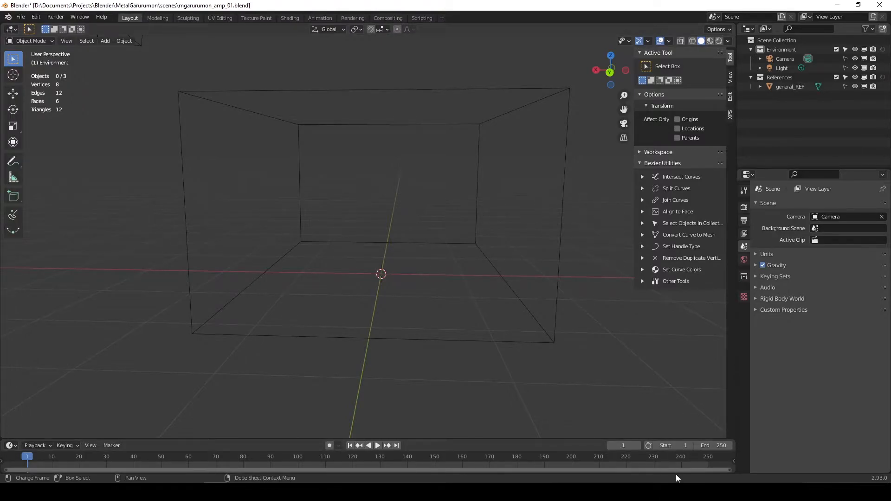
Switch to the floating reference-image viewer and add the local image 00b.JPG from the MetalGarurumon references folder.
click(691, 492)
click(733, 29)
click(668, 492)
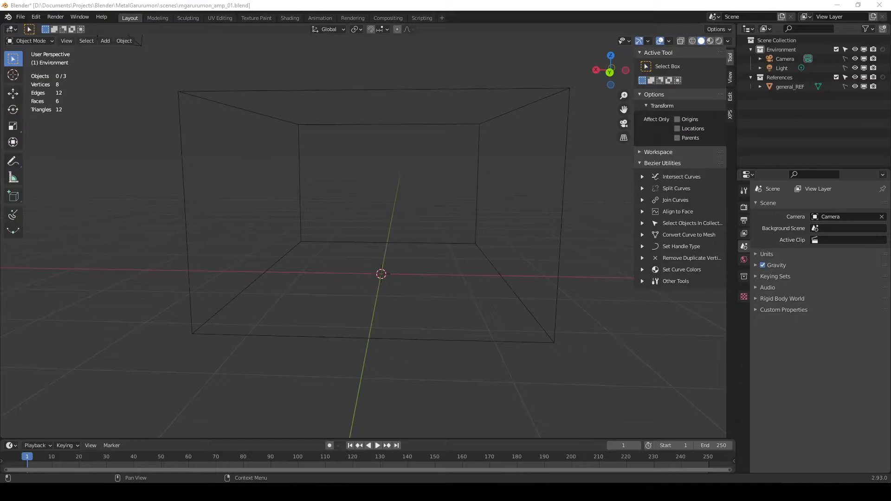
click(788, 492)
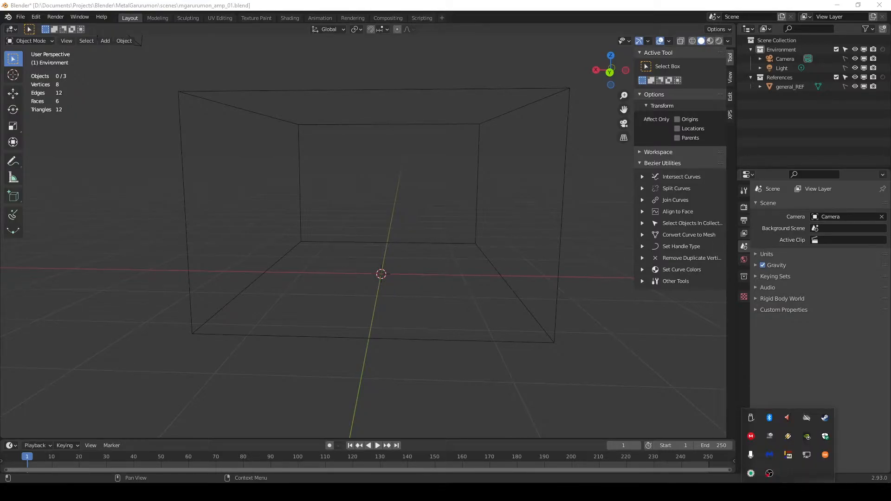
right_click(789, 456)
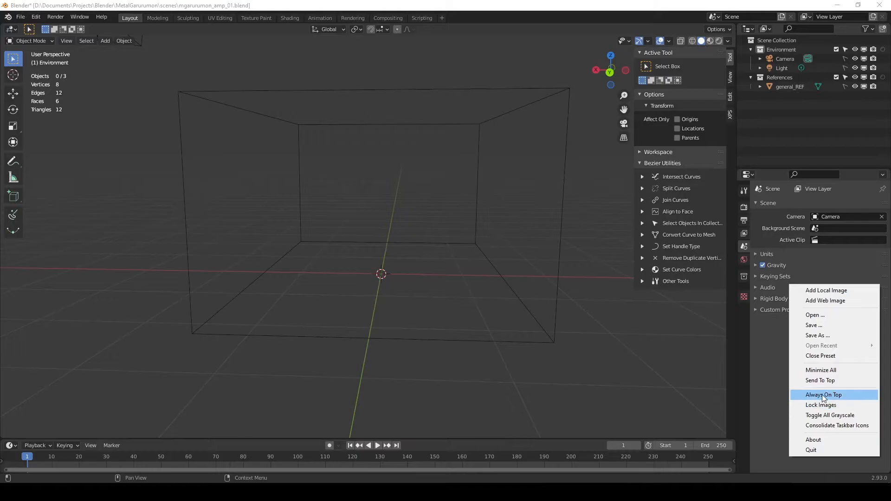
click(826, 290)
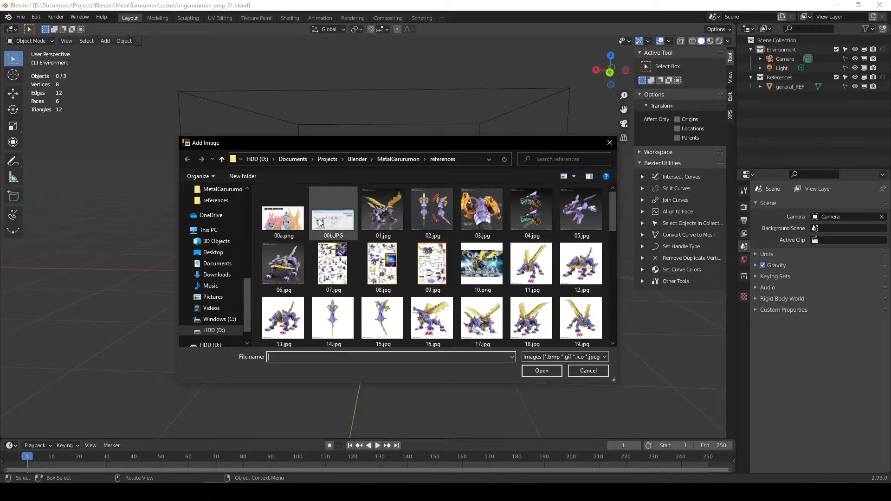
click(337, 224)
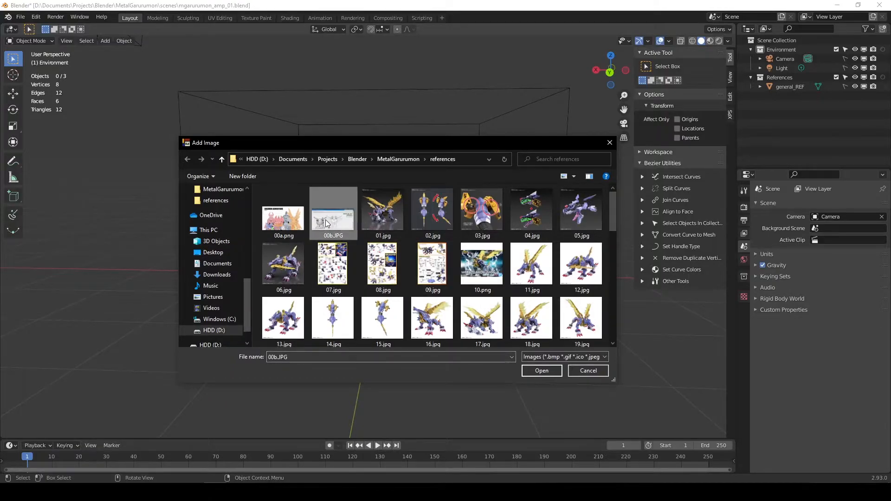
double_click(336, 225)
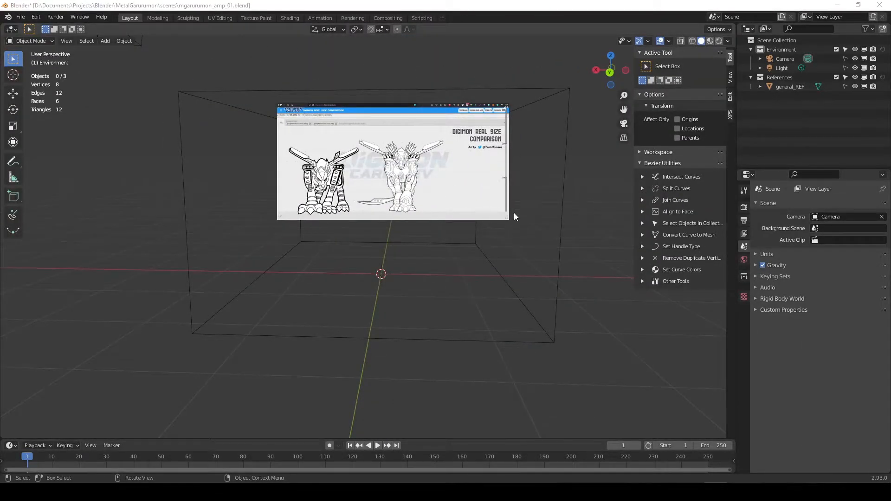
Enlarge the floating reference image's window, place it beside the wireframe box, and frame the front-view drawing of the creature in it.
drag(507, 219, 665, 366)
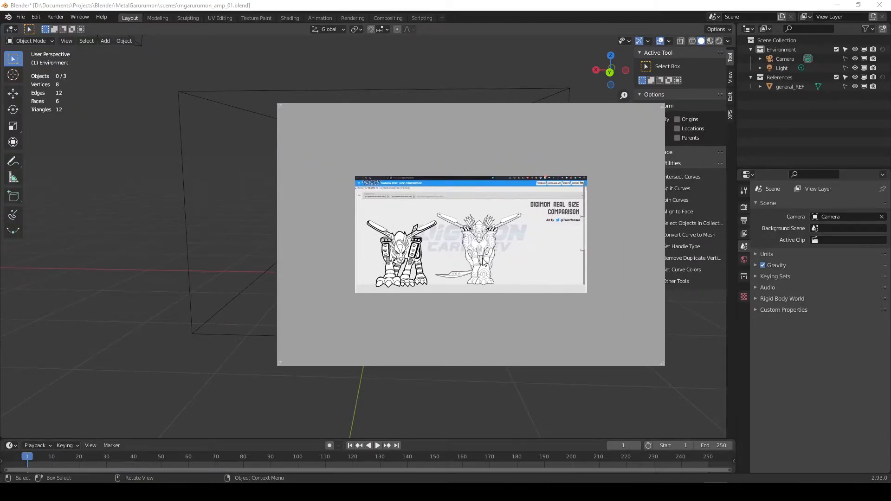
scroll(482, 262, up, 5)
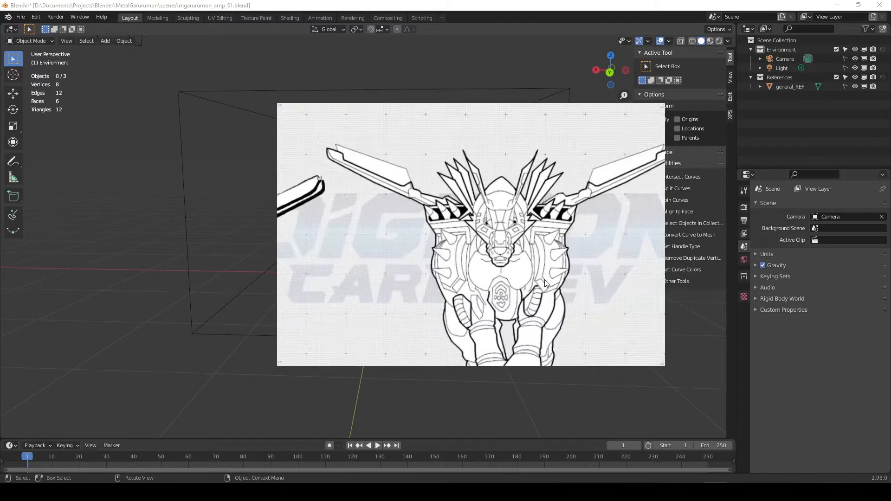
mouse_move(545, 274)
right_down()
mouse_move(521, 251)
mouse_move(566, 307)
mouse_move(574, 227)
mouse_move(421, 336)
mouse_move(582, 147)
mouse_move(600, 223)
mouse_move(618, 204)
right_up()
mouse_move(600, 195)
middle_down()
mouse_move(461, 113)
mouse_move(637, 226)
mouse_move(539, 187)
mouse_move(555, 200)
middle_up()
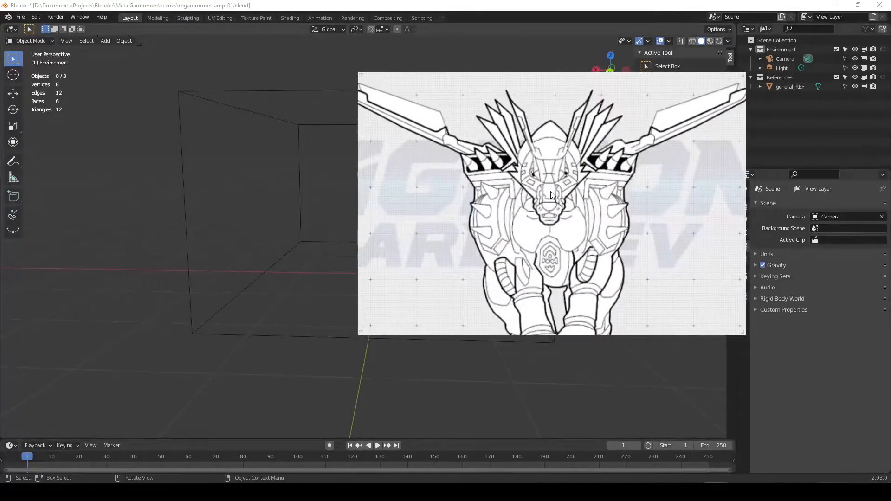
scroll(557, 209, up, 4)
scroll(565, 178, down, 3)
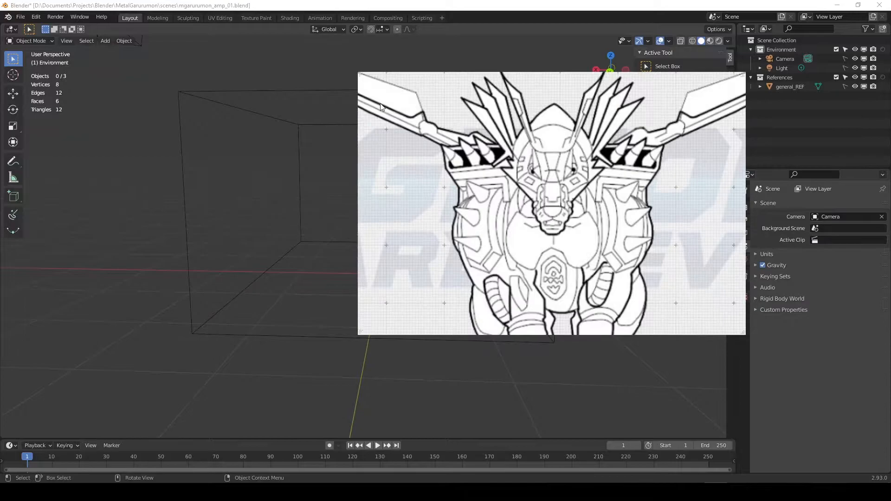
Set the floating front-view drawing to Always On Top, check that it stays over Blender while orbiting, and reposition it beside the wireframe box.
right_drag(527, 160, 465, 148)
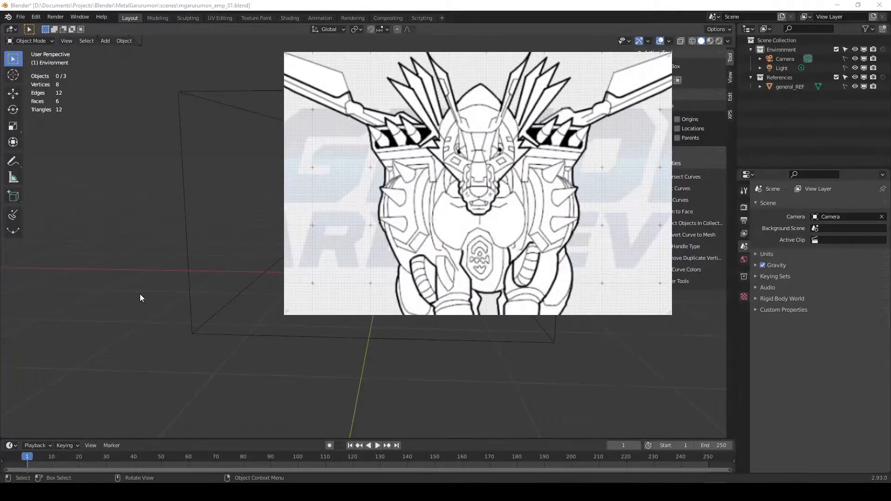
click(121, 208)
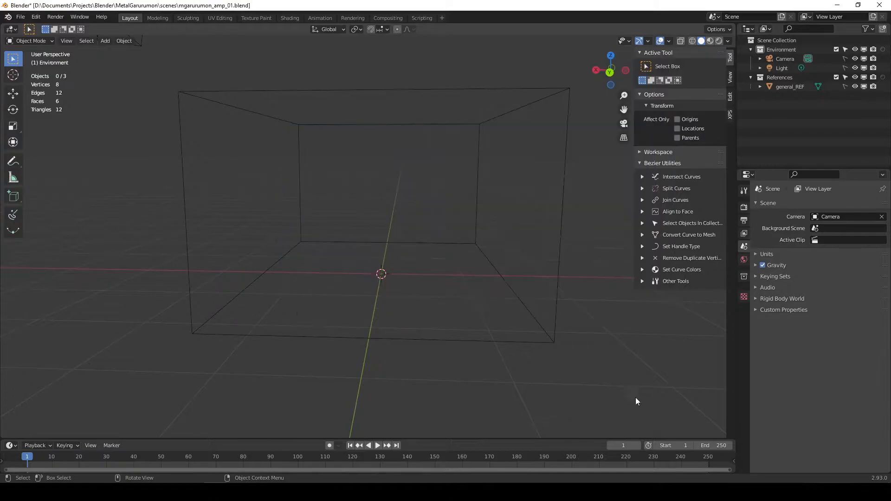
click(716, 491)
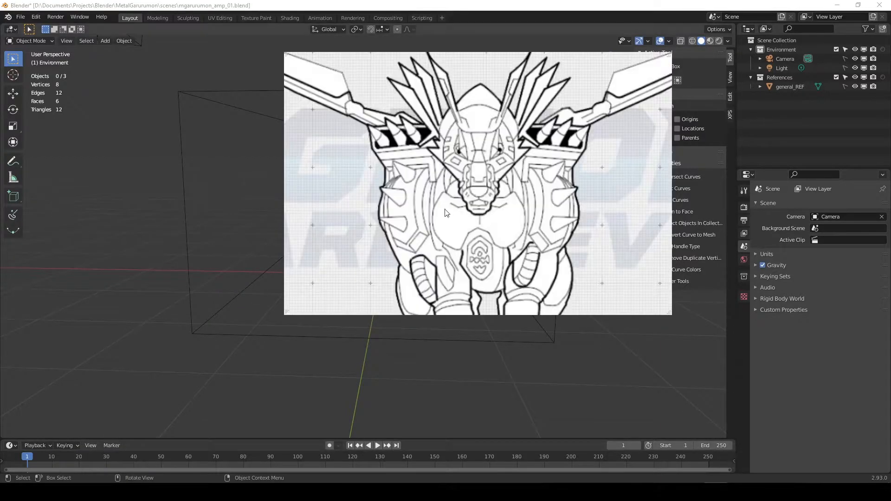
right_click(419, 173)
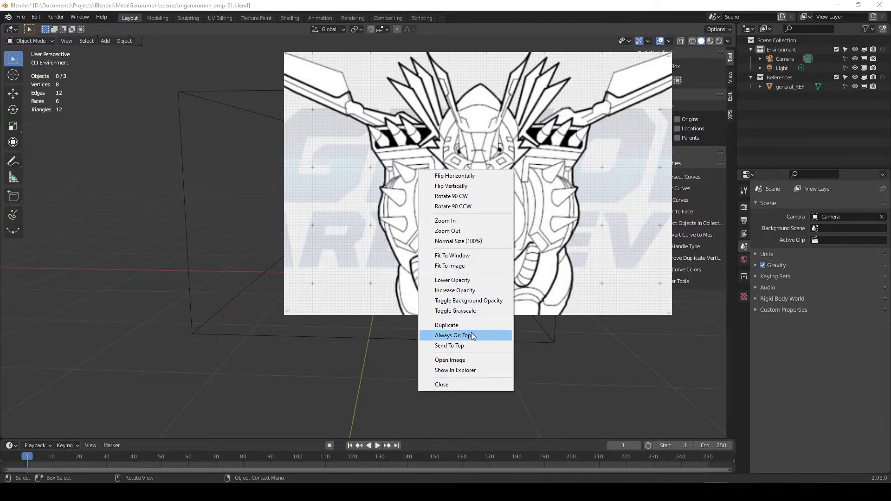
click(457, 335)
click(137, 178)
drag(116, 156, 167, 253)
drag(184, 203, 250, 349)
middle_drag(180, 243, 155, 254)
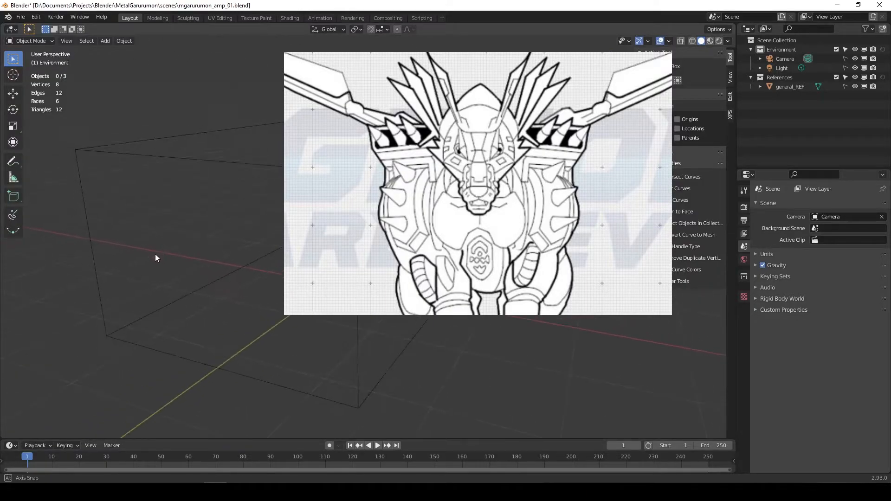
right_drag(382, 188, 509, 184)
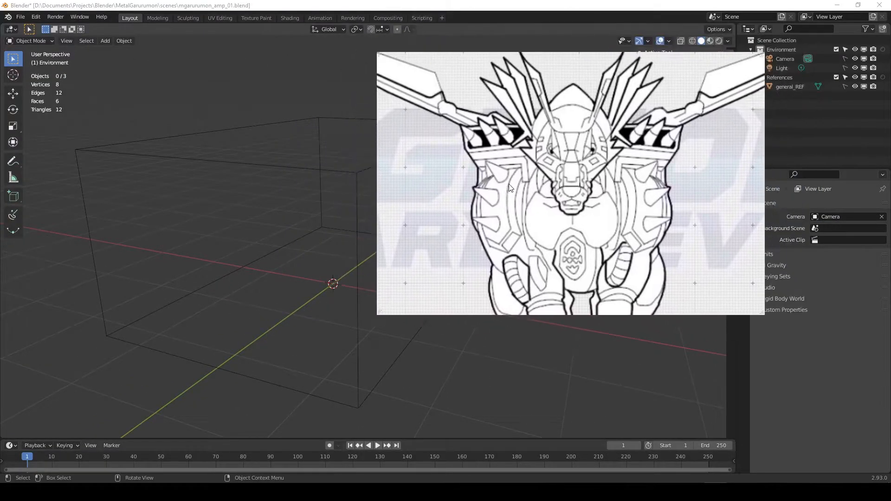
right_drag(464, 158, 381, 157)
Add the local image 13.jpg from the references folder as a second floating reference image.
click(788, 492)
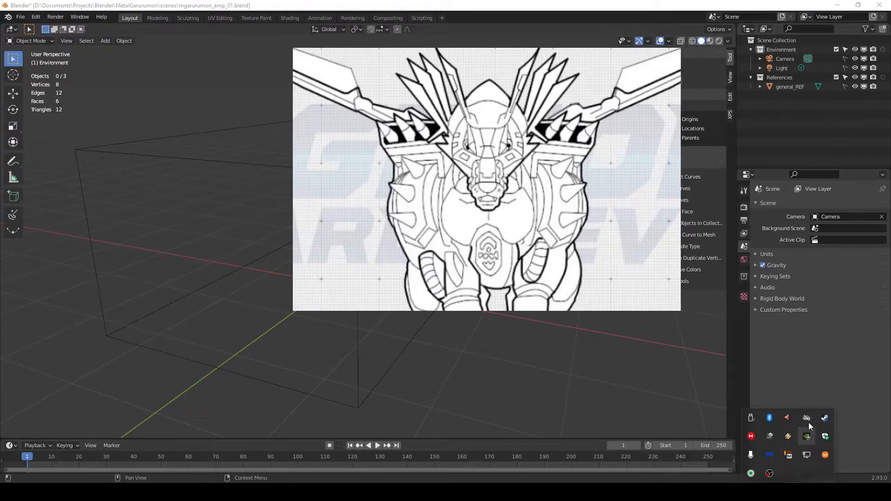
right_click(769, 474)
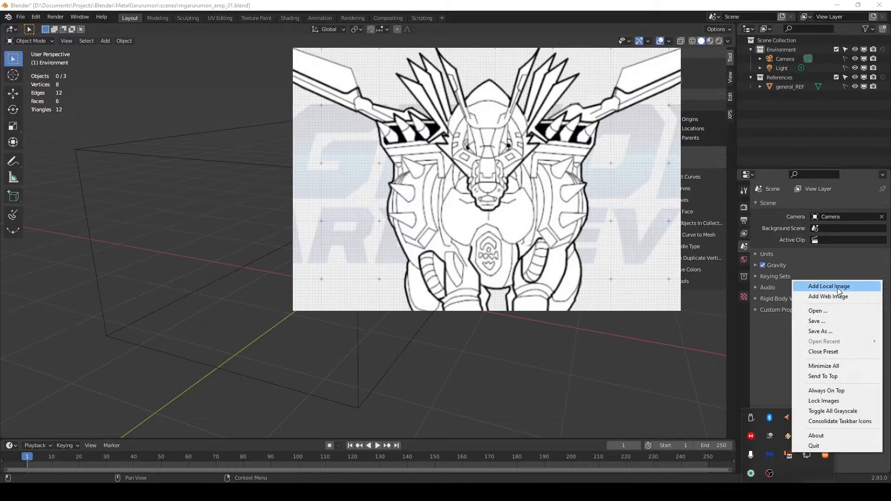
click(838, 286)
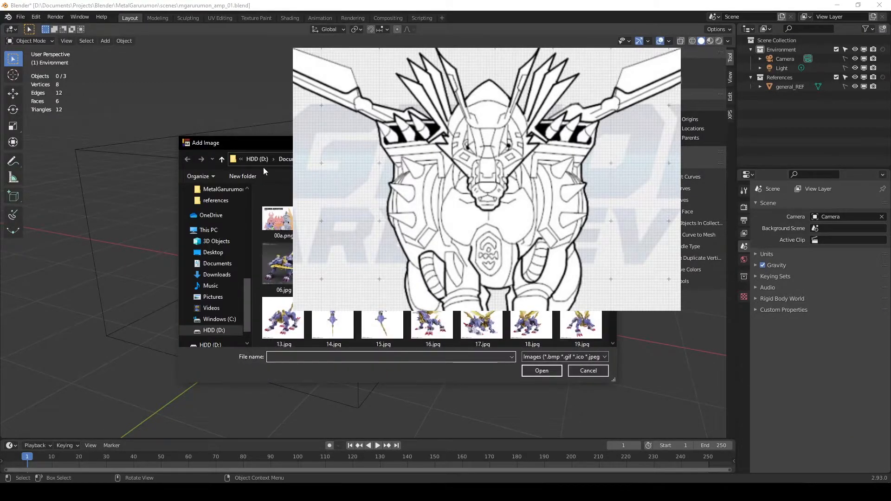
drag(268, 146, 142, 153)
click(159, 330)
double_click(159, 326)
Place the new colour photo and the front-view drawing side by side, and set the photo to Always On Top.
right_drag(467, 195, 321, 220)
mouse_move(717, 492)
click(749, 443)
right_drag(378, 235, 636, 212)
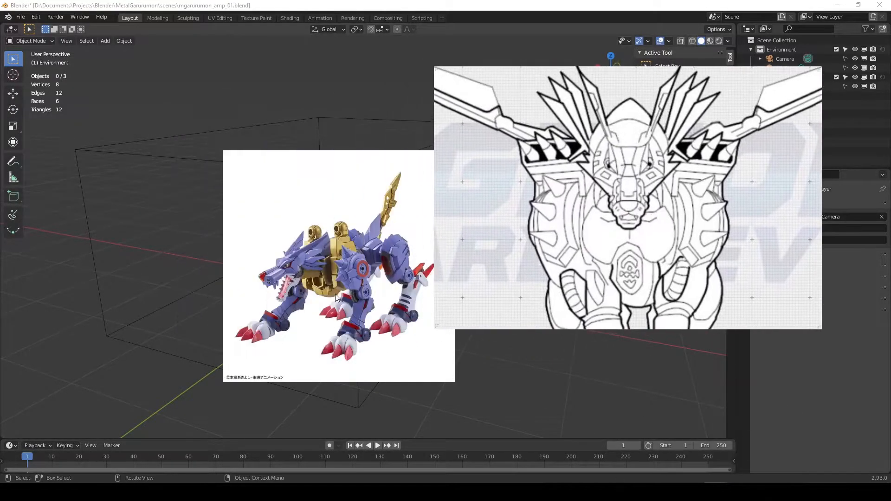
right_drag(338, 295, 258, 266)
mouse_move(717, 492)
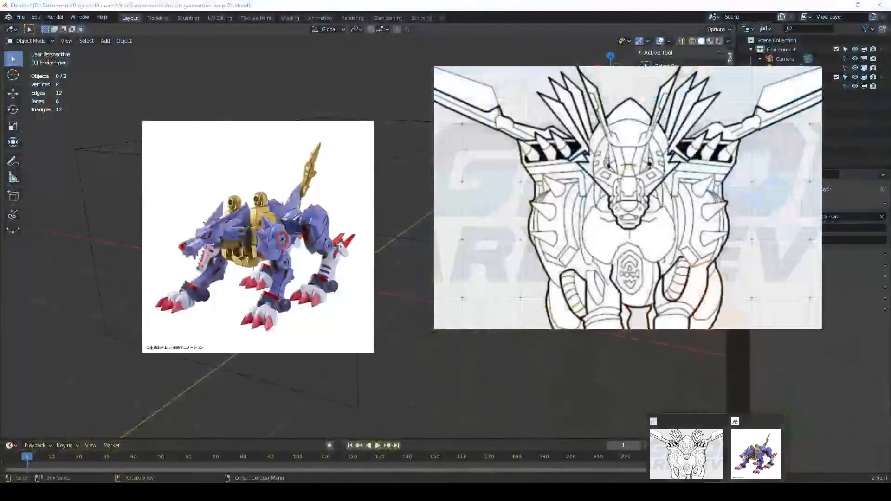
right_click(248, 232)
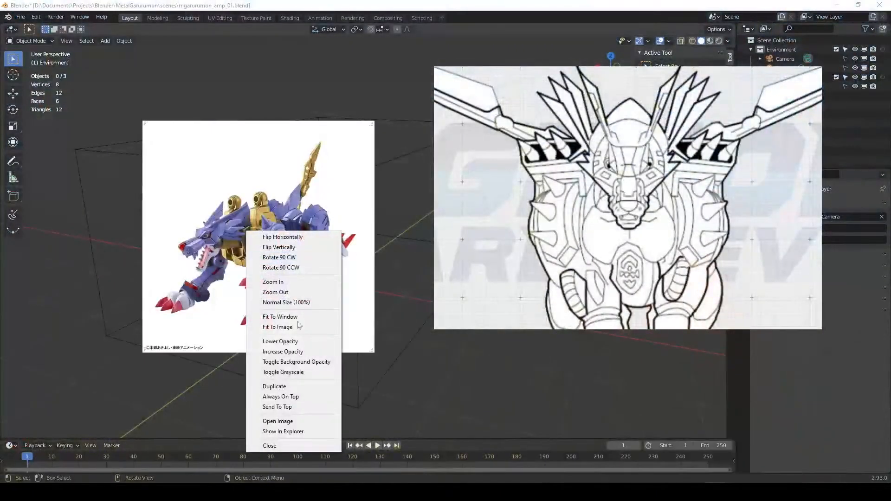
click(292, 394)
Move the two reference images apart, shrink the drawing's window, and zoom it out to show more of the creature.
drag(284, 228, 173, 139)
drag(513, 185, 564, 148)
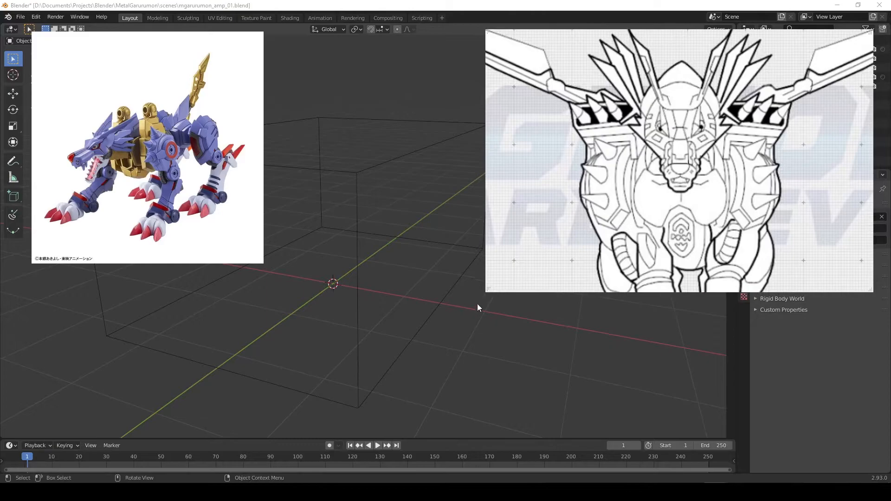
drag(489, 288, 644, 199)
scroll(686, 135, down, 4)
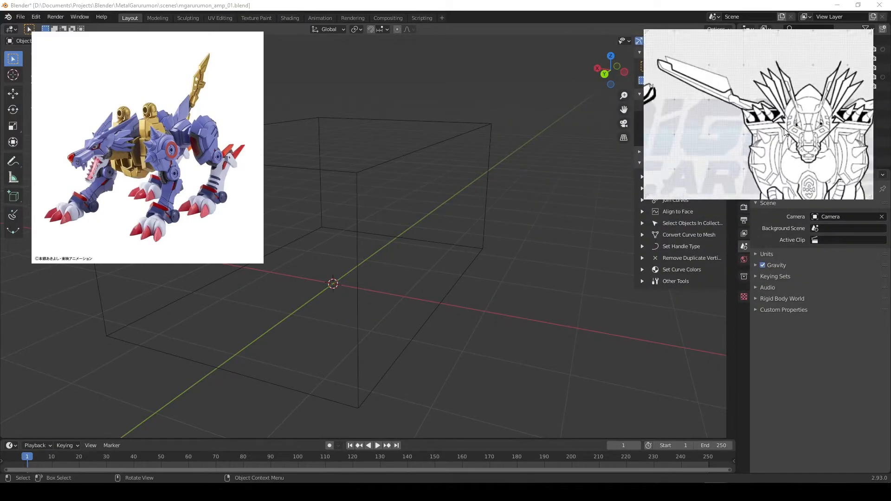
drag(804, 135, 765, 136)
Try the two reference images on either side of the wireframe box and stack the colour photo above the drawing.
drag(124, 120, 720, 308)
middle_drag(611, 259, 344, 190)
drag(756, 149, 211, 158)
drag(666, 307, 98, 340)
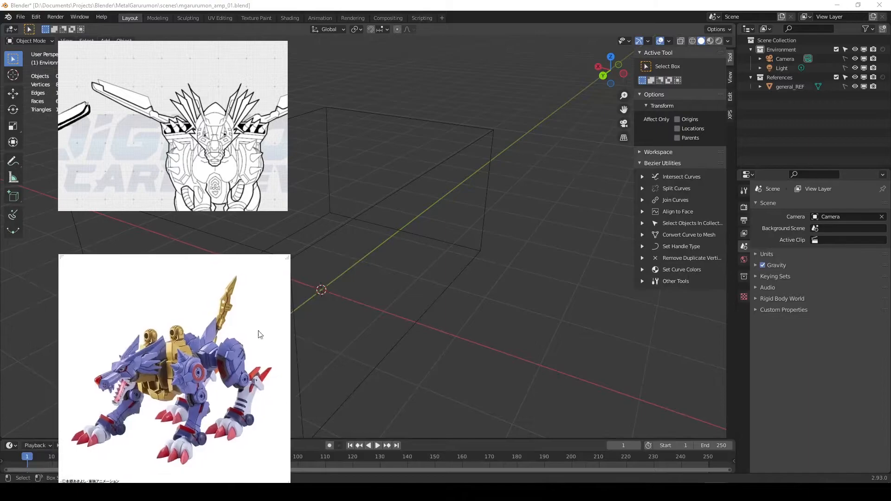
drag(256, 272, 847, 66)
drag(185, 139, 746, 361)
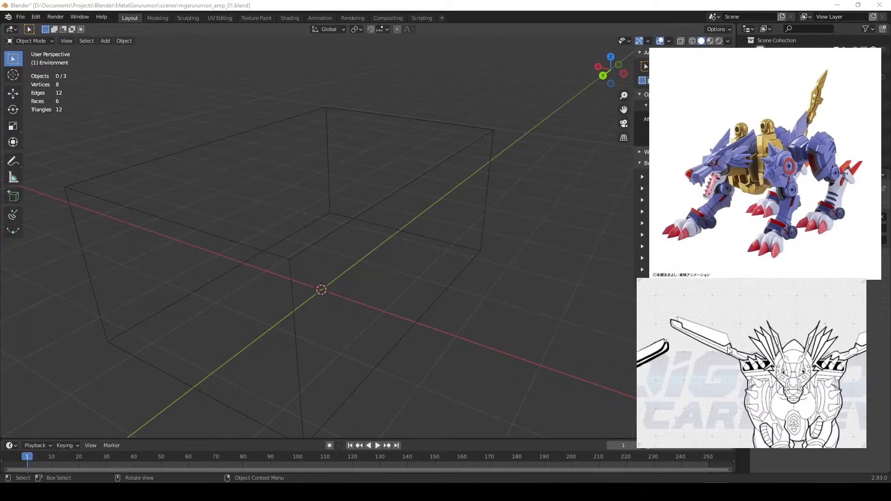
Turn off Always On Top for both reference images and return to the Blender viewport.
right_click(744, 348)
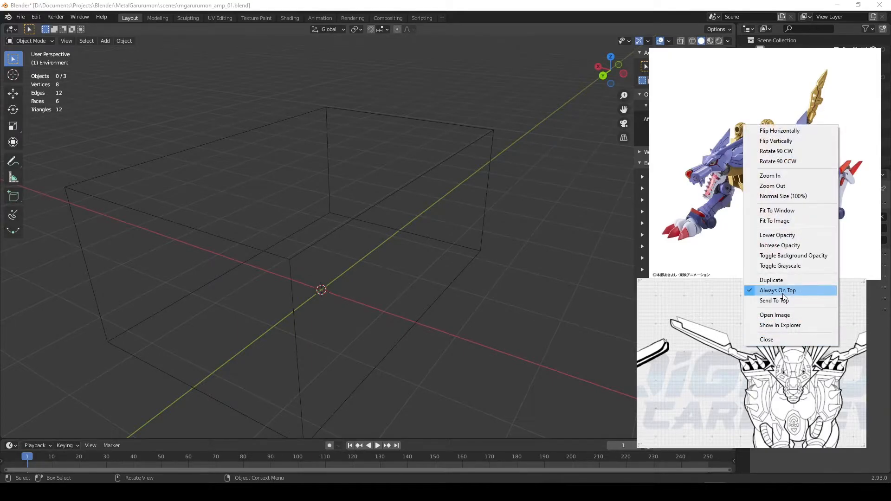
click(784, 295)
right_click(756, 398)
click(799, 341)
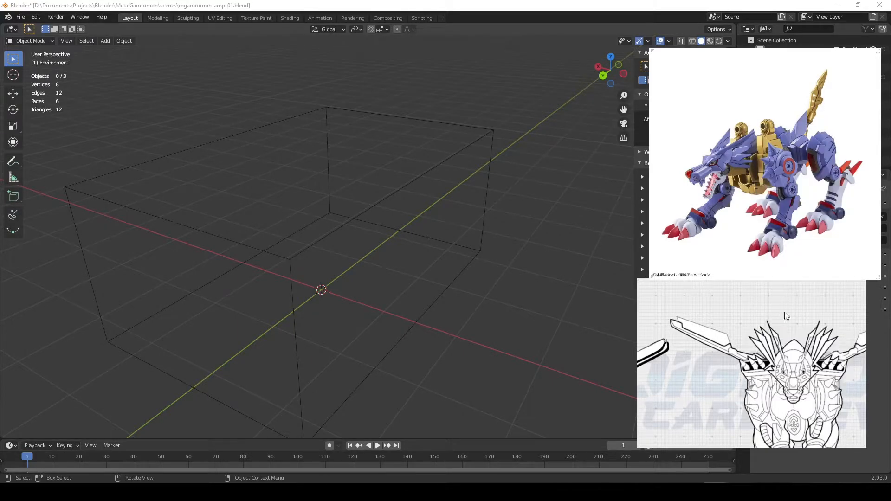
click(543, 273)
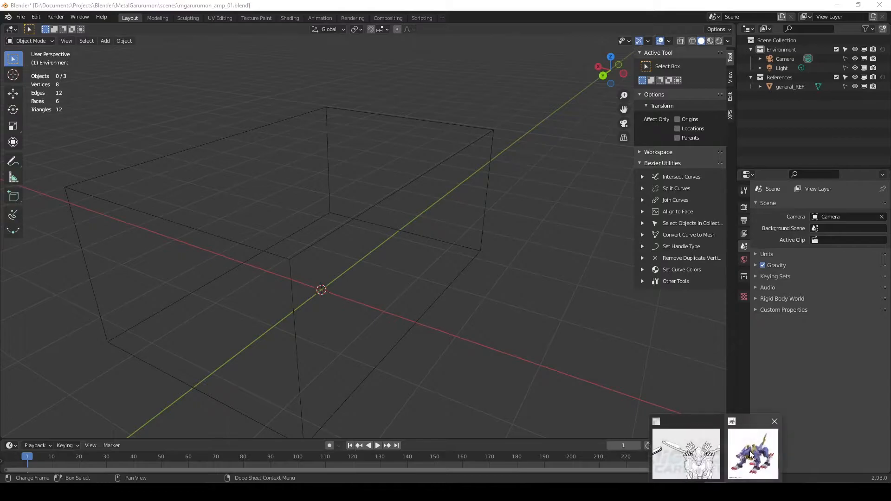
Bring both reference images back to the front and turn Always On Top on again for each.
click(749, 450)
right_click(733, 176)
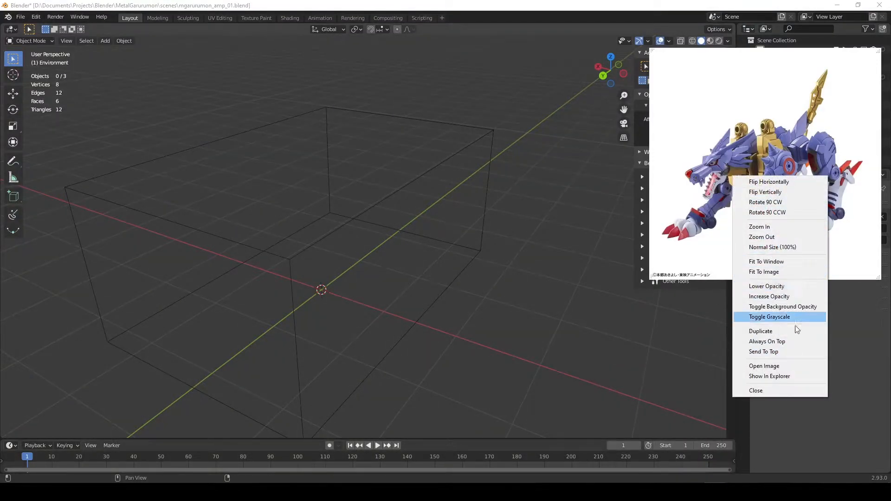
click(787, 341)
middle_drag(542, 307, 538, 293)
click(714, 492)
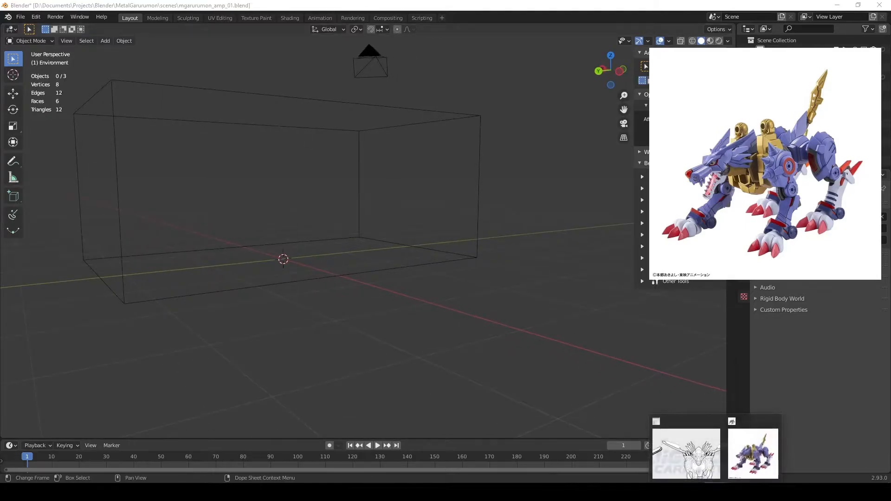
click(686, 453)
right_click(731, 305)
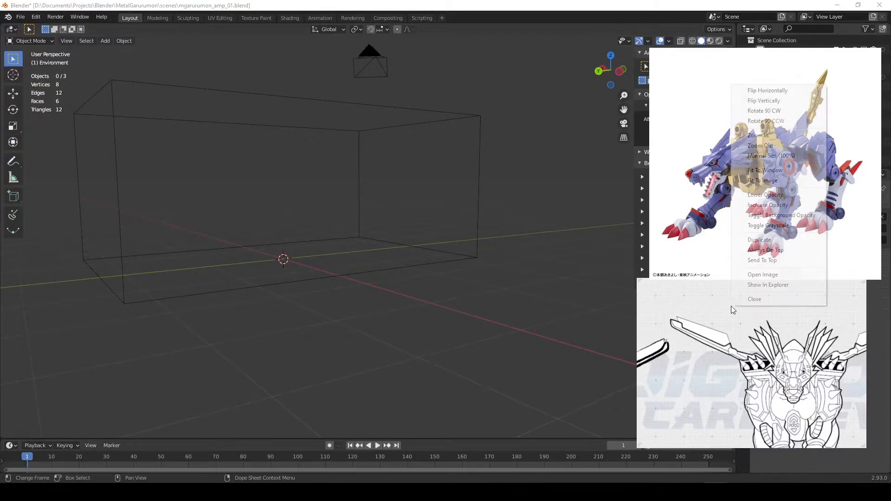
click(797, 250)
Centre the creature within the drawing's window and reposition both reference images beside the wireframe box.
middle_drag(508, 281, 454, 267)
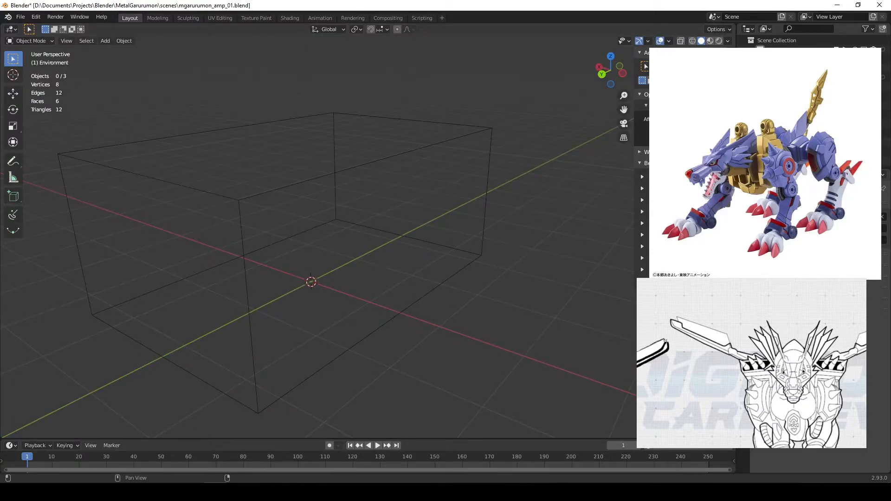
middle_drag(790, 338, 744, 316)
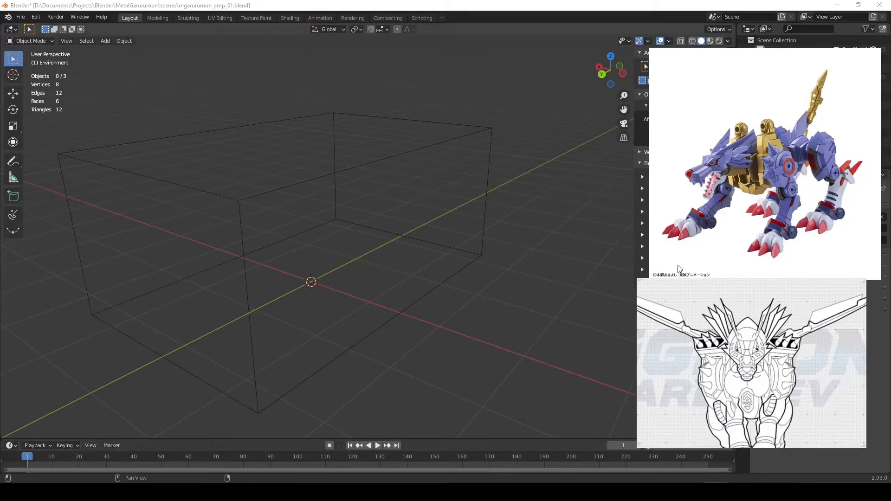
drag(776, 197, 685, 170)
drag(738, 315, 688, 312)
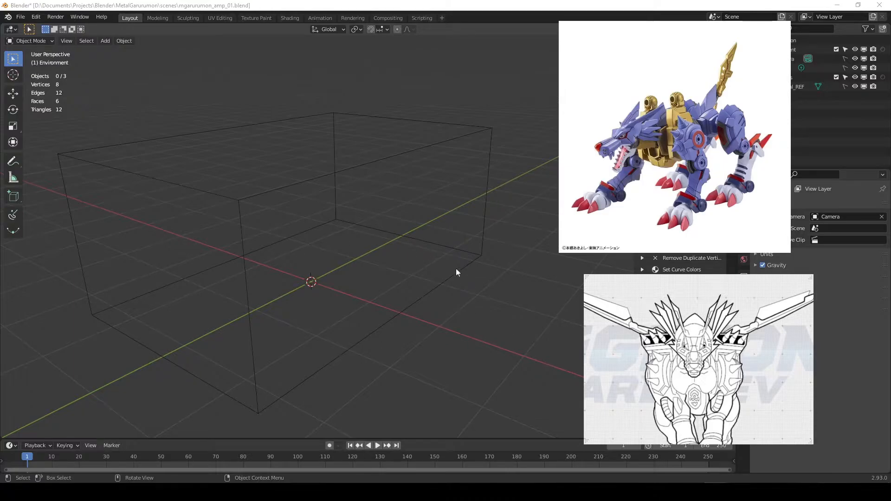
middle_drag(285, 221, 297, 195)
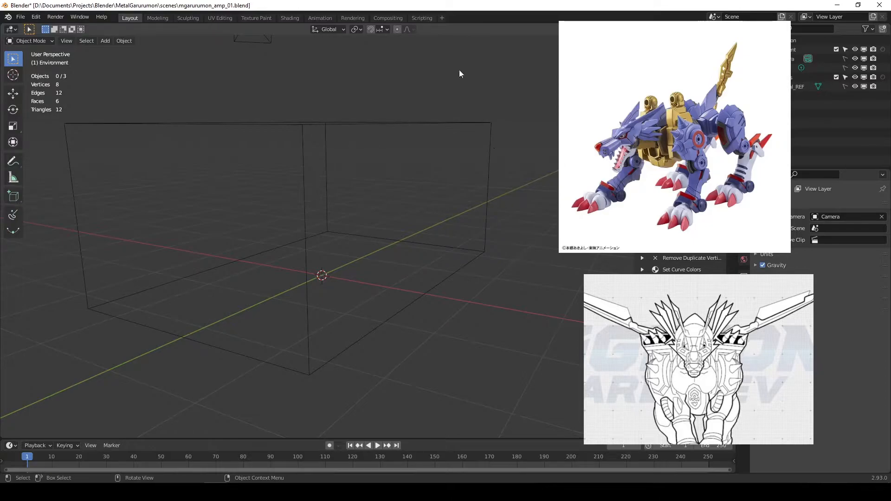
drag(643, 158, 696, 156)
drag(624, 297, 673, 303)
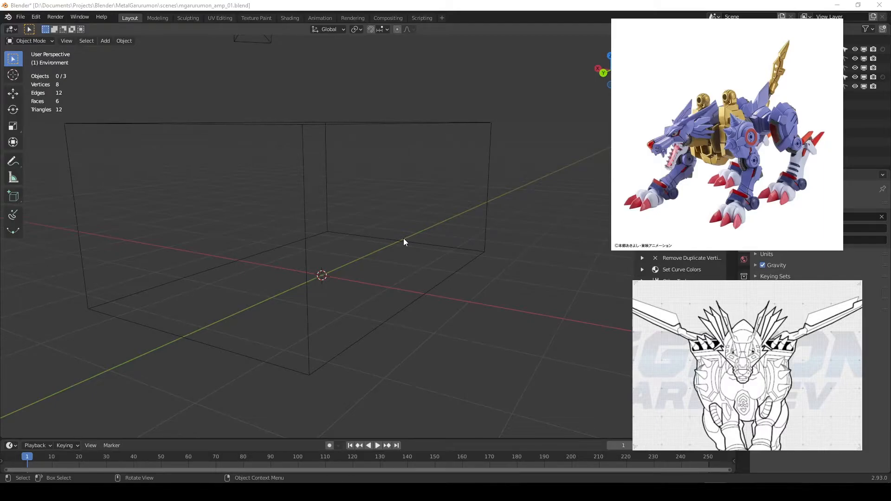
Move the colour photo towards the wireframe box and enlarge the creature within its window.
drag(796, 162, 687, 168)
drag(623, 152, 603, 135)
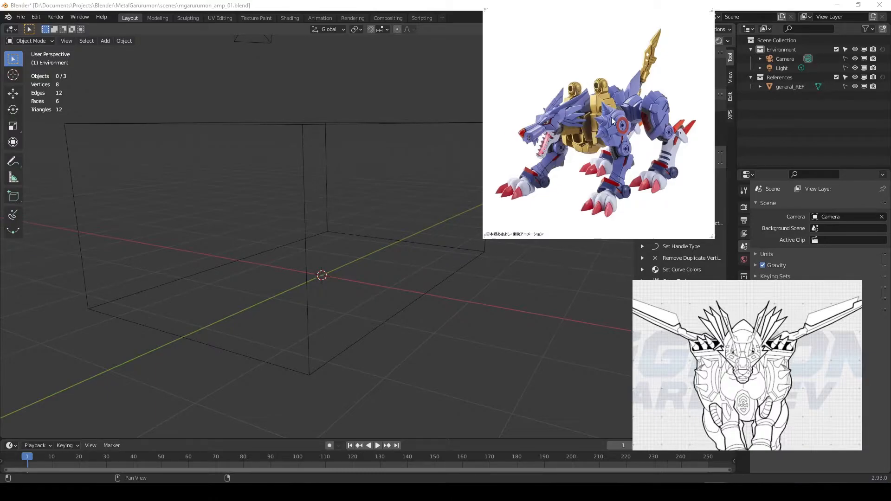
scroll(610, 117, up, 3)
scroll(584, 116, down, 2)
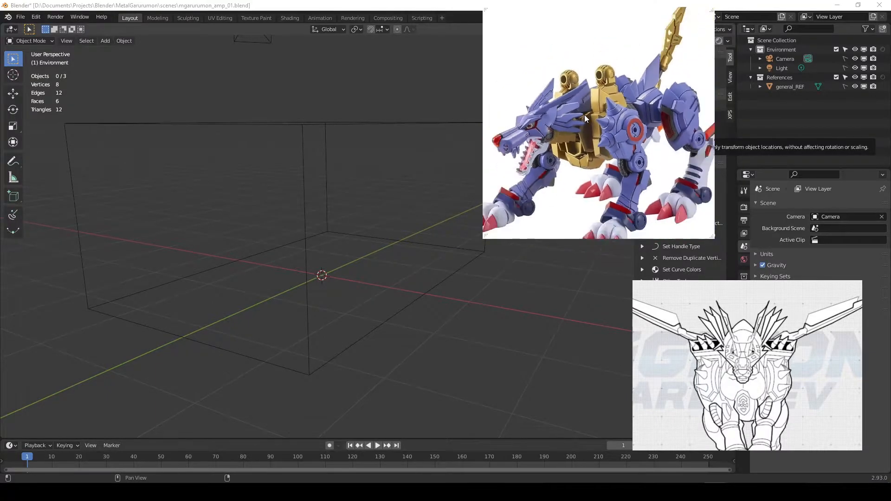
scroll(585, 118, up, 1)
scroll(585, 118, down, 2)
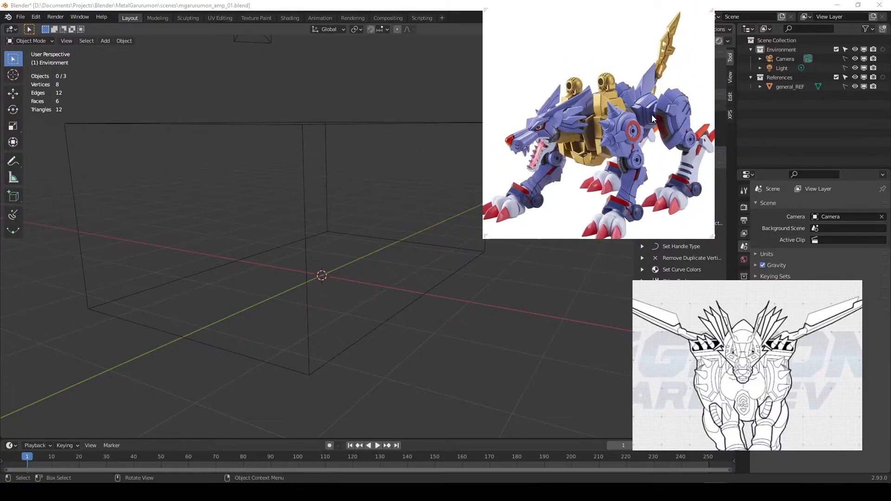
Rearrange the floating references so the zoomed colour photo sits above the front-view drawing, leaving the wireframe box uncovered.
drag(651, 115, 713, 135)
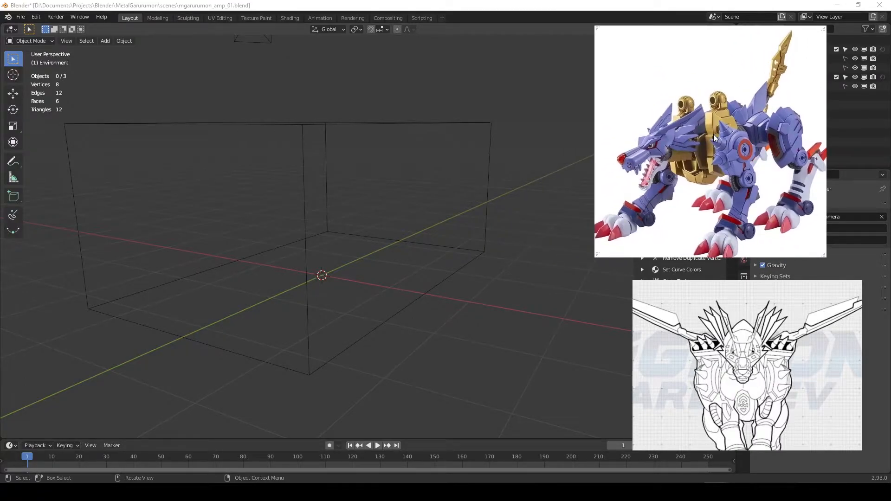
drag(745, 122, 751, 122)
drag(750, 213, 677, 207)
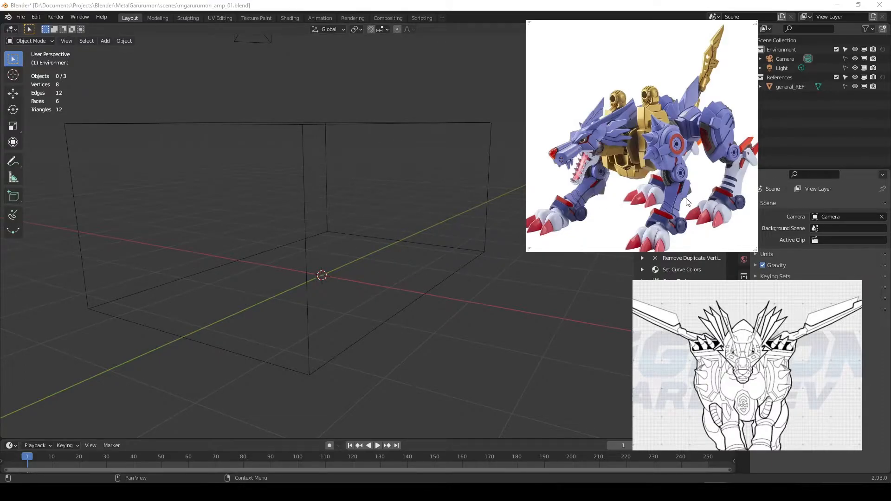
drag(688, 203, 722, 207)
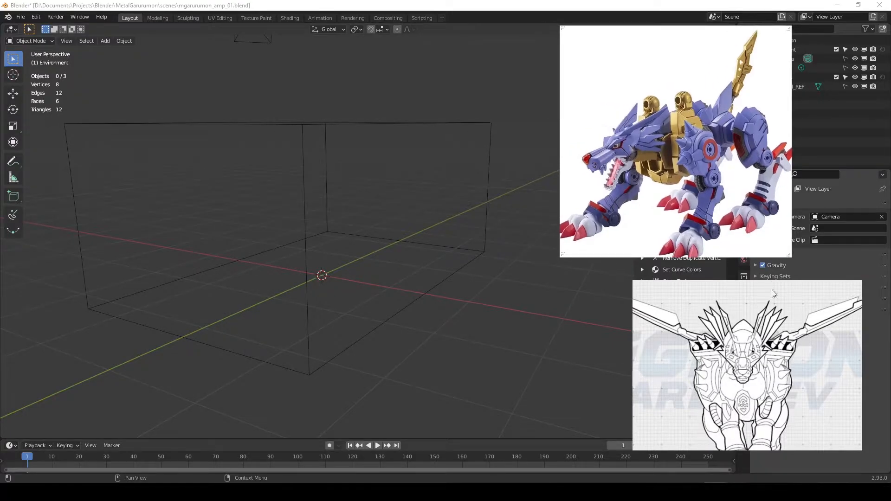
drag(765, 375, 427, 198)
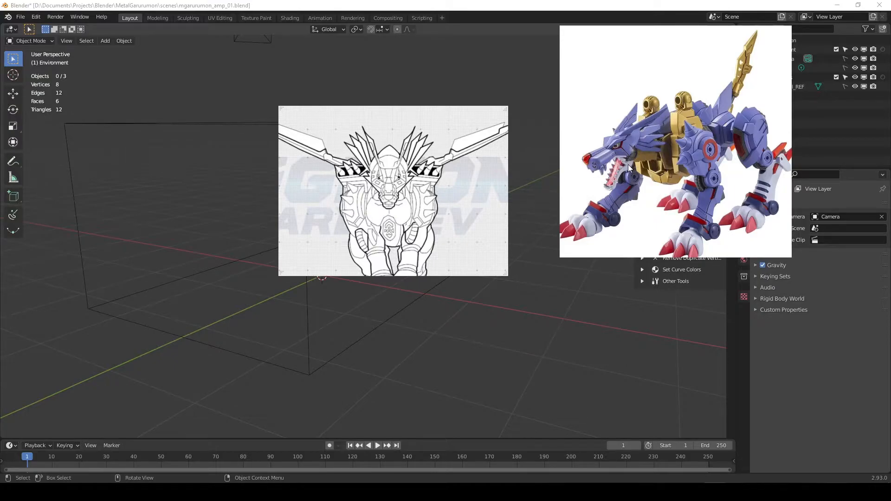
drag(431, 178, 746, 353)
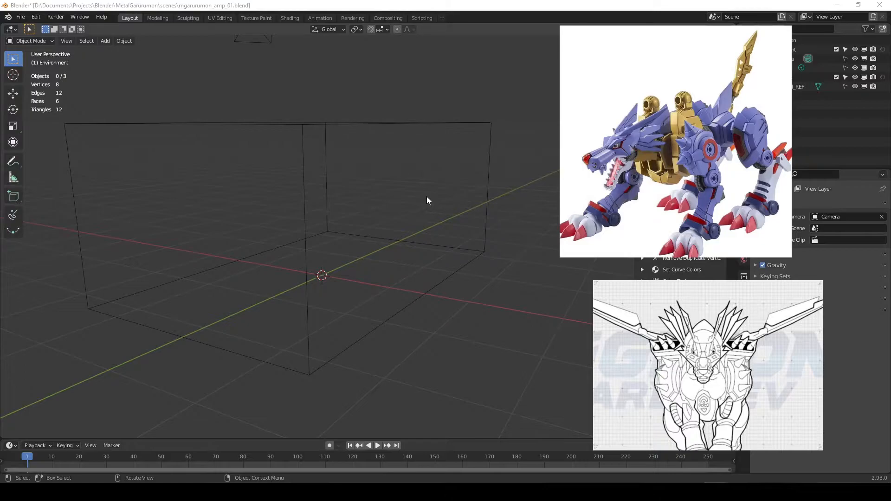
Zoom the colour photo out slightly to fit the whole creature and move its window closer to the wireframe box.
middle_drag(415, 185, 389, 189)
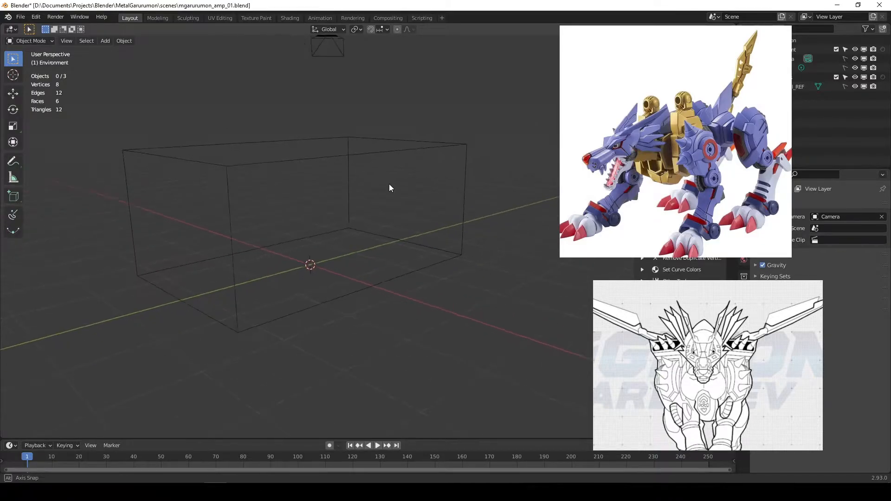
drag(696, 176, 687, 182)
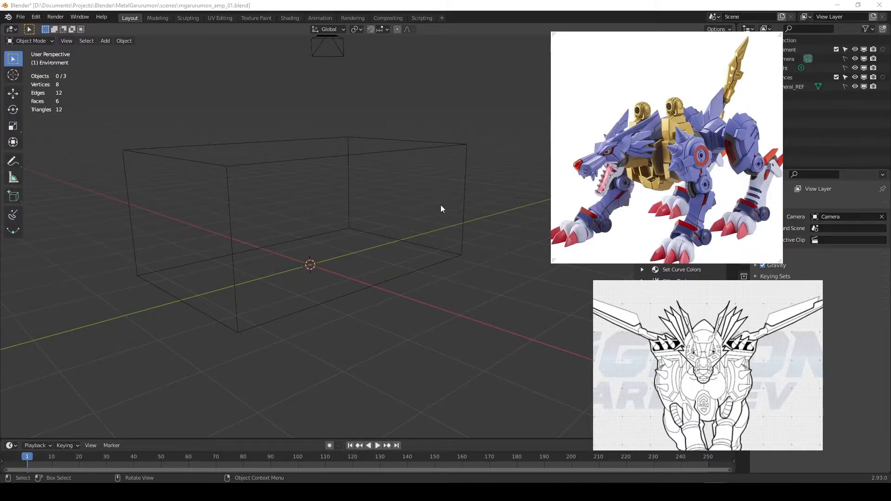
scroll(648, 180, down, 1)
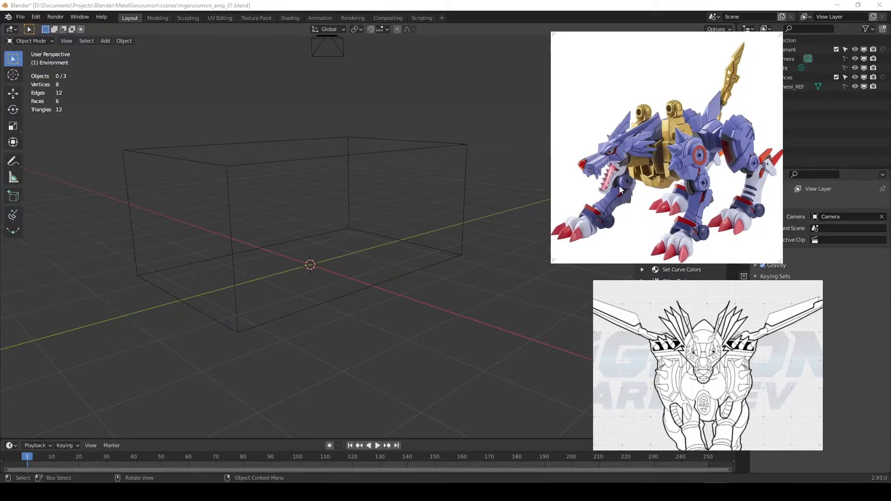
drag(703, 166, 651, 150)
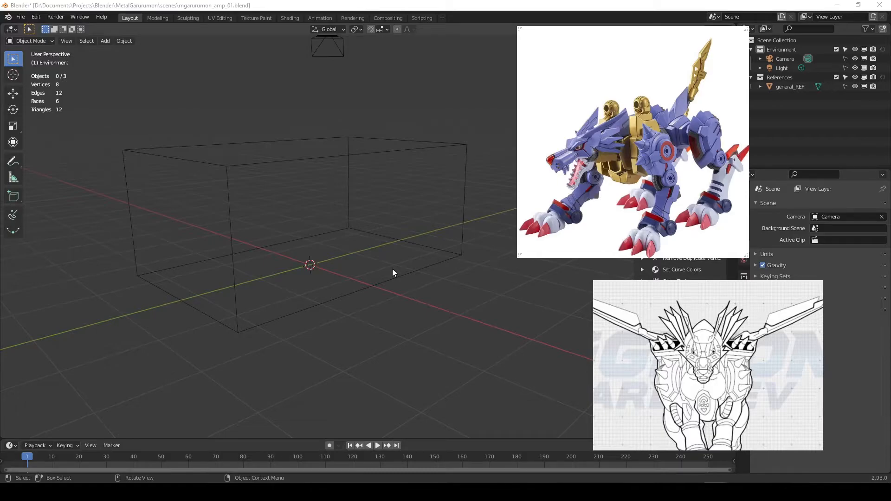
Examine the wireframe bounding box from several angles against the pose in the colour photo.
middle_drag(380, 260, 297, 198)
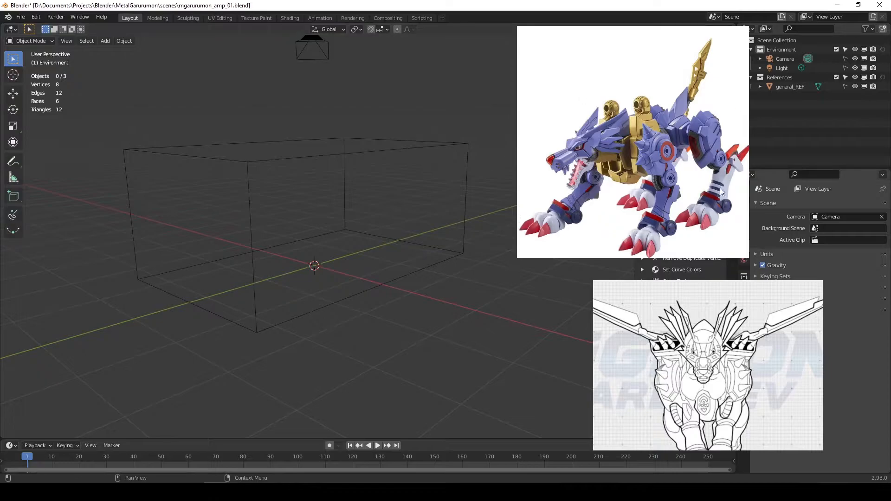
middle_drag(285, 217, 324, 176)
middle_drag(296, 219, 459, 197)
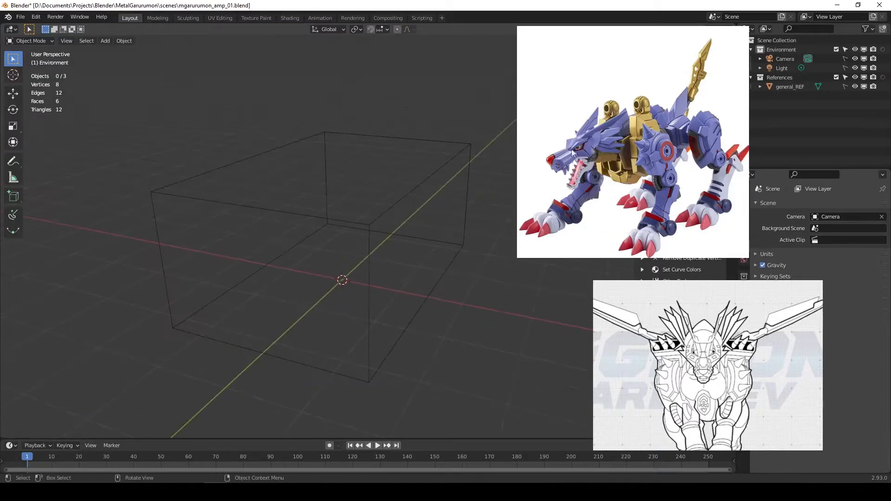
middle_drag(389, 218, 313, 173)
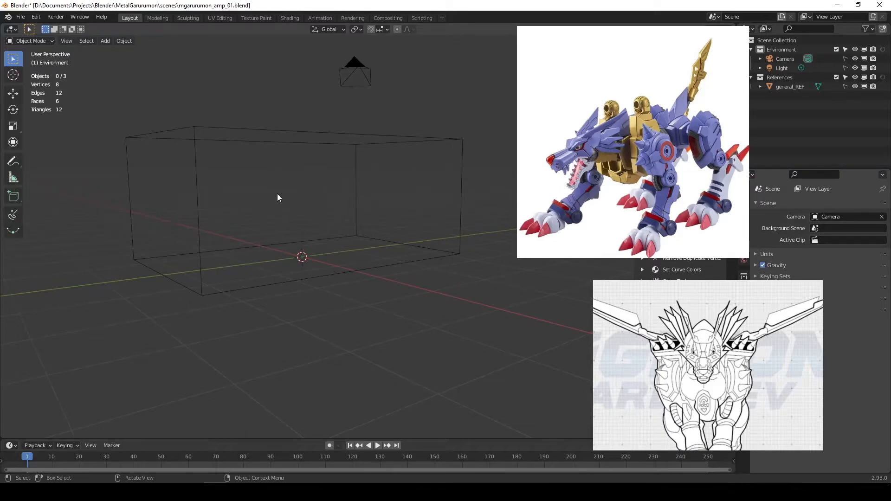
middle_drag(275, 191, 306, 192)
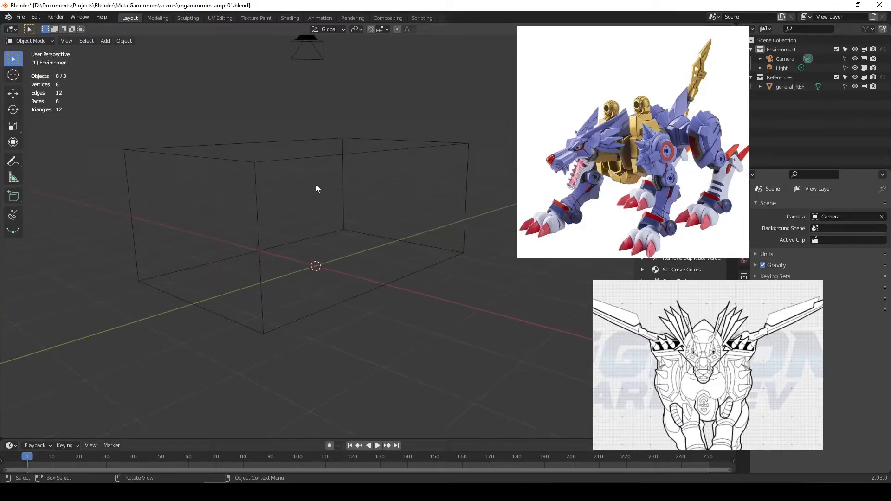
middle_drag(348, 165, 308, 175)
middle_drag(157, 173, 274, 164)
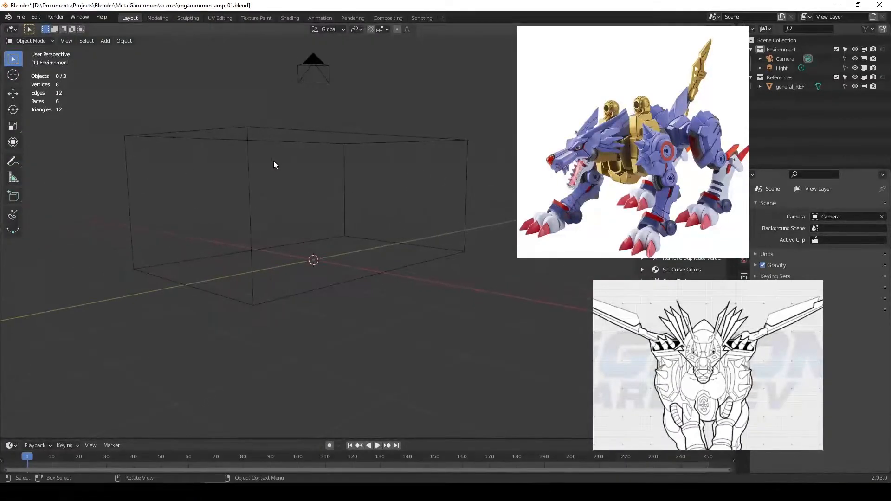
middle_drag(339, 176, 395, 191)
middle_drag(262, 149, 361, 173)
middle_drag(463, 186, 421, 182)
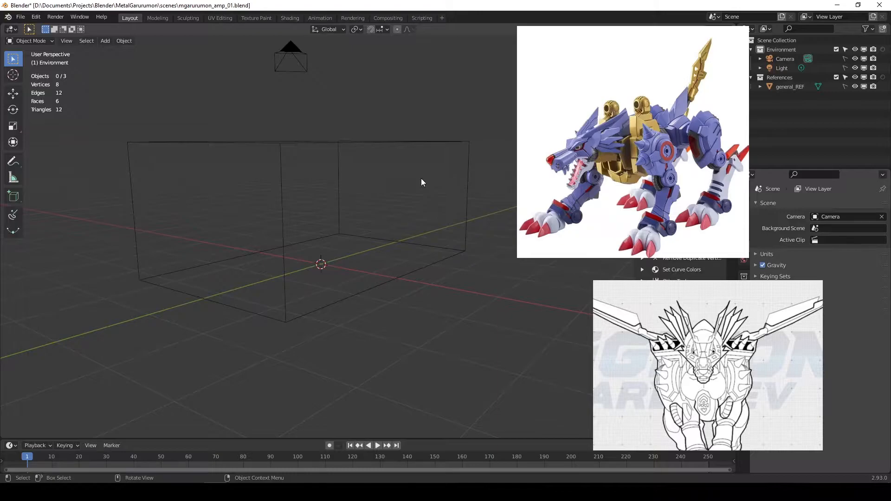
Shift the colour photo away from the wireframe box and view the box from a higher angle on its long side.
drag(626, 157, 655, 165)
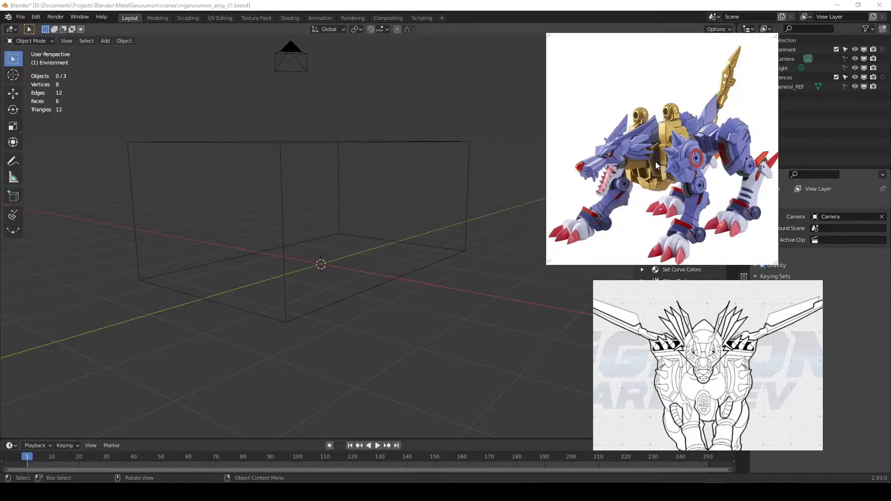
middle_drag(348, 141, 322, 179)
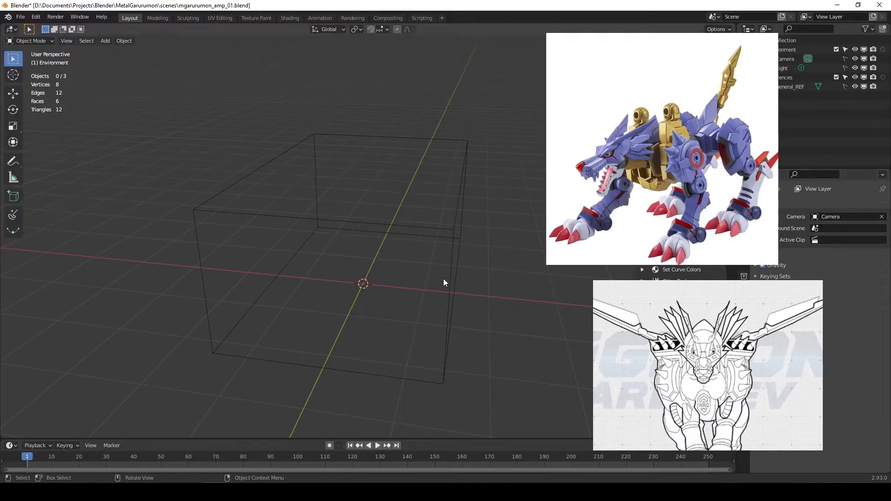
middle_drag(469, 147, 321, 229)
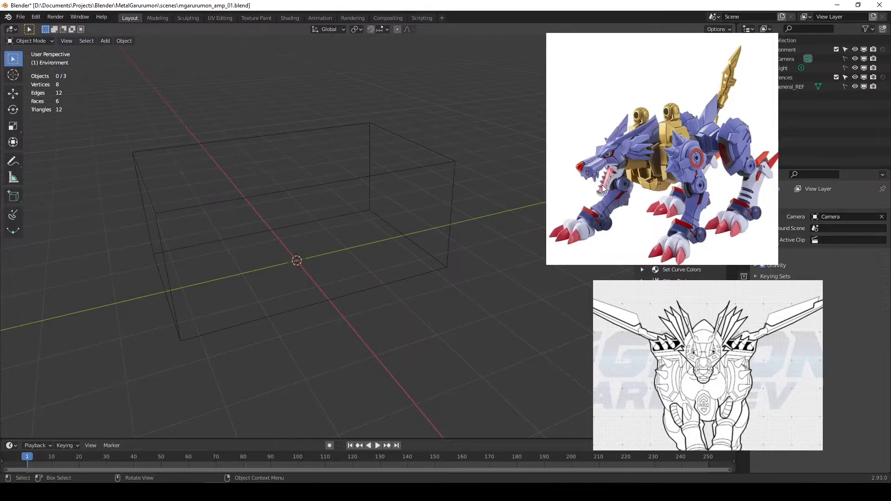
drag(627, 207, 500, 185)
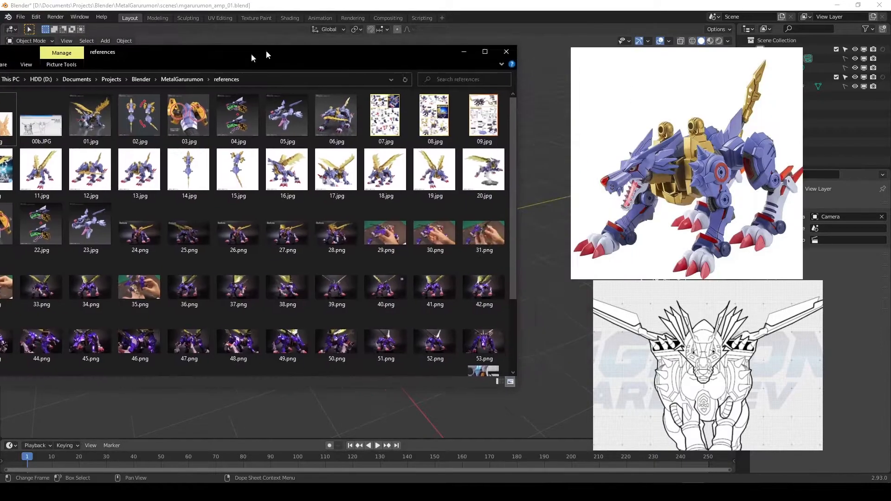
Review the assembly instruction sheets 07.jpg and 08.jpg from the MetalGarurumon references folder.
drag(267, 55, 315, 55)
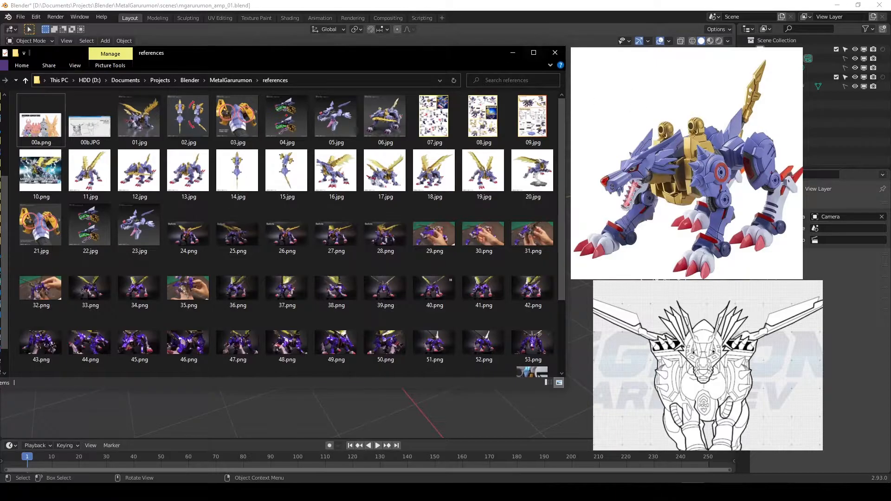
double_click(445, 119)
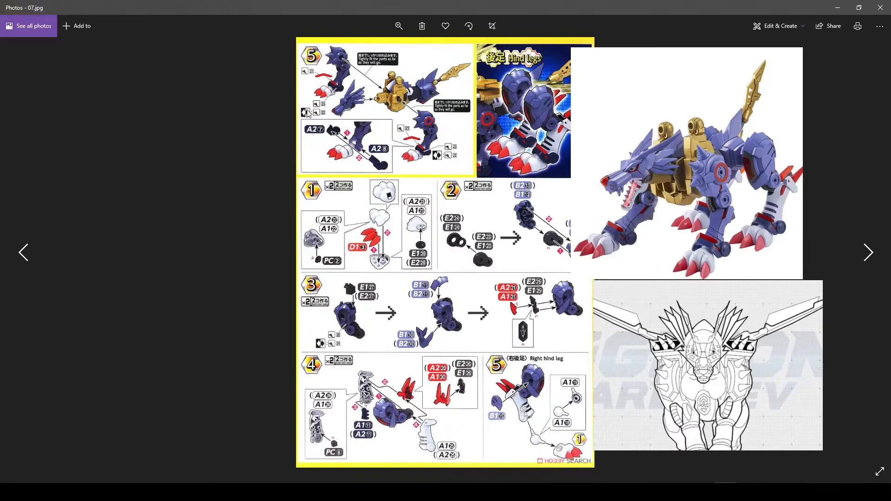
click(880, 7)
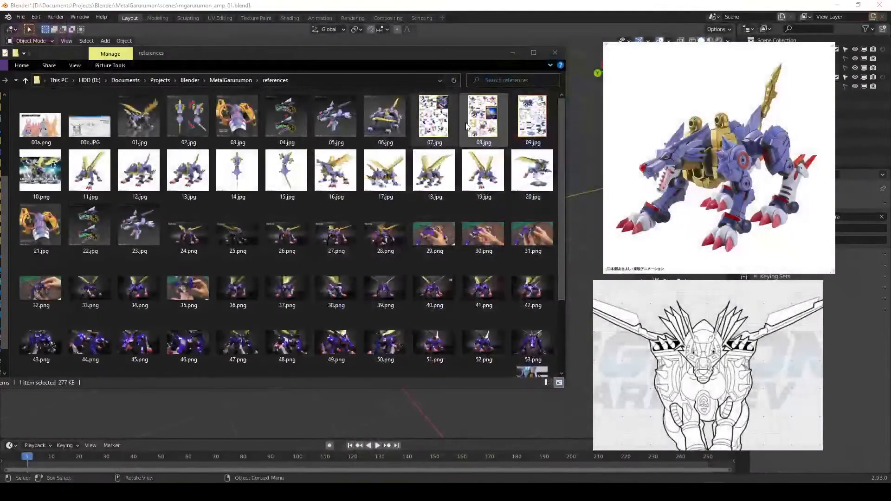
double_click(439, 109)
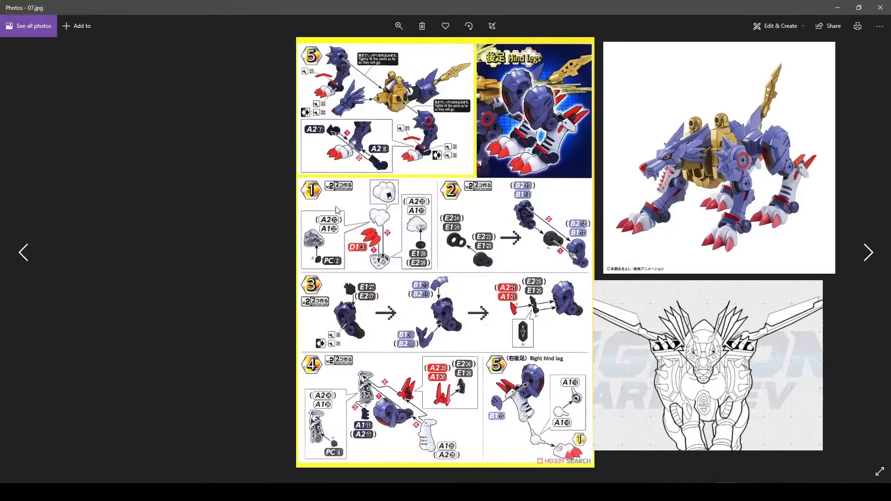
click(880, 7)
double_click(465, 107)
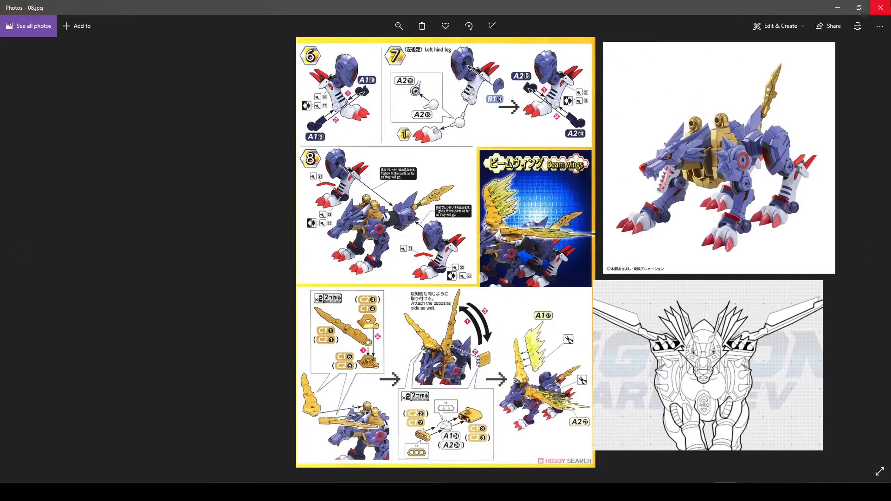
click(880, 7)
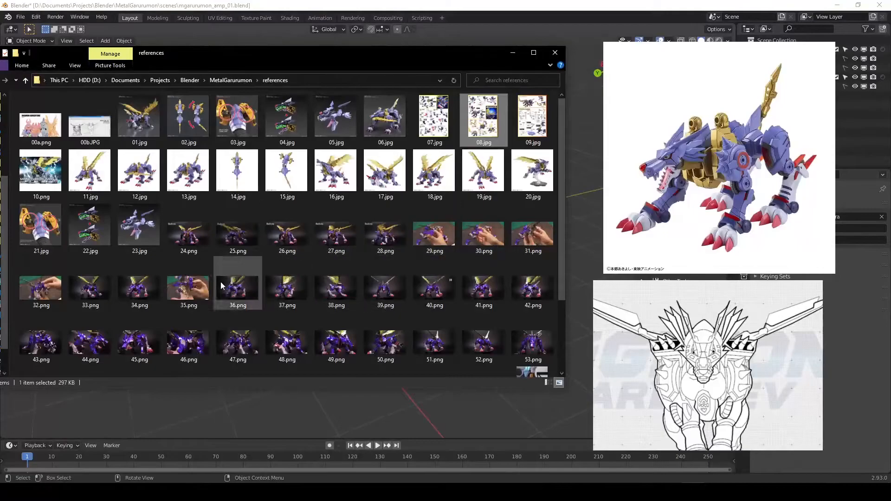
Examine the hand-held model photos 35.png and 64.JPG from the references folder.
double_click(183, 290)
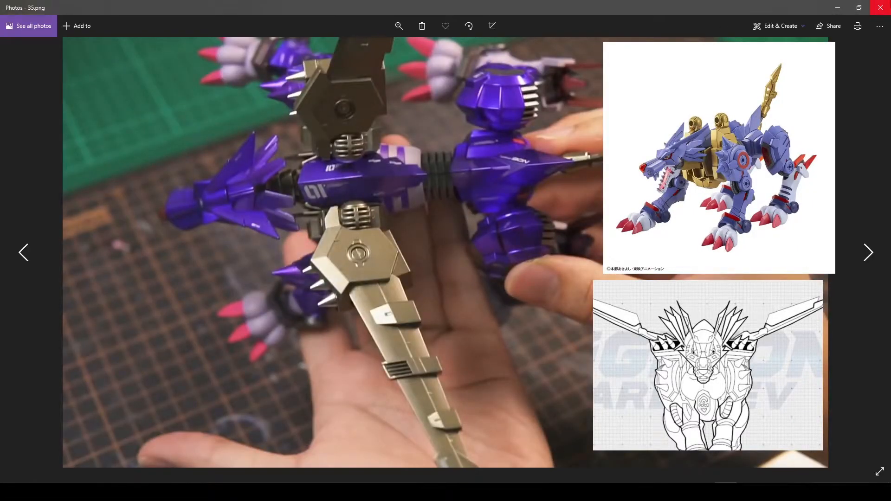
key(Escape)
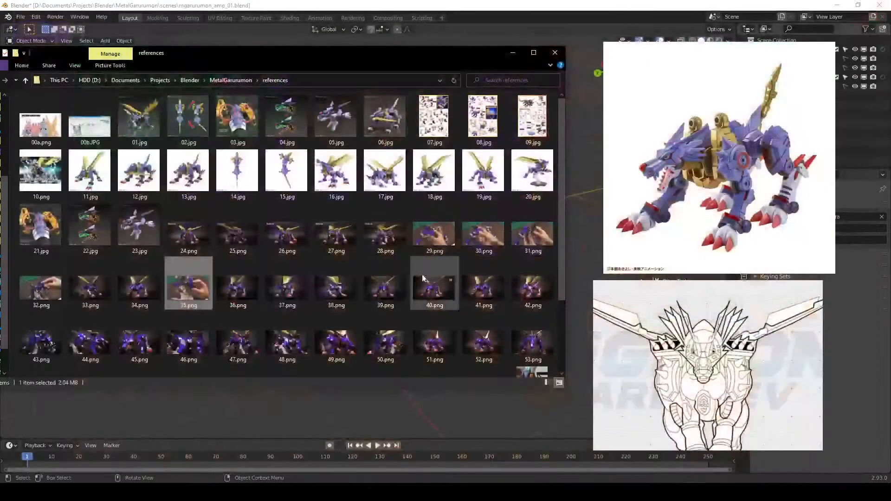
scroll(394, 288, down, 2)
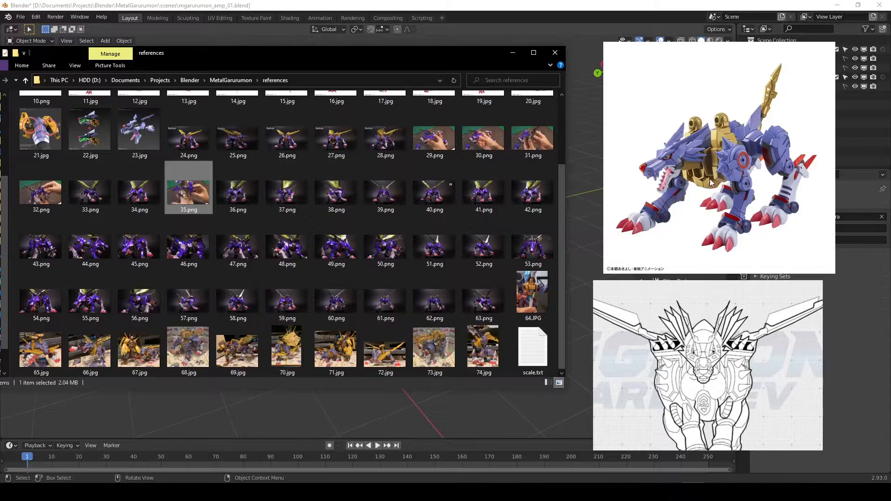
double_click(530, 291)
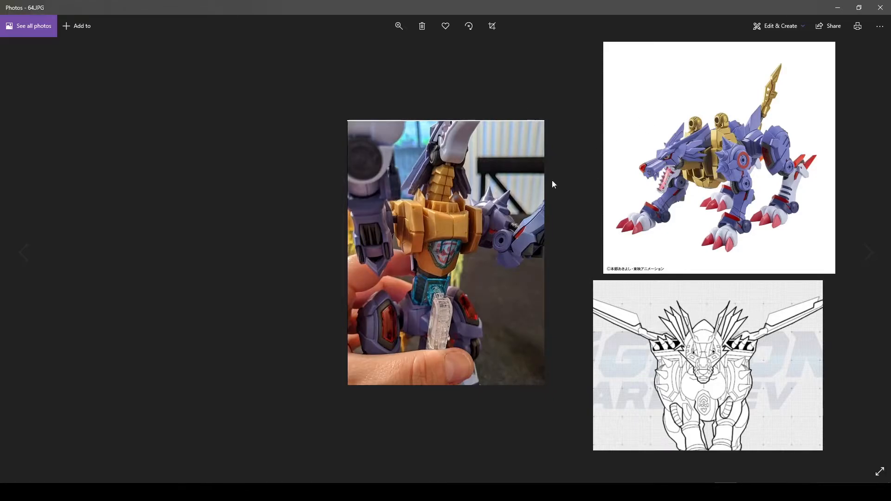
click(879, 9)
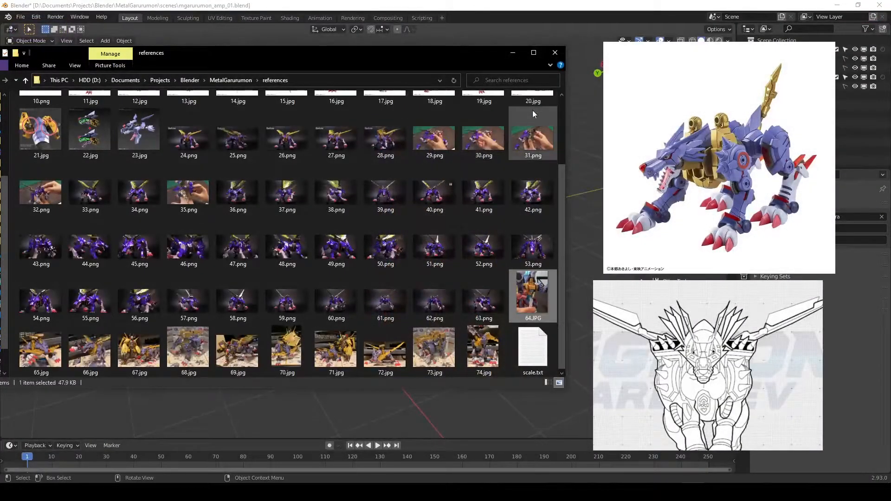
Examine the head and jaw cross-section in 22.jpg, and close the references folder.
double_click(91, 139)
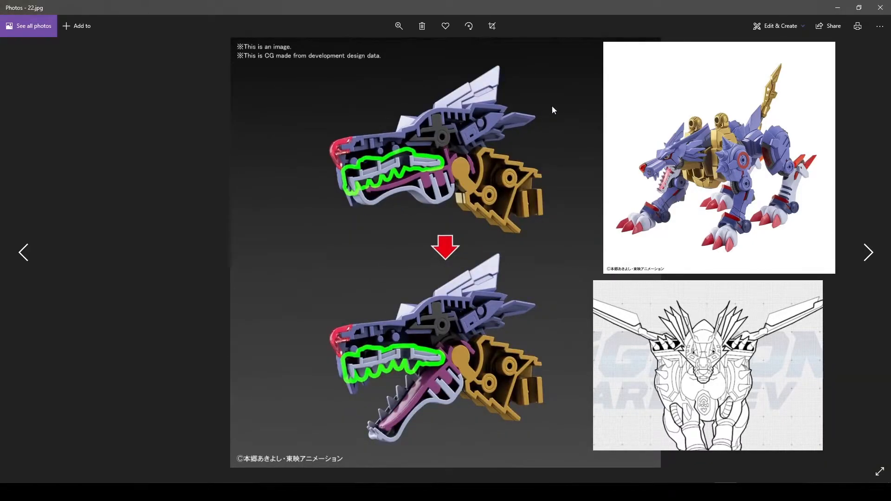
click(888, 4)
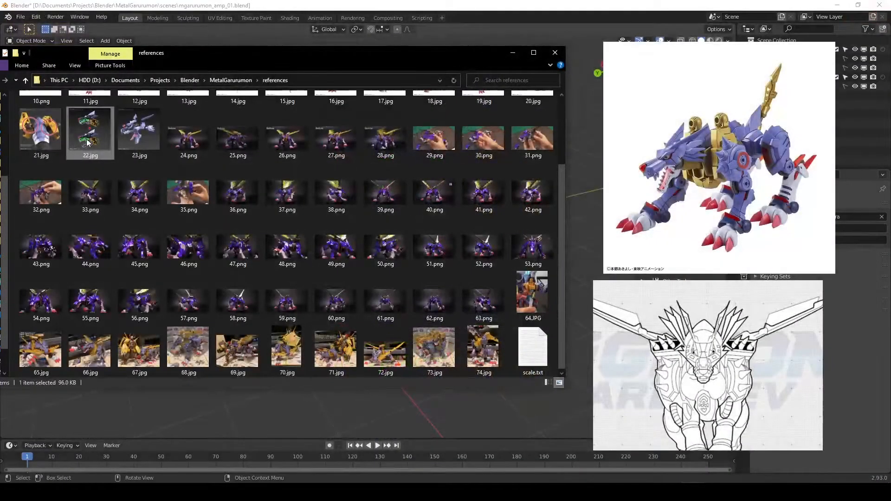
click(554, 52)
Add the local image 22.jpg from the references folder as a new floating reference.
click(787, 492)
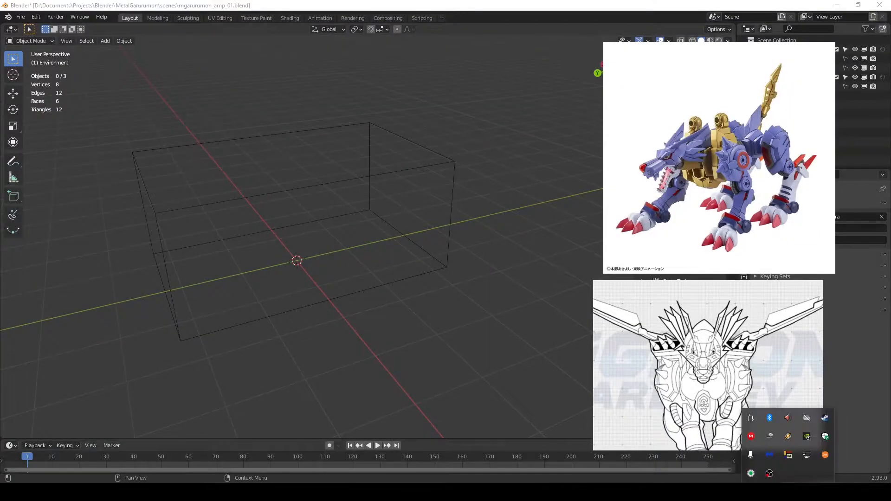
right_click(789, 456)
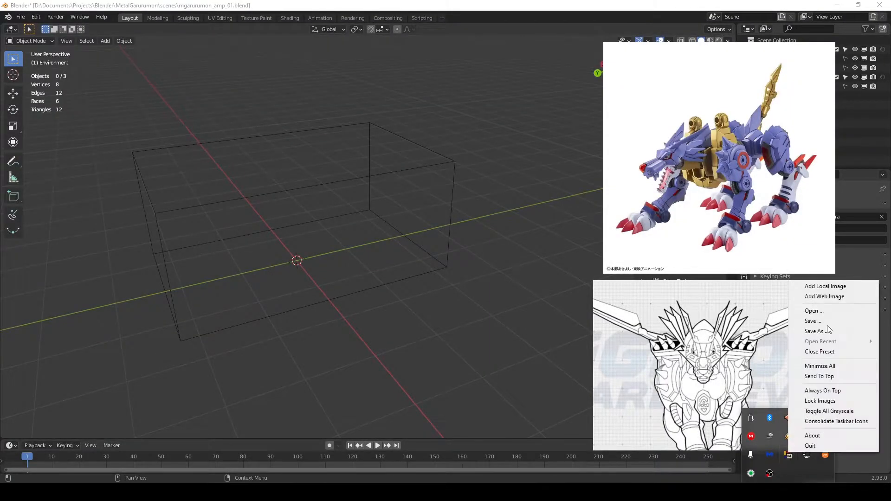
click(835, 287)
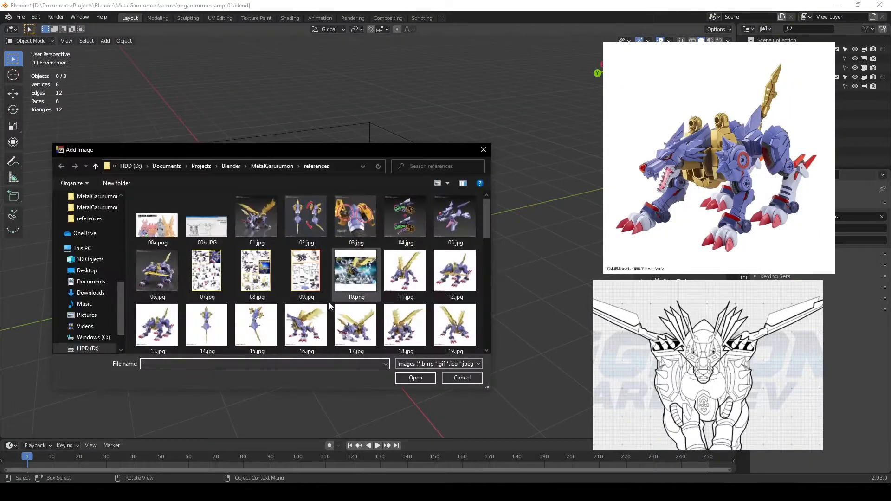
scroll(283, 266, down, 1)
double_click(256, 214)
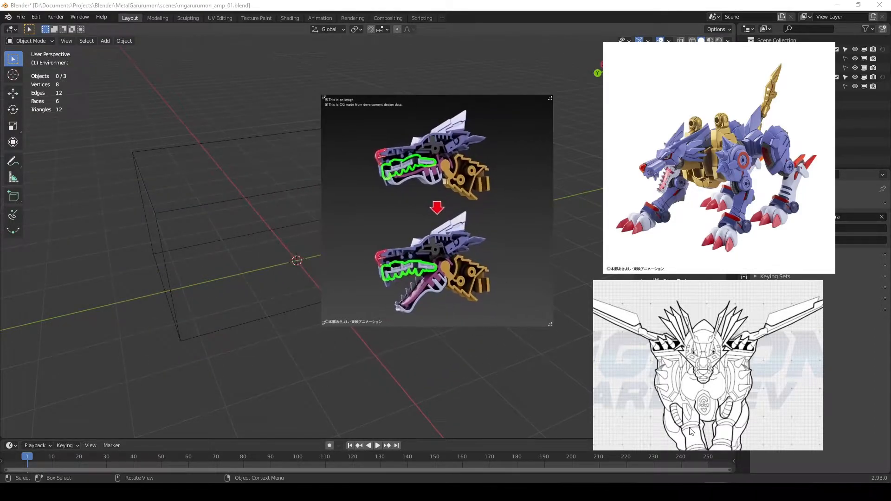
Resize the floating jaw cross-section window and zoom in until the lower, open-mouth view fills it.
drag(551, 324, 534, 334)
scroll(463, 253, up, 3)
scroll(455, 235, down, 5)
scroll(454, 234, up, 6)
drag(446, 154, 455, 230)
middle_drag(439, 270, 446, 198)
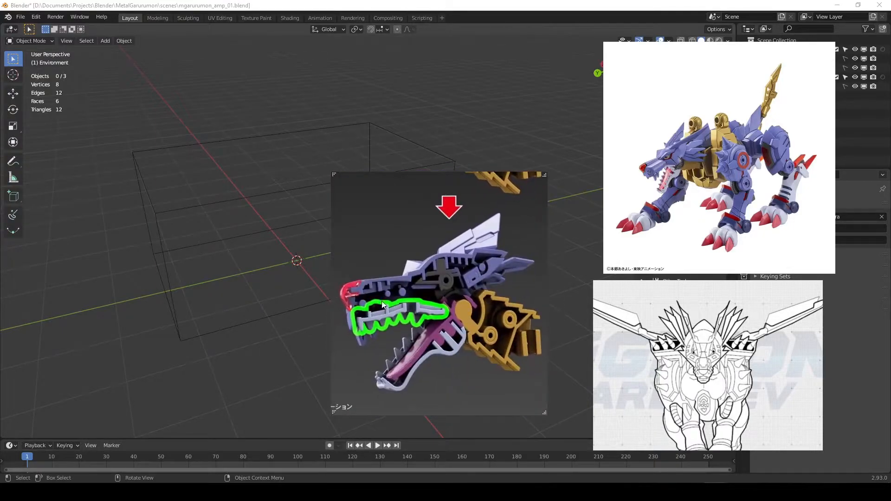
Zoom the jaw cross-section out to show both mouth positions and move its window up beside the colour photo.
middle_drag(478, 267, 465, 296)
scroll(465, 296, down, 2)
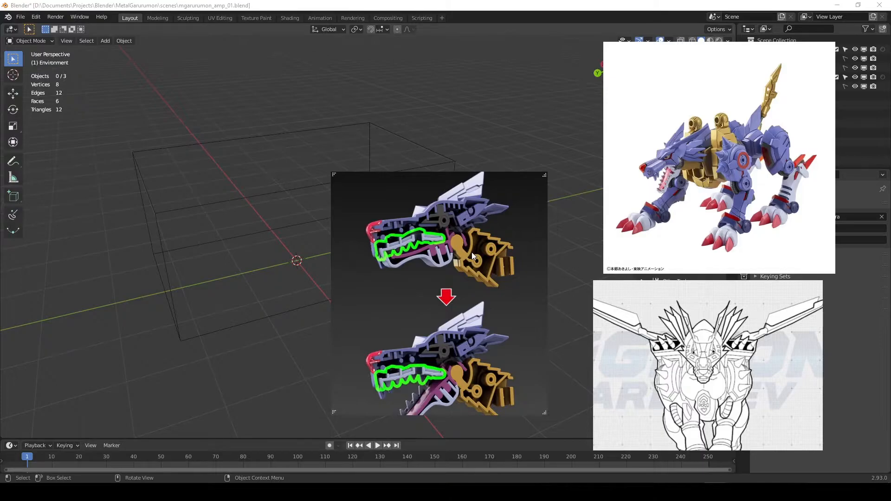
drag(440, 291, 452, 207)
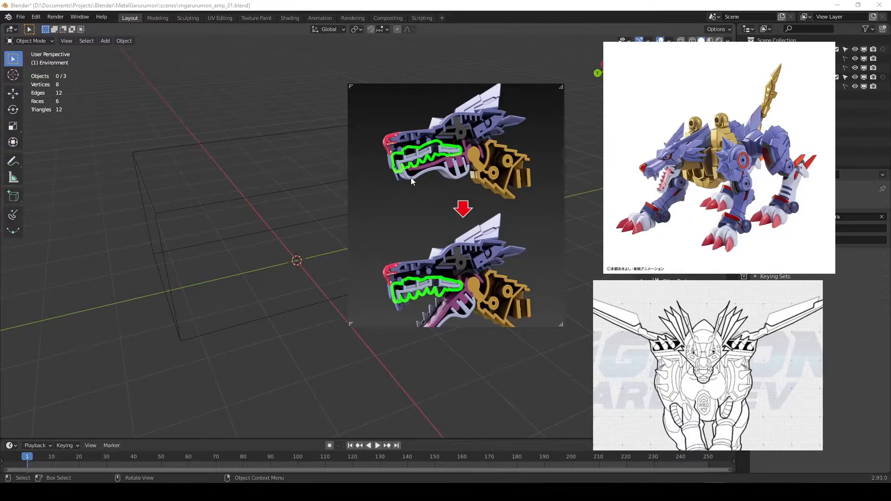
drag(447, 176, 432, 169)
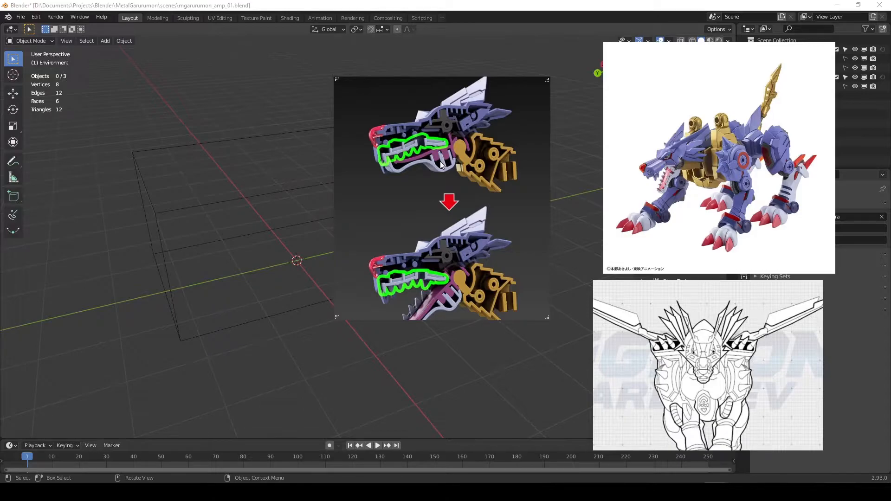
Reposition the floating colour photo and jaw cross-section windows, and close the front-view line drawing reference.
drag(699, 167, 674, 162)
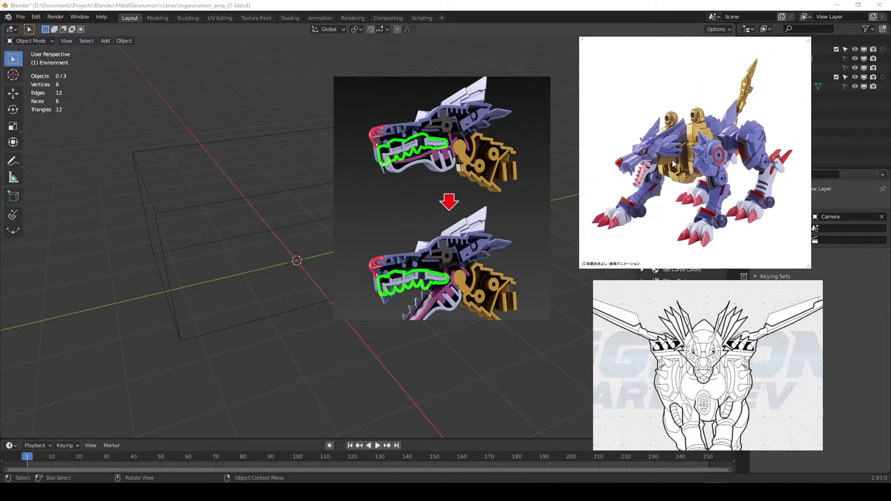
drag(447, 119, 466, 120)
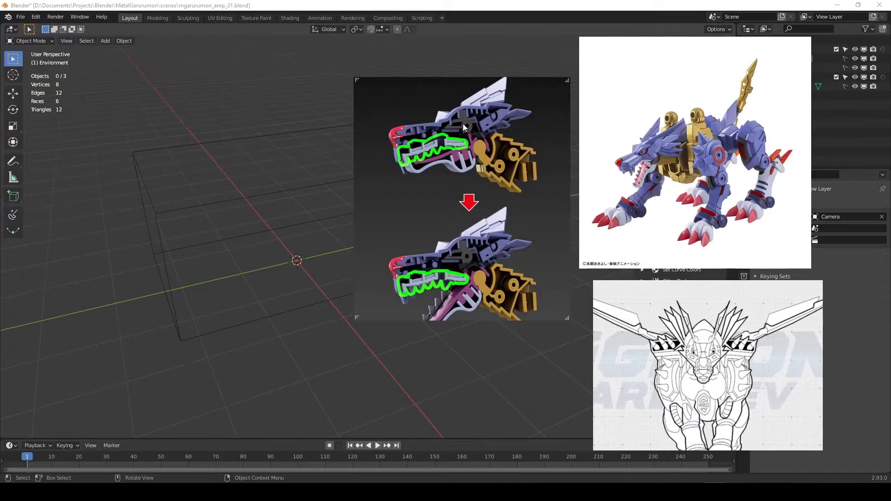
drag(706, 191, 705, 172)
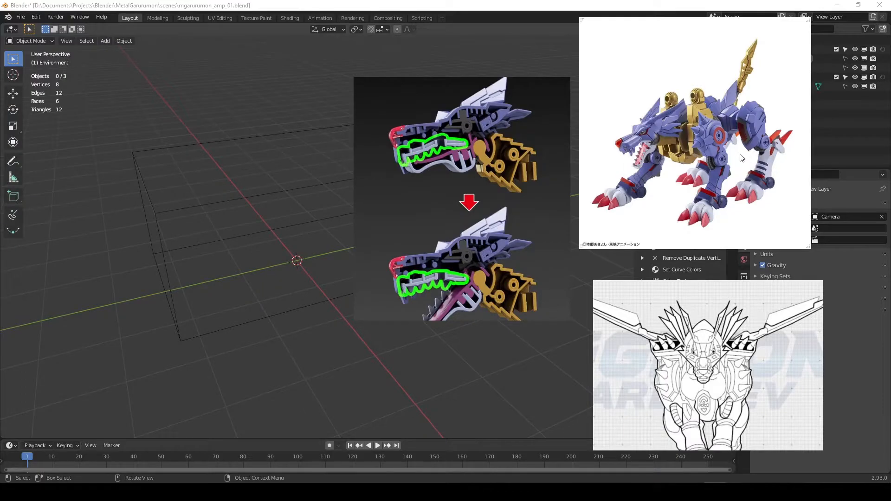
right_click(742, 385)
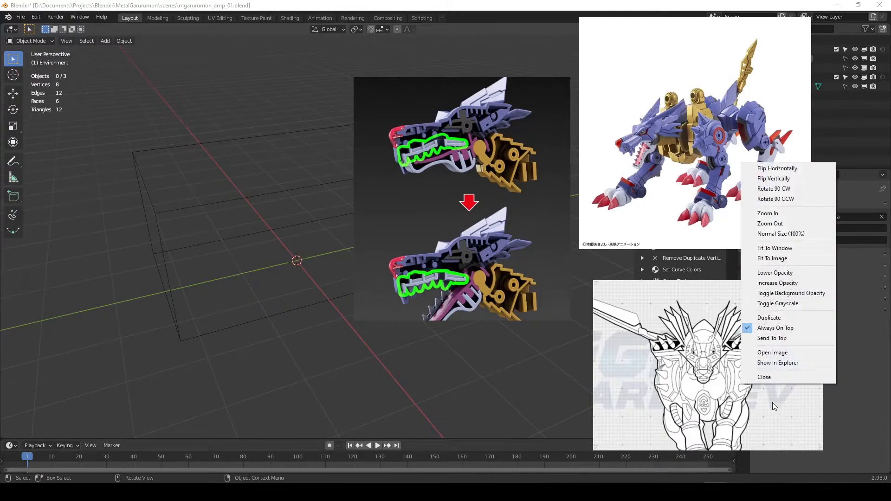
click(778, 377)
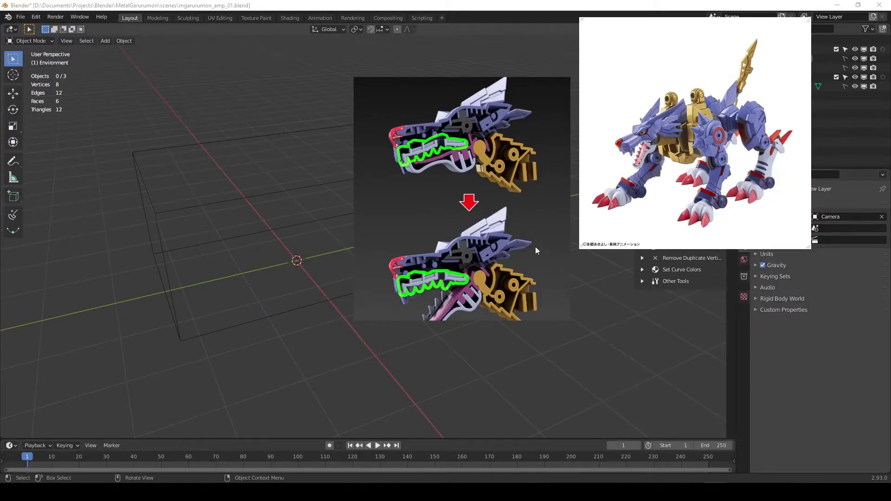
Fit the full jaw cross-section image in its window and arrange it directly below the floating colour photo.
click(486, 160)
right_drag(692, 214, 721, 251)
double_click(725, 305)
right_drag(721, 285, 783, 341)
right_drag(692, 188, 662, 193)
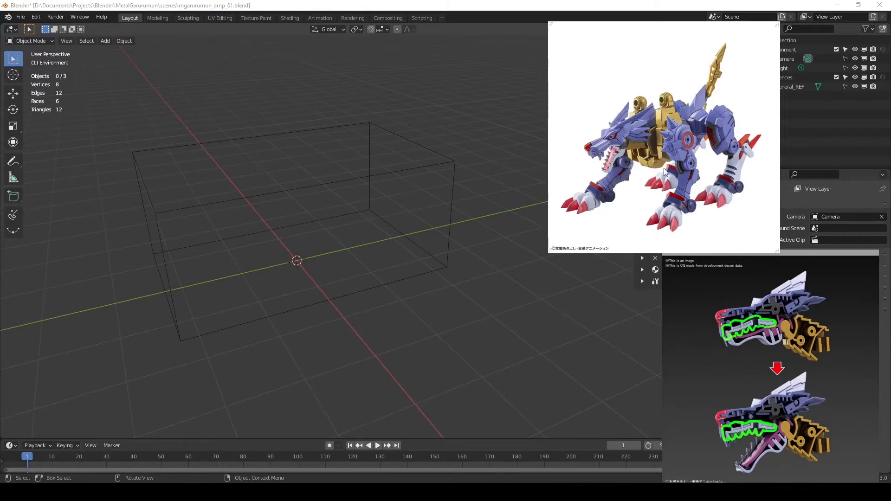
Examine MetalGarurumon's snout, upper teeth and eye area up close in the floating colour photo.
scroll(635, 137, up, 6)
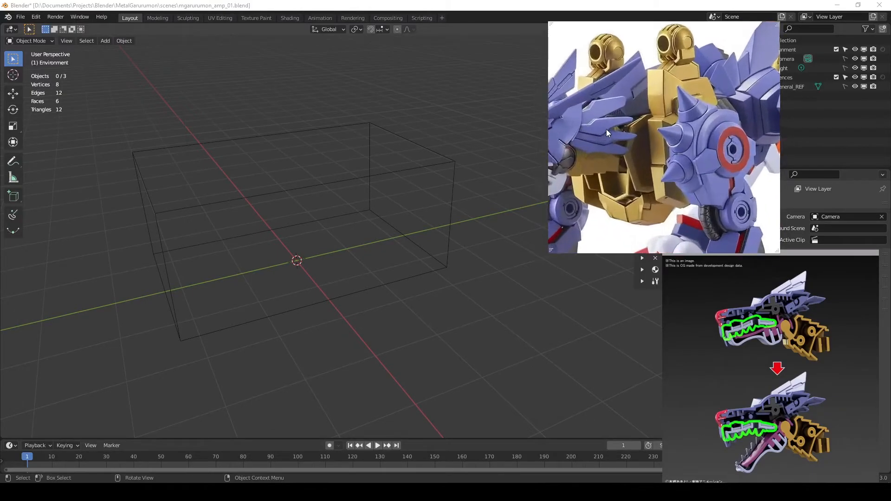
drag(593, 149, 713, 137)
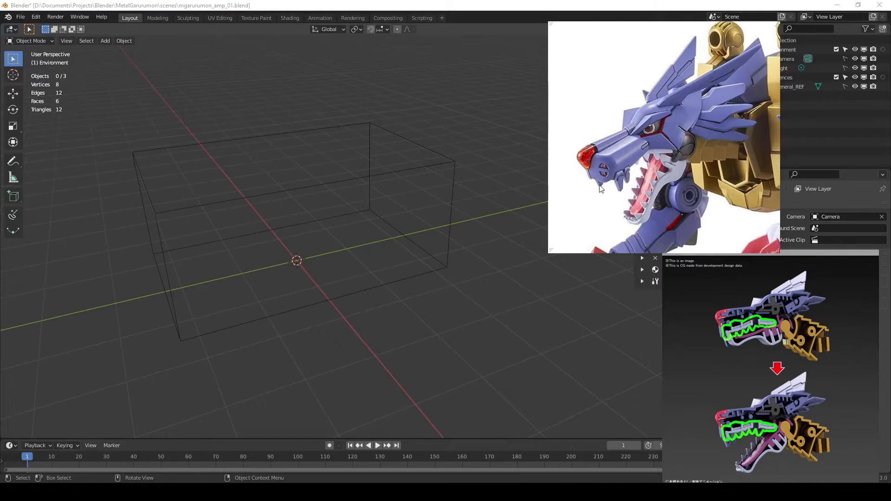
scroll(614, 173, up, 5)
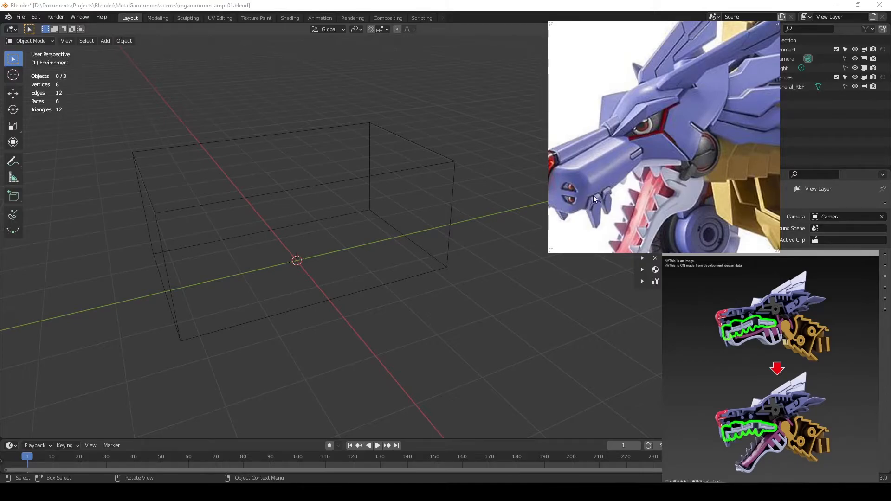
middle_drag(597, 174, 630, 167)
scroll(639, 176, down, 2)
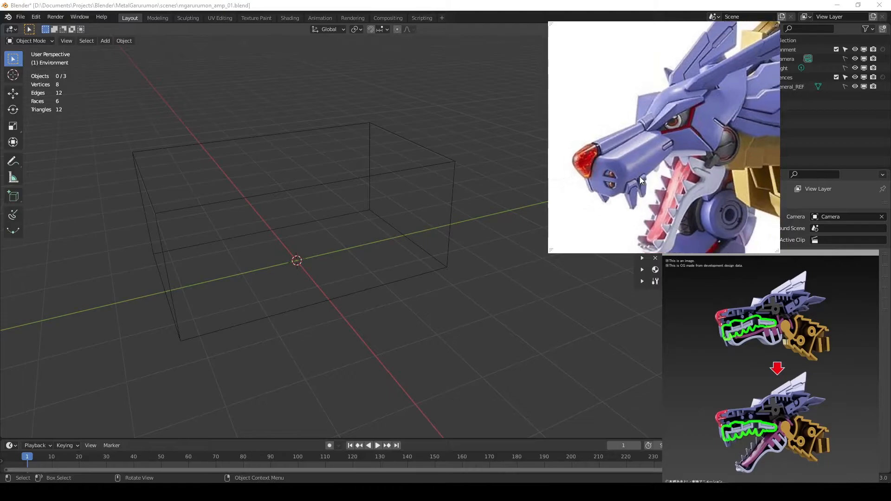
scroll(629, 170, up, 2)
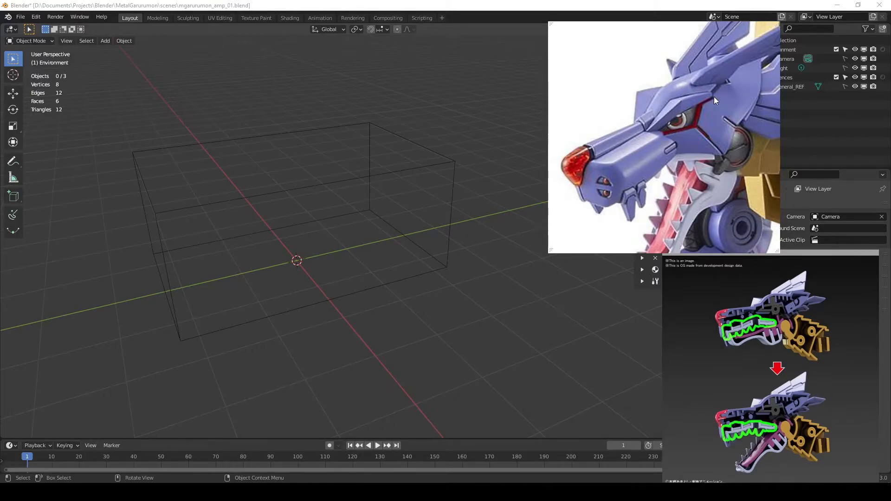
middle_drag(725, 122, 701, 124)
scroll(703, 108, down, 1)
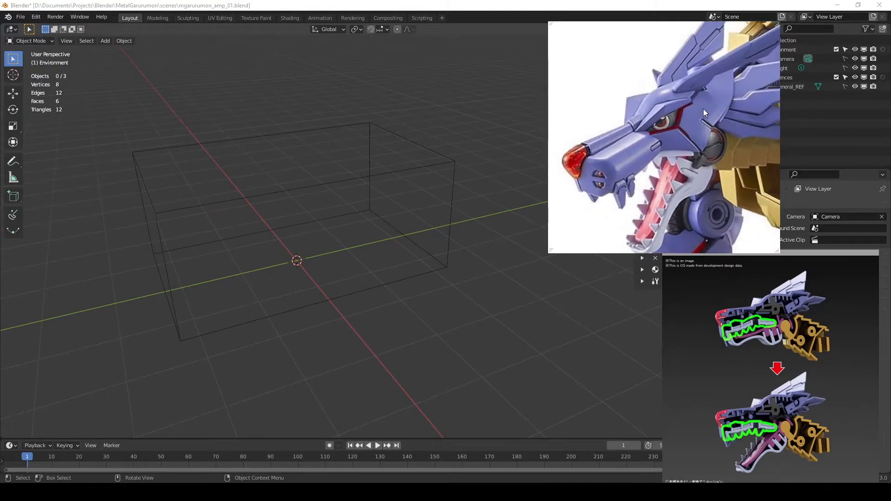
scroll(664, 141, down, 1)
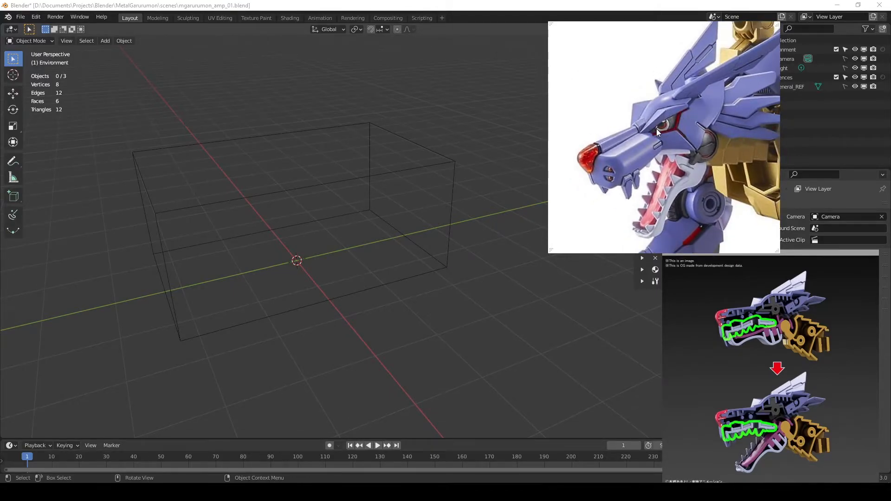
middle_drag(686, 143, 647, 137)
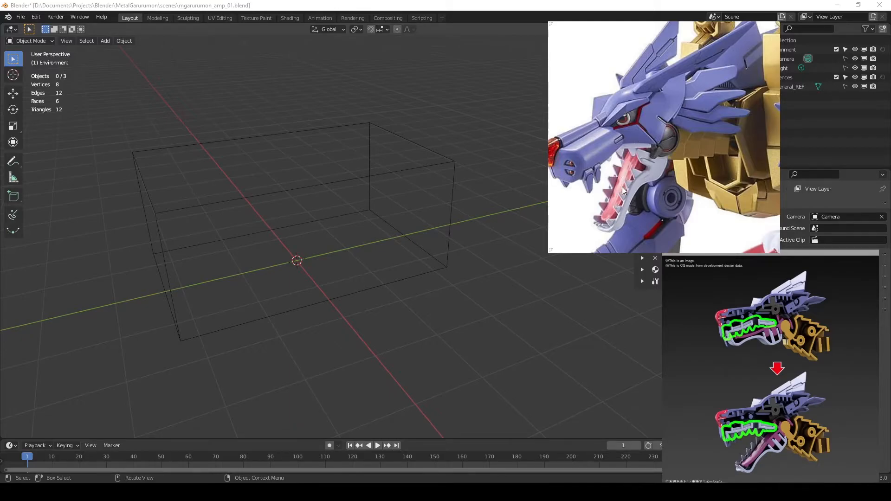
Examine the open lower jaw, its rows of teeth and the muzzle shapes in the colour photo.
scroll(645, 163, up, 4)
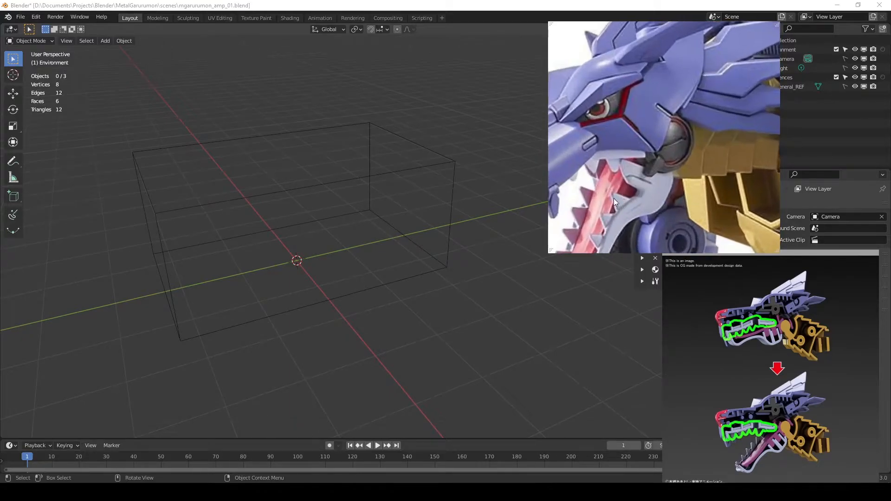
middle_drag(636, 188, 722, 147)
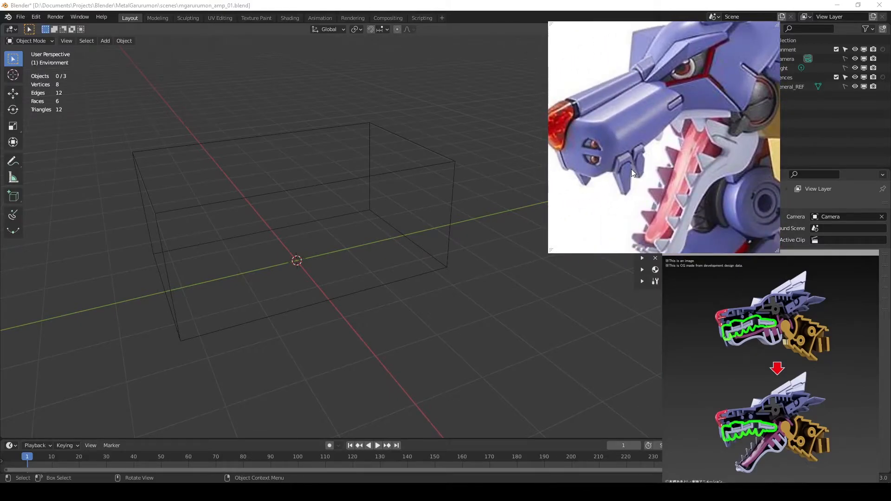
middle_drag(708, 127, 744, 158)
scroll(664, 151, up, 3)
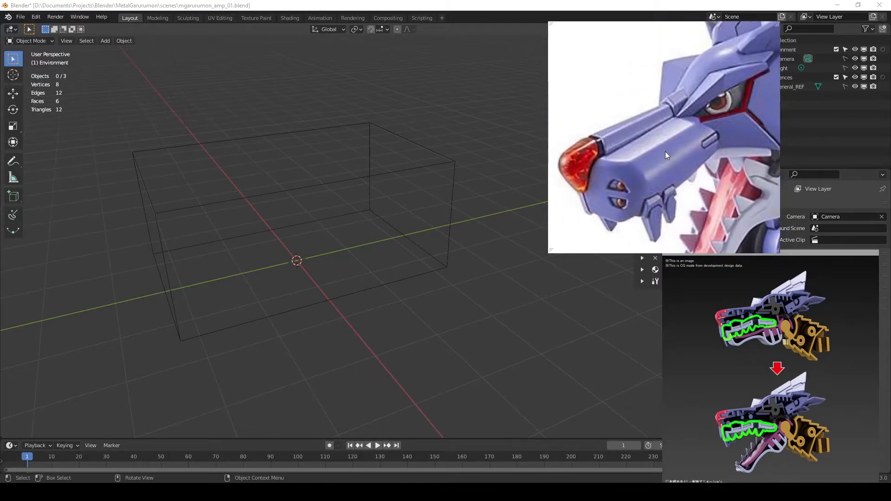
scroll(665, 132, up, 1)
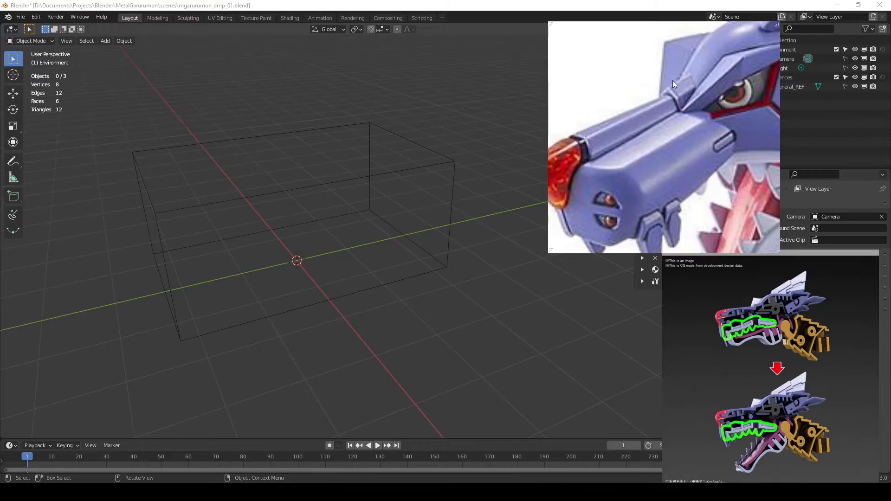
Examine how the brow, jaw hinge and swept-back head spikes connect in the colour photo.
scroll(701, 114, down, 5)
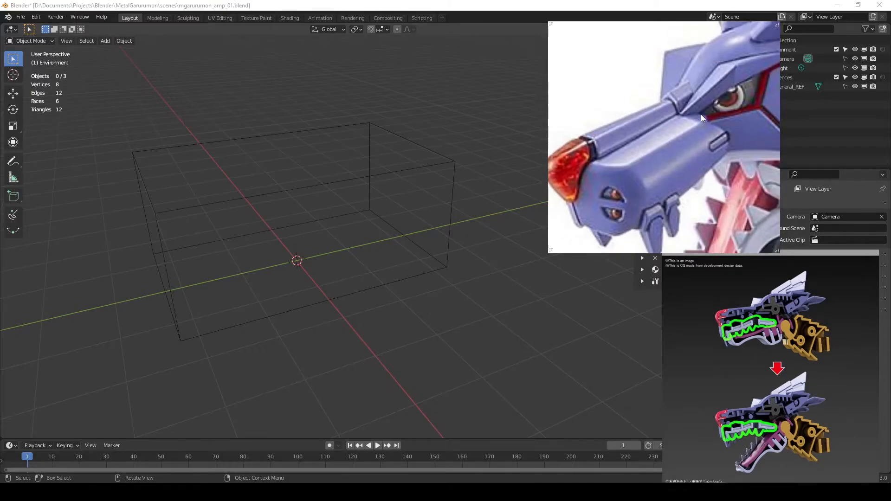
scroll(706, 121, down, 6)
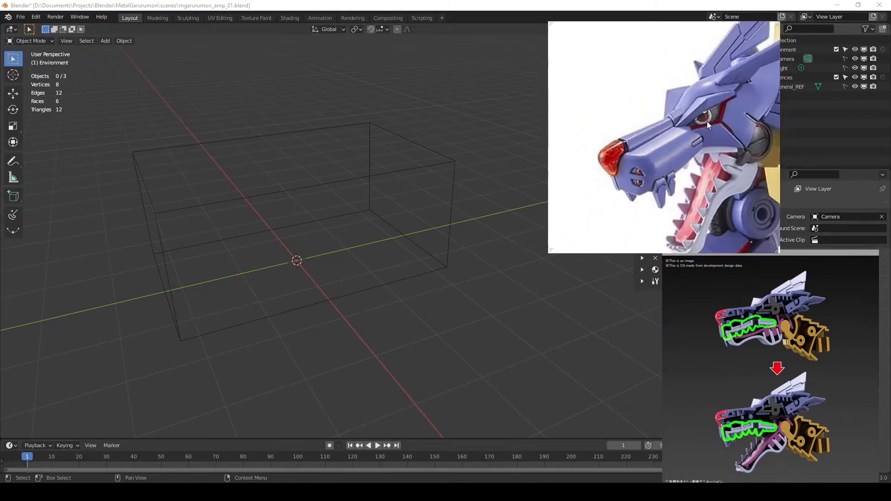
scroll(686, 116, up, 5)
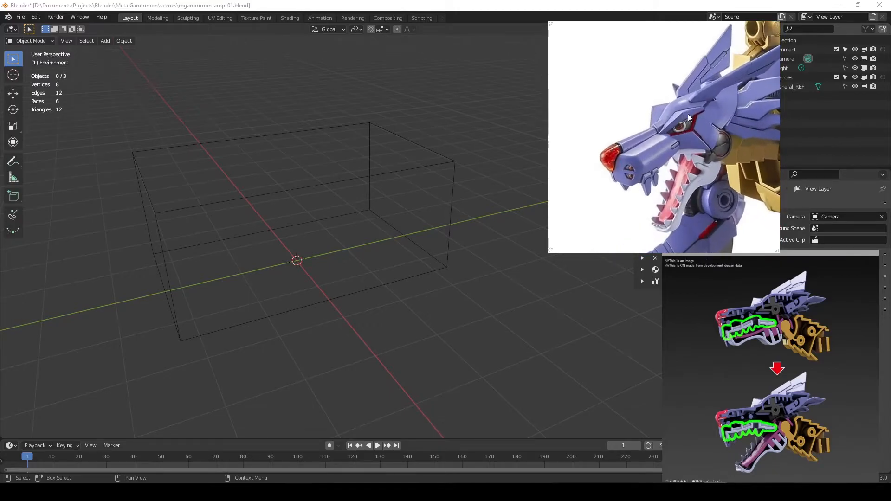
scroll(730, 163, down, 3)
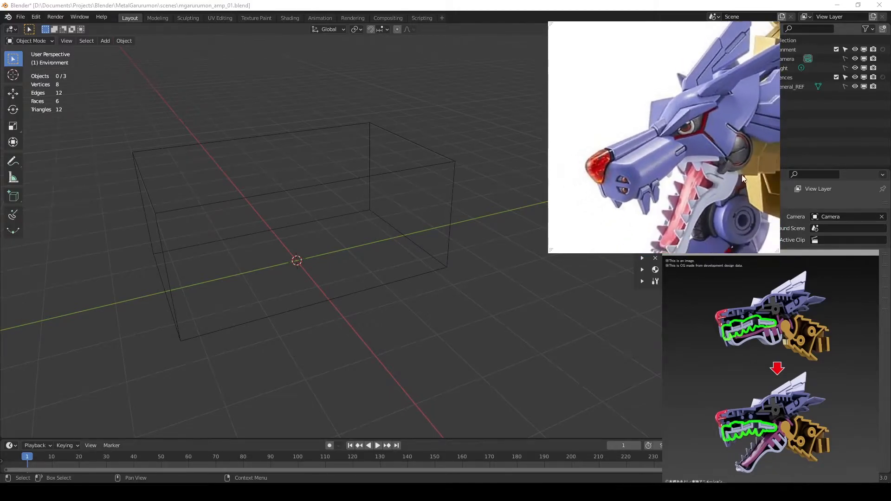
middle_drag(718, 151, 626, 130)
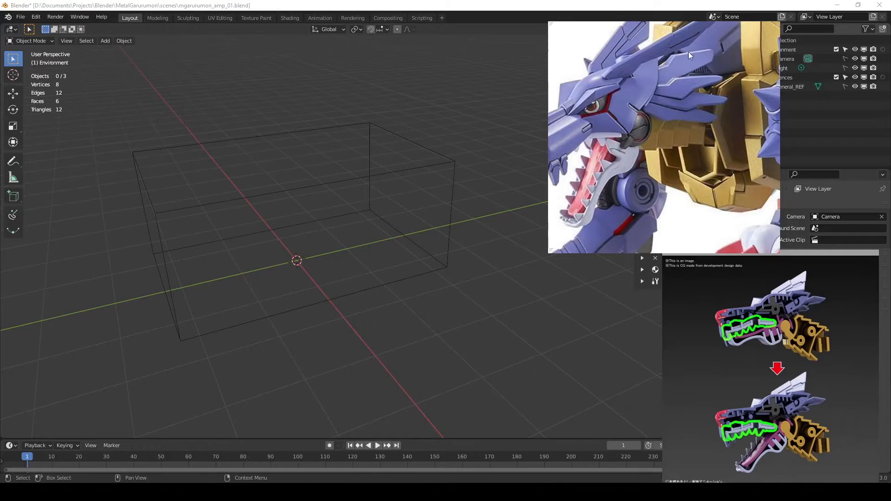
middle_drag(626, 105, 690, 93)
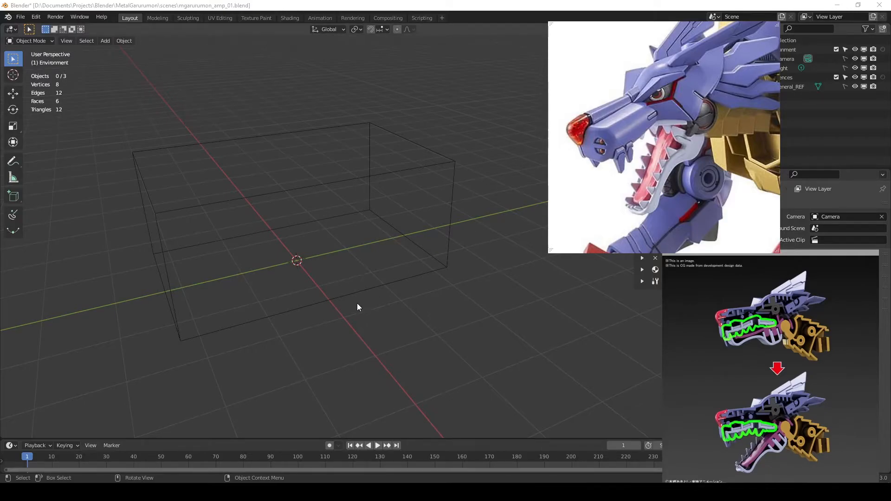
middle_drag(357, 318, 397, 285)
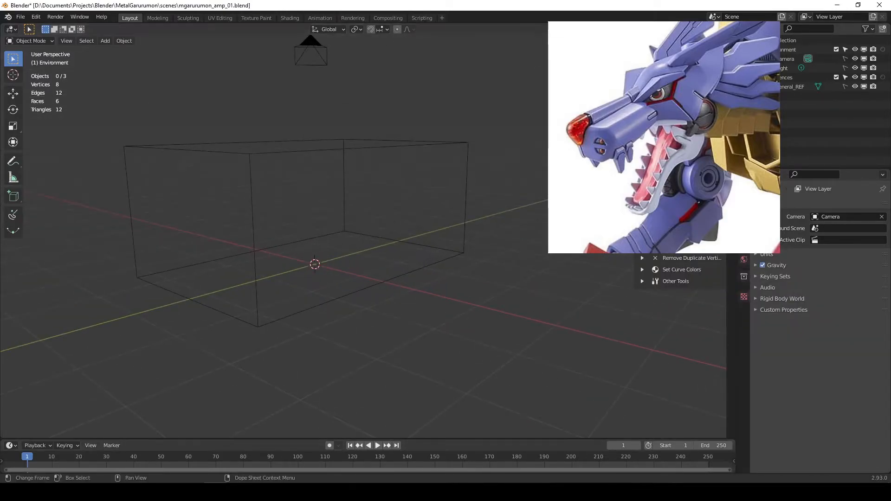
mouse_move(715, 491)
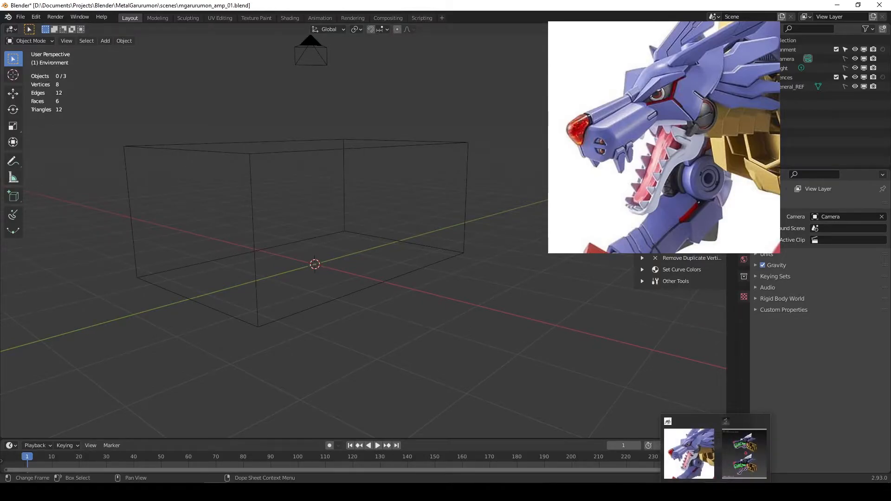
right_click(715, 492)
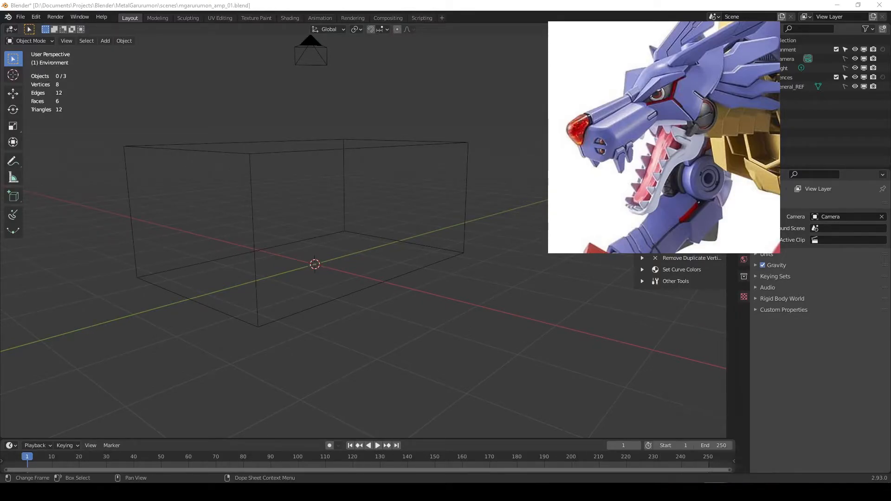
click(716, 491)
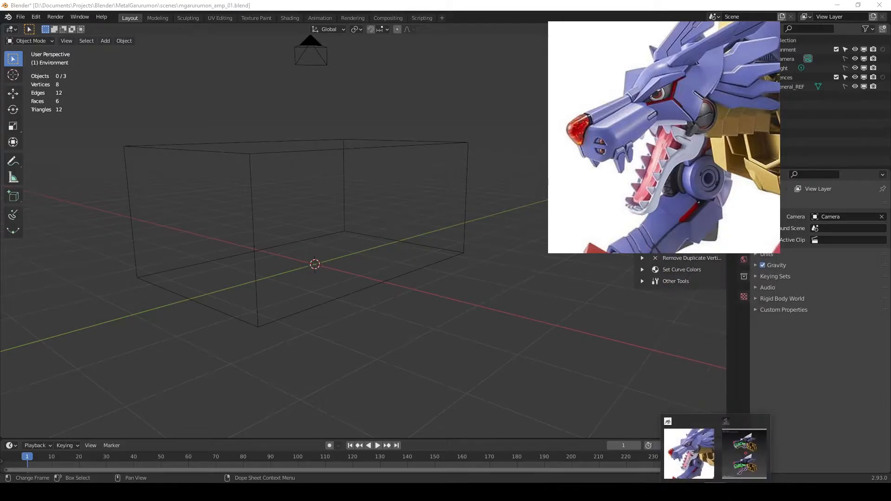
right_click(716, 492)
click(705, 441)
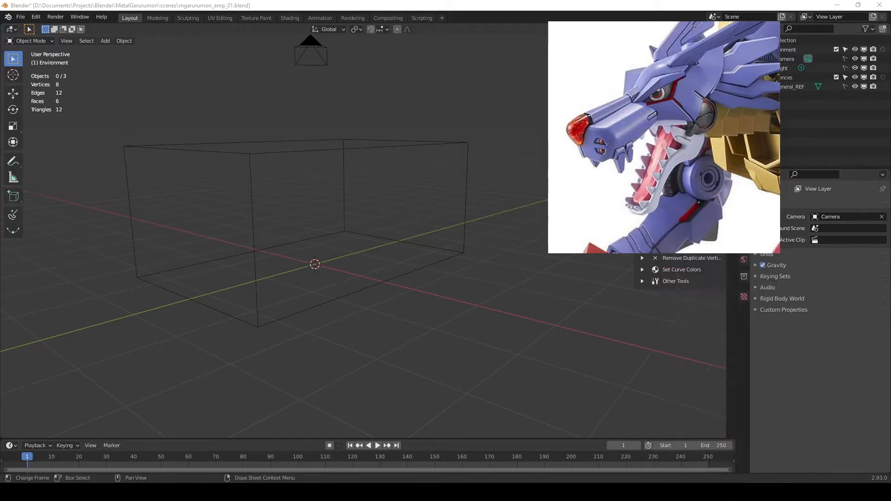
Add the local front-view close-up photo of the purple model's head from the references folder as a floating reference.
click(769, 492)
right_click(787, 454)
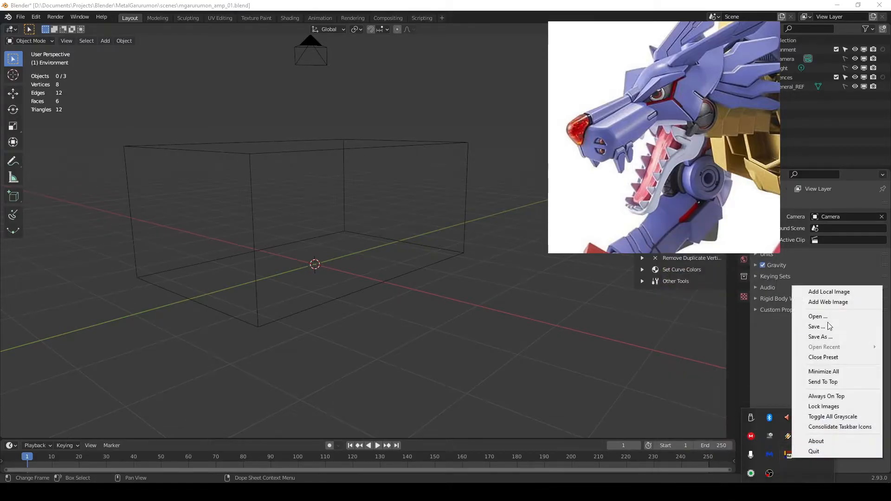
click(846, 294)
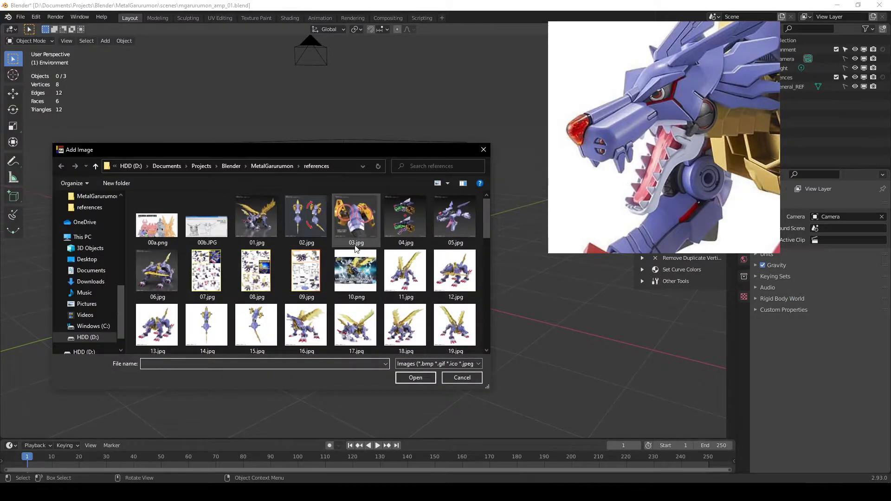
scroll(356, 248, down, 2)
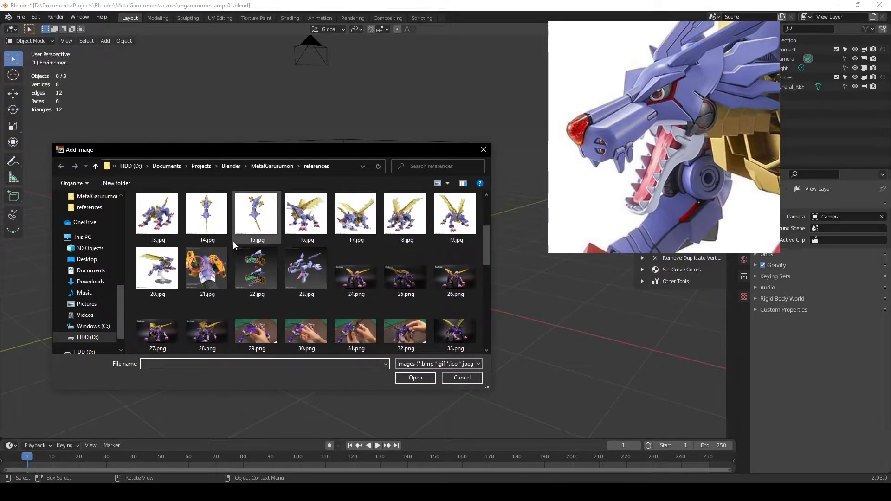
scroll(304, 240, down, 2)
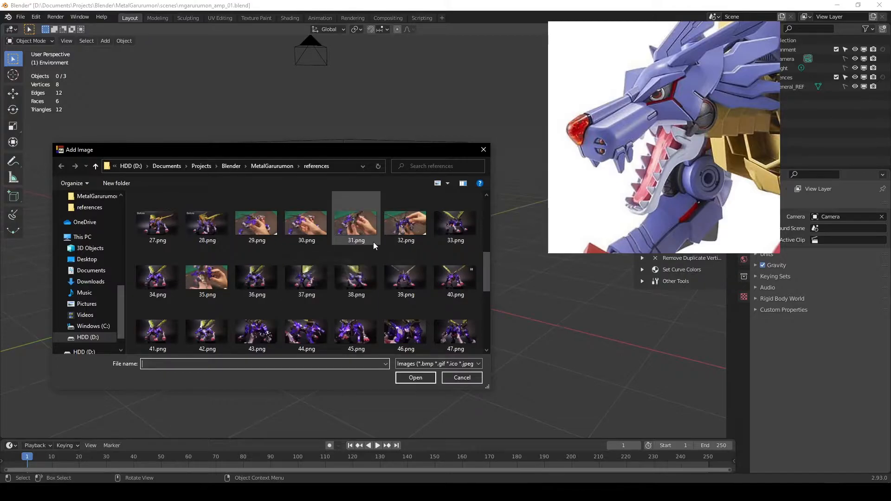
double_click(417, 320)
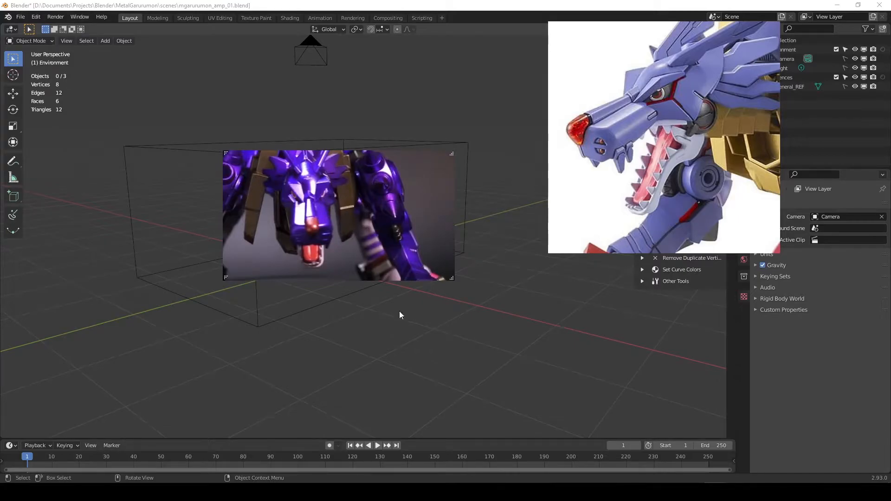
Switch to the references folder and open 41.png in the Photos viewer.
click(692, 491)
drag(266, 111, 351, 88)
double_click(436, 307)
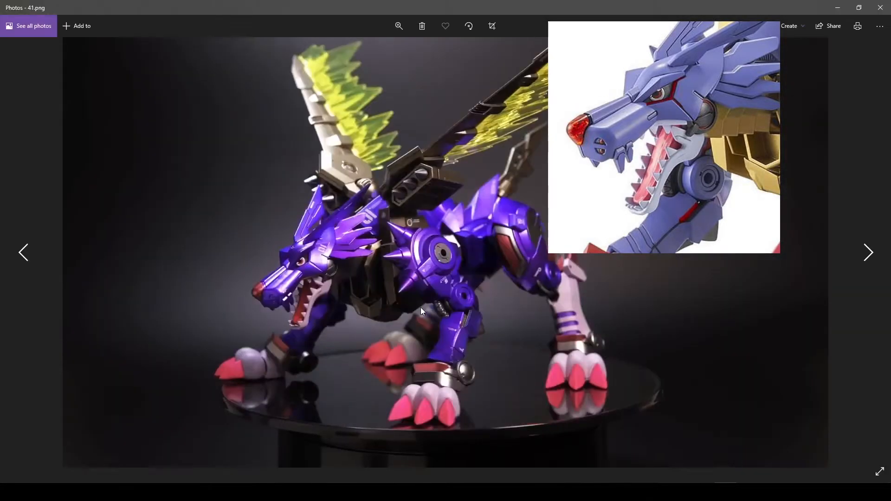
Check the neighbouring photos of the purple model up to 40.png, and close the Photos viewer.
key(Right)
key(Left)
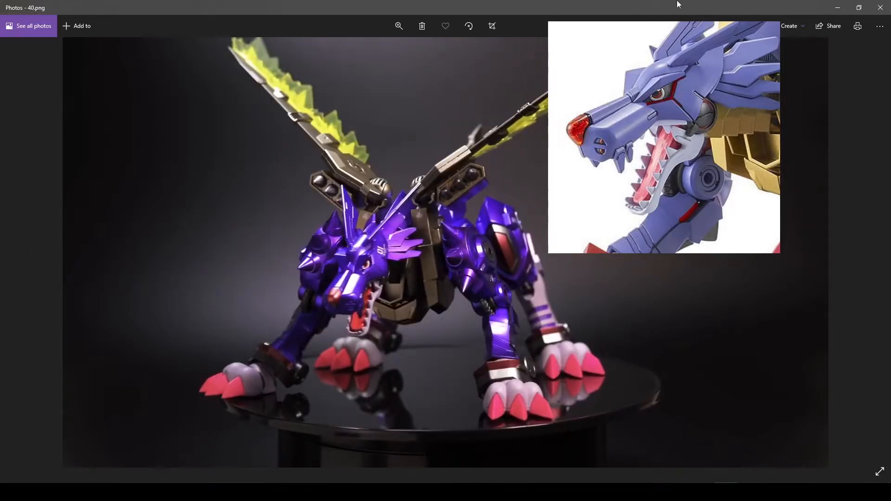
click(878, 10)
Add 40.png from the references folder as another floating reference image over Blender.
click(500, 74)
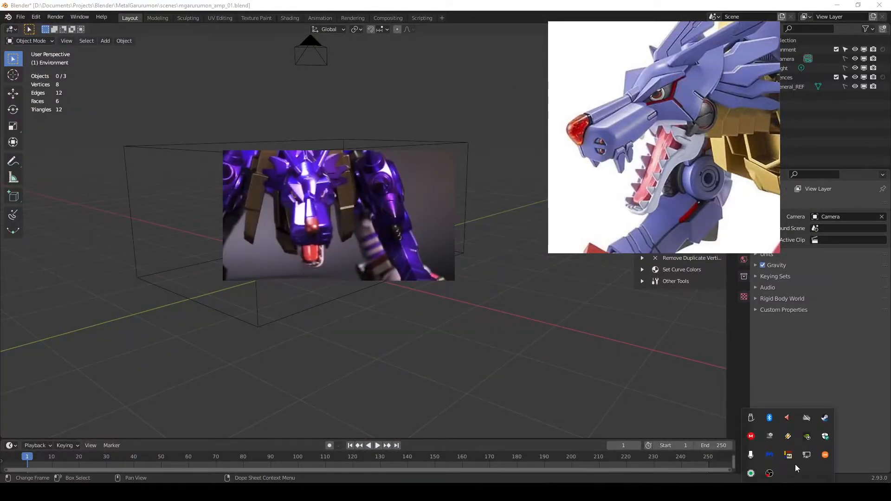
right_click(789, 457)
click(830, 295)
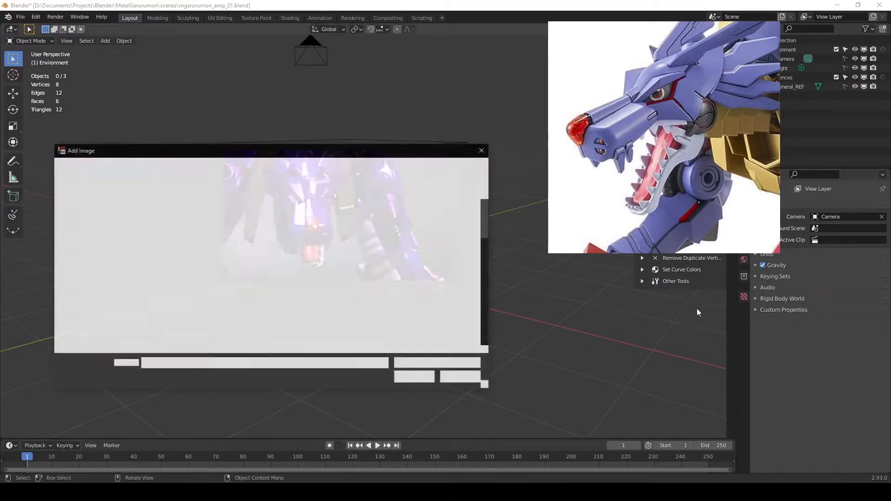
scroll(379, 285, down, 10)
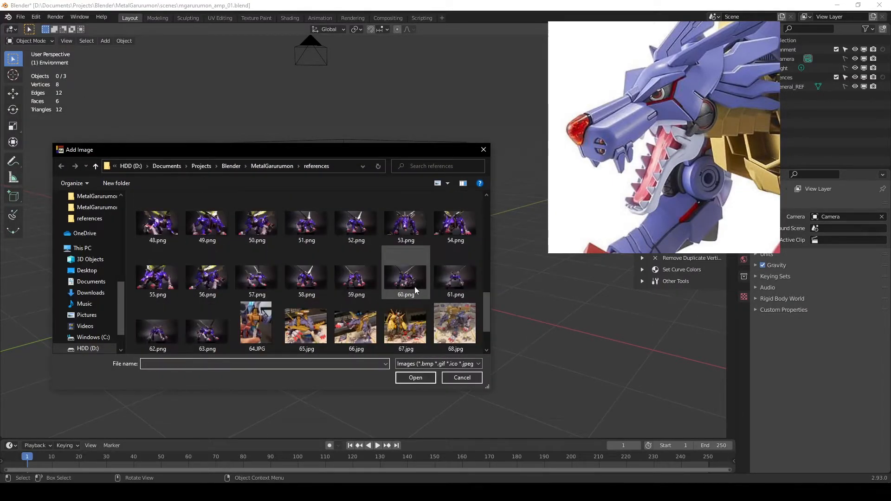
scroll(409, 277, up, 3)
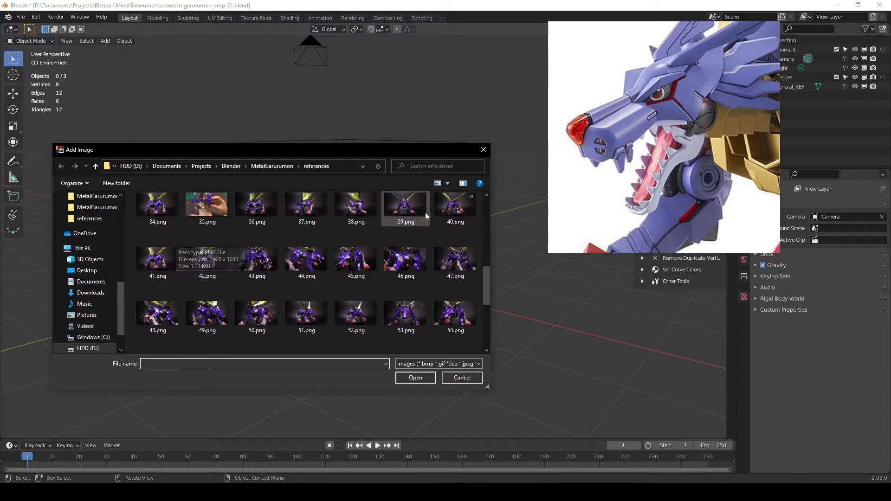
double_click(448, 207)
Frame the open-jawed head in the new reference and move the two purple-model images apart.
drag(311, 218, 405, 289)
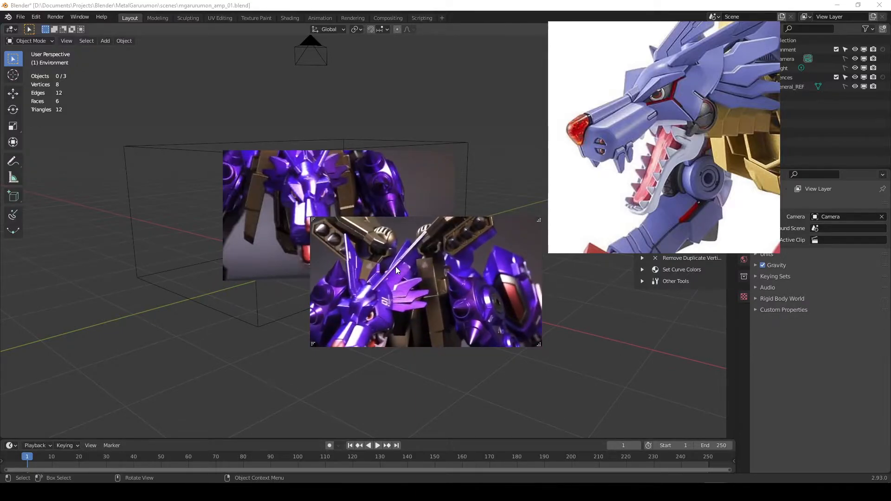
drag(380, 303, 436, 257)
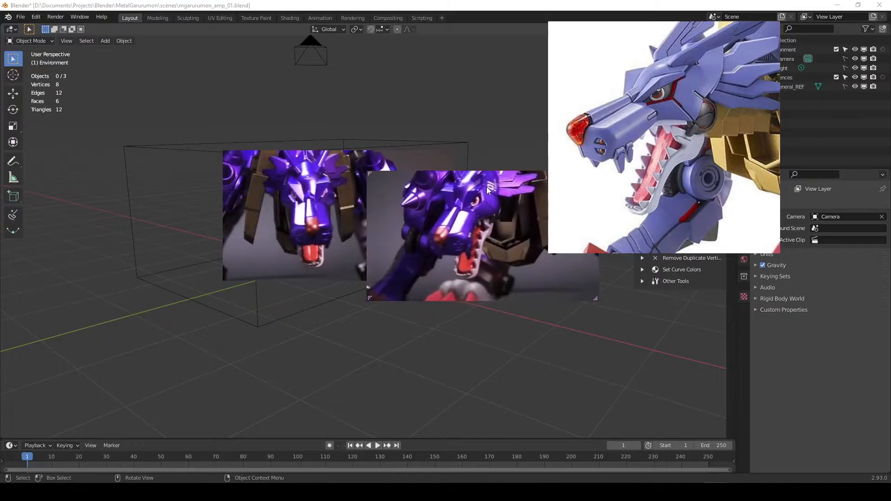
drag(343, 194, 277, 269)
drag(504, 251, 453, 154)
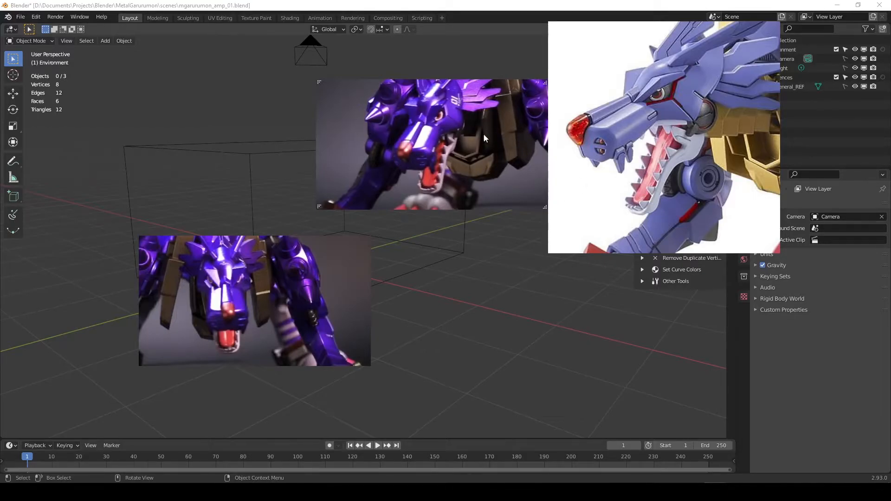
drag(270, 291, 620, 341)
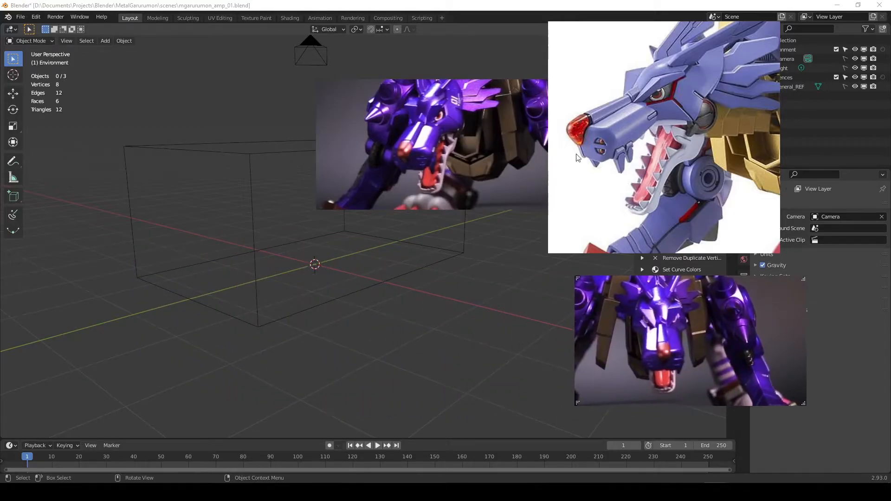
Zoom the colour photo out to show the whole head, and arrange the three references around the viewport's edges.
scroll(706, 129, down, 4)
scroll(700, 131, up, 5)
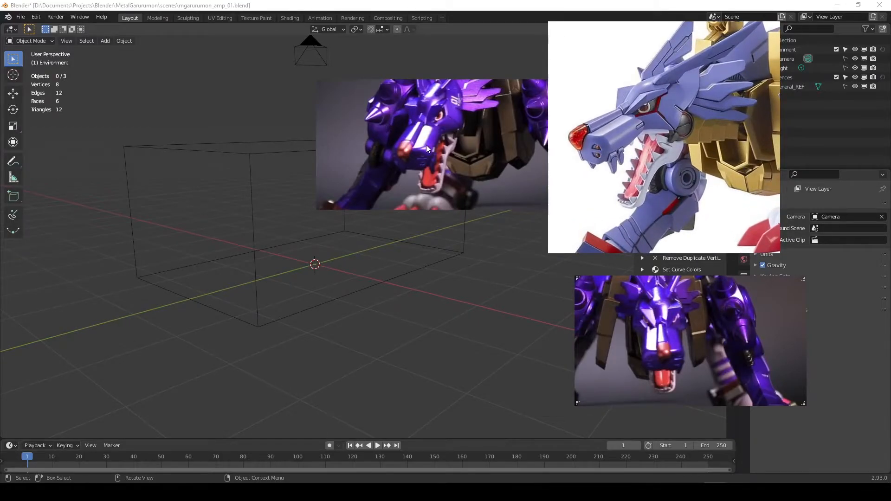
drag(427, 148, 129, 94)
drag(663, 139, 764, 143)
drag(686, 314, 797, 345)
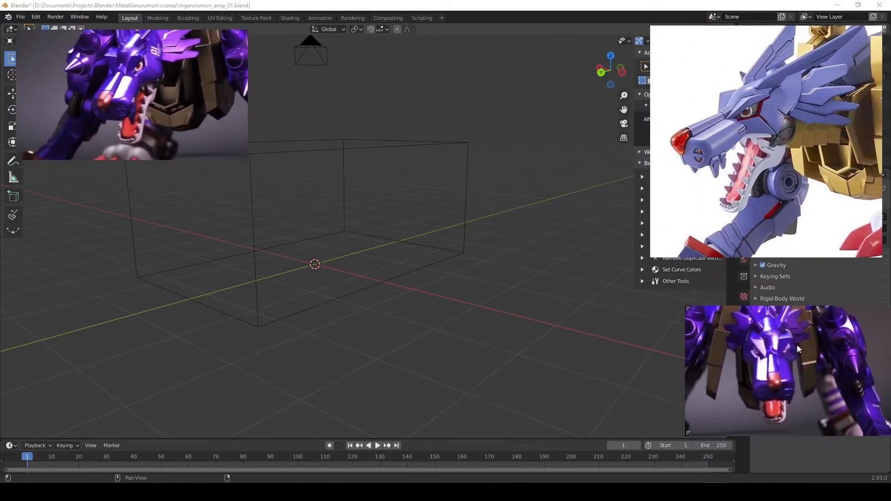
Toggle Always On Top for the front-view and three-quarter references of the purple model.
right_click(791, 341)
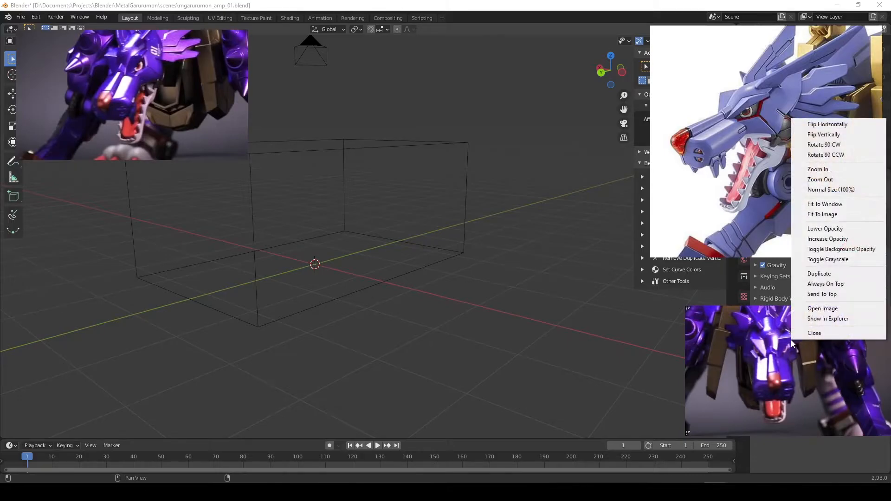
click(845, 285)
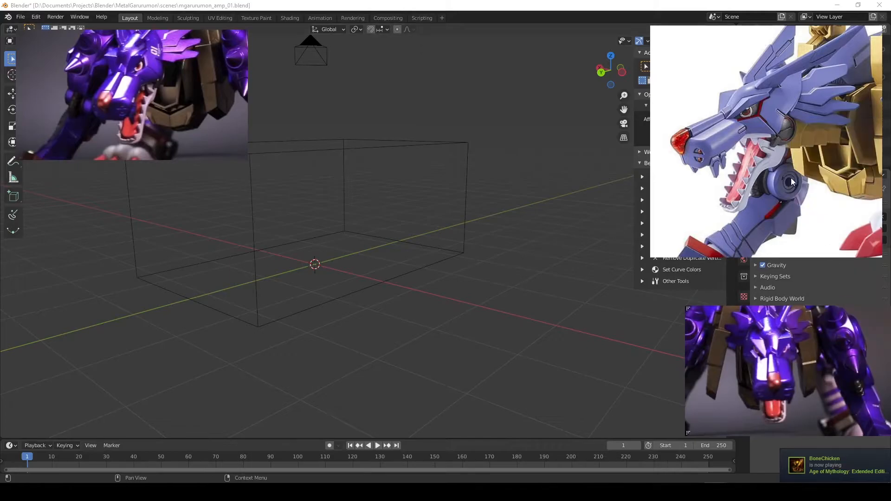
right_click(784, 160)
click(169, 83)
right_click(168, 84)
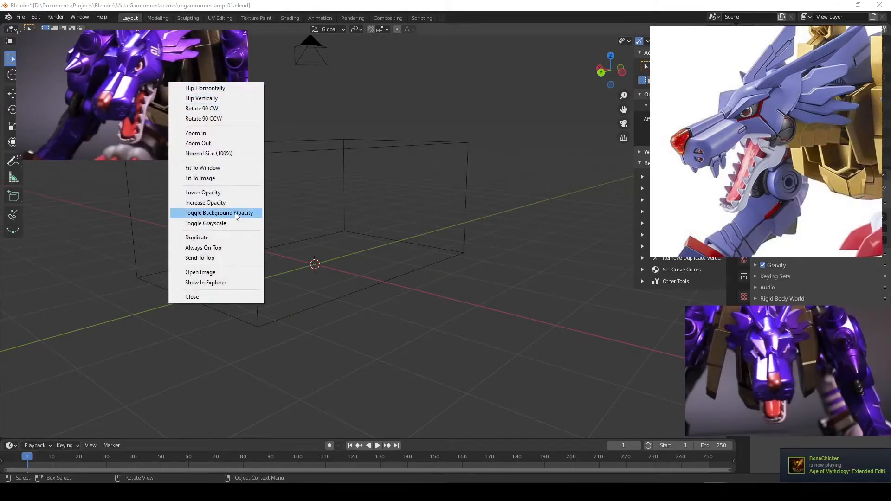
click(227, 250)
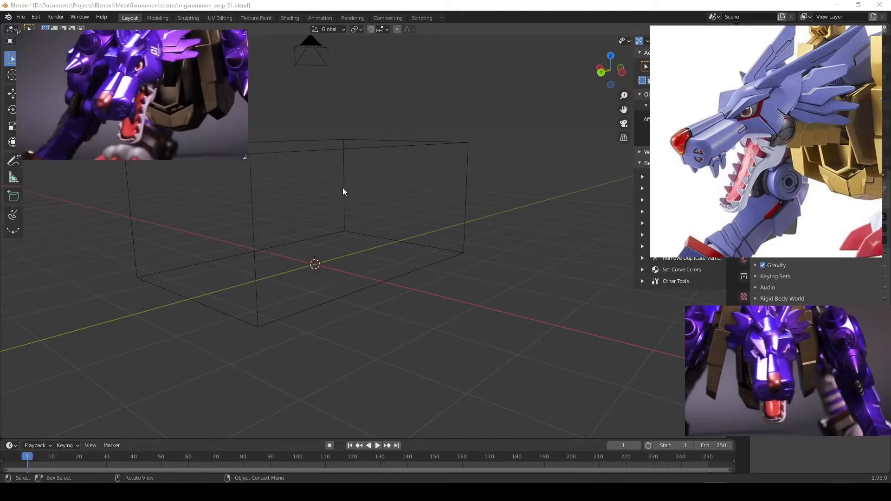
Add a 2 m cube mesh at the world origin inside the bounding box.
middle_drag(347, 236, 394, 286)
key(shift+a)
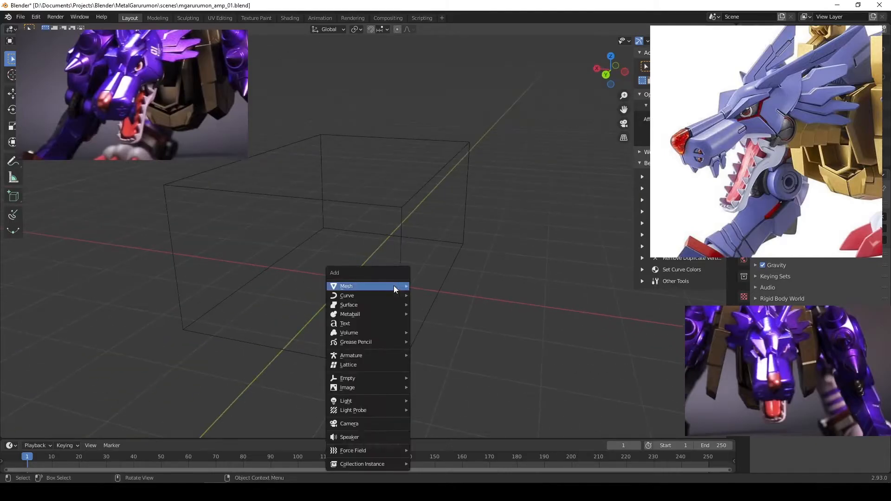
mouse_move(393, 285)
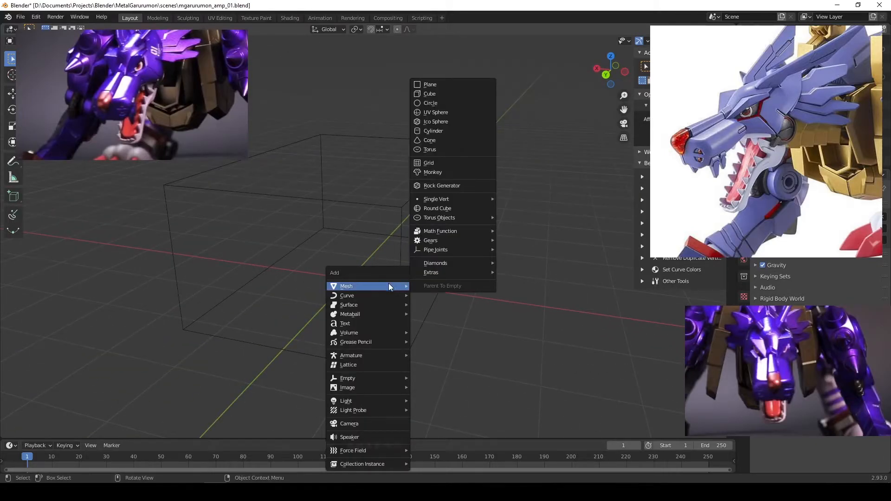
click(463, 95)
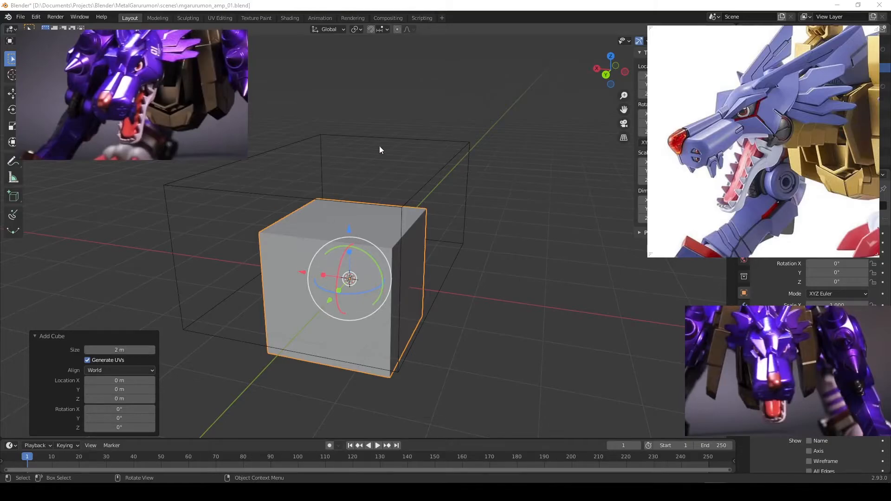
middle_drag(452, 179, 441, 207)
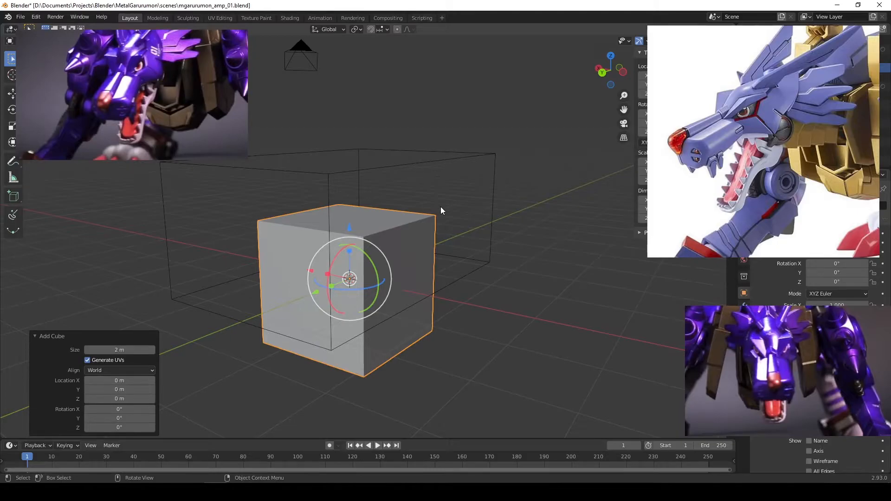
Reposition the colour photo slightly lower so the viewport's header controls stay accessible above it.
drag(753, 90, 747, 167)
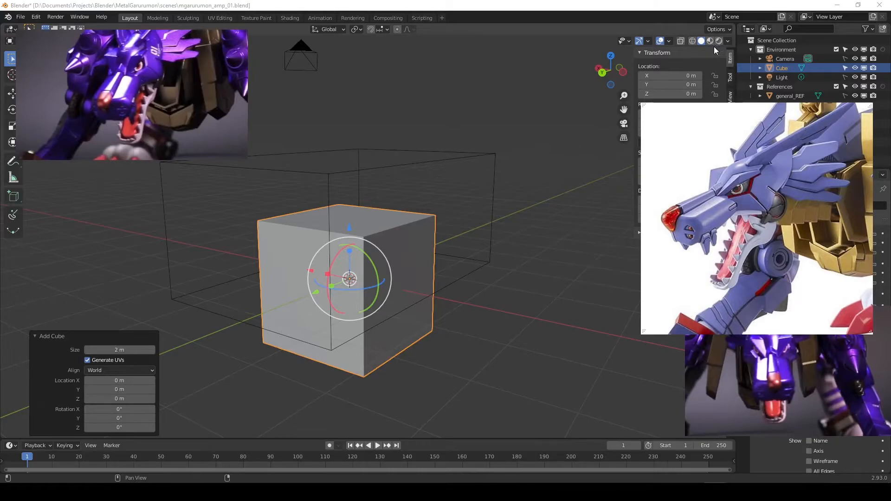
mouse_move(773, 195)
mouse_down()
mouse_move(780, 148)
mouse_move(777, 157)
mouse_up()
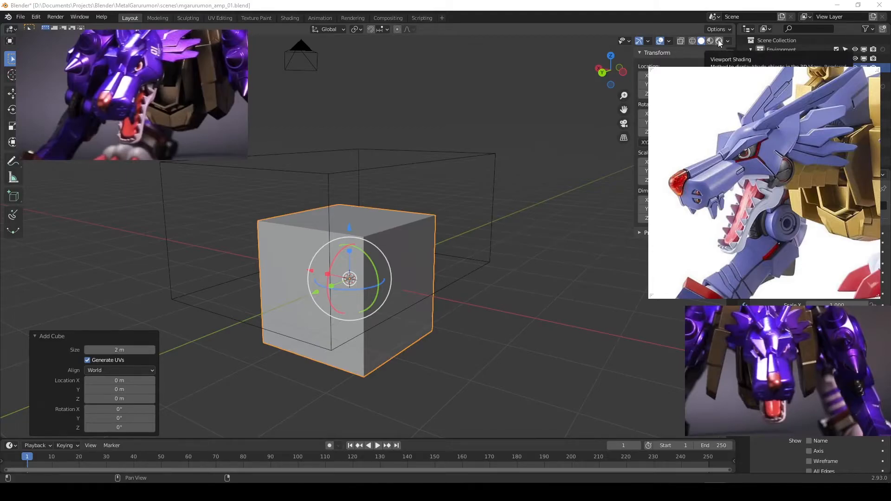
drag(734, 145, 728, 121)
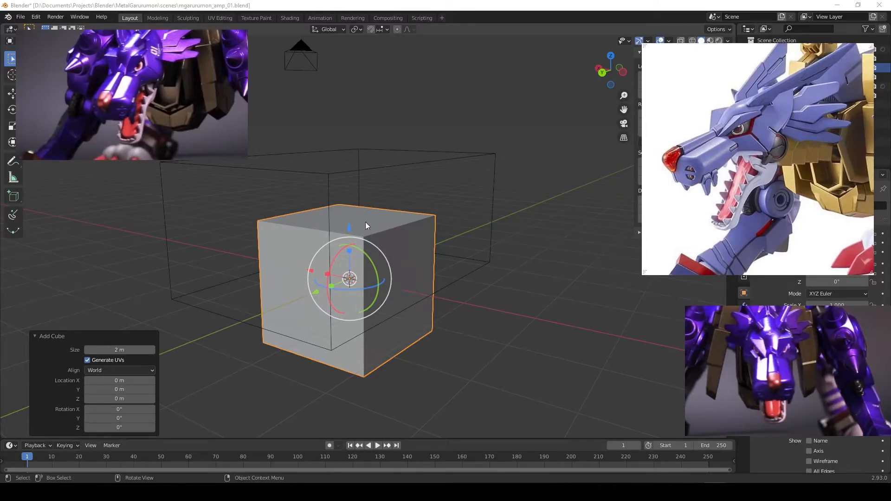
Move the cube up about 0.5 m along the Z axis, within the bounding box.
key(g)
key(z)
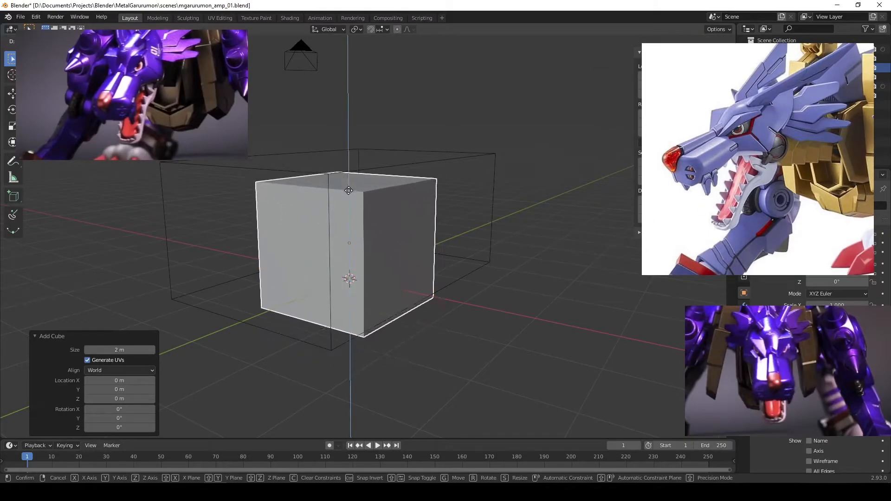
click(346, 204)
middle_drag(346, 204, 402, 232)
middle_drag(338, 238, 318, 246)
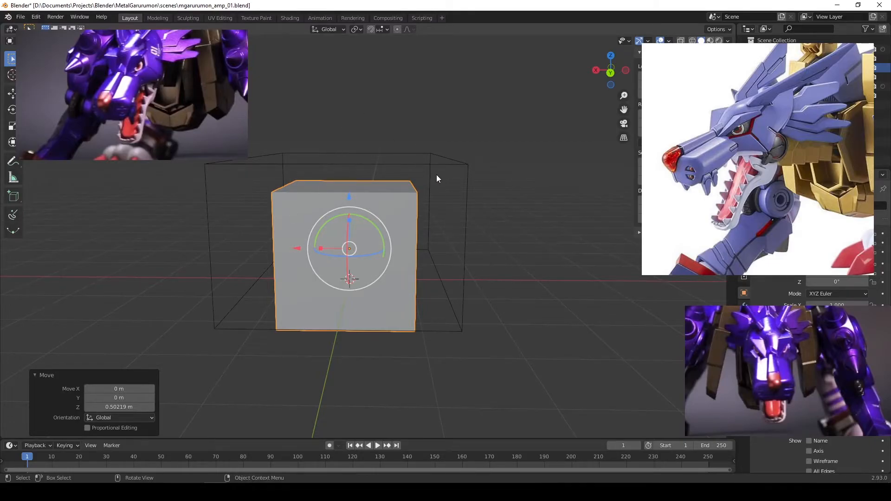
middle_drag(437, 174, 399, 185)
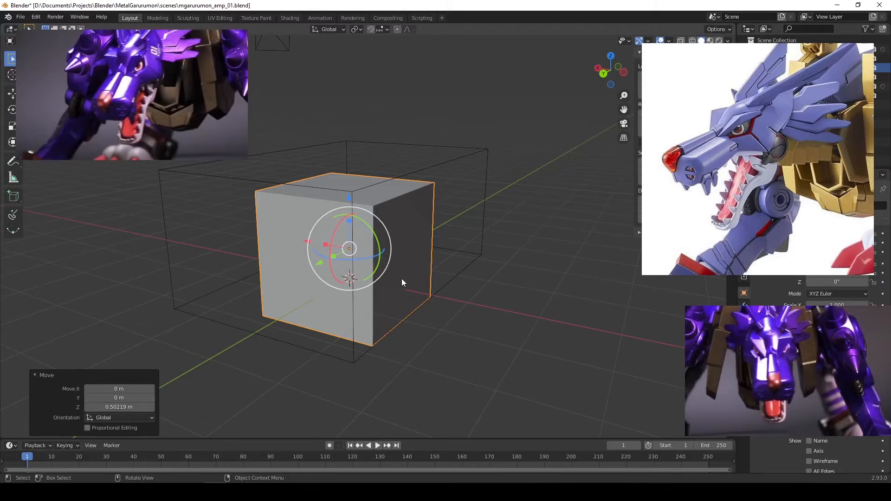
key(shift+a)
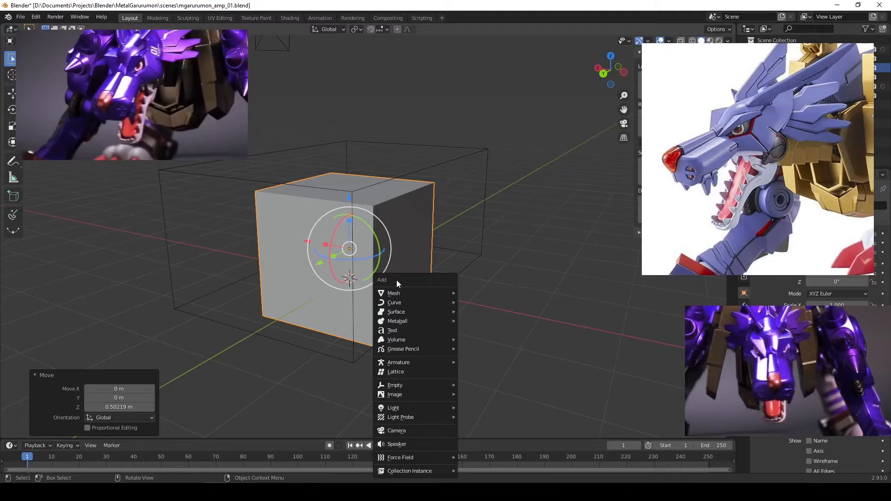
mouse_move(398, 291)
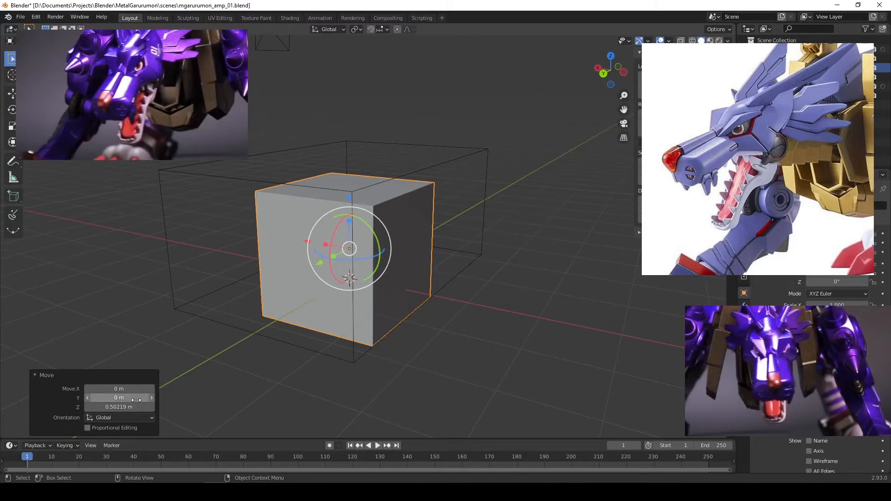
middle_drag(389, 214, 468, 272)
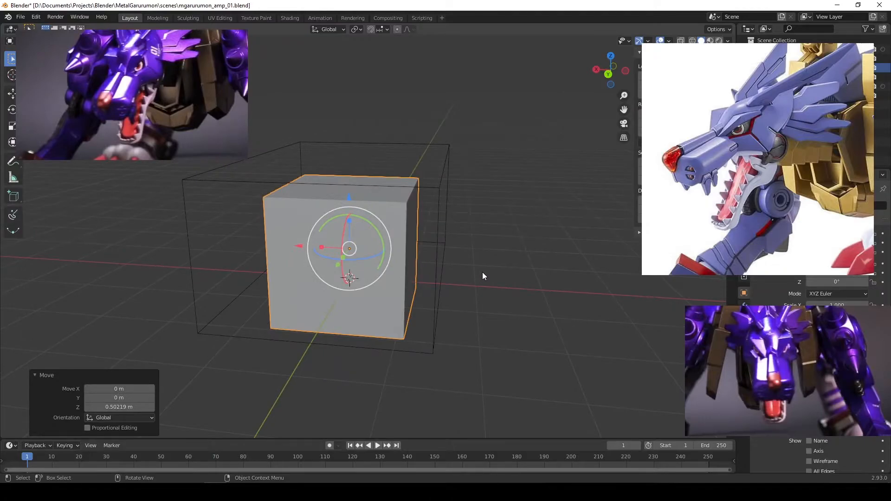
key(s)
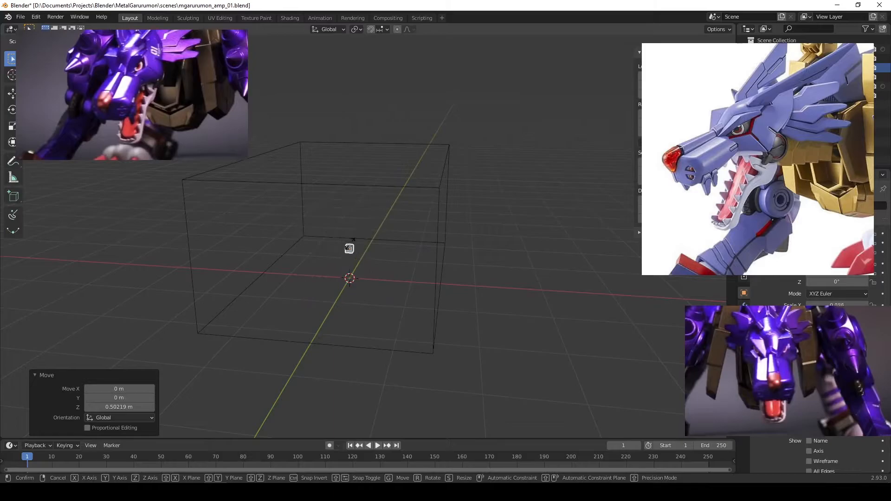
right_click(362, 242)
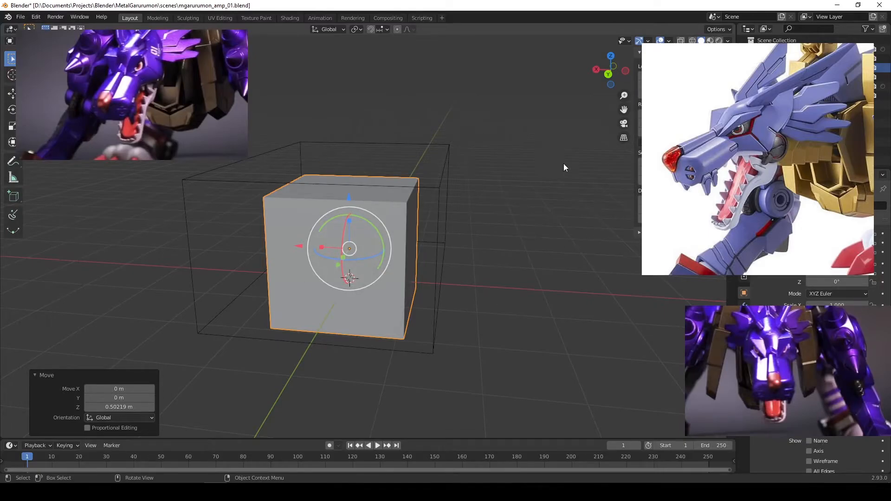
scroll(586, 263, down, 2)
scroll(586, 263, up, 3)
scroll(541, 261, down, 4)
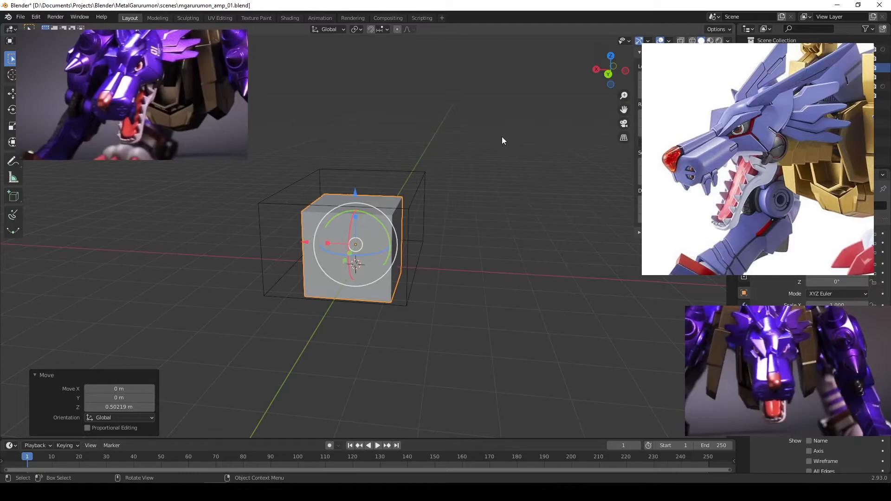
key(s)
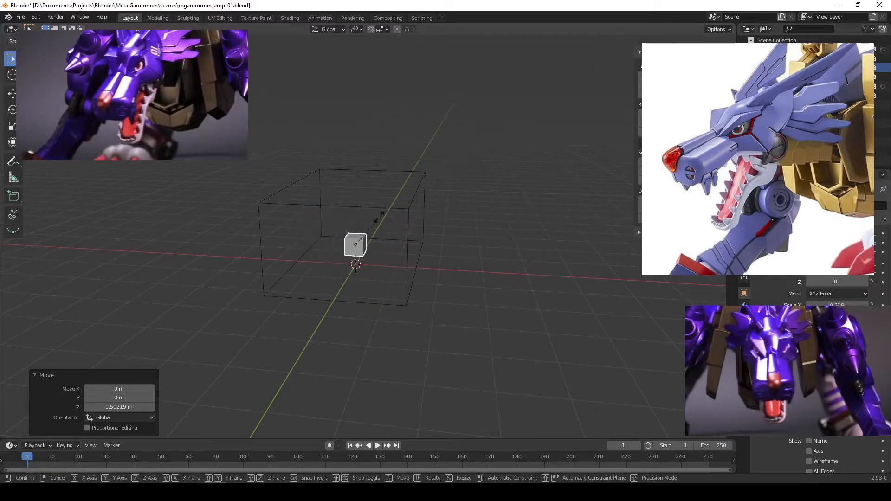
right_click(570, 70)
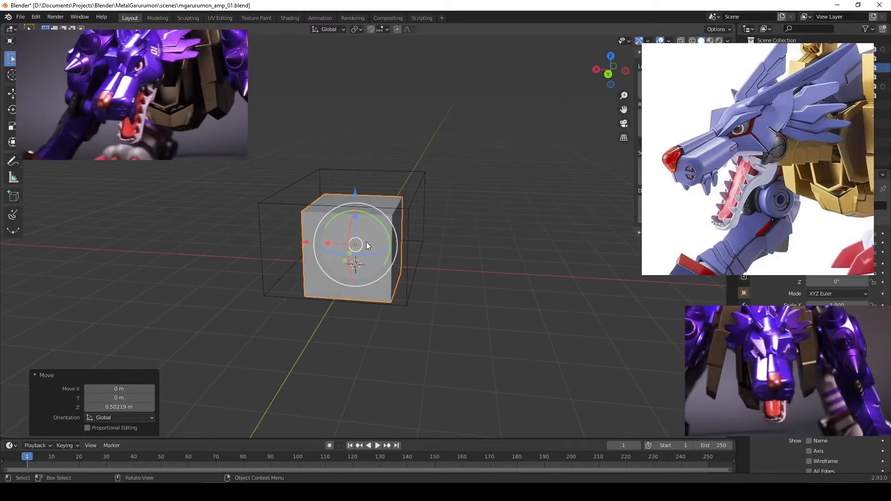
key(s)
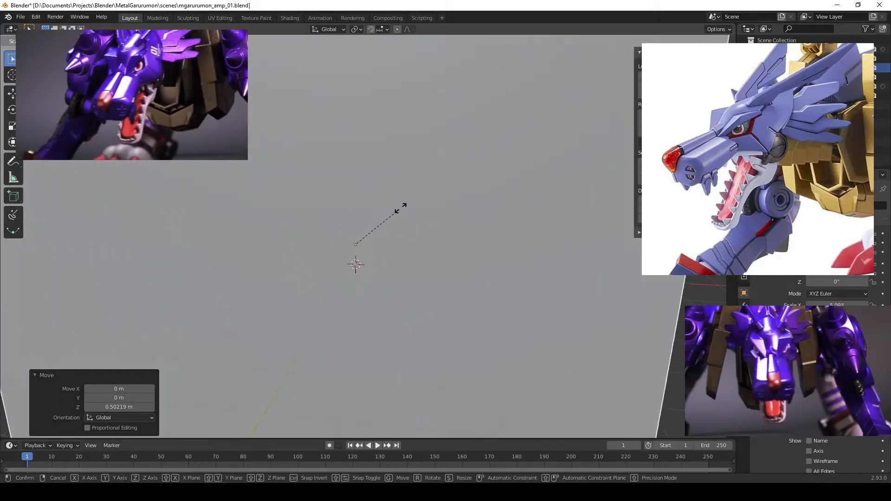
key(Escape)
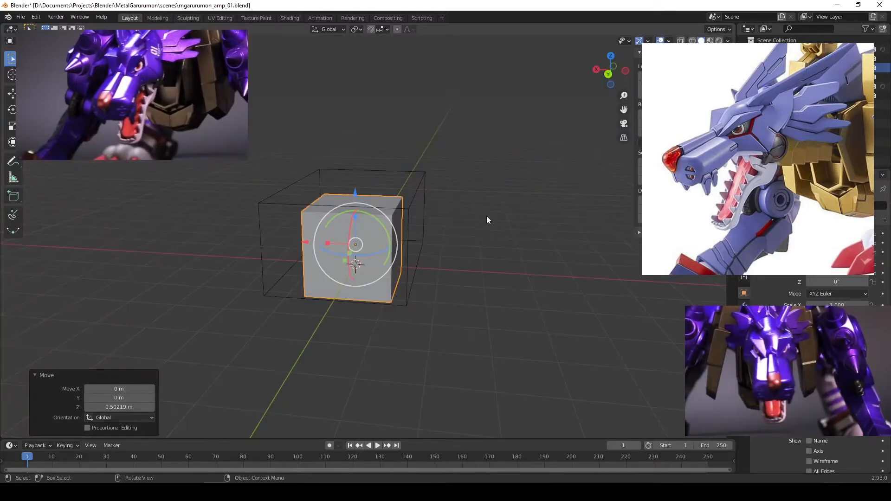
key(s)
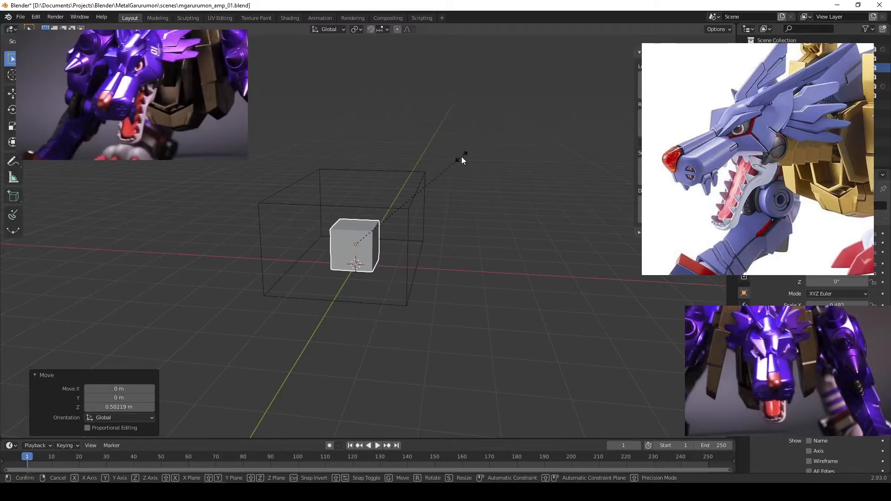
key(Escape)
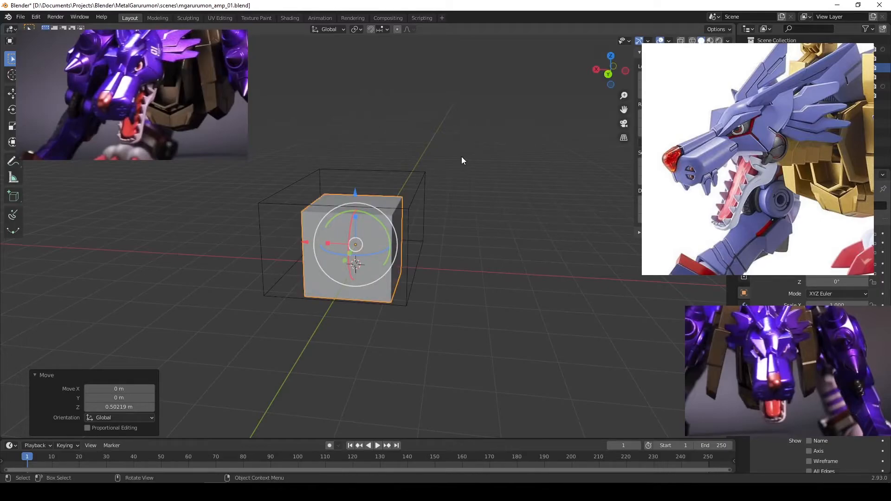
middle_drag(471, 219, 458, 218)
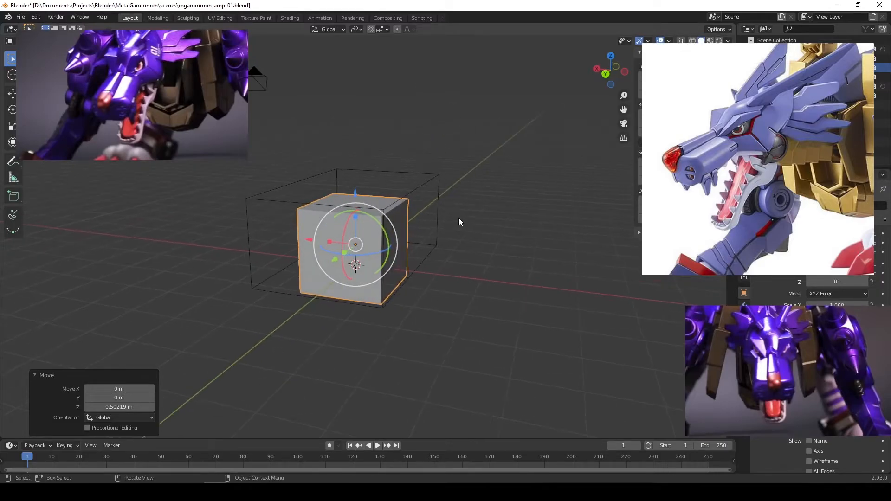
key(s)
key(z)
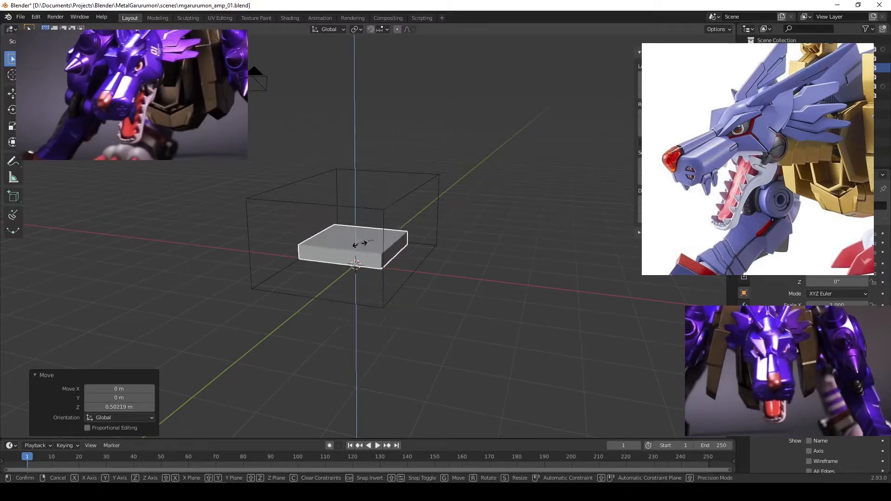
key(x)
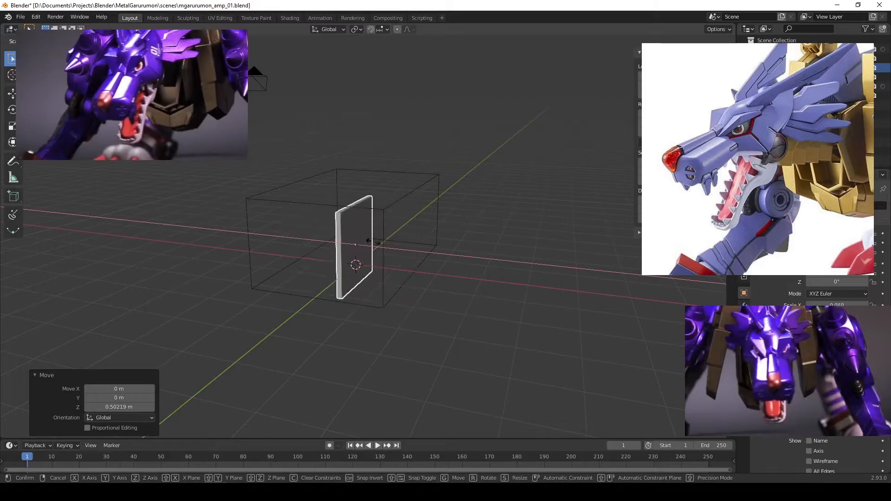
key(y)
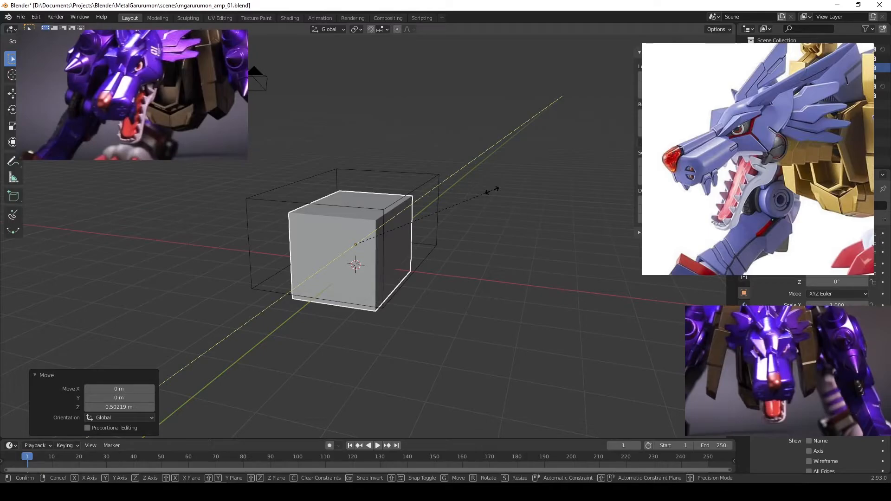
key(z)
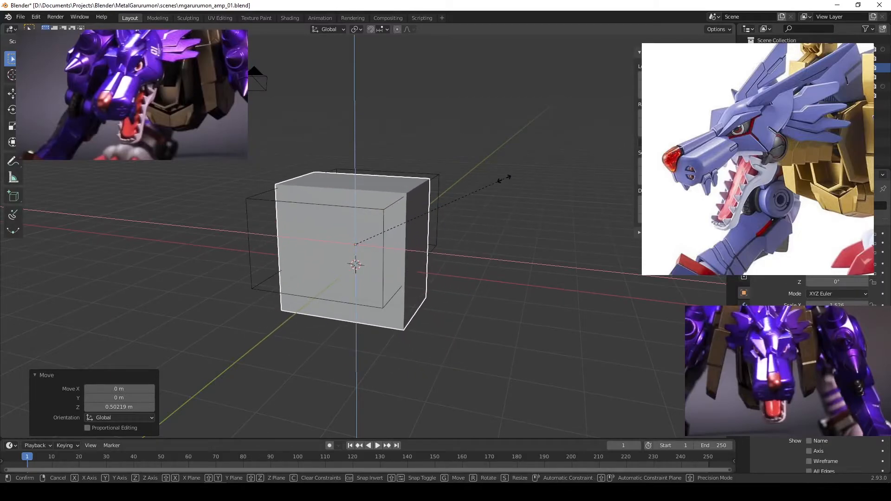
key(y)
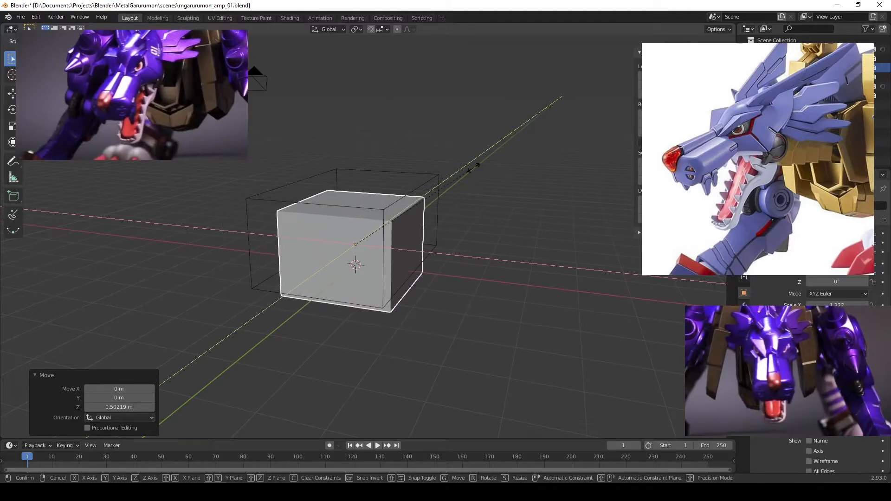
key(Escape)
Narrow the cube along the X axis to a scale of about 0.858.
middle_drag(488, 228, 330, 267)
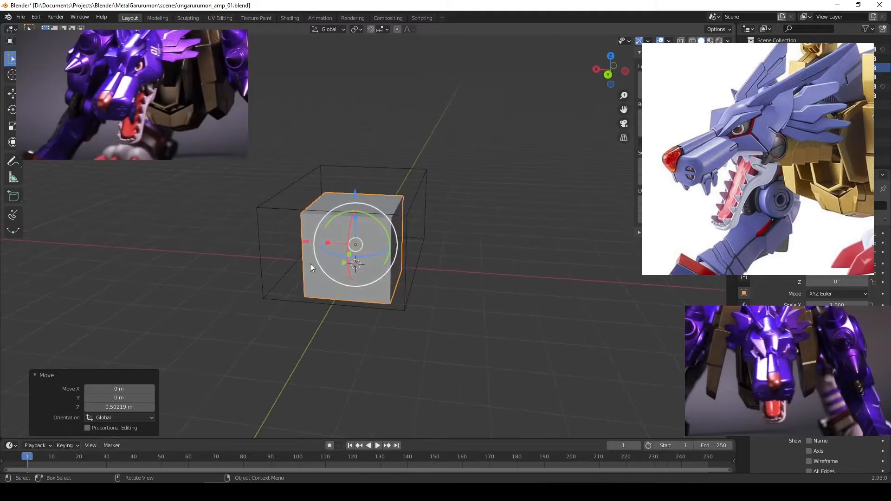
middle_drag(463, 228, 442, 231)
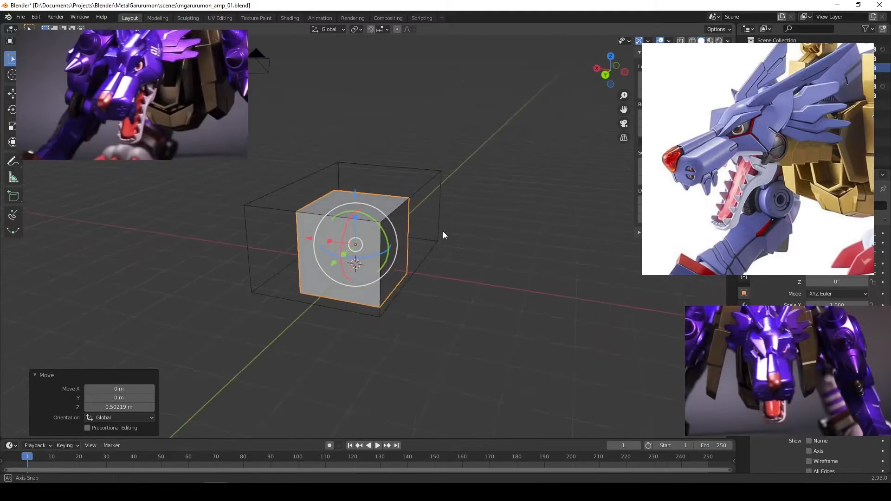
scroll(441, 230, up, 2)
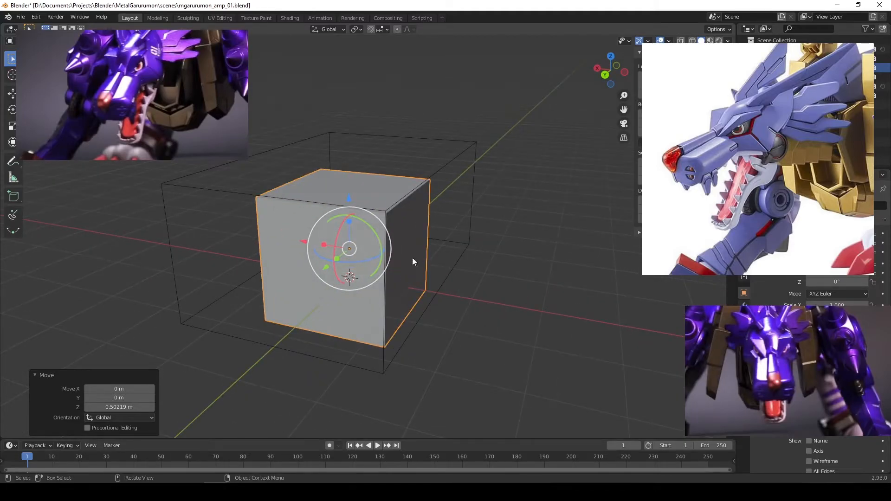
middle_drag(374, 232, 355, 257)
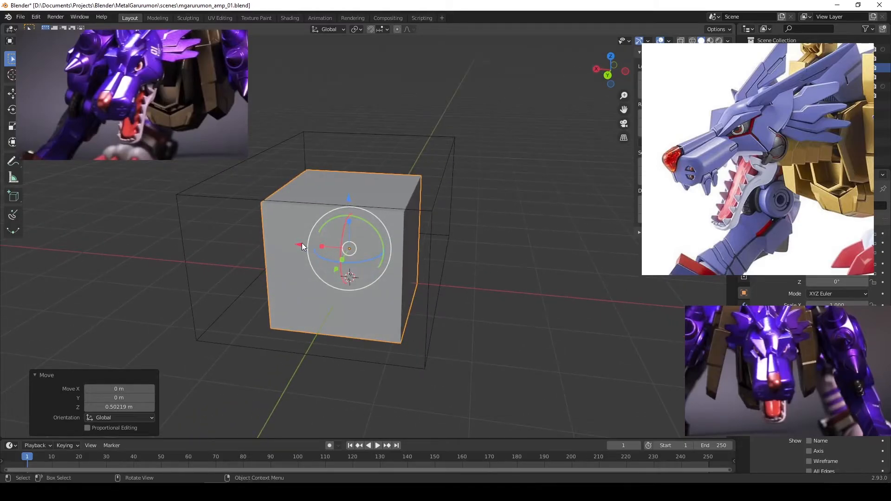
key(g)
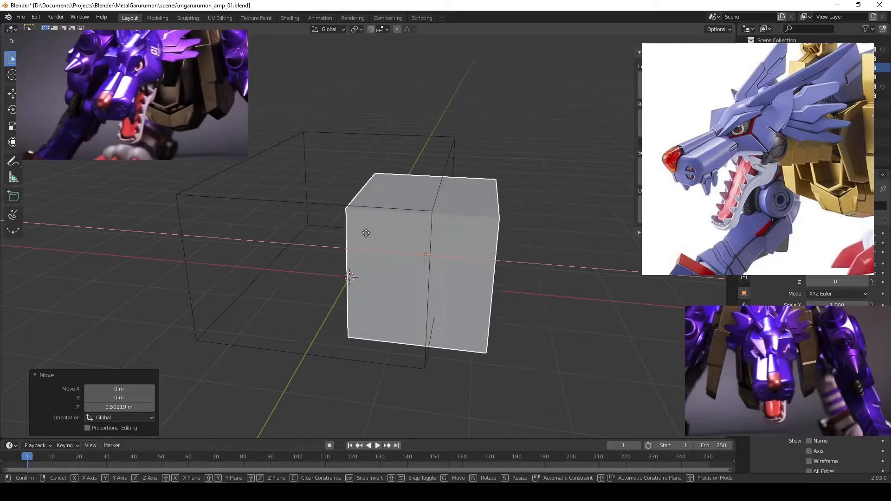
right_click(372, 232)
key(ctrl+z)
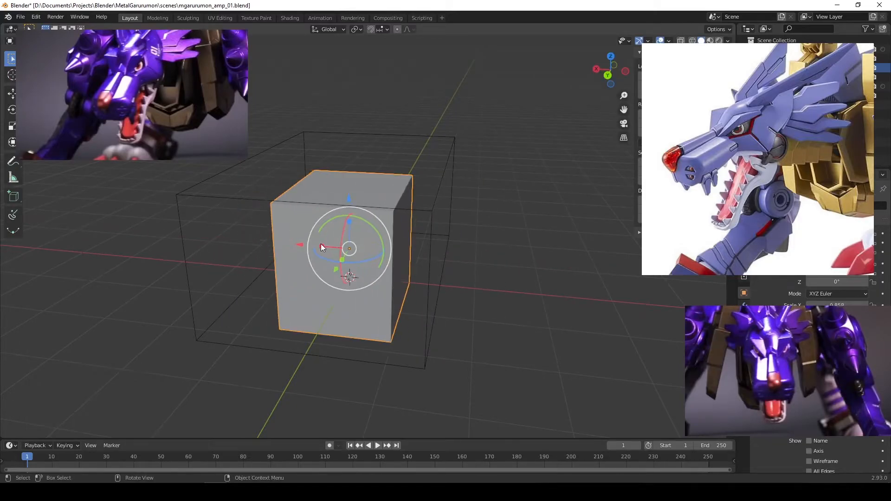
key(s)
key(x)
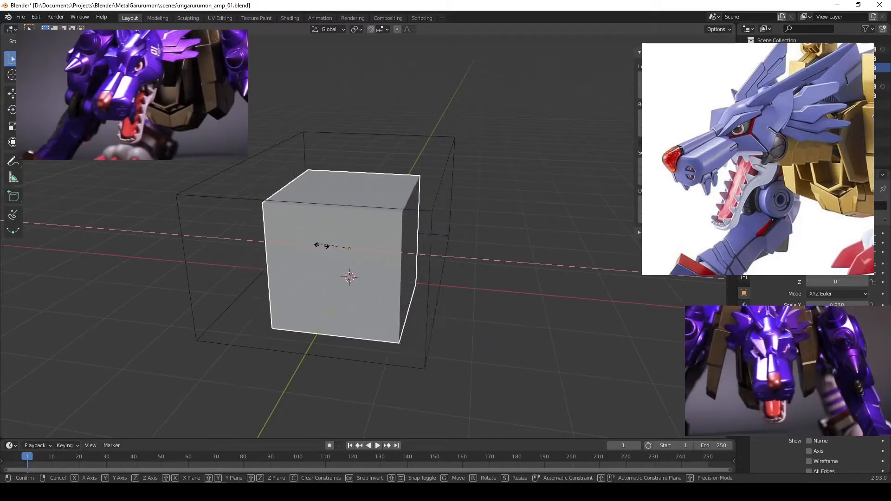
click(289, 236)
key(ctrl+z)
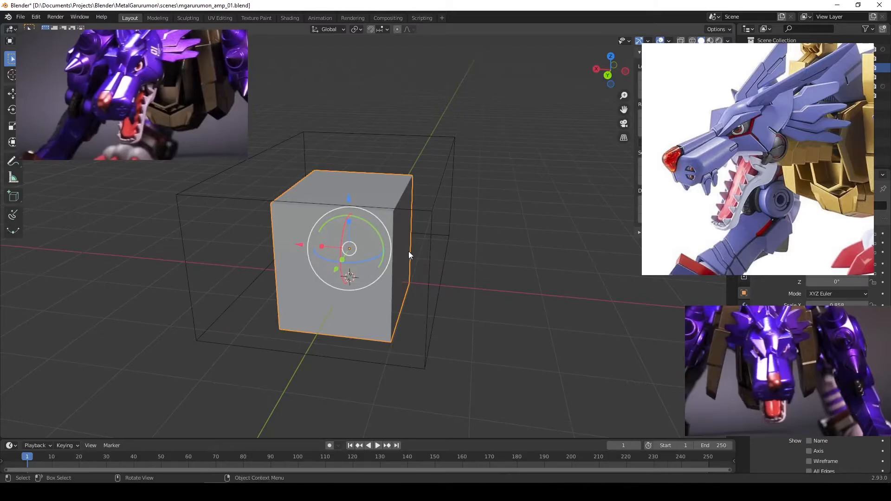
Try rotating the cube freely with a trackball rotation.
key(r)
key(r)
click(366, 240)
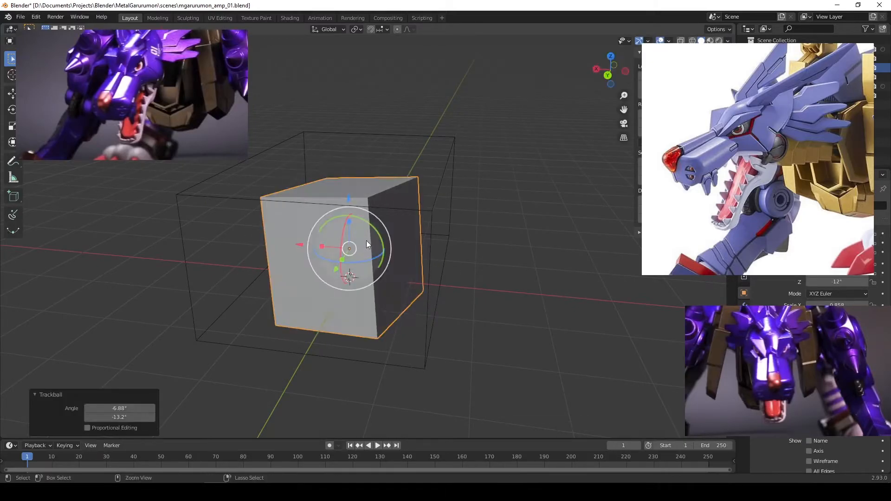
key(ctrl+z)
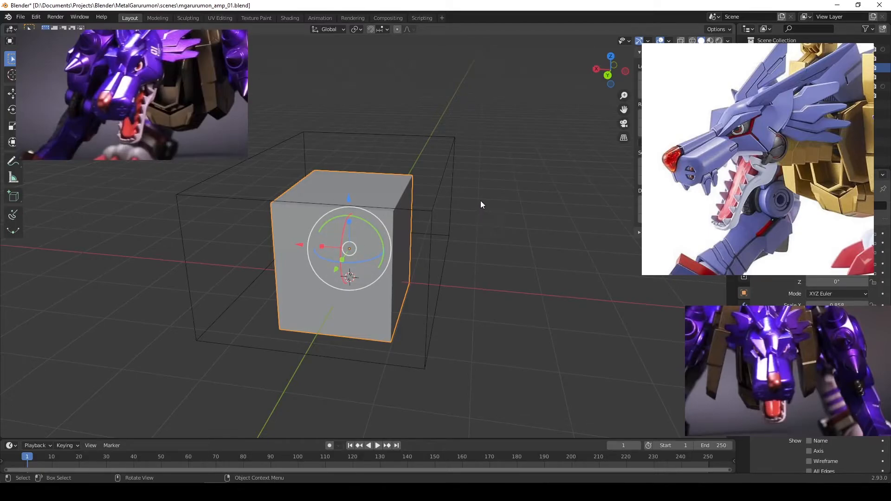
key(r)
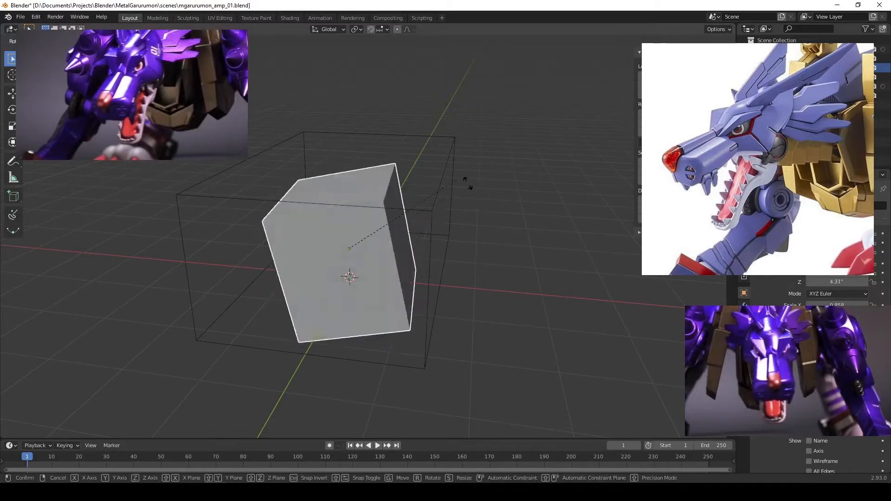
key(Escape)
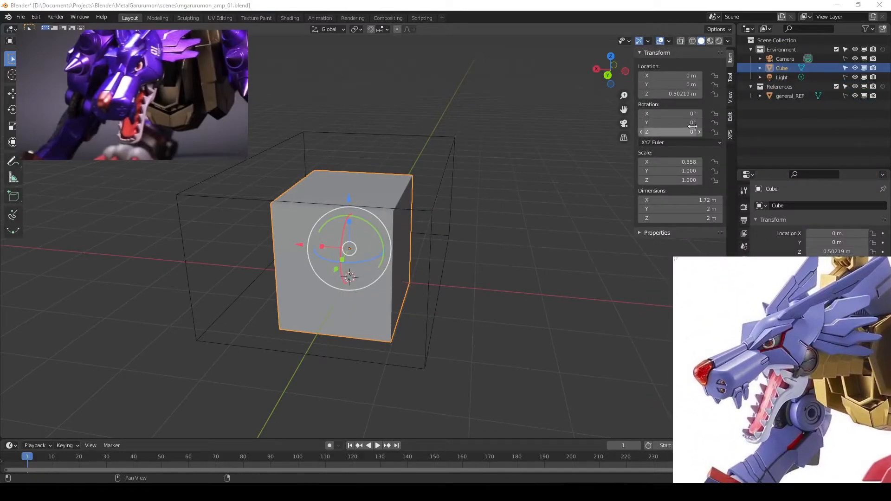
Clear the cube's rotation and place the colour photo back above the front-view reference of the purple model.
mouse_move(687, 122)
mouse_down()
mouse_move(661, 122)
mouse_move(691, 123)
mouse_move(683, 123)
mouse_up()
key(alt+r)
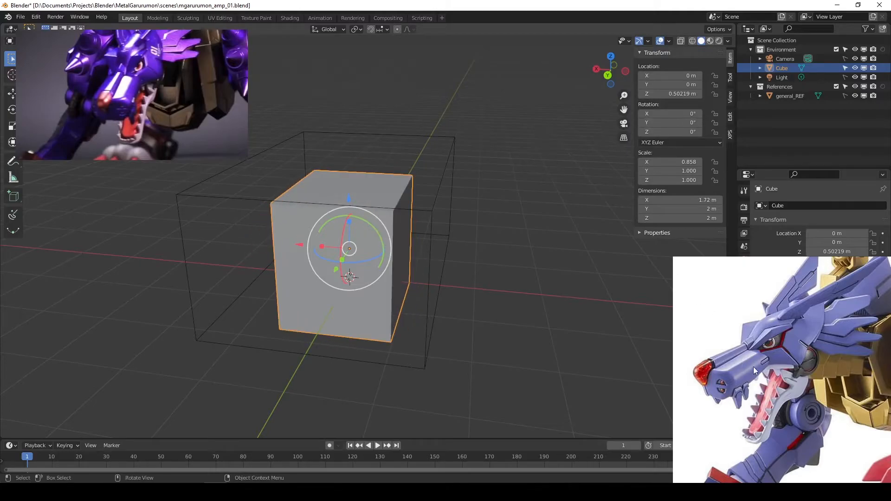
drag(770, 352, 761, 141)
Scale the cube down uniformly by a factor of about 0.184.
middle_drag(436, 232, 469, 219)
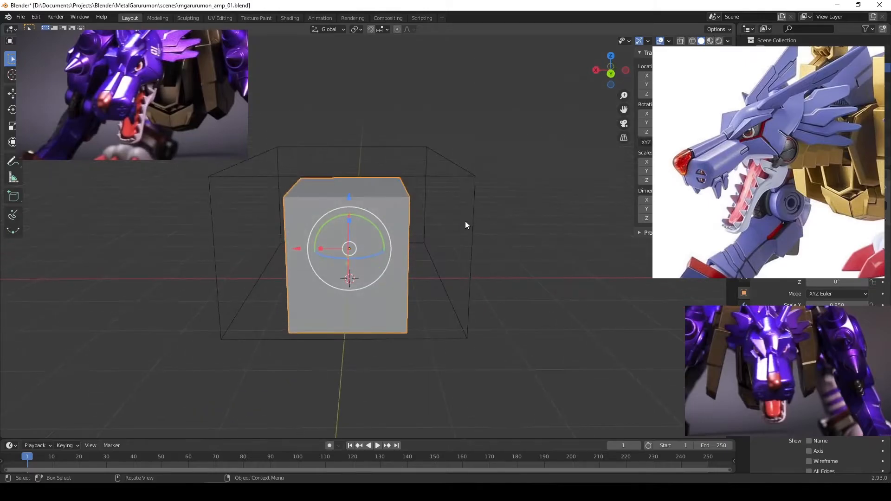
scroll(487, 232, up, 3)
middle_drag(512, 253, 487, 255)
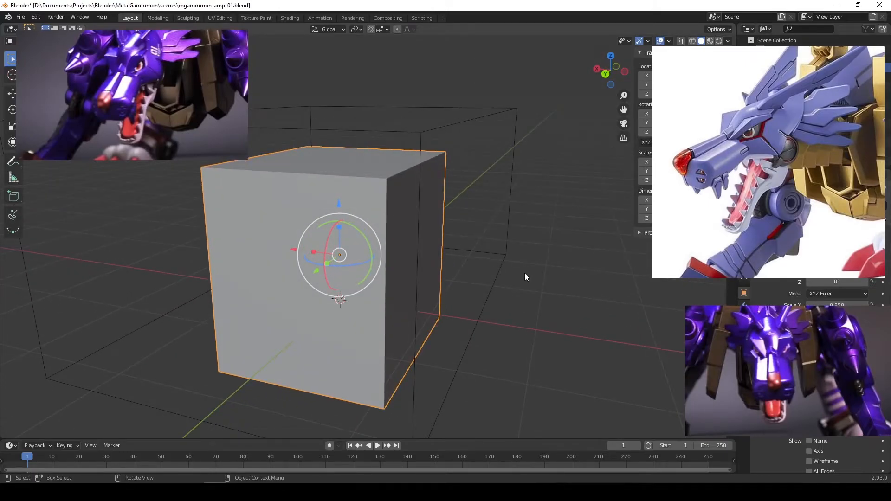
key(s)
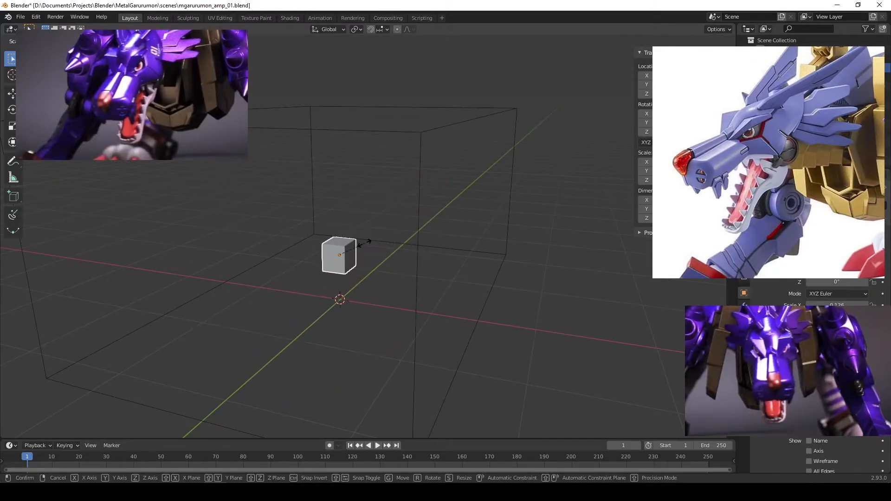
click(364, 242)
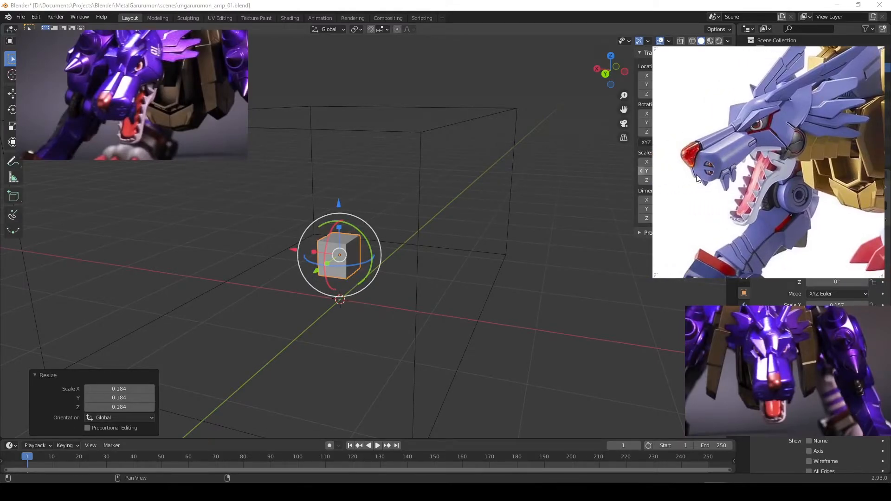
Stretch the small cube along the Y axis by a factor of about 1.925 to form an elongated snout block.
middle_drag(446, 243, 385, 244)
scroll(385, 244, up, 5)
scroll(374, 278, down, 2)
shift+middle_drag(374, 279, 400, 210)
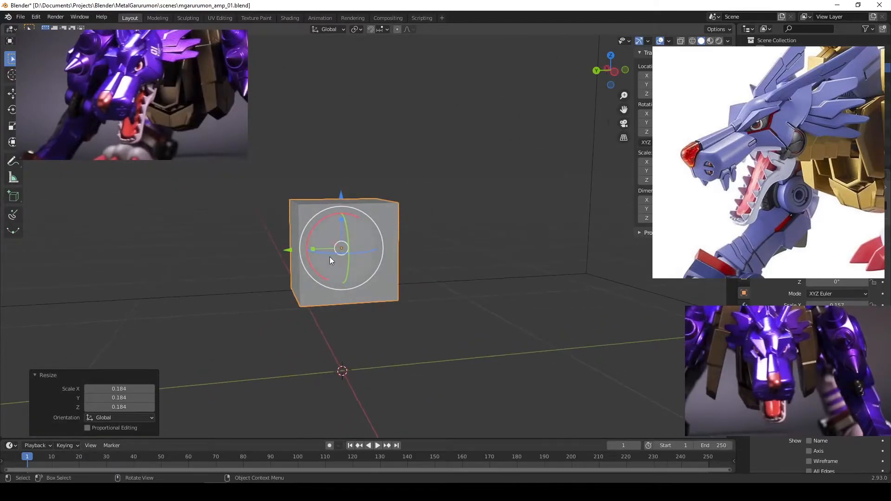
middle_drag(332, 259, 348, 266)
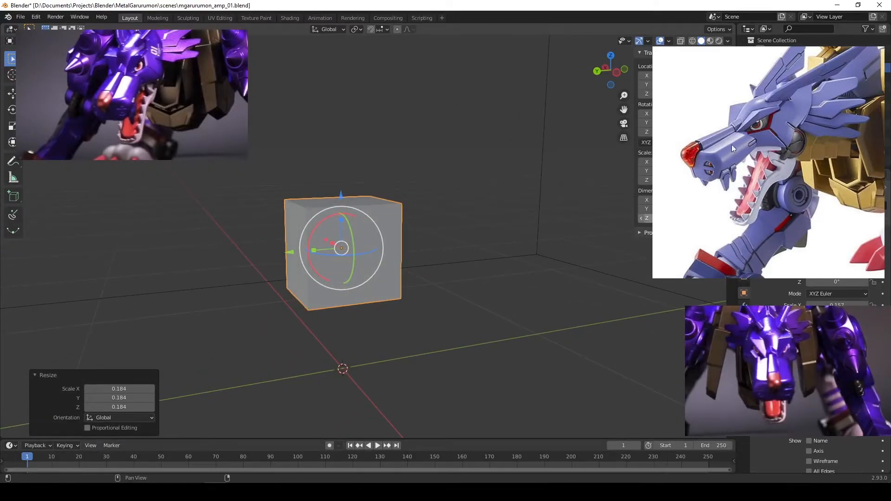
middle_drag(388, 218, 307, 249)
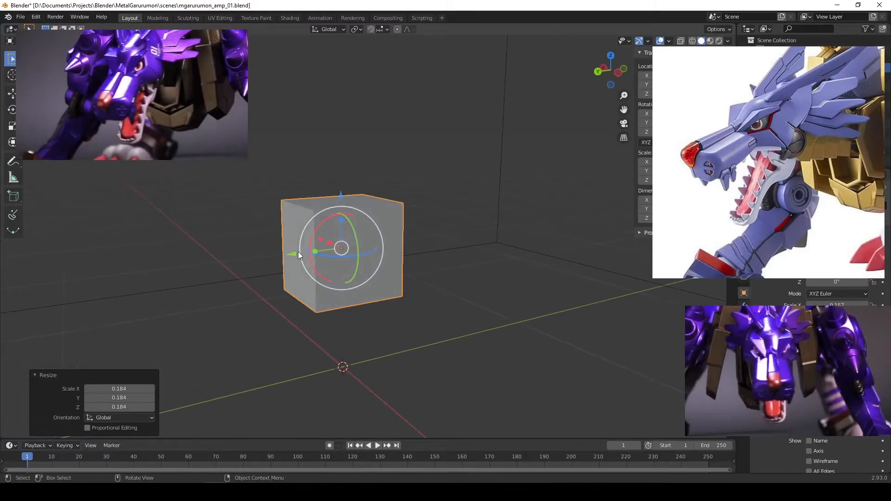
key(s)
key(y)
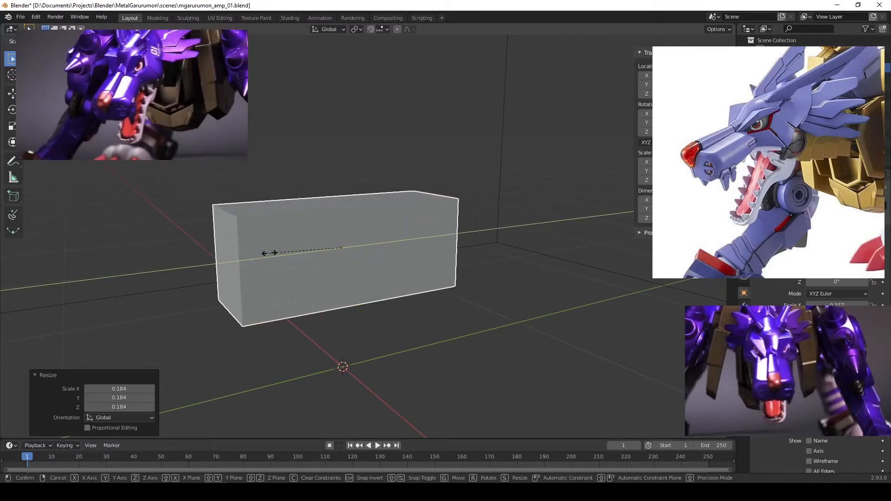
click(284, 251)
Flatten the snout block along the Z axis by a factor of about 0.804, comparing its shape with the reference photos.
middle_drag(454, 263, 354, 238)
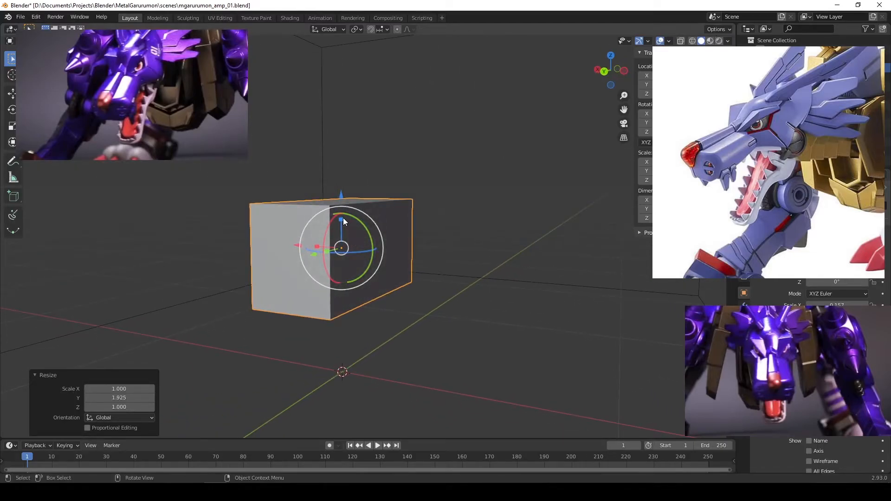
key(s)
key(z)
click(343, 228)
middle_drag(570, 173, 599, 202)
middle_drag(692, 166, 612, 189)
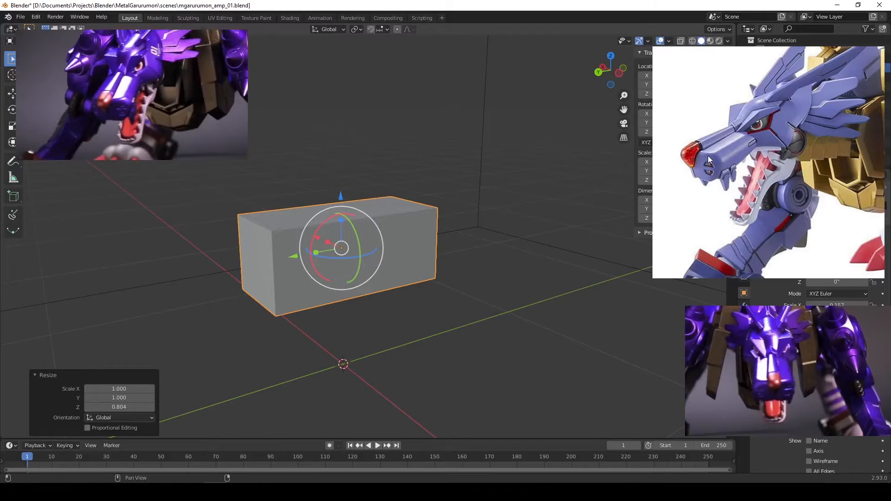
middle_drag(631, 174, 469, 216)
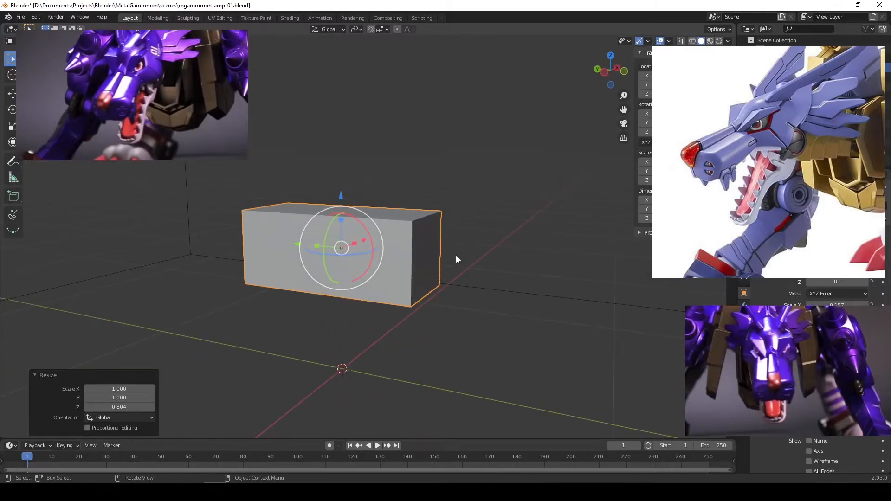
In Edit Mode, select the snout block's -Y end face and scale it down uniformly by a factor of about 0.765.
key(Tab)
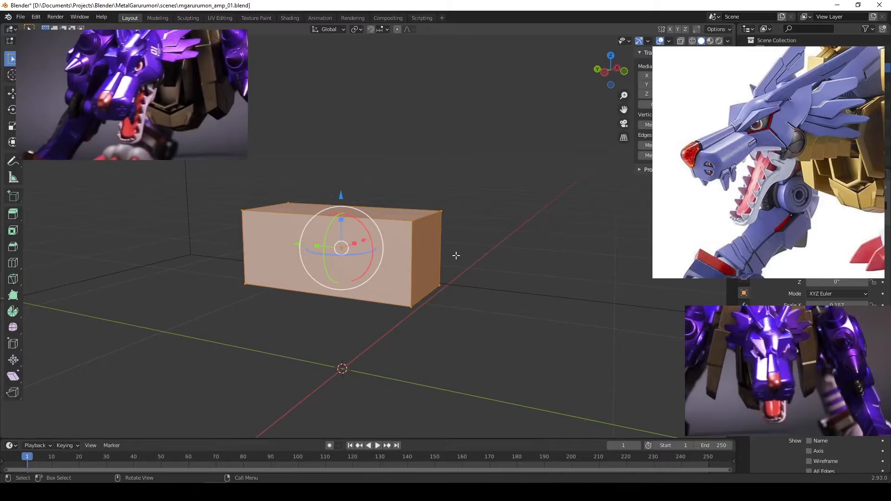
click(497, 225)
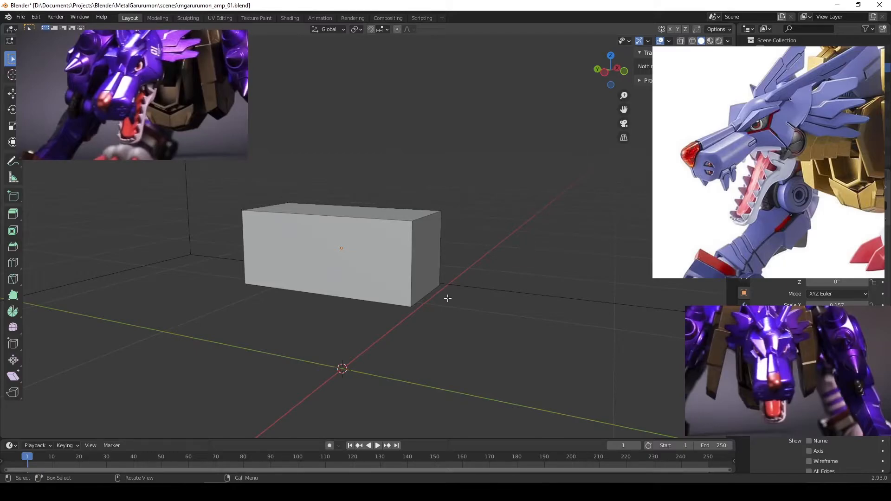
middle_drag(446, 244, 367, 281)
click(422, 268)
middle_drag(568, 306, 546, 306)
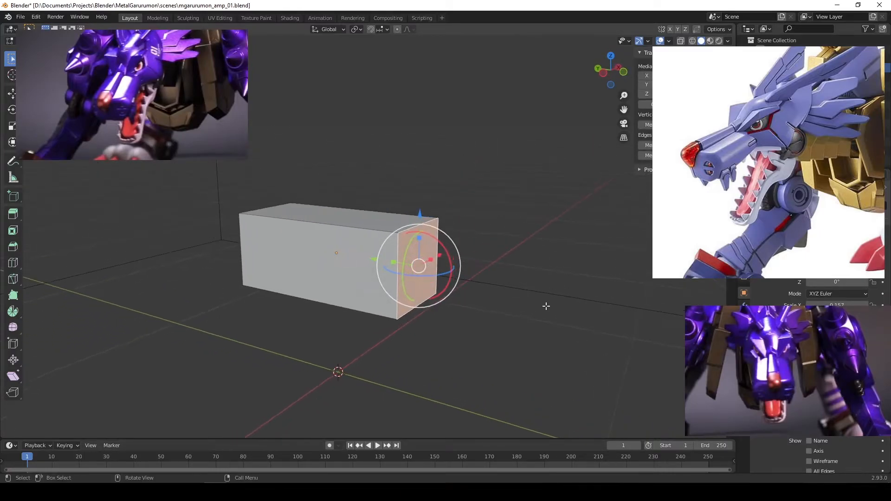
key(s)
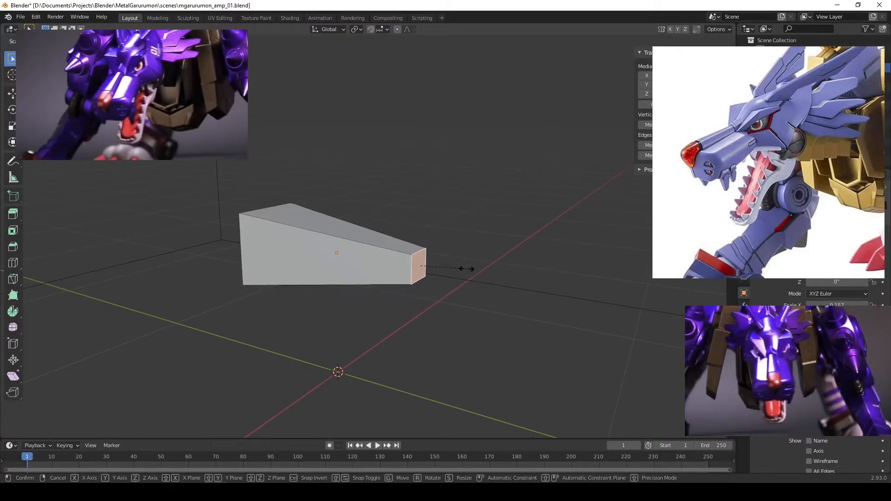
click(515, 261)
Enlarge the tapered end face slightly, by a uniform factor of about 1.09.
mouse_move(514, 261)
middle_down()
mouse_move(548, 275)
mouse_move(491, 277)
mouse_move(525, 267)
middle_up()
middle_drag(526, 219, 486, 292)
key(s)
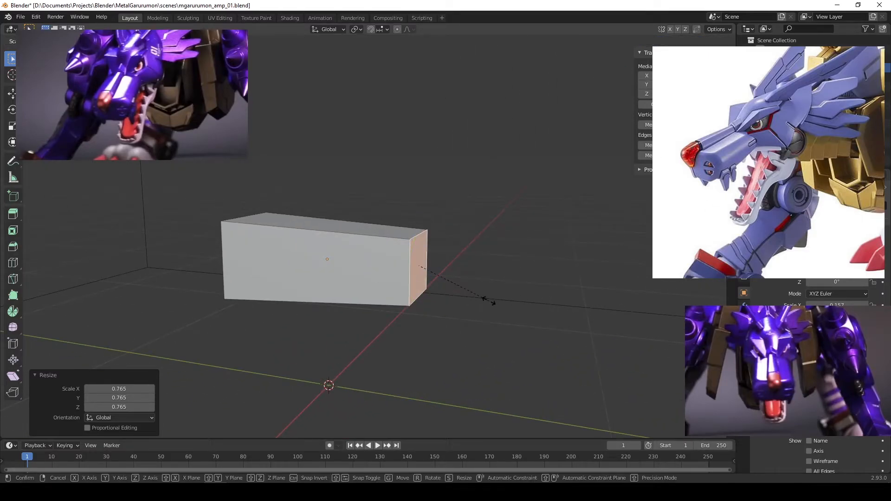
click(496, 302)
middle_drag(496, 302, 464, 302)
middle_drag(503, 252, 454, 295)
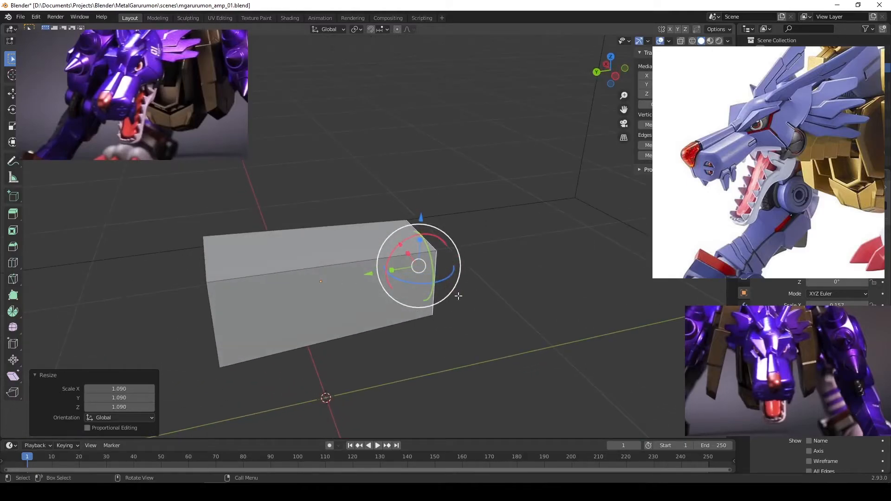
Select the block's wider +Y end face and move it inward along the Y axis to shorten the block.
middle_drag(335, 270, 322, 268)
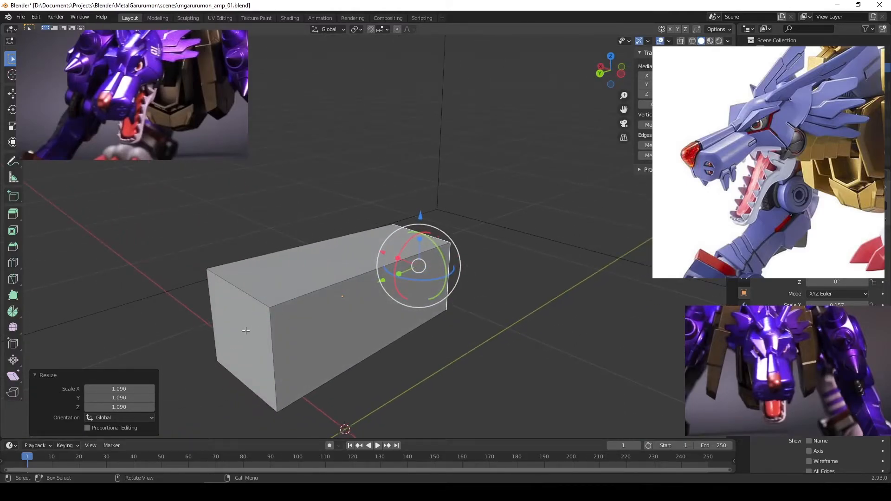
click(235, 342)
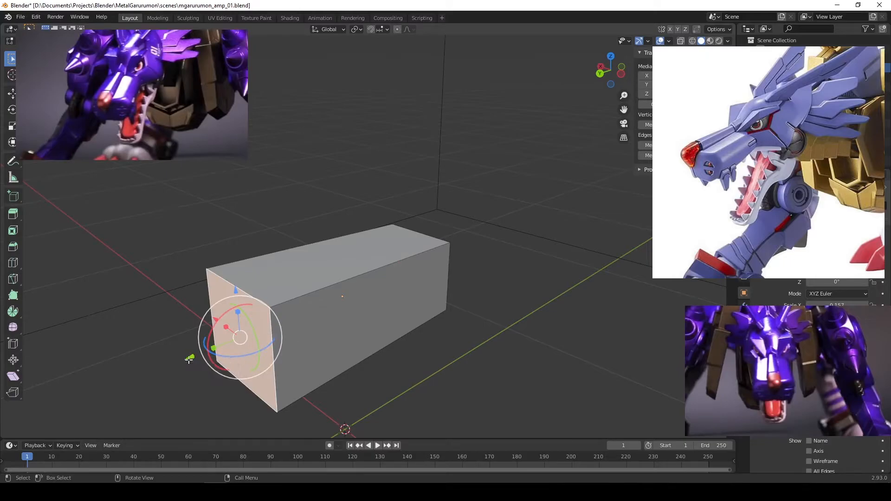
key(g)
key(y)
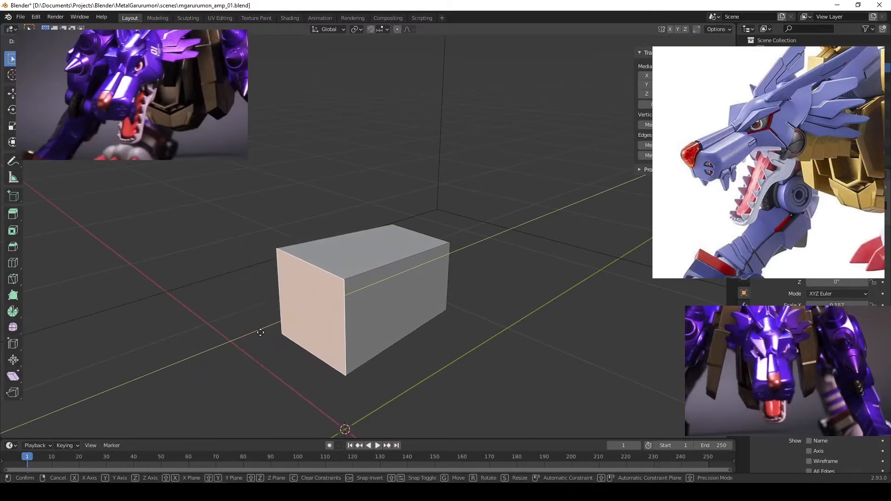
click(220, 337)
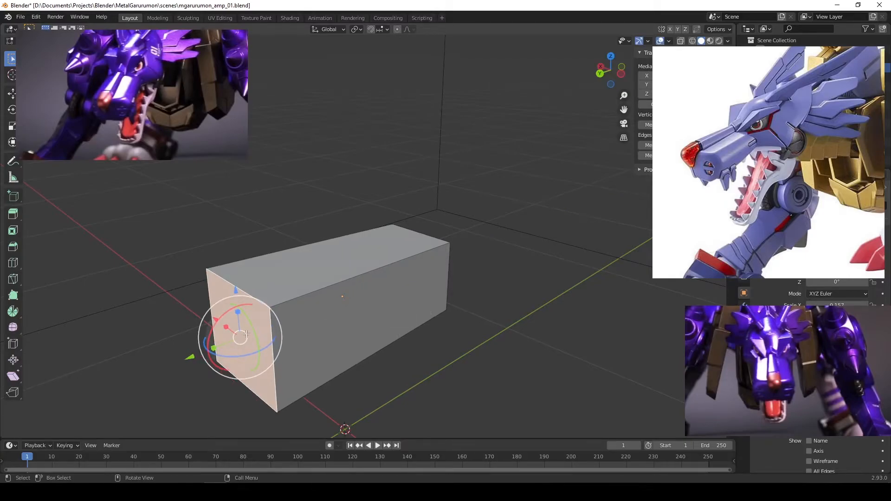
key(g)
key(y)
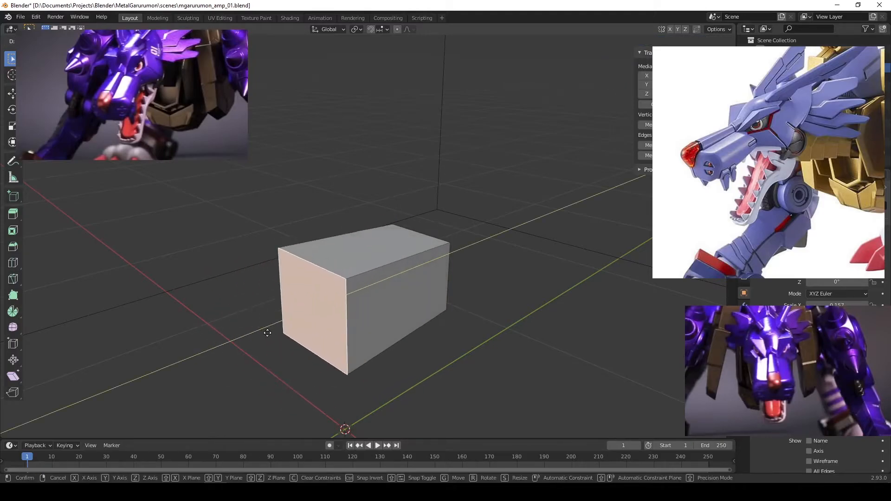
right_click(268, 333)
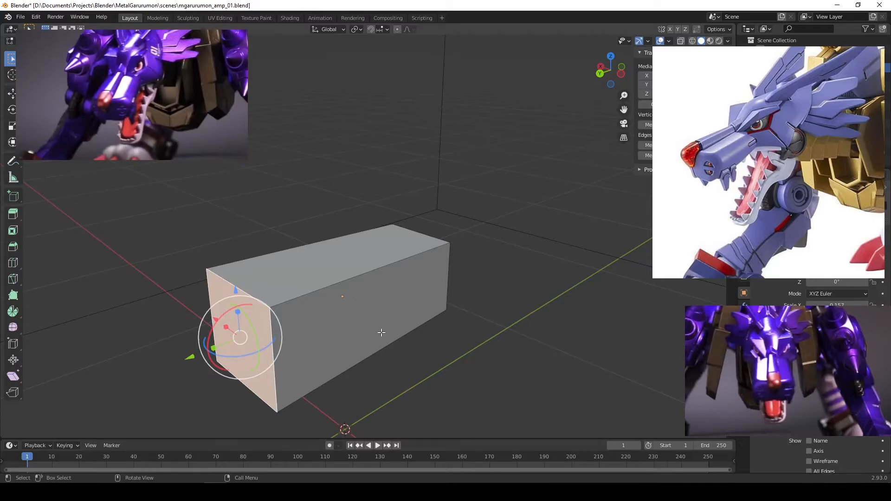
key(g)
key(y)
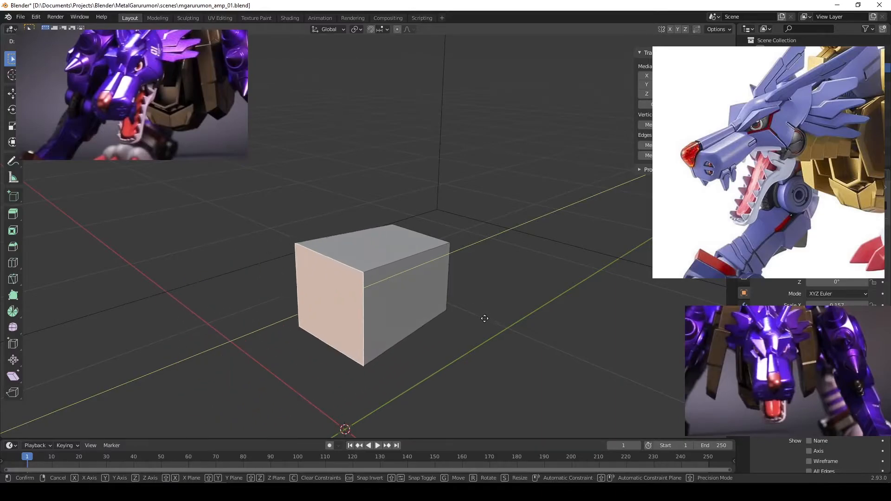
click(414, 324)
Try extruding the wider end face outward by about 0.161 m, and undo the extrusion.
middle_drag(353, 306, 412, 284)
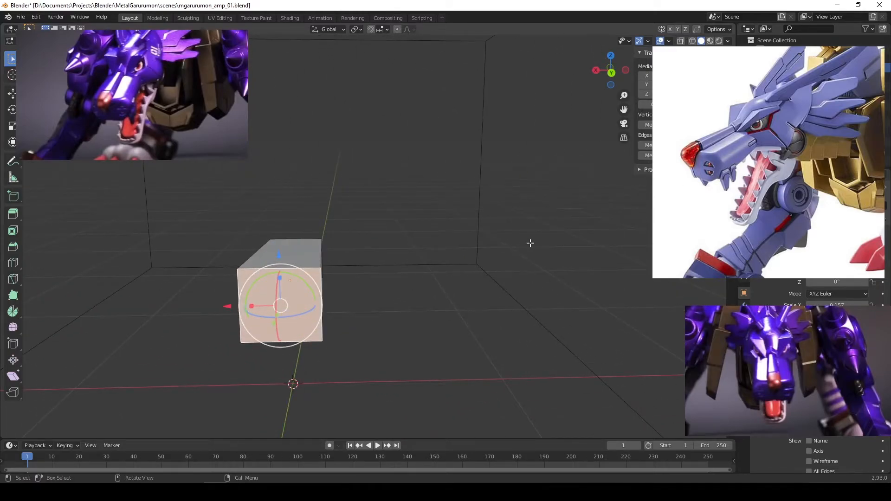
drag(227, 307, 266, 310)
middle_drag(266, 310, 335, 259)
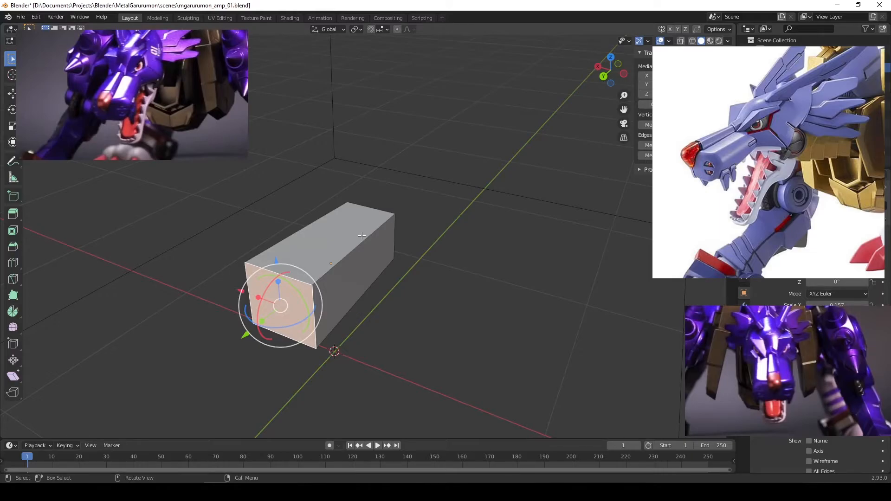
middle_drag(356, 281, 324, 263)
scroll(263, 271, down, 2)
scroll(371, 276, up, 2)
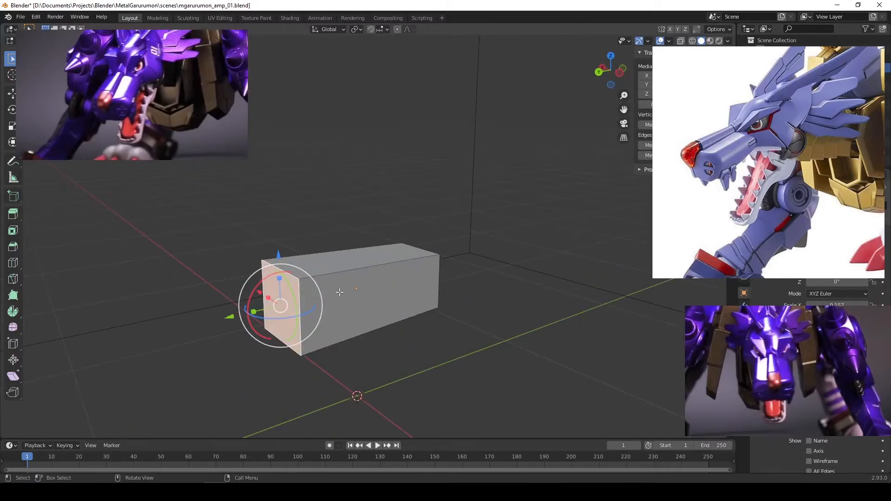
key(e)
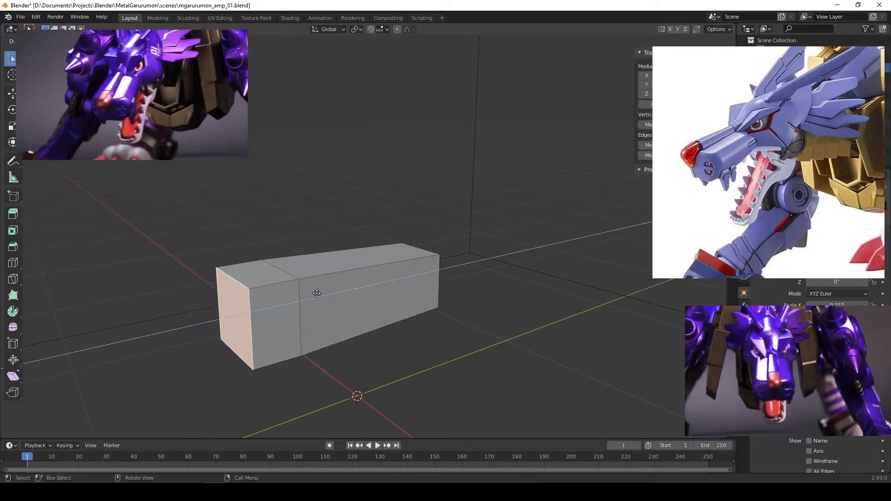
click(325, 293)
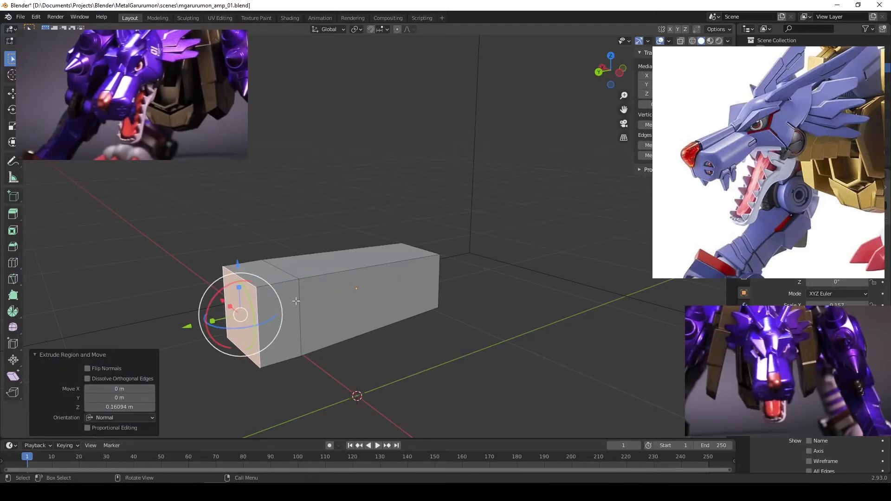
key(ctrl+z)
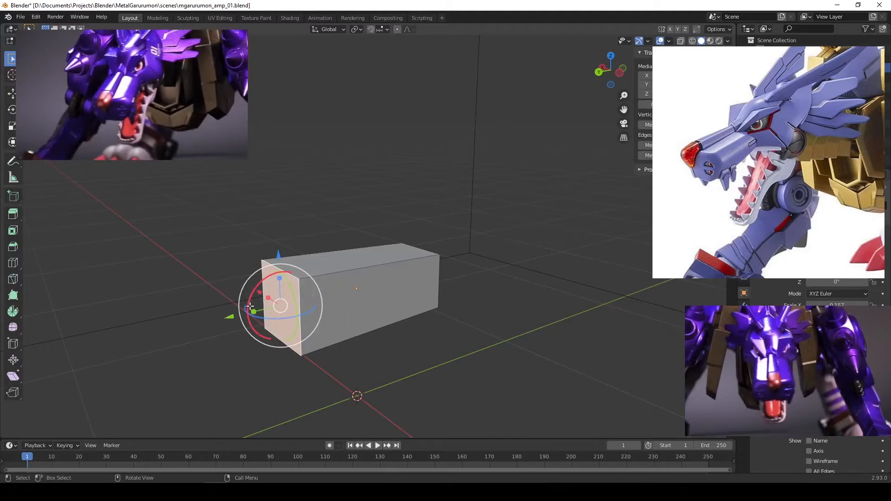
Move the wider end face about -0.026 m along Y and extrude it outward by about 0.271 m.
mouse_move(230, 316)
mouse_down()
mouse_move(213, 318)
mouse_move(239, 318)
mouse_up()
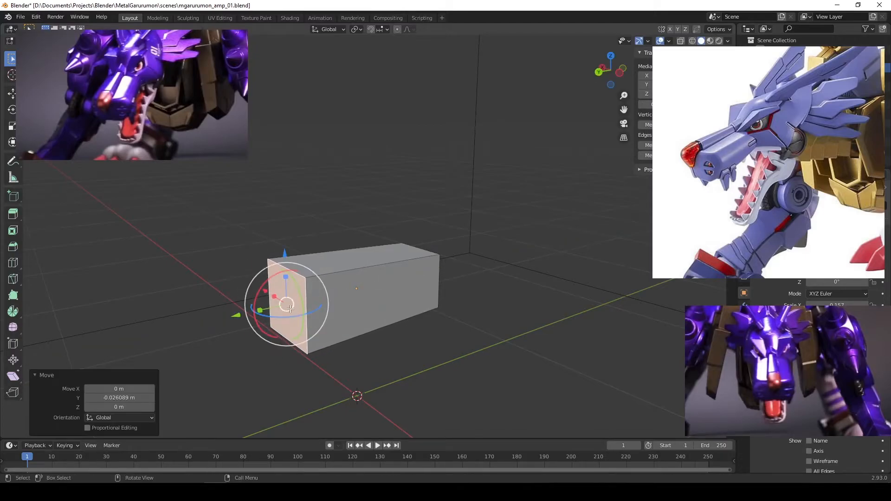
key(e)
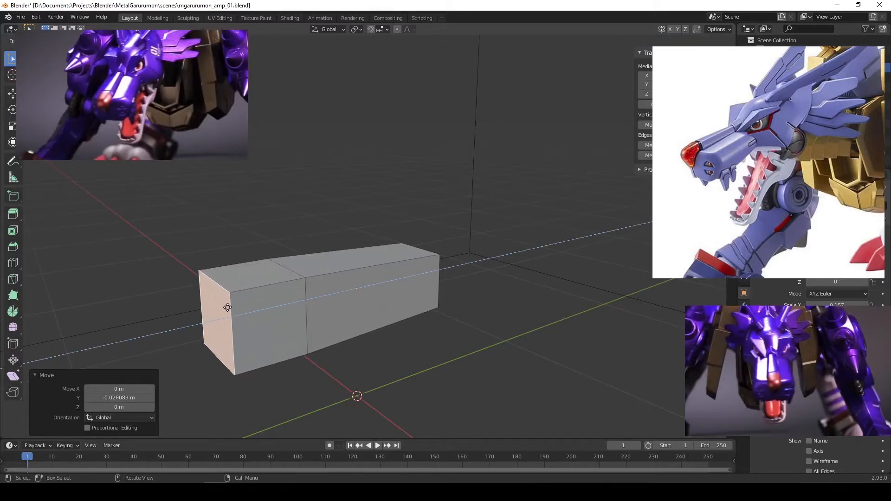
click(236, 311)
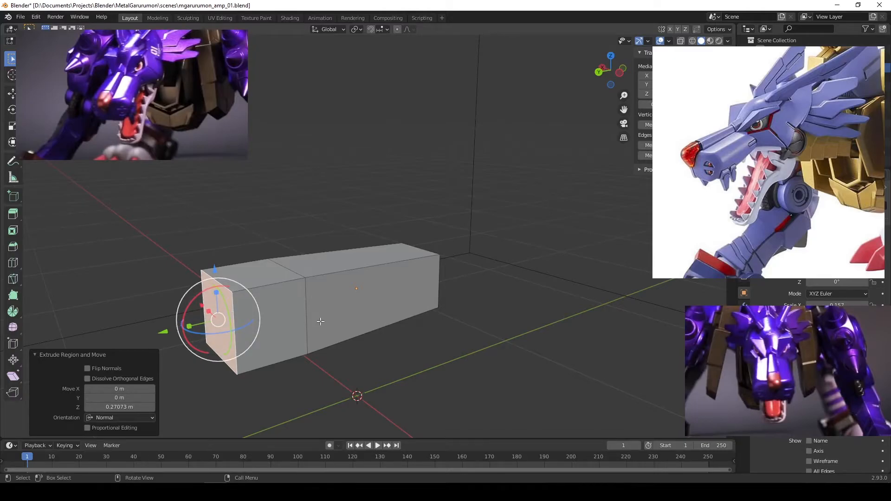
Try a loop cut in the extruded section slid towards the seam by a factor of about 0.822, and undo it.
key(ctrl+r)
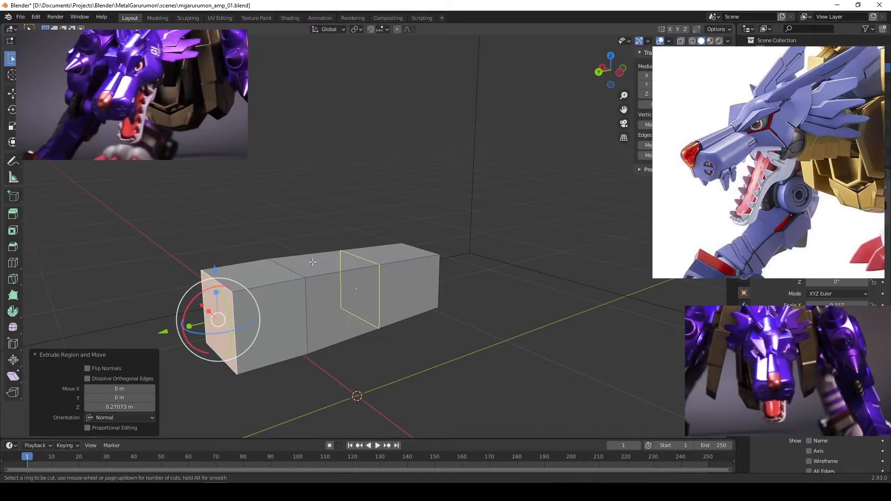
click(262, 285)
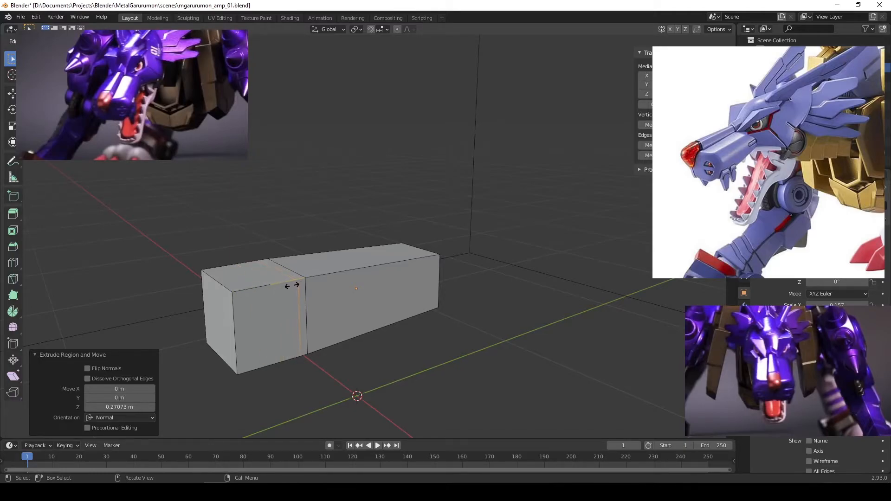
click(292, 285)
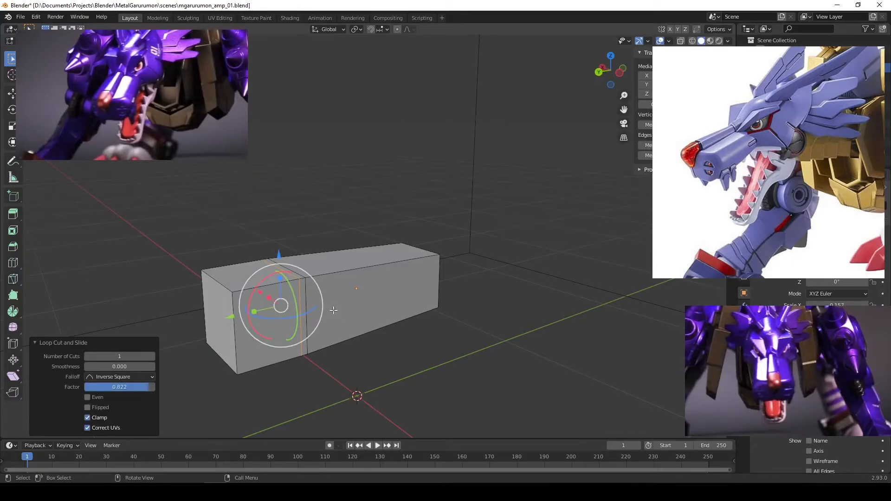
key(ctrl+z)
Add a centred loop cut around the extruded section and move it about -0.074 m along Y towards the seam.
key(ctrl+r)
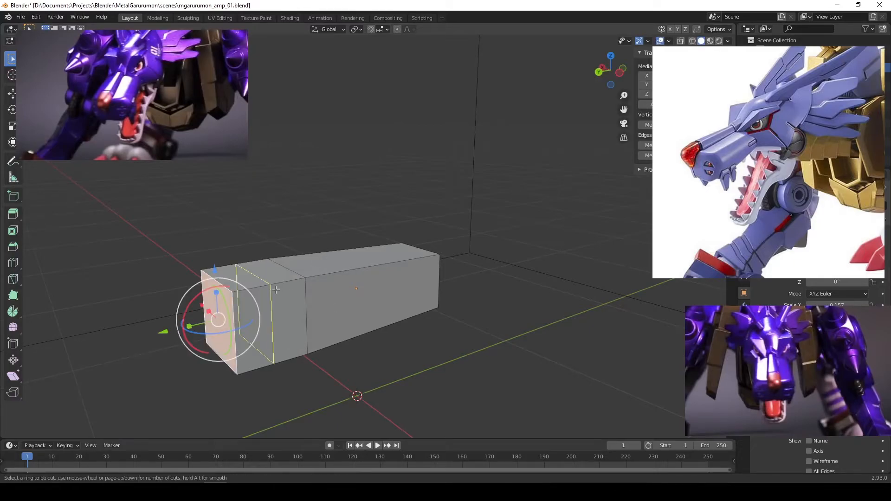
click(303, 286)
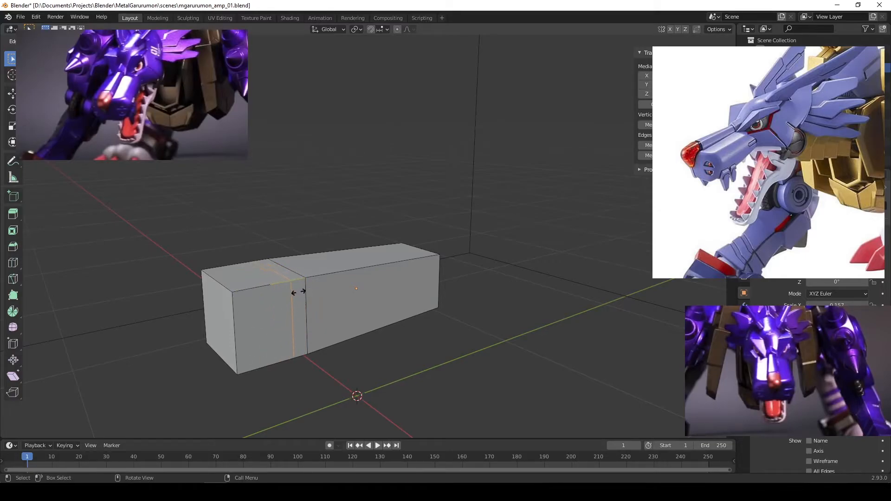
right_click(298, 292)
middle_drag(247, 291, 218, 323)
key(g)
key(y)
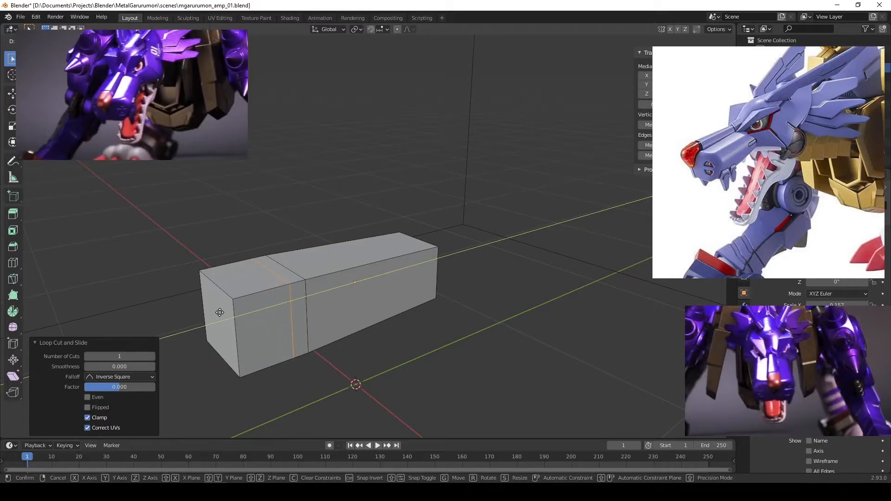
click(219, 313)
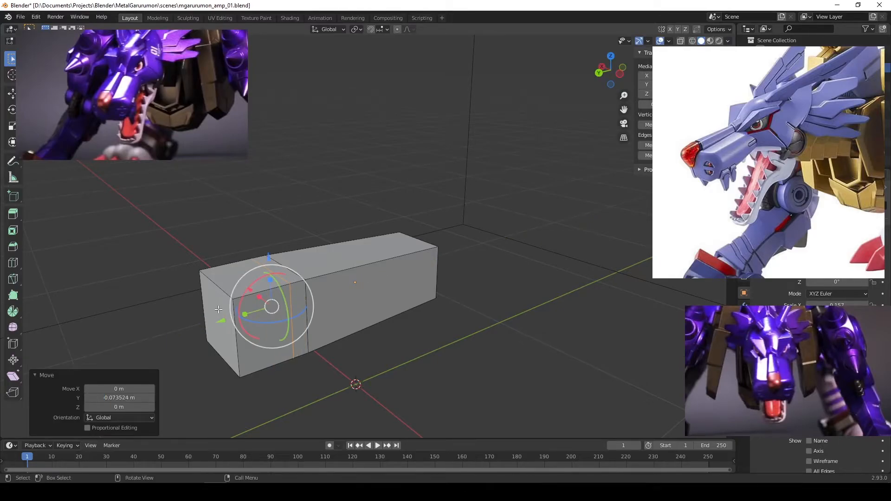
Shift the new edge loop a further -0.048 m along Y to leave a narrow band beside the seam, and deselect everything.
middle_drag(256, 308, 252, 300)
scroll(254, 299, up, 4)
scroll(237, 327, down, 3)
drag(172, 351, 194, 351)
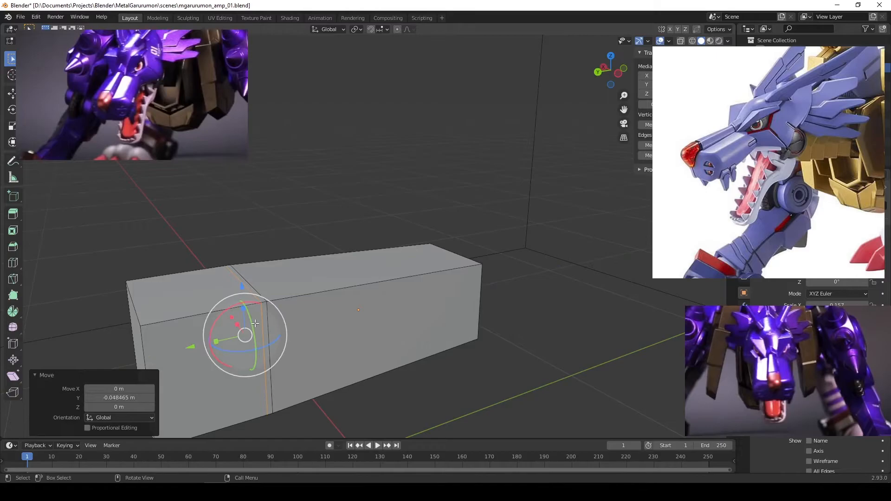
scroll(255, 323, up, 2)
key(alt+a)
scroll(245, 318, down, 2)
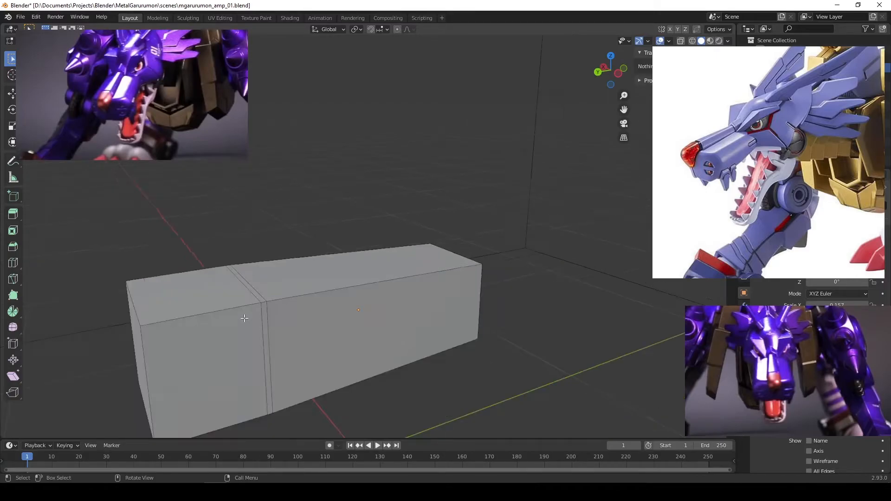
middle_drag(277, 267, 263, 276)
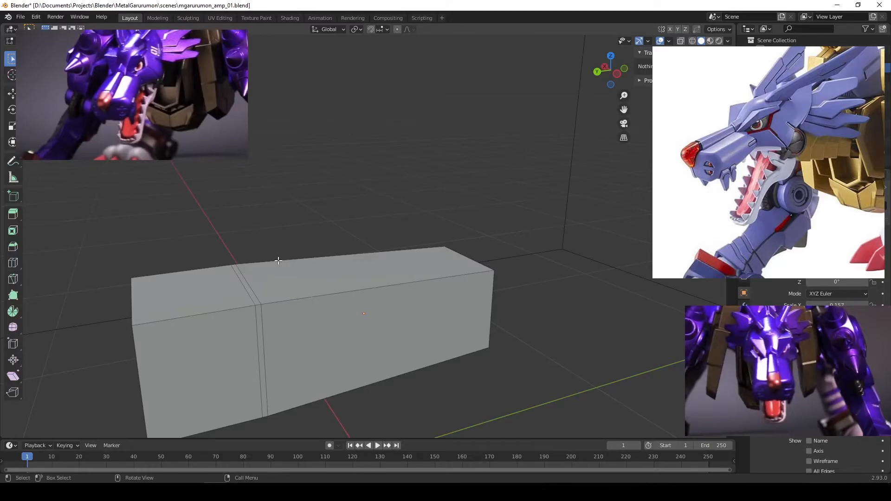
click(248, 293)
click(304, 215)
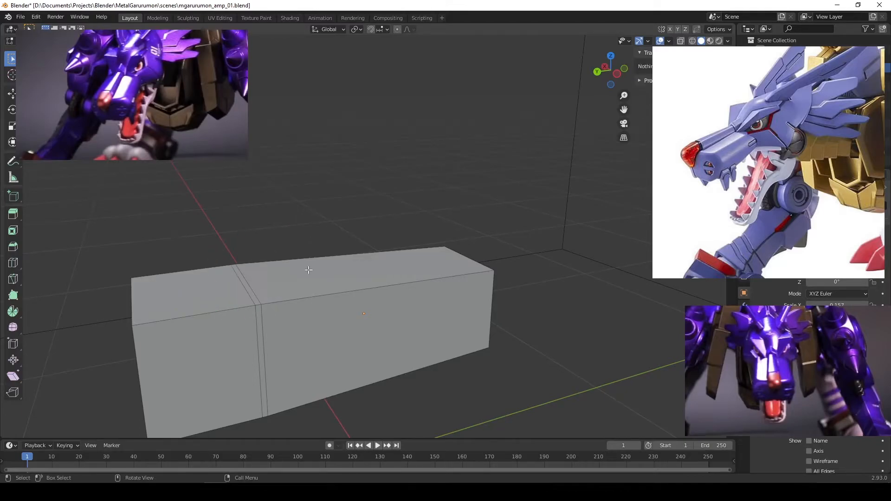
alt+click(250, 288)
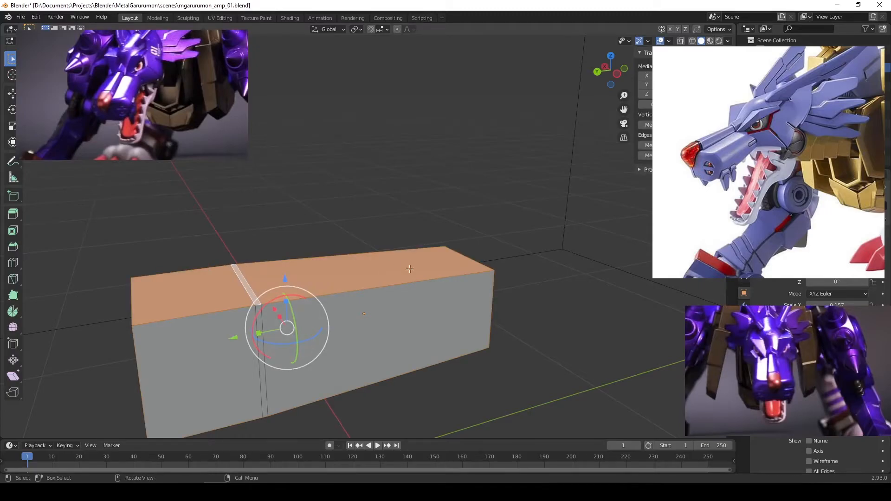
middle_drag(324, 315, 422, 323)
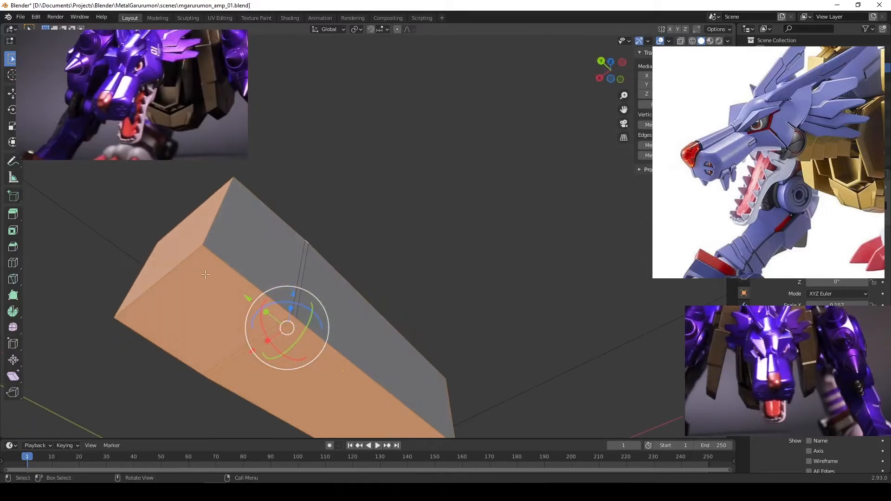
middle_drag(364, 219, 334, 263)
key(alt+a)
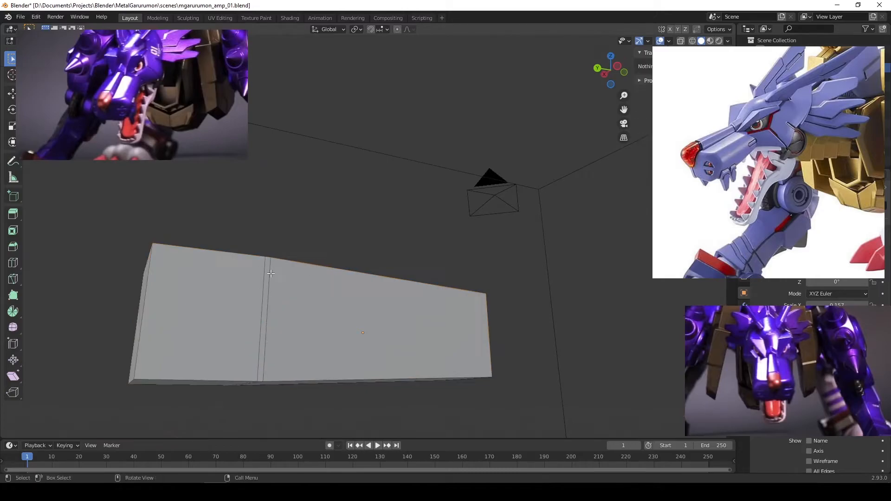
key(a)
middle_drag(283, 219, 236, 215)
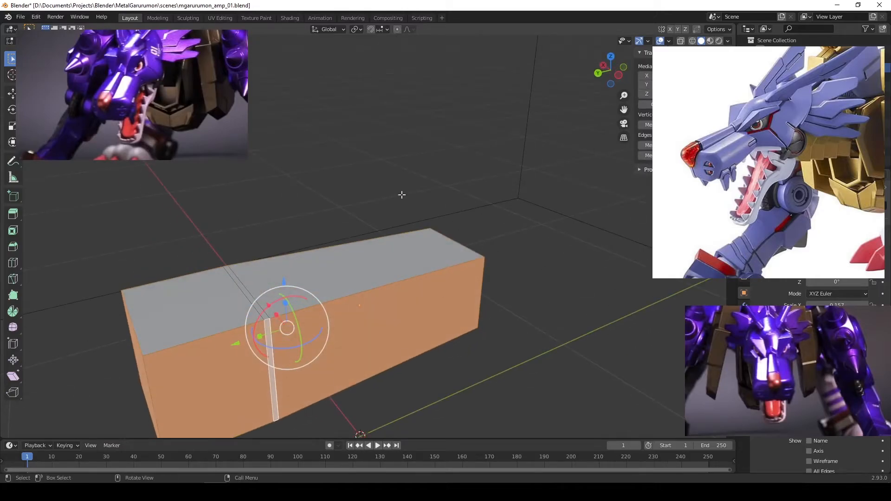
click(258, 186)
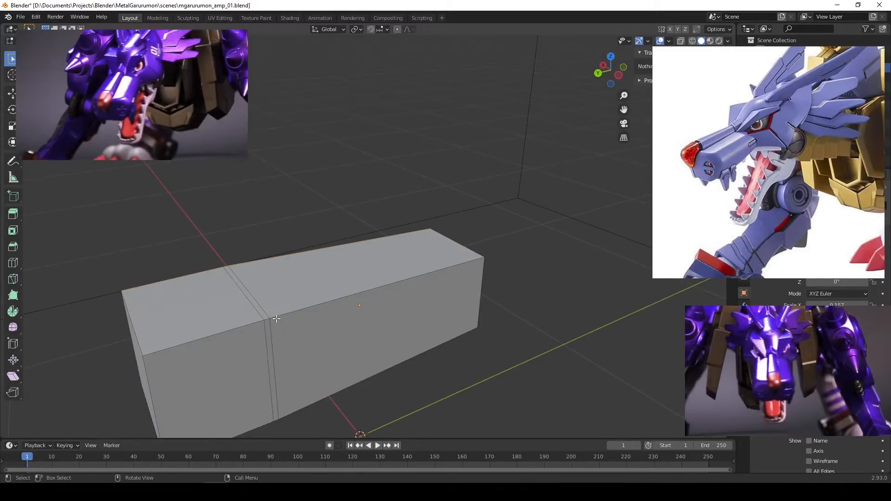
Select the narrow band's faces all around the snout, extrude them in place and scale them to about 0.938 for a recessed groove.
alt+click(258, 304)
middle_drag(258, 304, 305, 297)
middle_drag(291, 344, 259, 366)
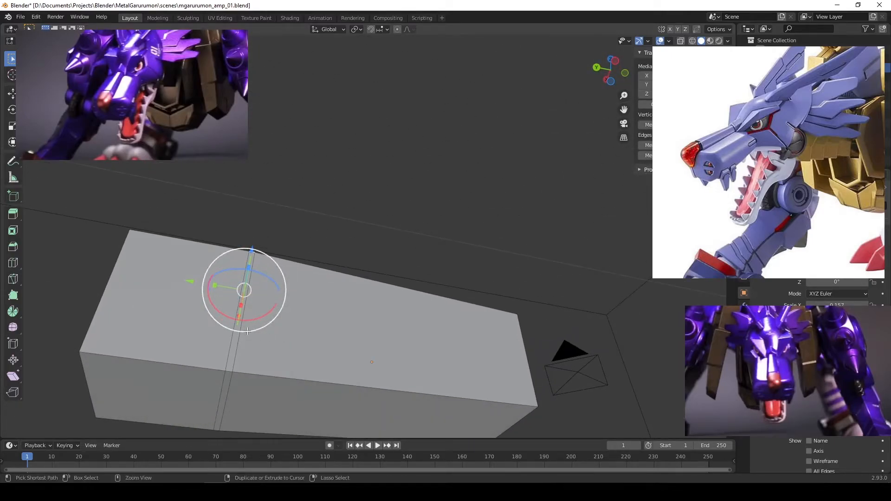
ctrl+click(225, 390)
middle_drag(224, 391, 235, 314)
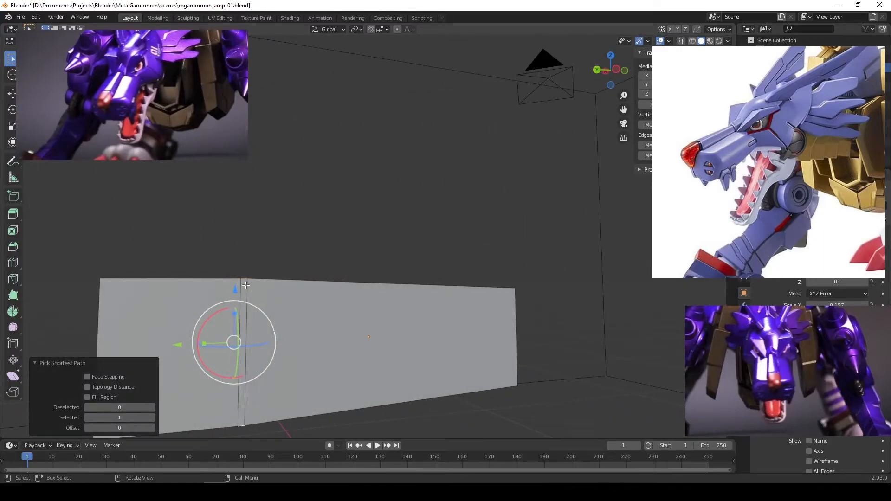
key(shift)
shift+click(244, 286)
middle_drag(254, 266, 305, 285)
scroll(290, 286, down, 2)
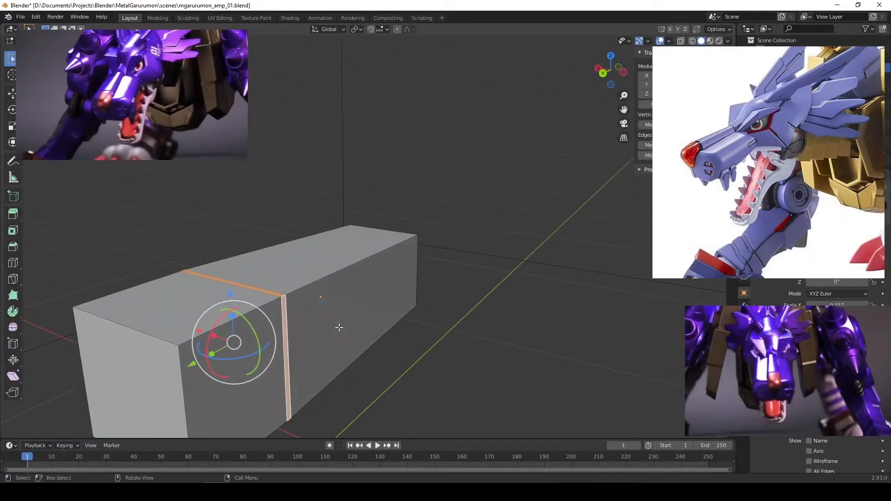
key(g)
key(z)
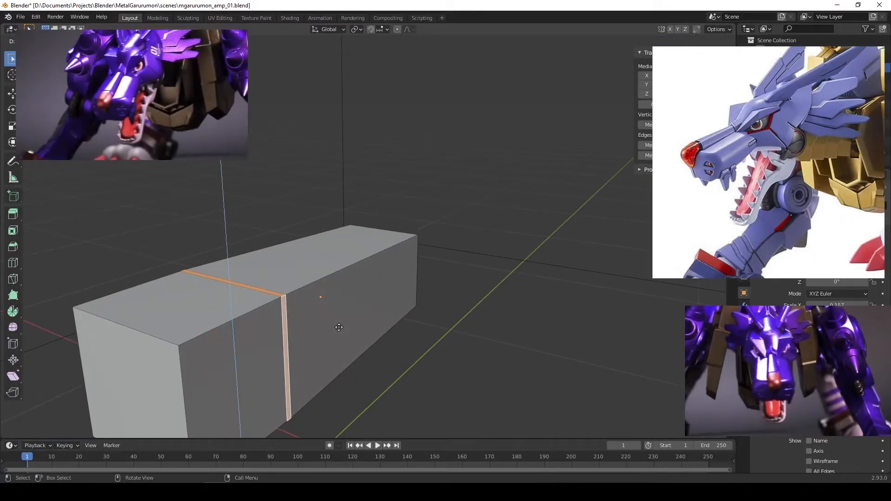
right_click(344, 327)
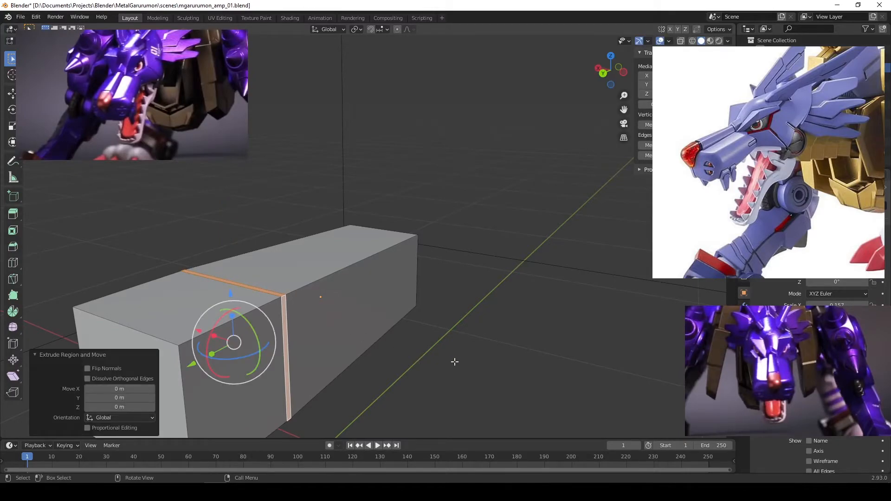
key(s)
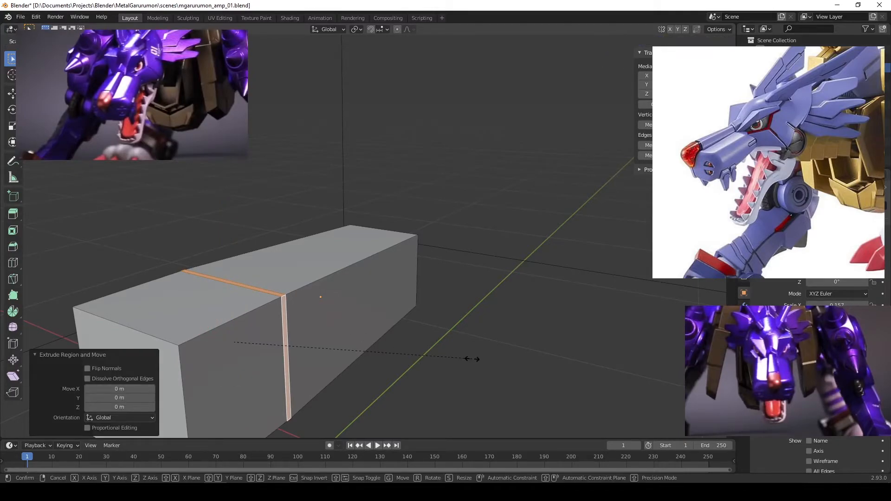
click(445, 358)
middle_drag(439, 358, 360, 348)
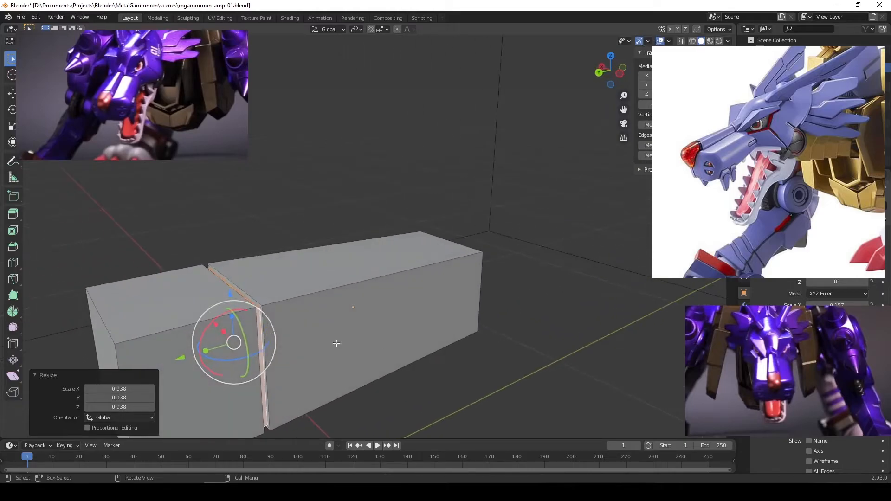
Examine the grooved snout in Object Mode from several angles and compare its segments with the reference images.
key(Tab)
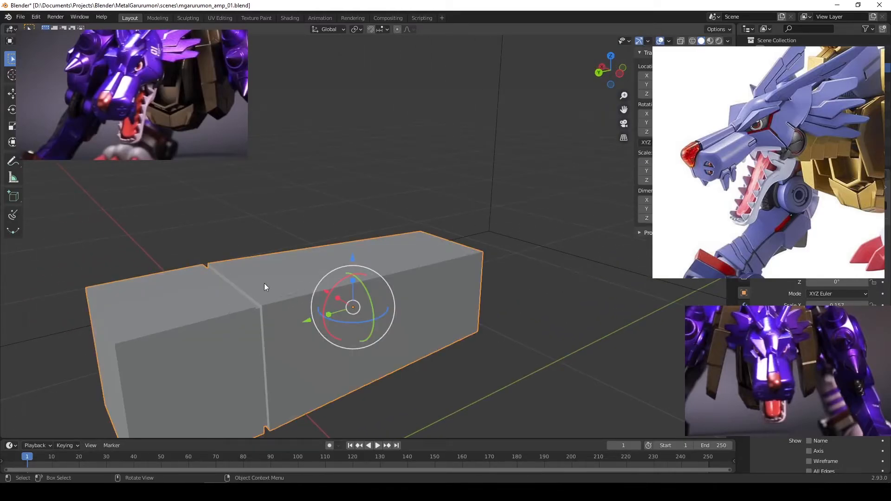
mouse_move(258, 308)
middle_down()
mouse_move(238, 271)
mouse_move(256, 272)
mouse_move(257, 300)
mouse_move(248, 300)
middle_up()
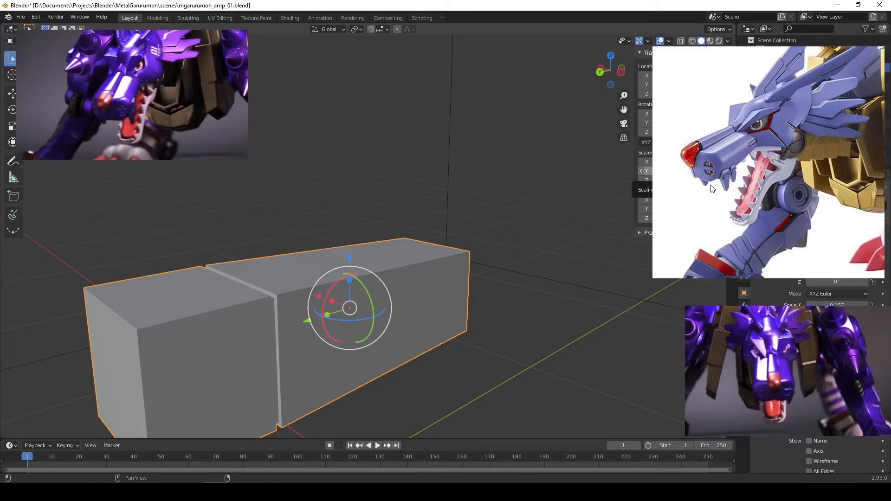
scroll(391, 258, down, 5)
scroll(373, 220, up, 8)
scroll(373, 220, down, 5)
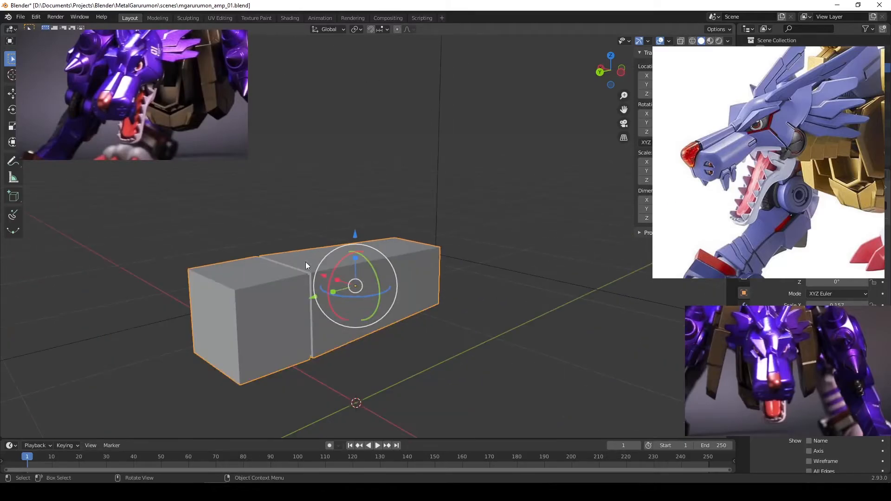
click(494, 275)
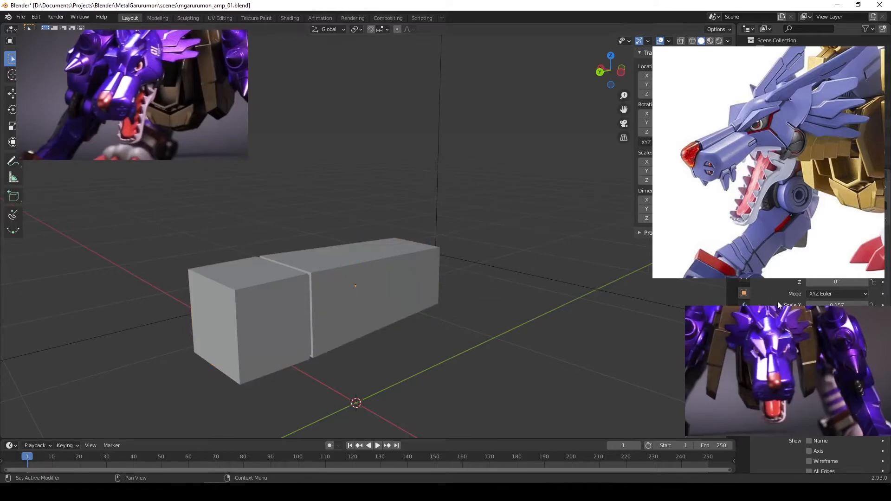
middle_drag(340, 253, 379, 232)
scroll(382, 207, up, 8)
scroll(408, 201, down, 5)
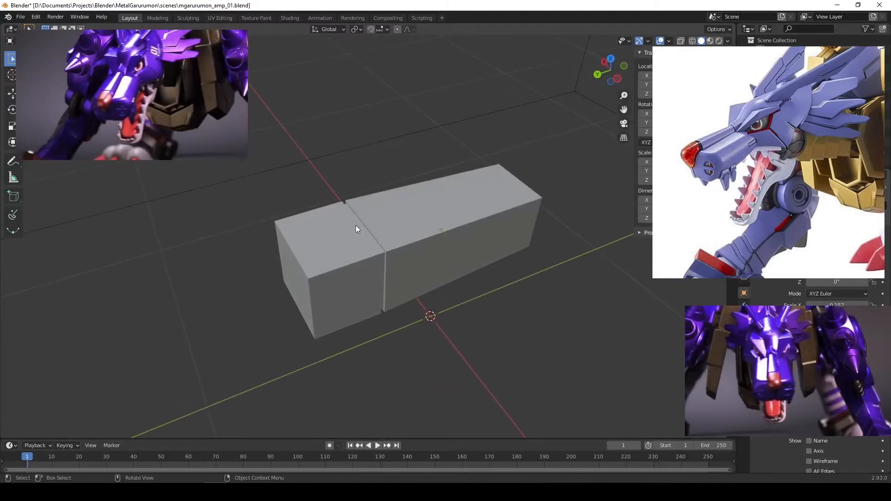
middle_drag(438, 226, 410, 225)
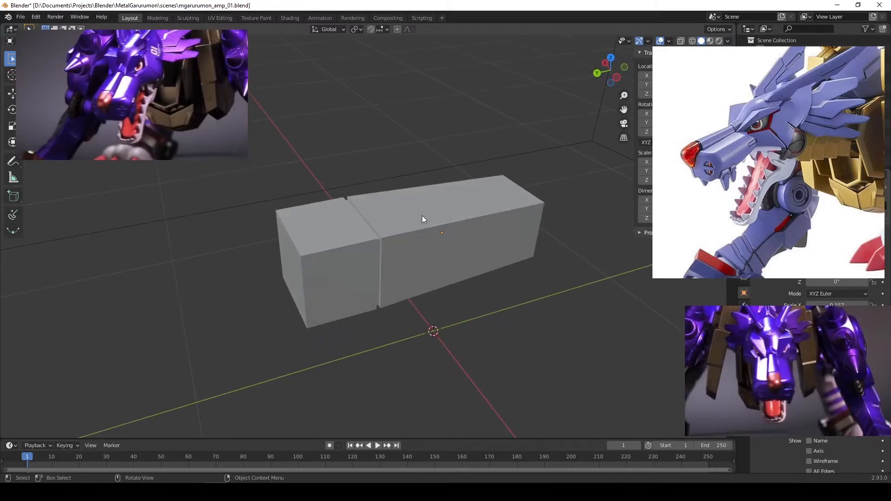
Undo the groove, the narrow band and the extruded section back to the single tapered block, and return to Object Mode.
key(Tab)
key(ctrl+z)
key(ctrl+z)
key(ctrl+z)
key(ctrl+z)
key(ctrl+z)
key(ctrl+z)
key(ctrl+z)
key(ctrl+z)
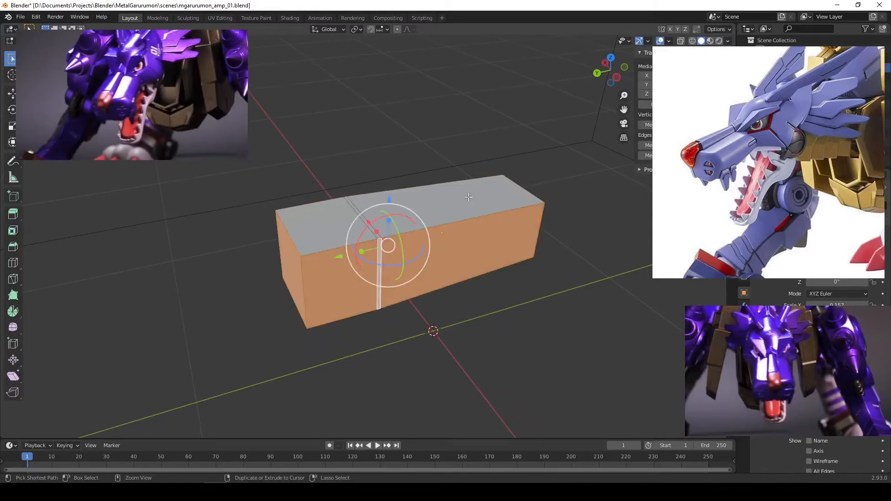
key(ctrl+z)
key(ctrl+z)
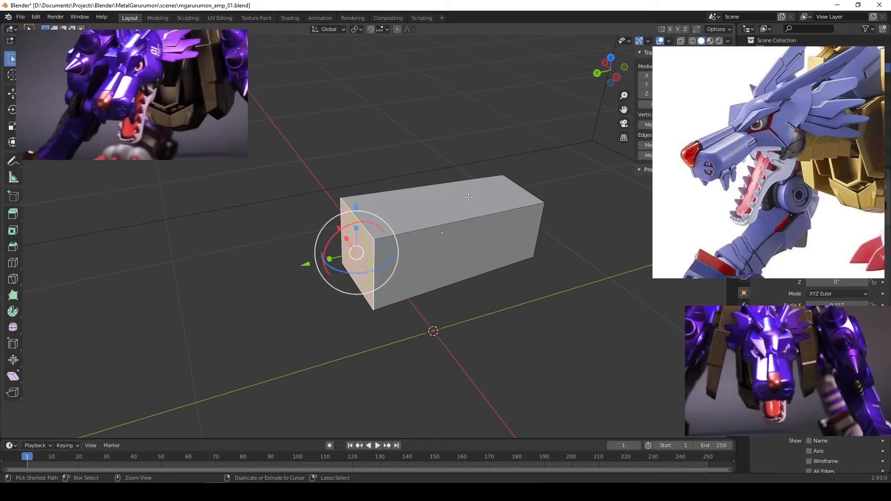
key(Tab)
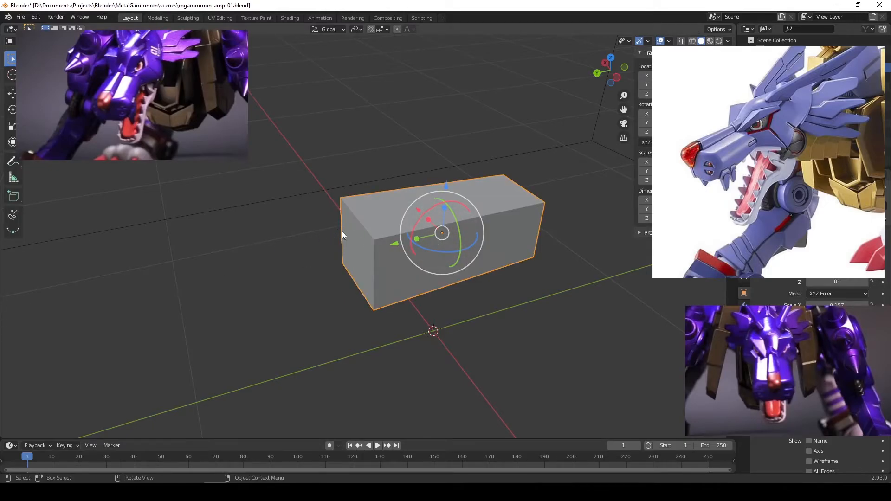
middle_drag(459, 227, 472, 207)
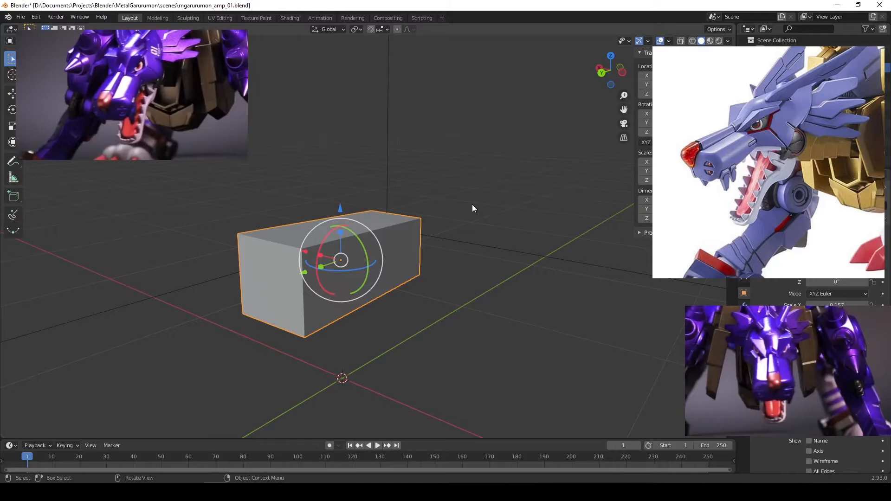
mouse_move(354, 199)
middle_down()
mouse_move(391, 199)
mouse_move(349, 203)
middle_up()
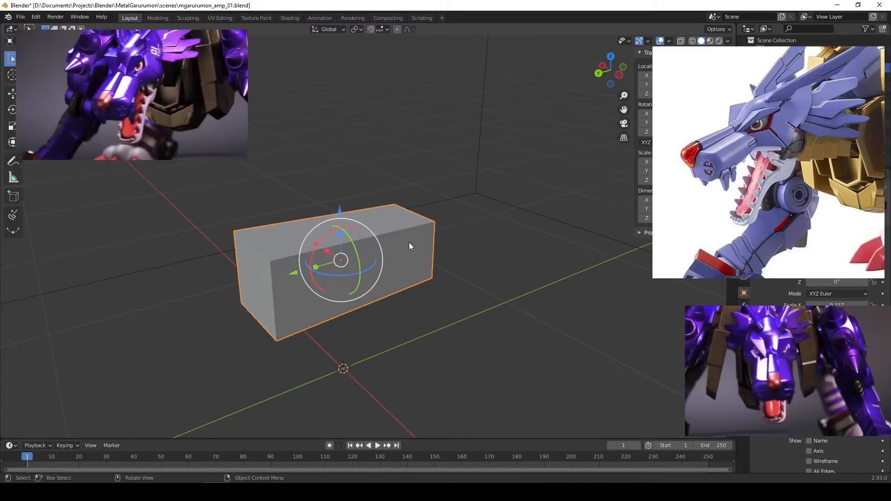
key(Tab)
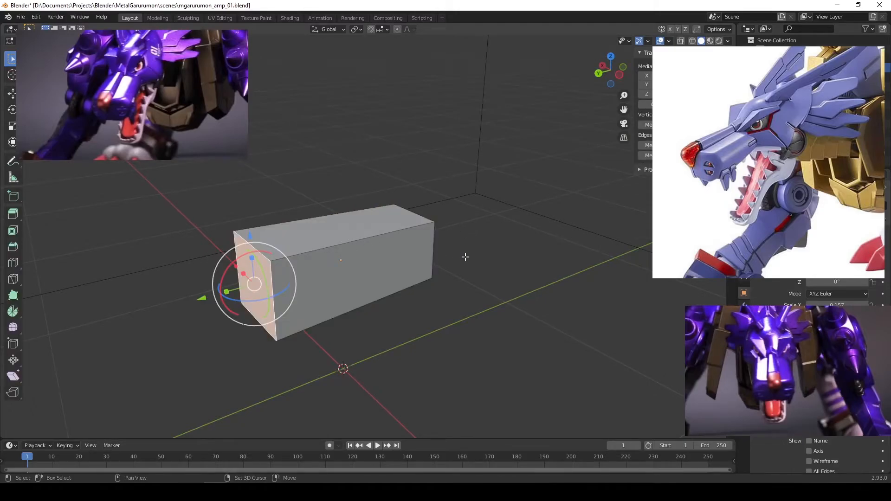
key(shift+a)
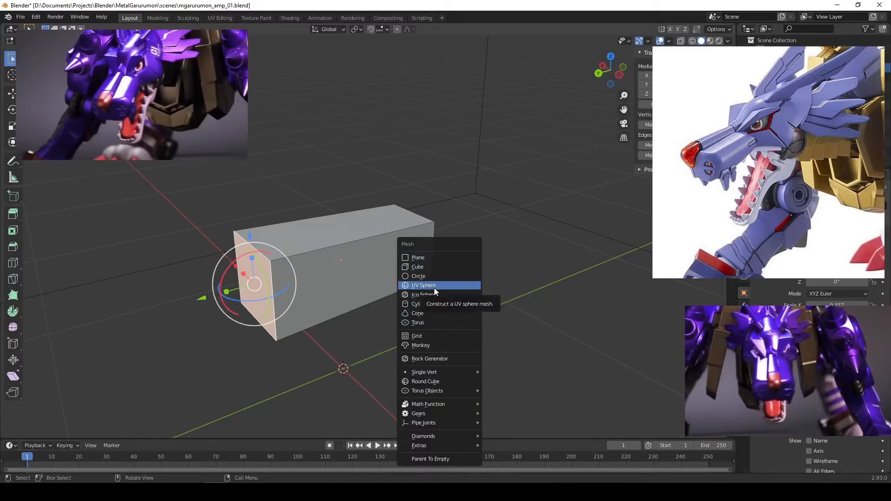
key(Escape)
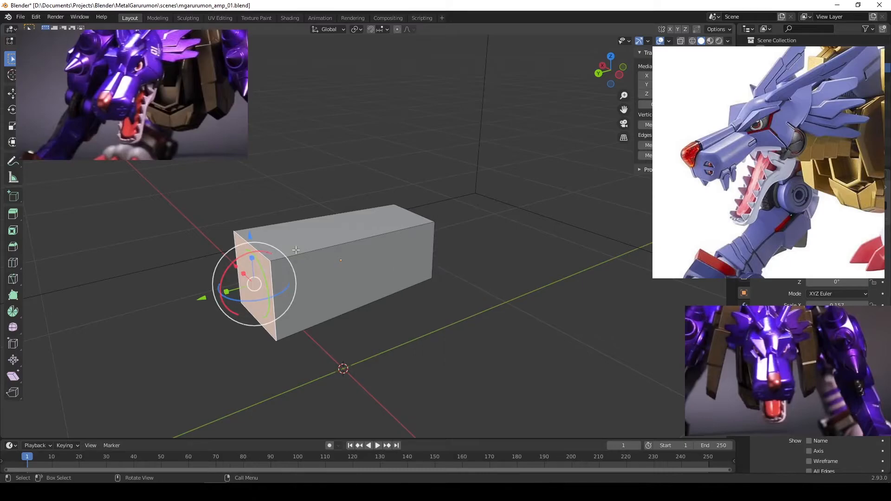
key(Tab)
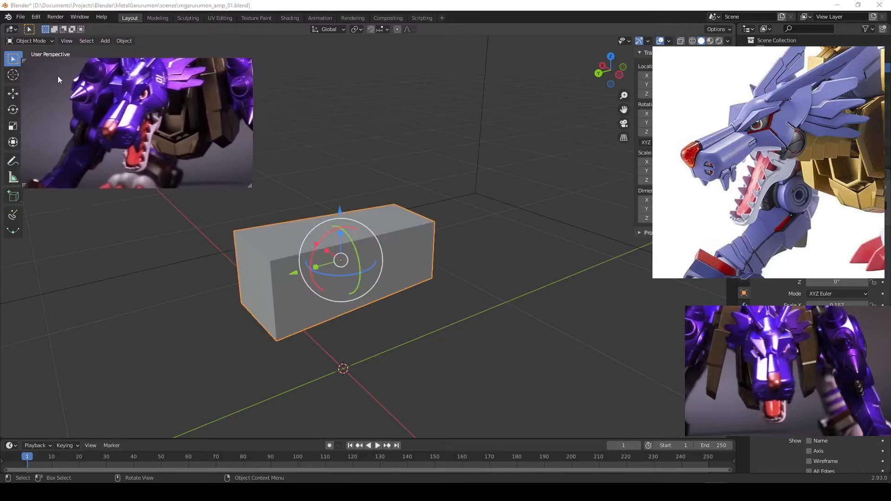
Add a cube as a separate object, scale it down and move it along Y to stand beyond the tapered block's narrow end.
click(498, 243)
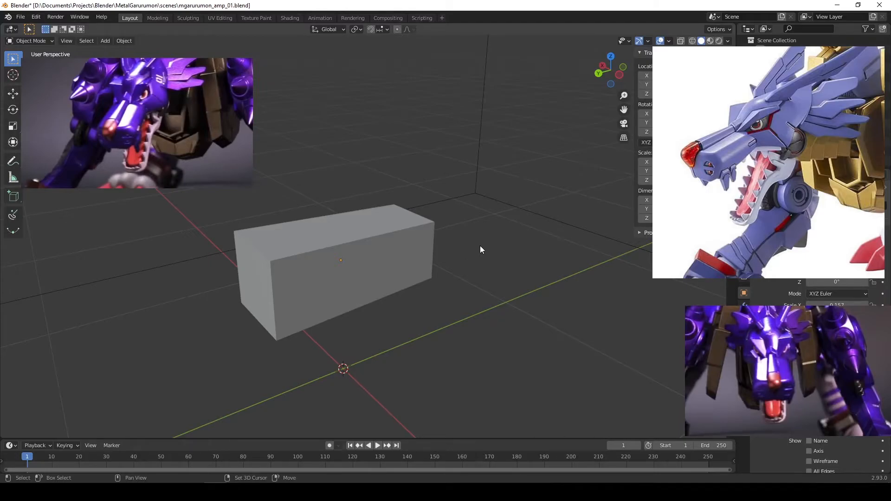
key(shift+a)
mouse_move(480, 246)
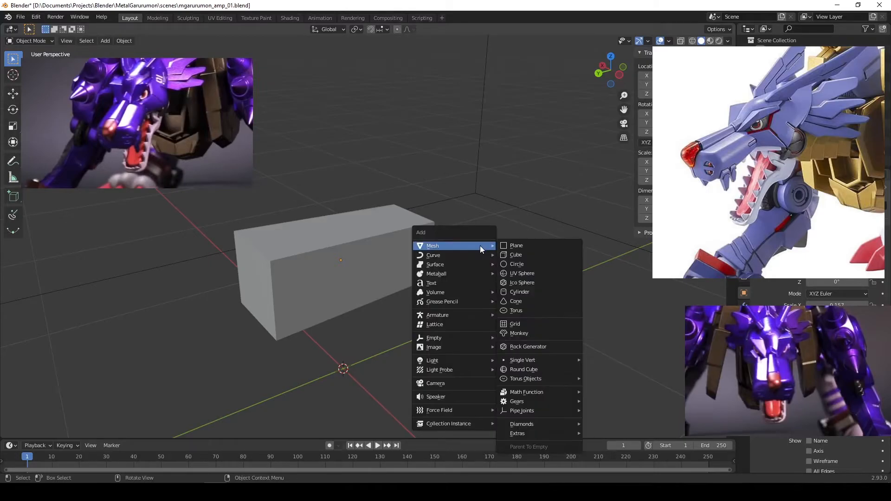
click(539, 255)
key(s)
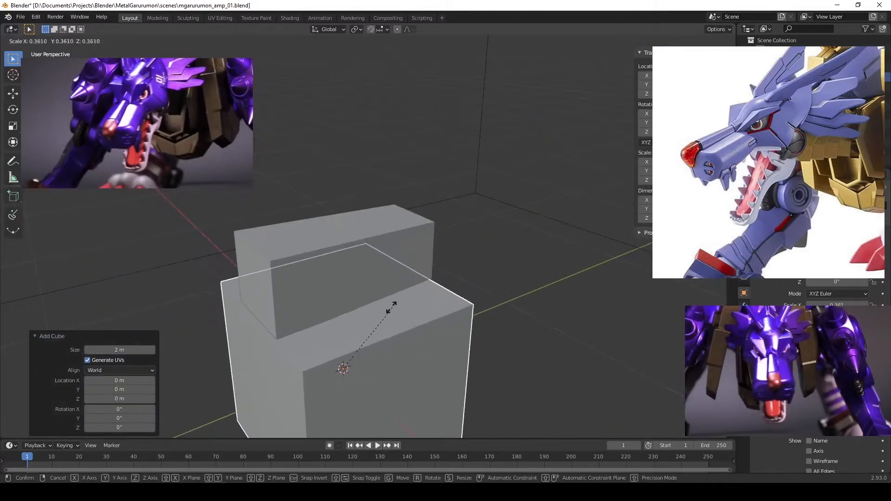
click(363, 317)
key(g)
key(y)
click(479, 292)
Edit the tapered block on its own, deselect all its faces and return to Object Mode.
click(441, 207)
click(394, 241)
click(486, 260)
click(338, 233)
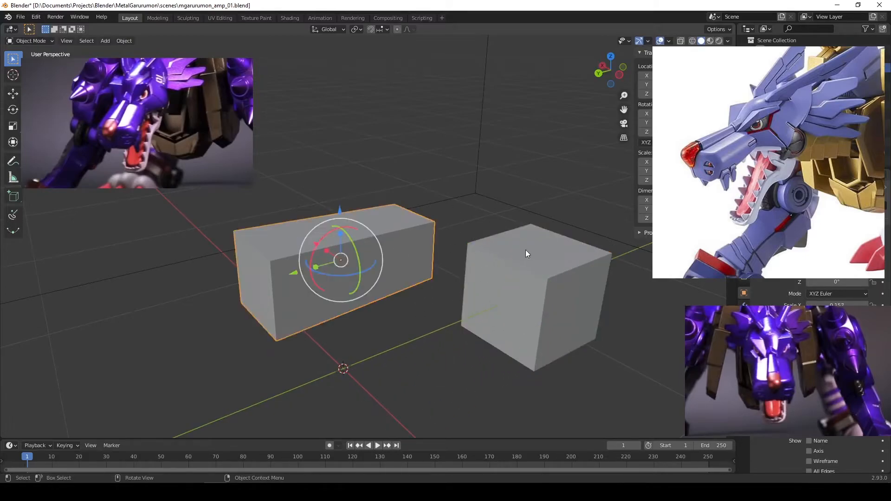
key(Tab)
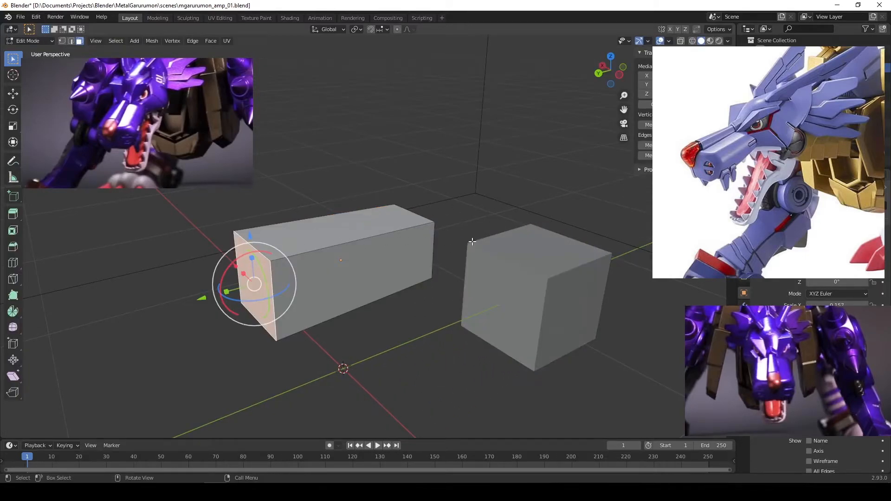
click(448, 206)
key(a)
key(alt+a)
key(Tab)
Select the tapered block and the new cube together, enter Edit Mode on both and clear the face selection.
key(alt+a)
drag(361, 153, 499, 312)
key(Tab)
key(alt+a)
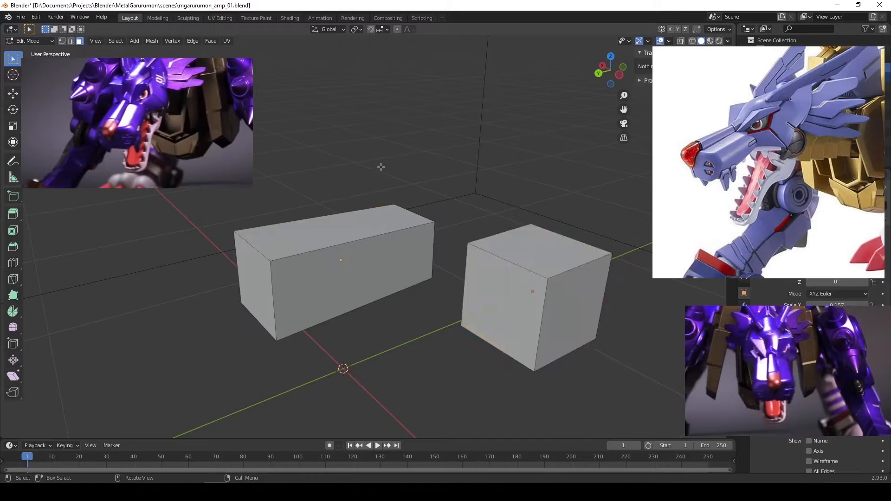
Try to scale the facing upper corner vertices of the tapered block and the cube together, with both objects in Edit Mode.
key(1)
drag(417, 199, 477, 254)
key(s)
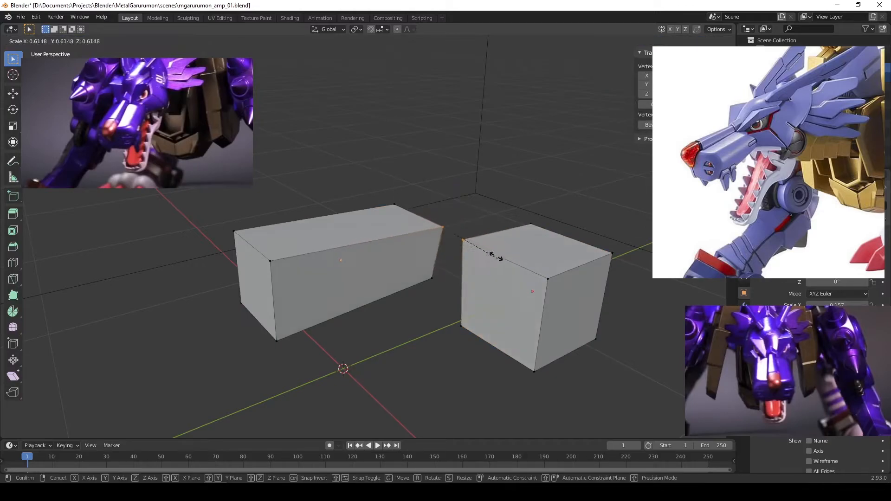
right_click(506, 237)
key(Tab)
key(ctrl+z)
key(ctrl+z)
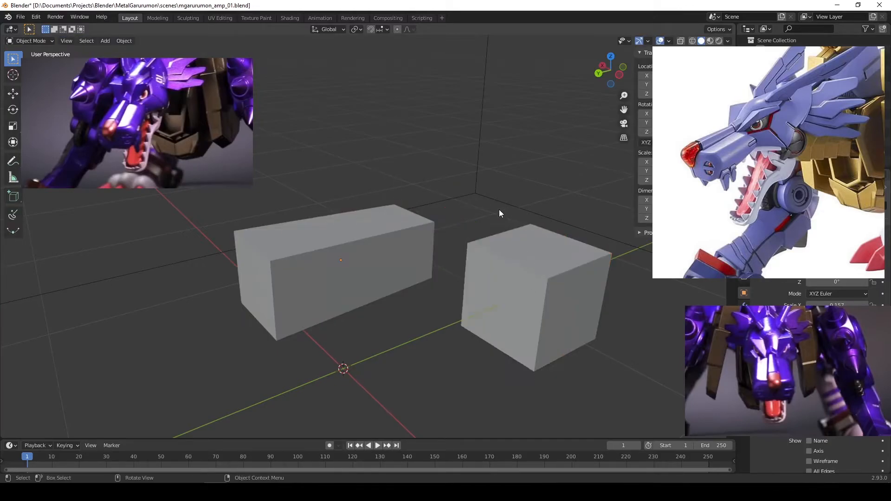
Join the cube and the tapered block into one object, keeping the tapered block as the active object.
click(491, 258)
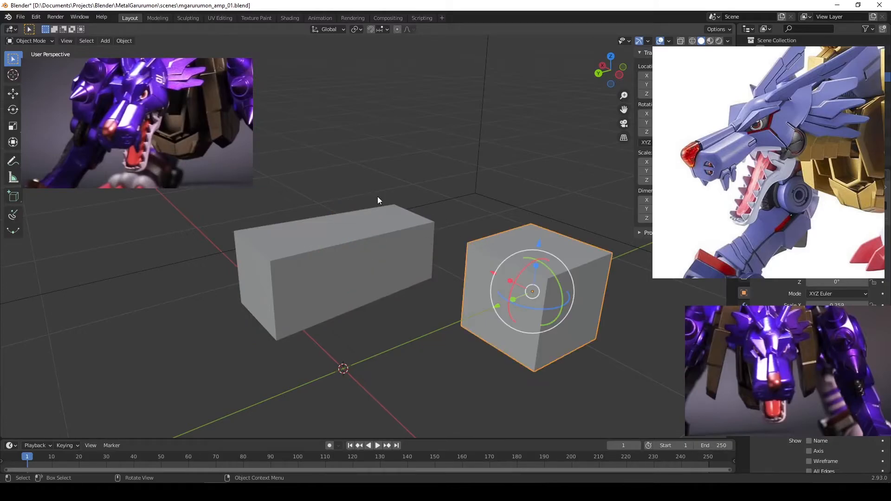
shift+click(378, 228)
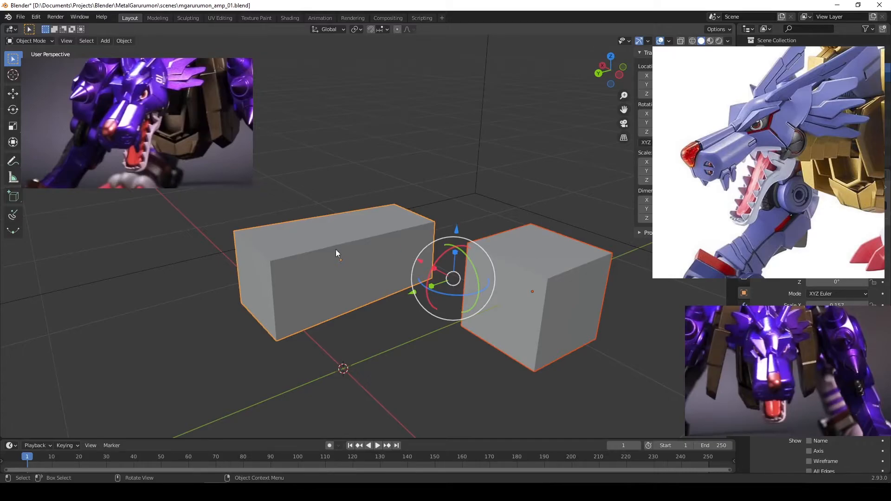
key(ctrl)
ctrl+click(420, 213)
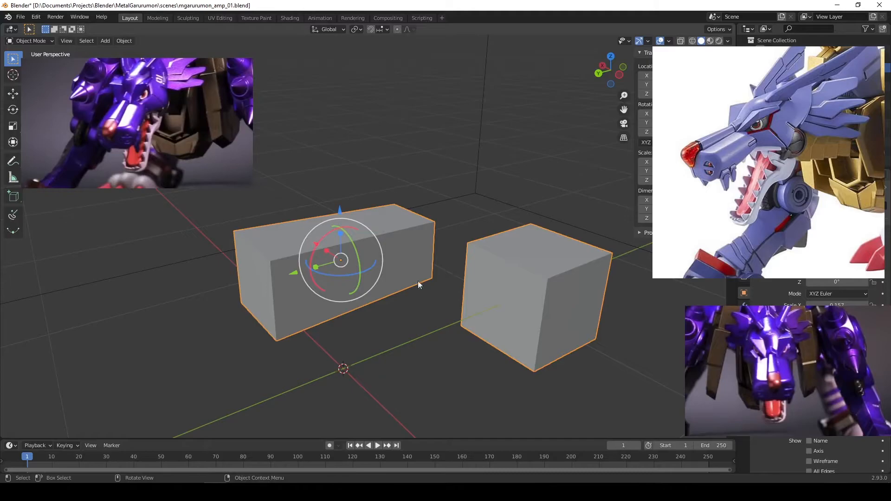
click(466, 213)
click(283, 259)
In Edit Mode, delete the tapered block's end face that faces the cube.
key(Tab)
middle_drag(459, 235, 381, 250)
key(3)
click(396, 223)
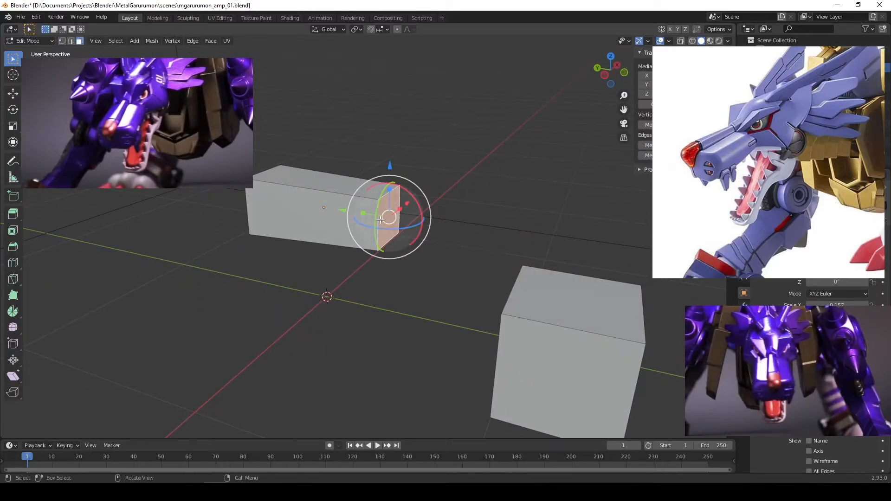
key(x)
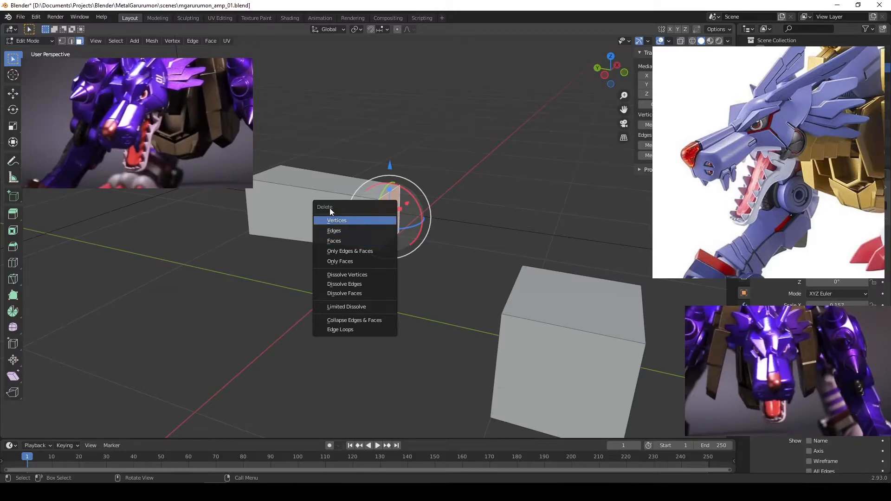
click(333, 241)
middle_drag(334, 243, 467, 265)
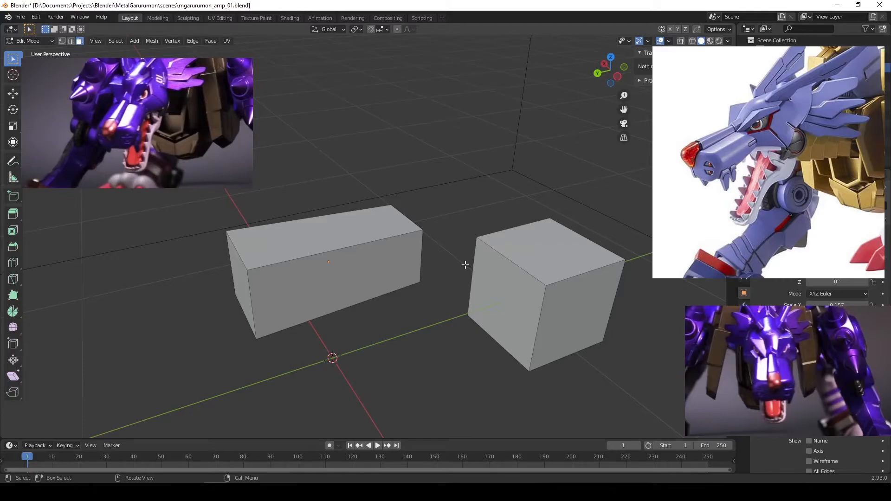
Delete the cube's face that faces the tapered block and switch to edge selection.
click(508, 304)
middle_drag(494, 231, 526, 281)
key(x)
click(486, 199)
key(2)
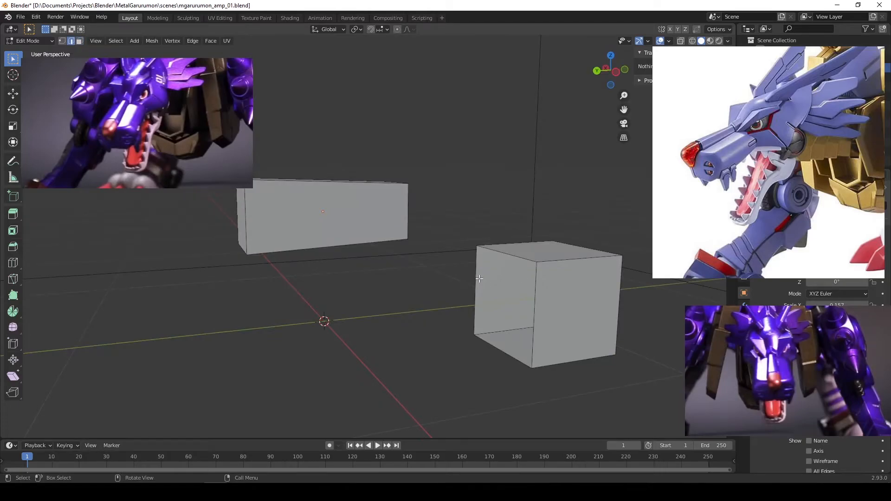
Select the edge loop around the cube's open end.
alt+click(514, 261)
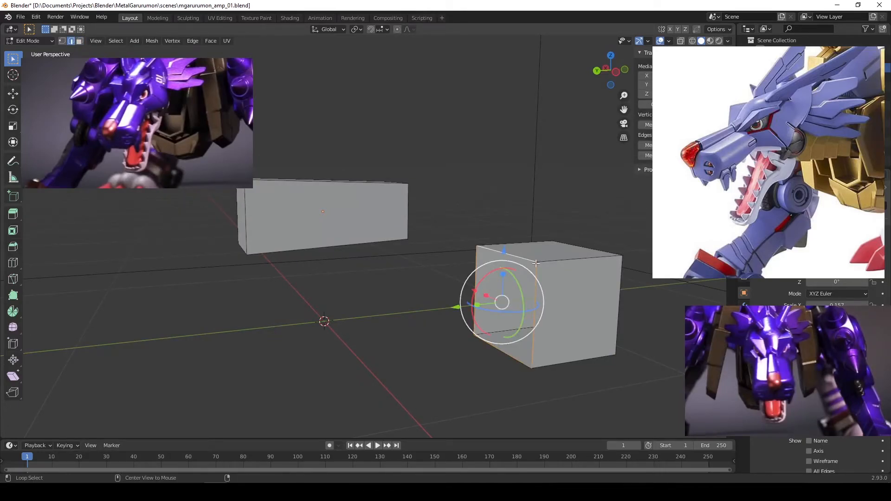
middle_drag(524, 252, 510, 263)
scroll(541, 240, up, 2)
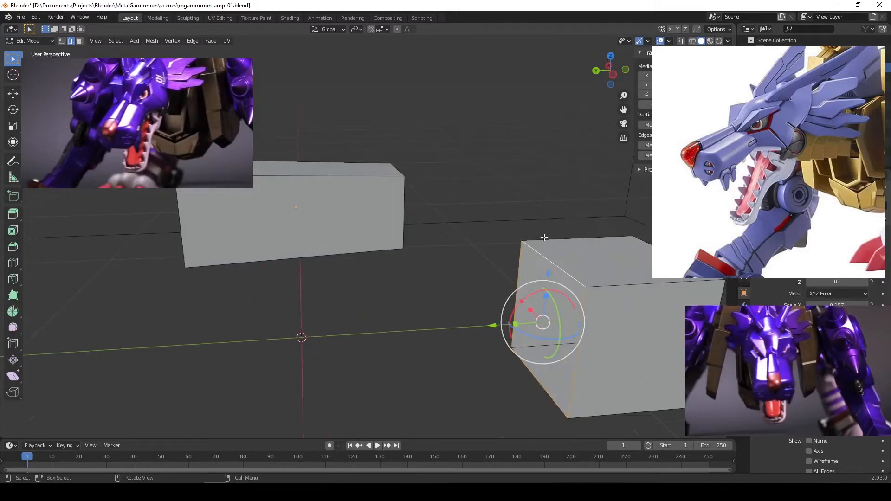
shift+middle_drag(543, 239, 494, 230)
Move the purple three-quarter reference image down so it uncovers the scene statistics and the tapered block.
drag(171, 115, 179, 180)
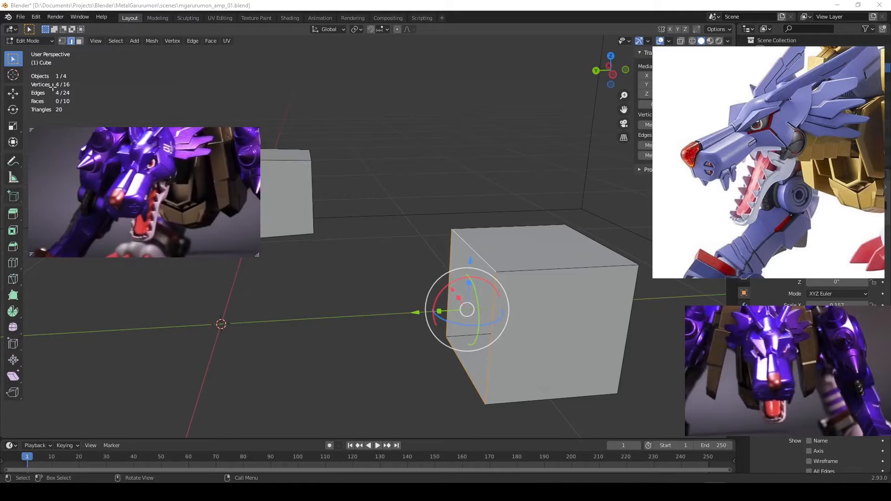
drag(214, 177, 168, 363)
Add the edge loop around the tapered block's open end to the selected loop of the cube.
middle_drag(434, 203, 432, 117)
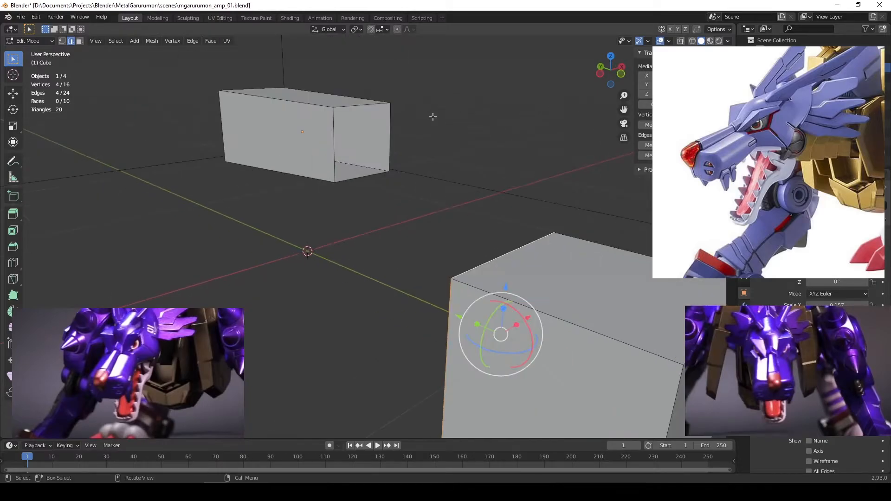
key(shift)
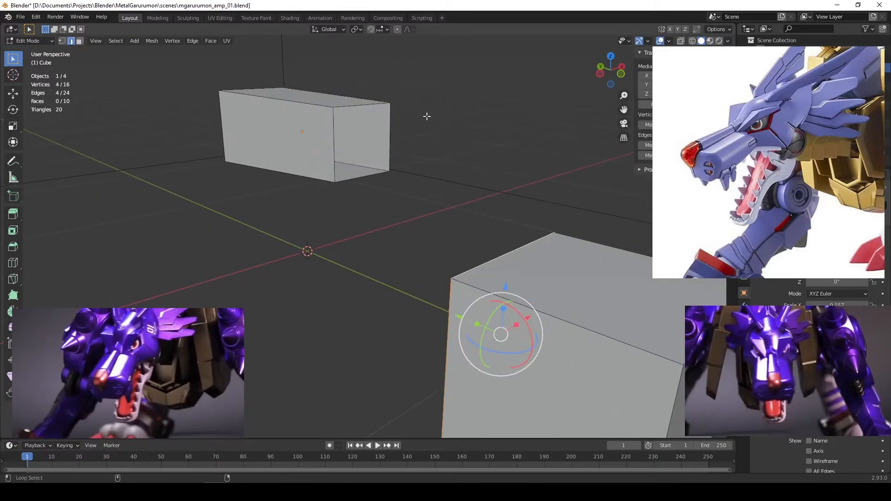
alt+shift+click(358, 106)
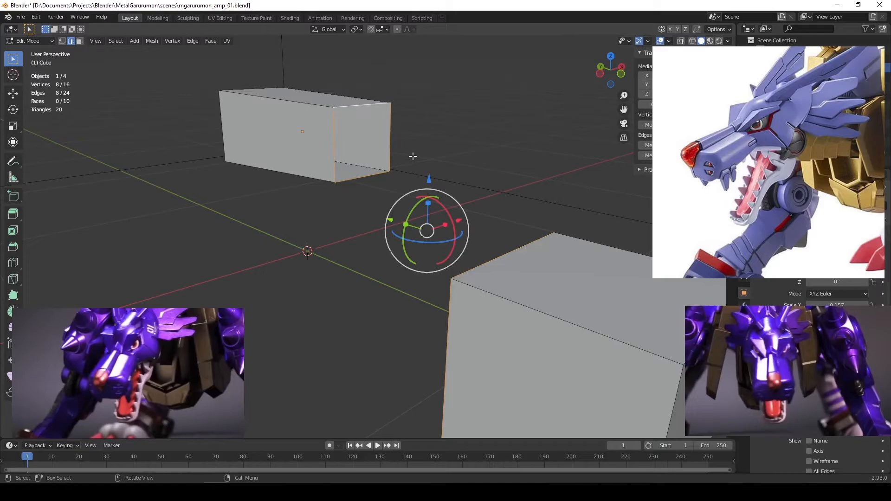
middle_drag(358, 106, 484, 245)
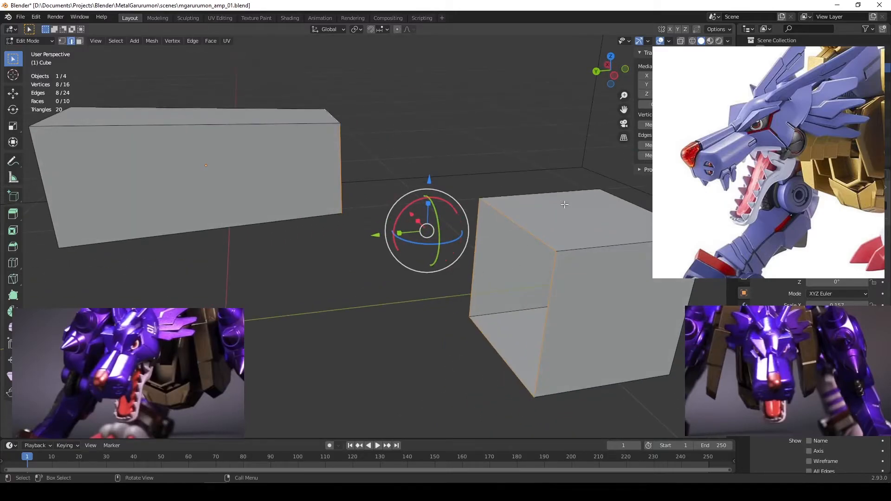
middle_drag(506, 198, 449, 197)
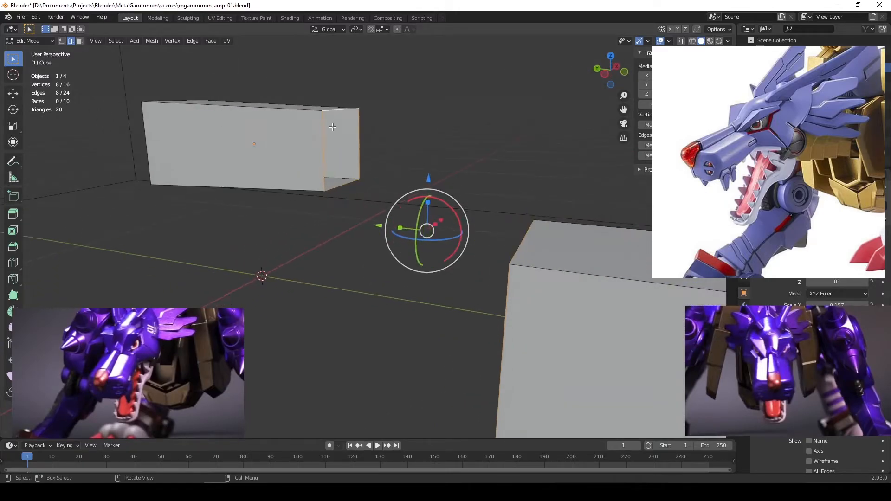
middle_drag(501, 260, 495, 241)
middle_drag(483, 194, 467, 164)
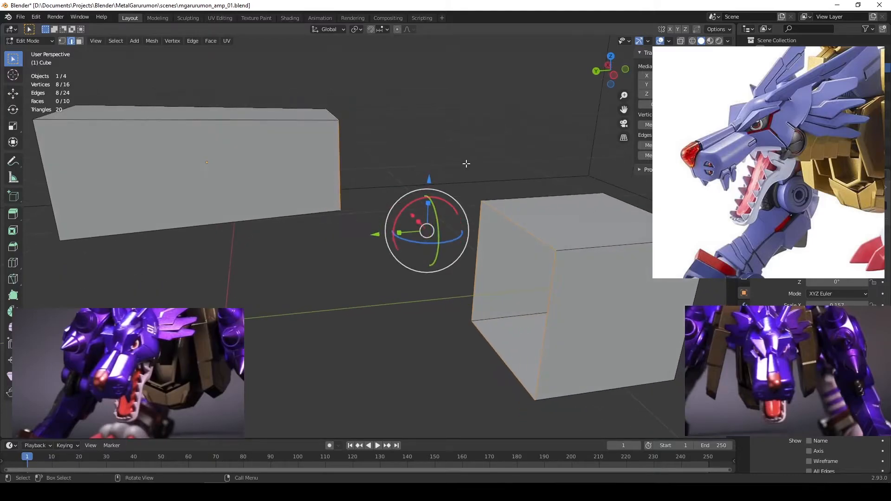
middle_drag(312, 120, 348, 162)
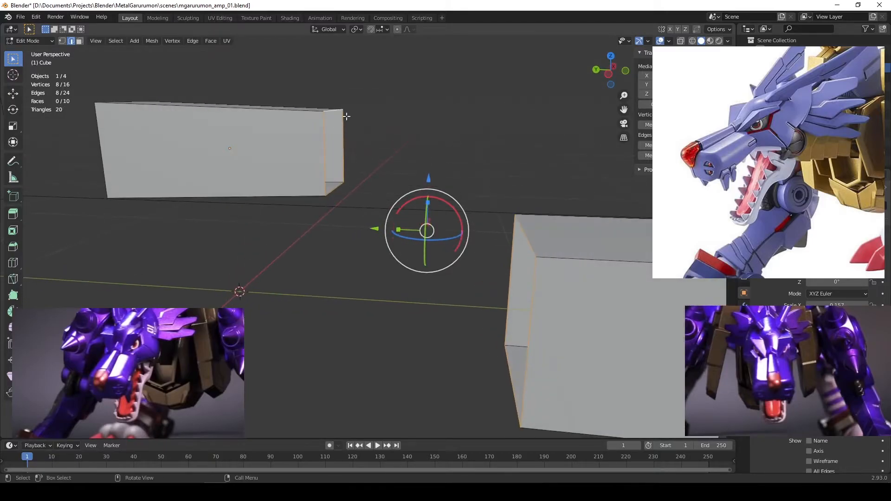
middle_drag(273, 203, 308, 224)
middle_drag(452, 173, 398, 135)
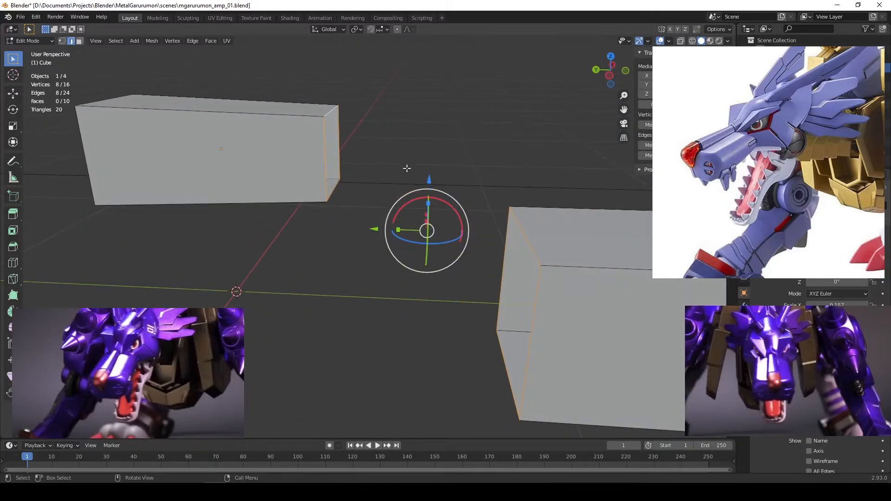
Connect the two open ends with Bridge Edge Loops and return to Object Mode to inspect the joined shape.
right_click(416, 144)
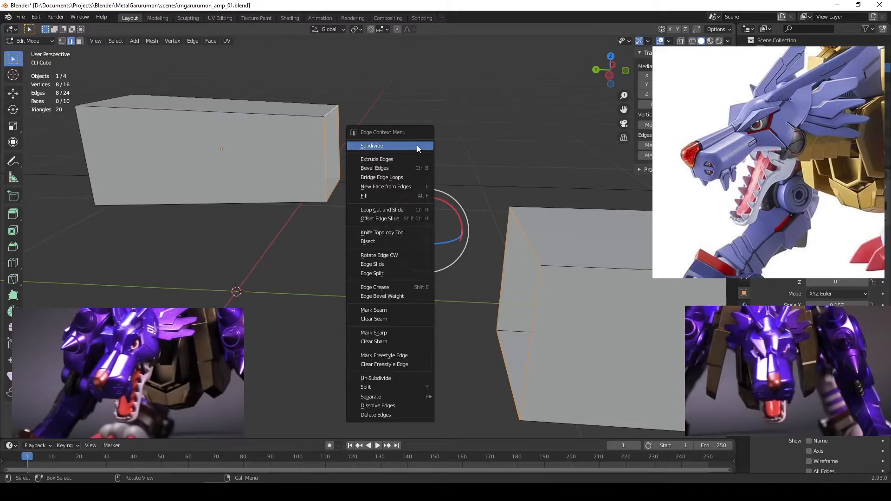
click(373, 177)
middle_drag(473, 286, 505, 181)
key(Tab)
scroll(505, 180, down, 5)
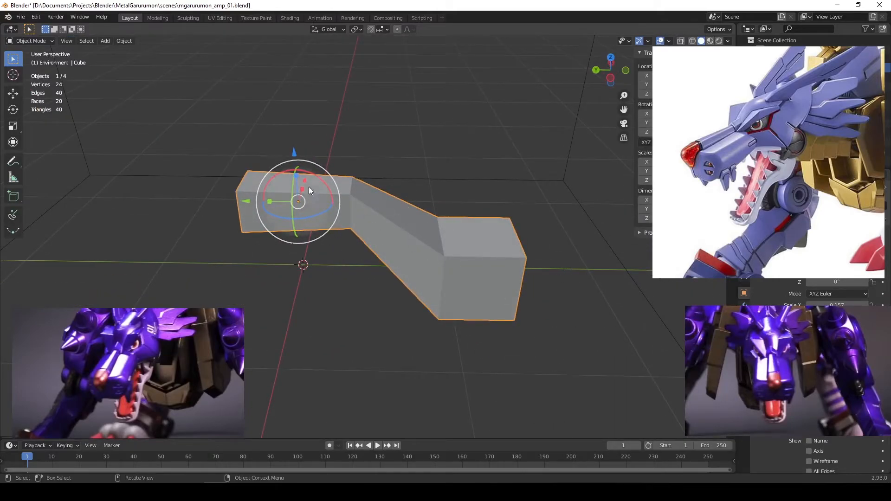
middle_drag(395, 260, 435, 237)
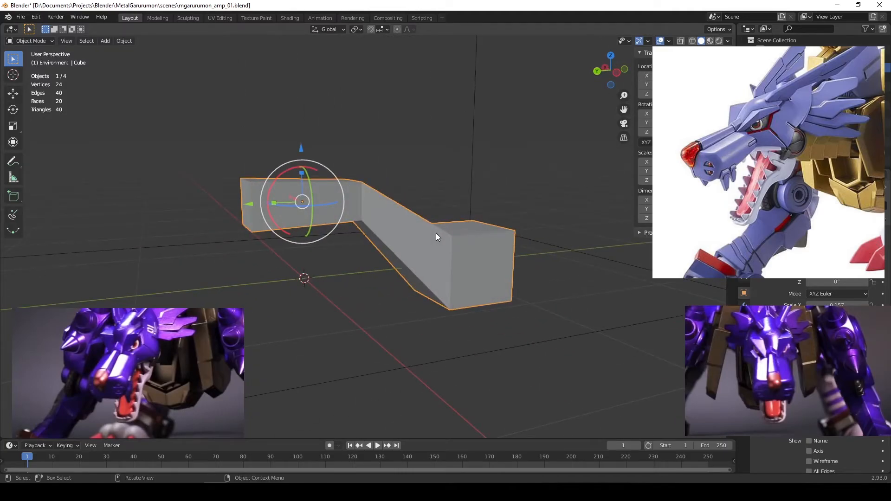
middle_drag(427, 218, 388, 243)
middle_drag(443, 229, 418, 232)
Undo the bridge between the tapered block and the cube, going back to Edit Mode with both ends open.
key(Tab)
key(ctrl+z)
key(ctrl+z)
key(ctrl+z)
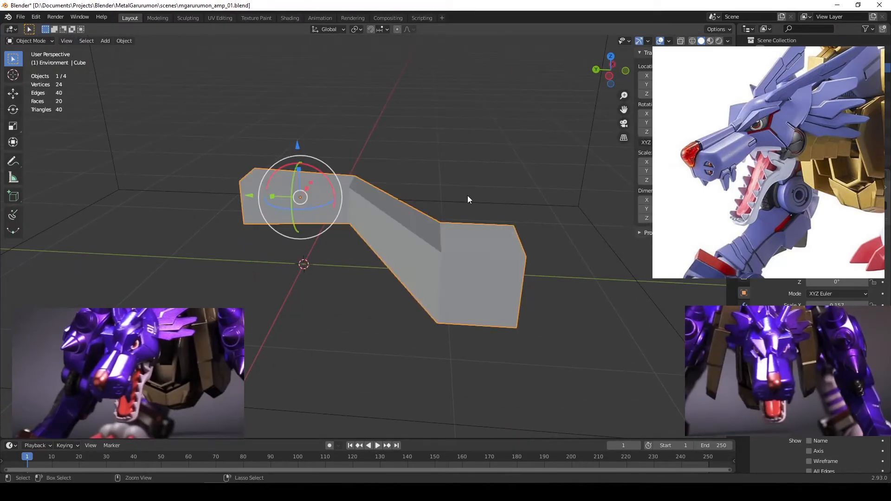
middle_drag(450, 202, 464, 201)
Select only the upper edge of the cube's open end.
click(464, 201)
scroll(463, 201, up, 3)
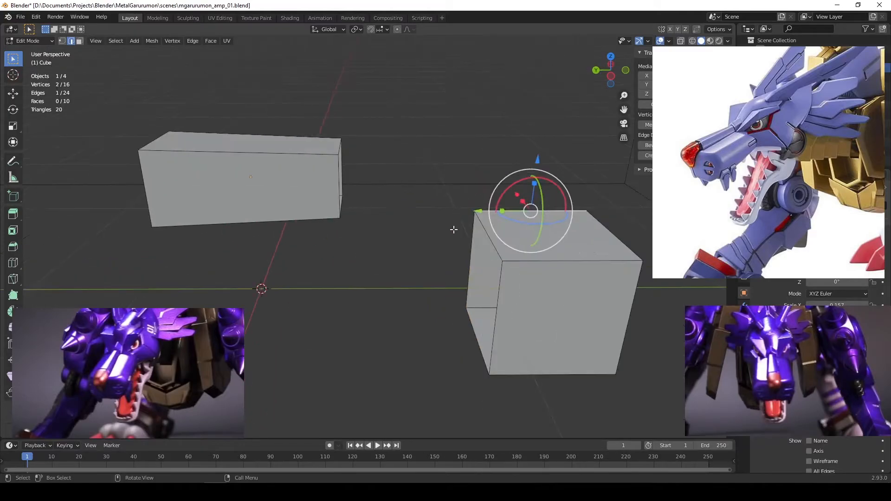
click(491, 247)
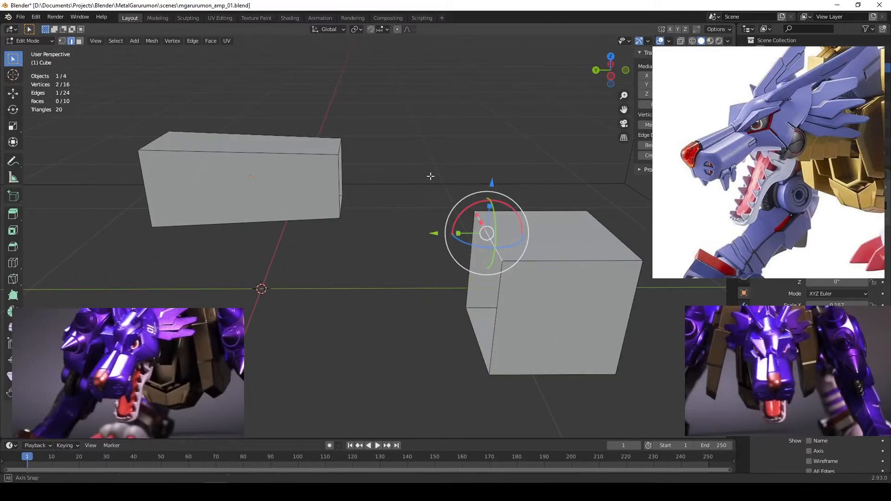
Try to fill a face between the facing top edges of the two boxes, undoing it again.
middle_drag(431, 177, 353, 138)
shift+click(346, 136)
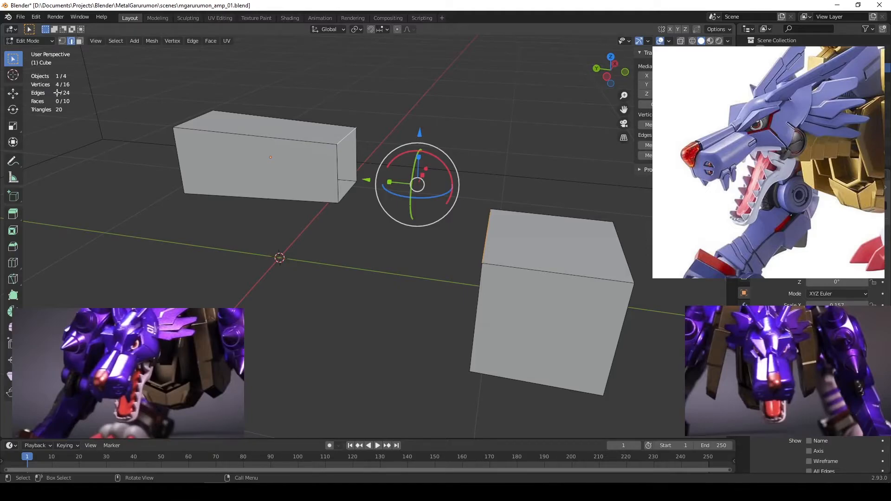
middle_drag(283, 113, 445, 129)
key(f)
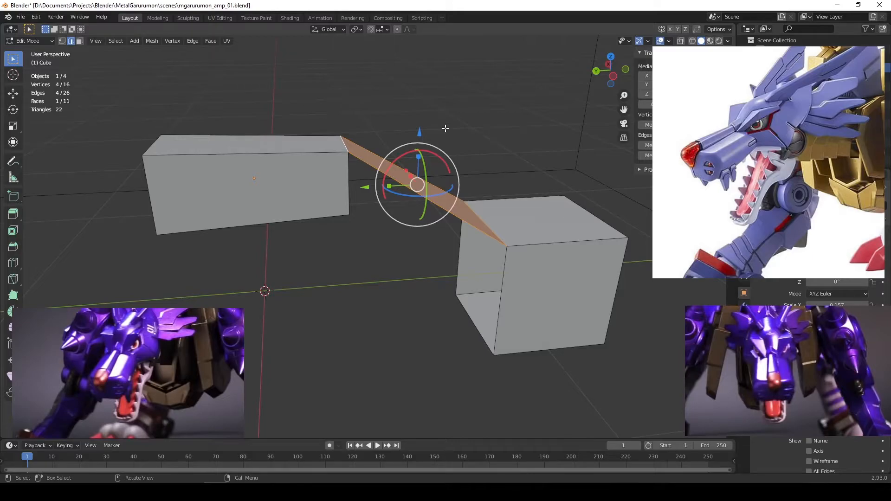
right_click(445, 128)
click(452, 128)
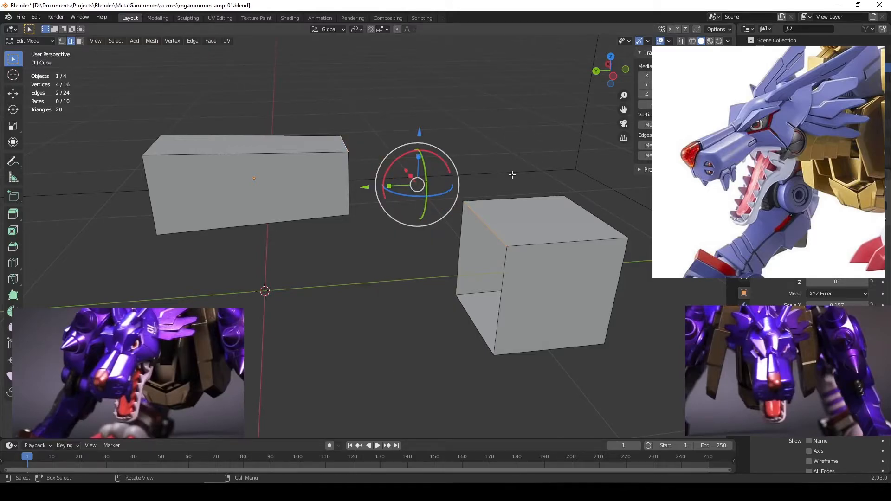
middle_drag(457, 250, 440, 244)
key(Tab)
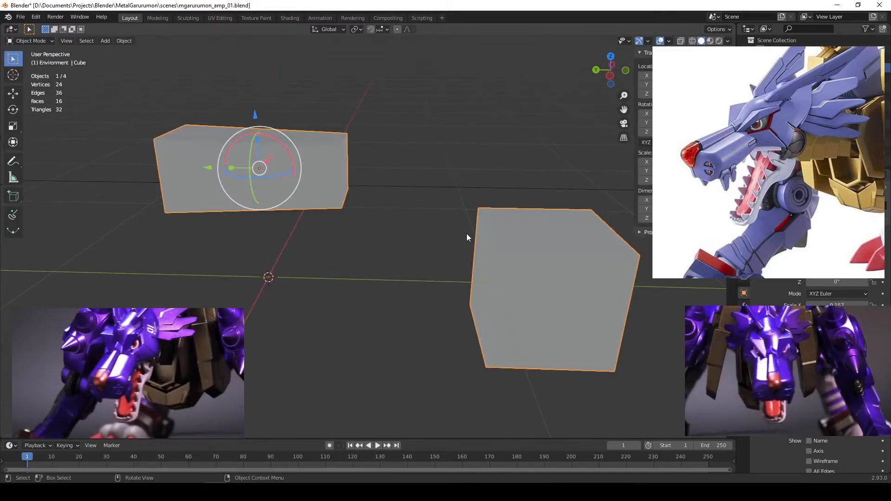
key(Tab)
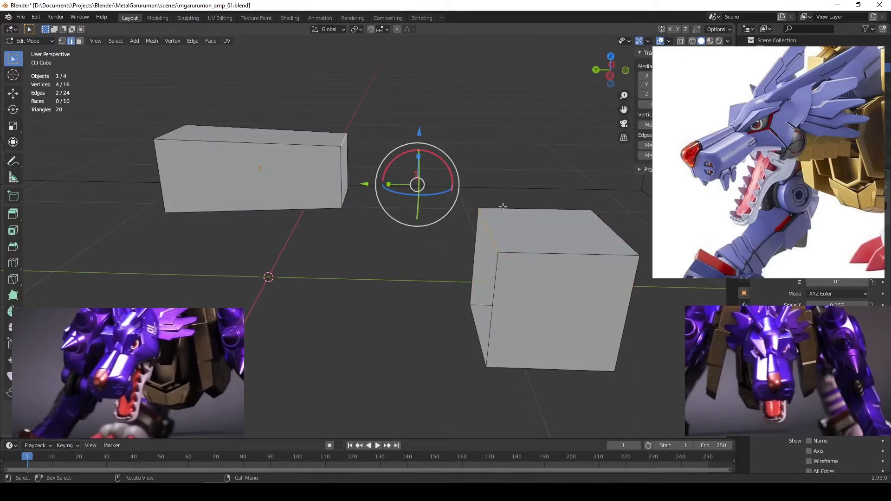
Delete all faces of the smaller open box, selecting them in face mode with X-ray display enabled.
key(3)
middle_drag(455, 195, 483, 193)
drag(436, 168, 632, 423)
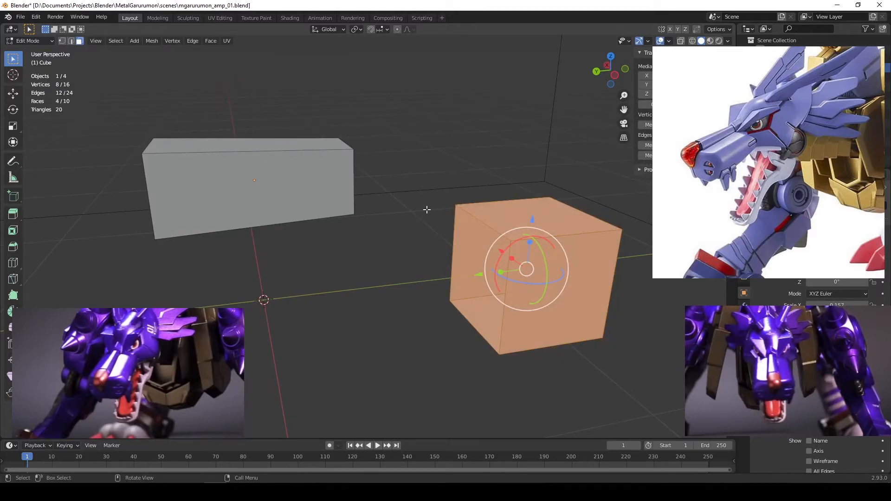
click(443, 179)
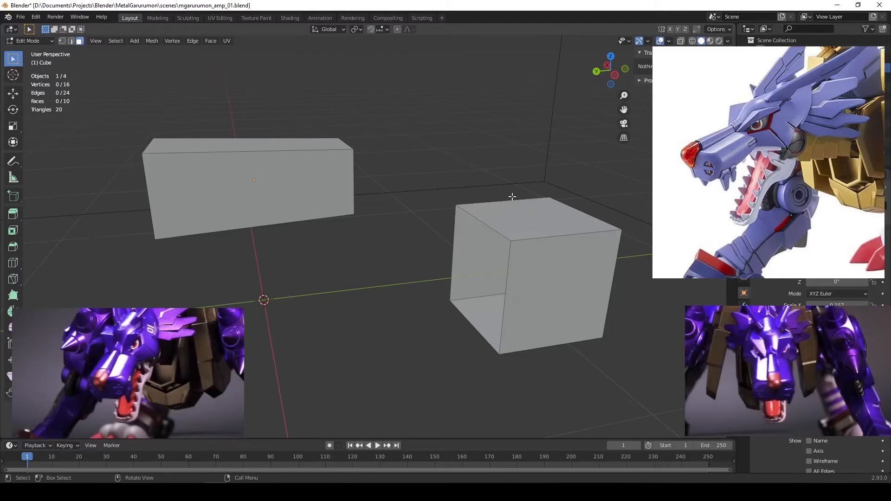
key(alt+z)
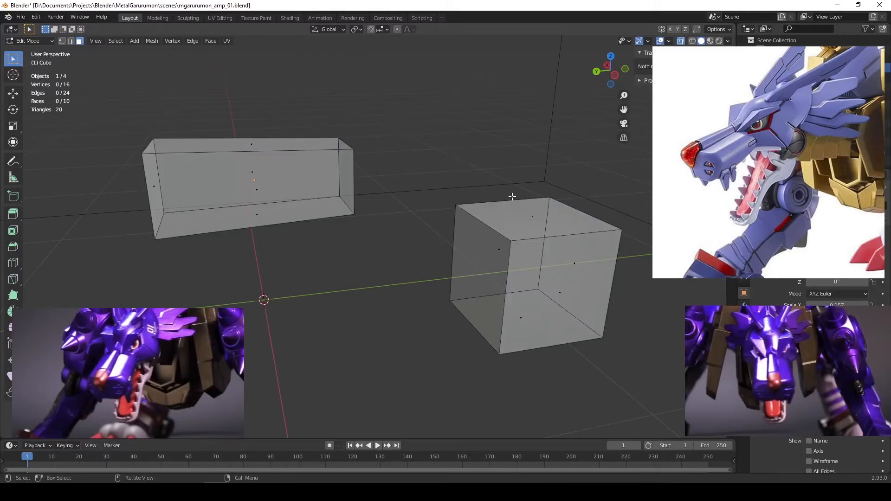
mouse_move(469, 255)
middle_down()
mouse_move(492, 246)
mouse_move(473, 249)
middle_up()
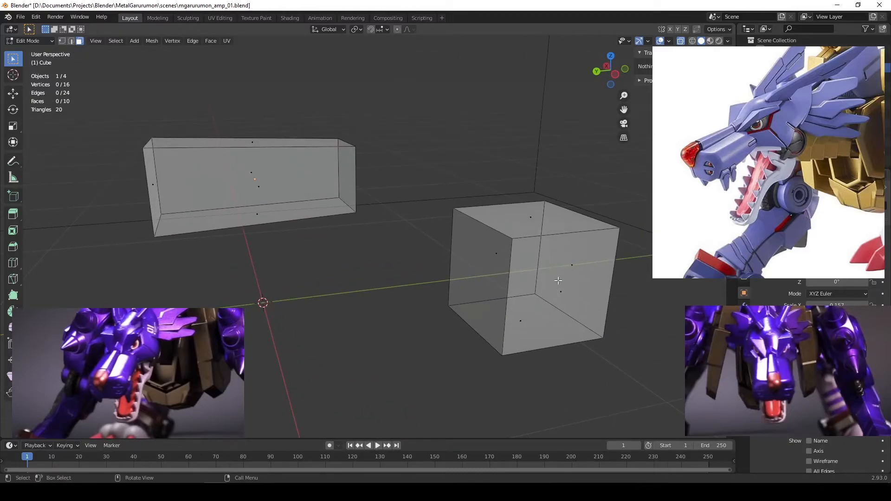
middle_drag(559, 302, 532, 273)
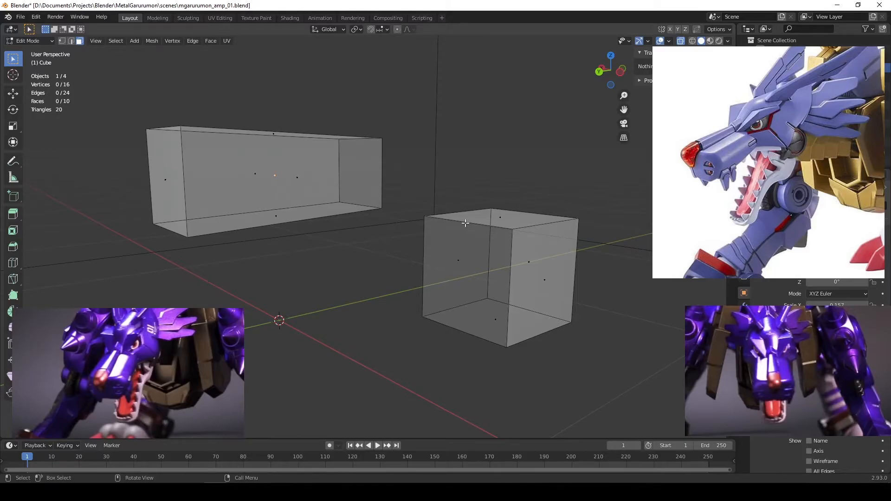
drag(425, 182, 601, 410)
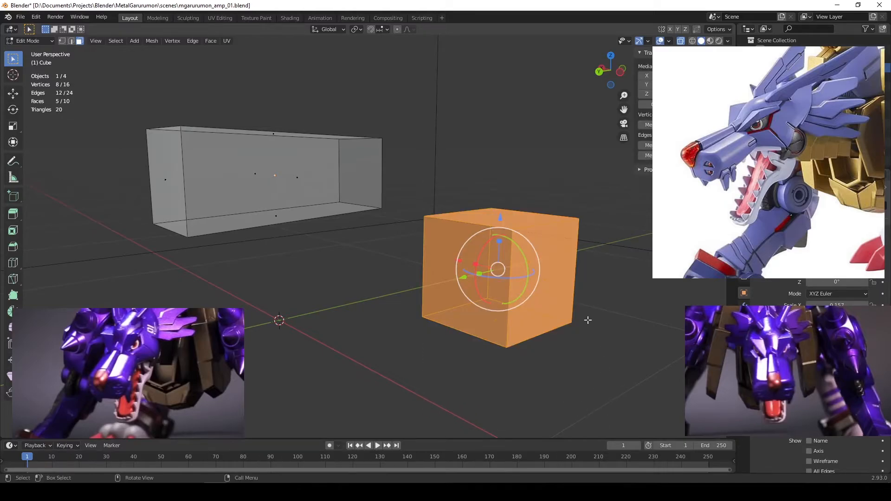
key(x)
click(536, 310)
alt+drag(377, 222, 384, 226)
key(alt+z)
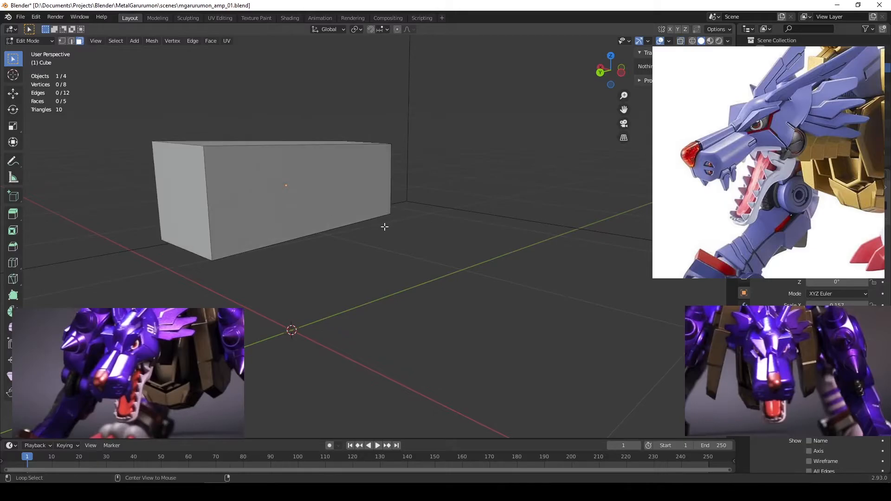
In right orthographic view, box-select the remaining box's narrow-end vertices in vertex mode without X-ray, clearing the selection afterwards.
middle_drag(384, 227, 377, 245)
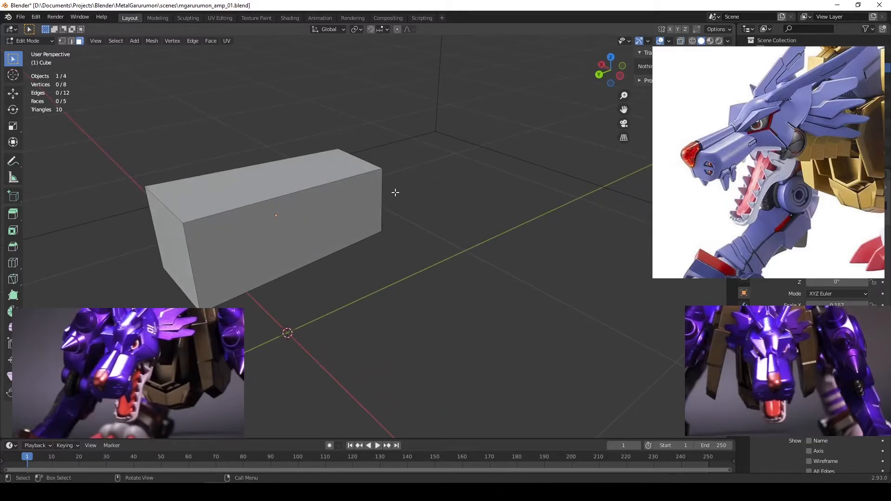
key(Tab)
middle_drag(326, 199, 395, 194)
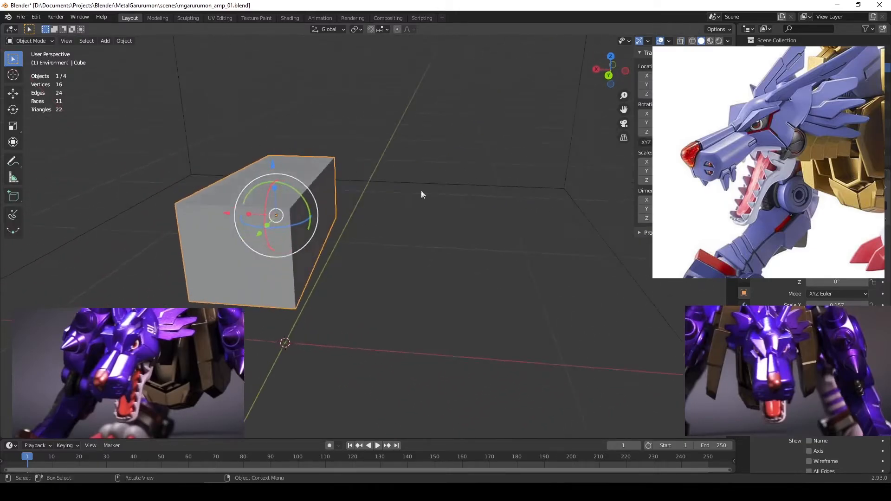
middle_drag(554, 134, 408, 141)
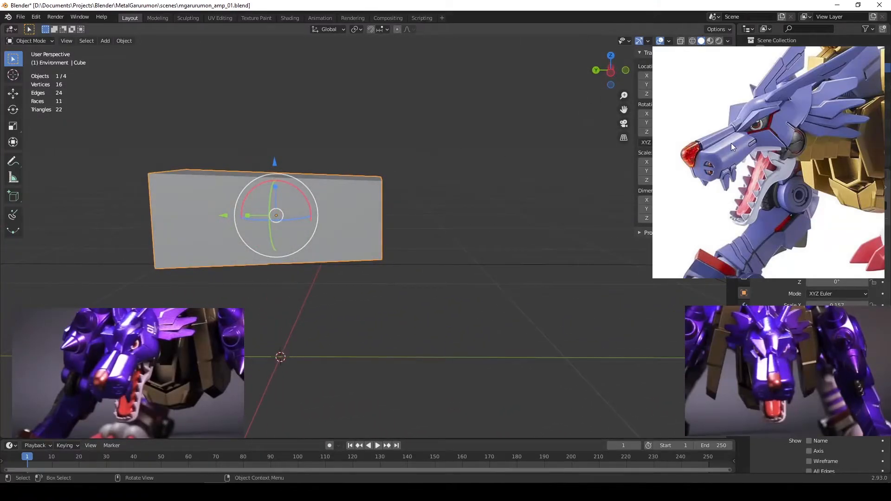
middle_drag(449, 173, 374, 188)
key(KP_3)
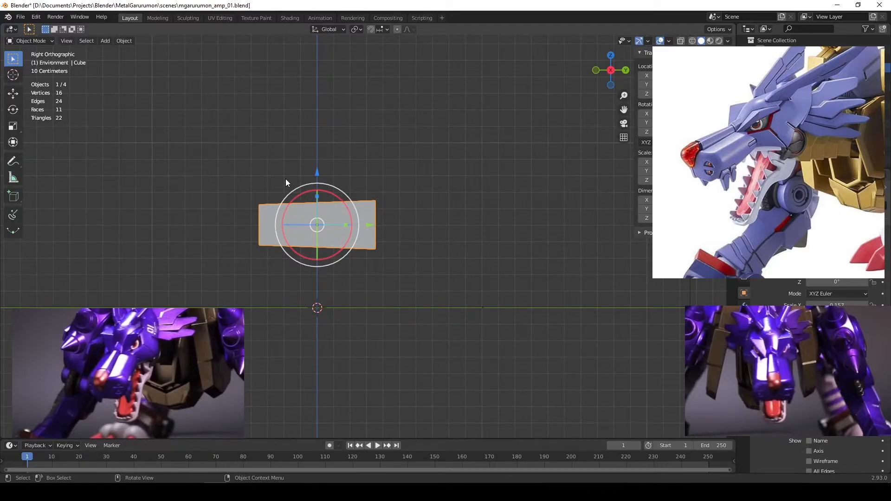
key(Tab)
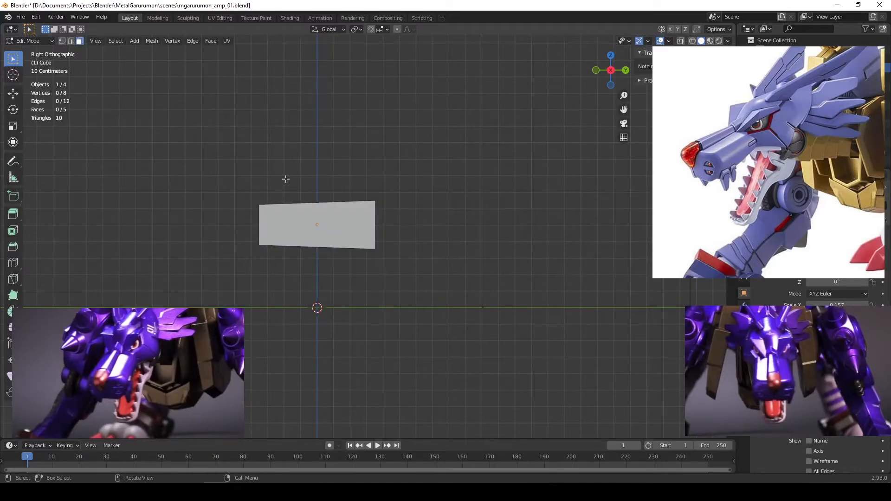
key(1)
drag(194, 136, 327, 300)
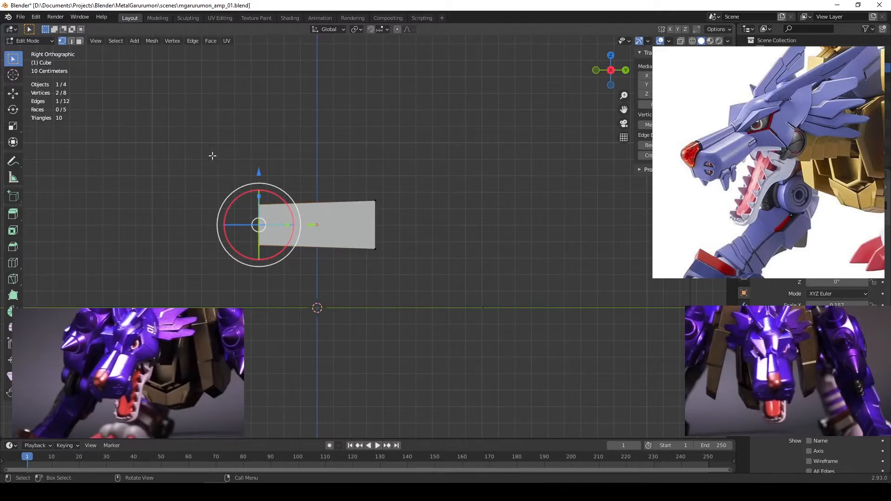
middle_drag(205, 163, 280, 179)
key(KP_3)
click(334, 157)
Compare the box with X-ray display on and off.
key(alt+z)
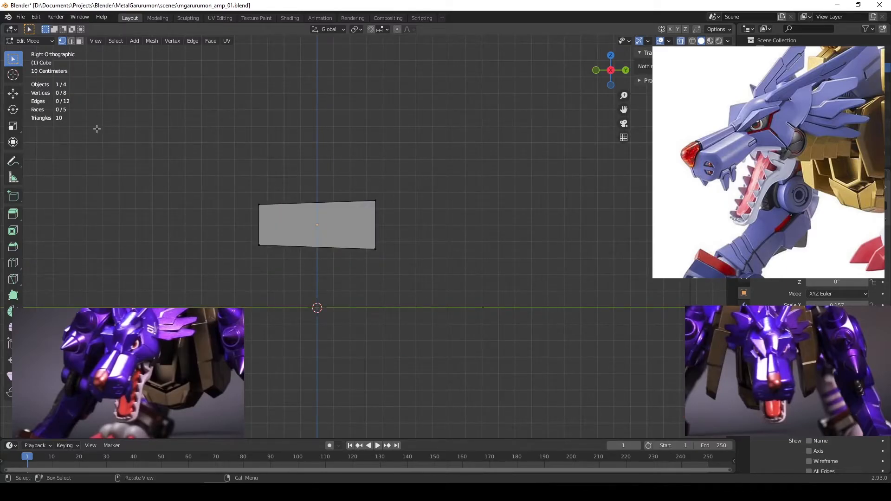
key(alt+z)
key(alt+z)
key(alt+z)
key(alt+z)
key(alt+z)
key(alt+z)
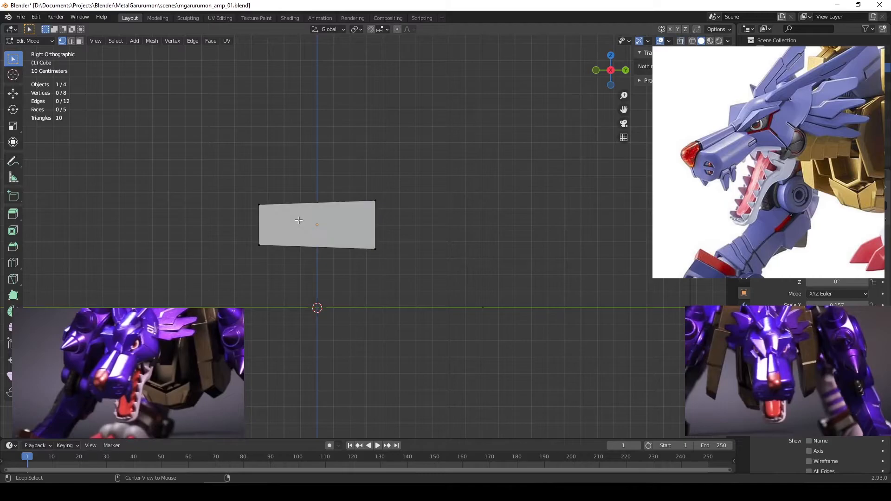
key(alt+z)
key(alt+z)
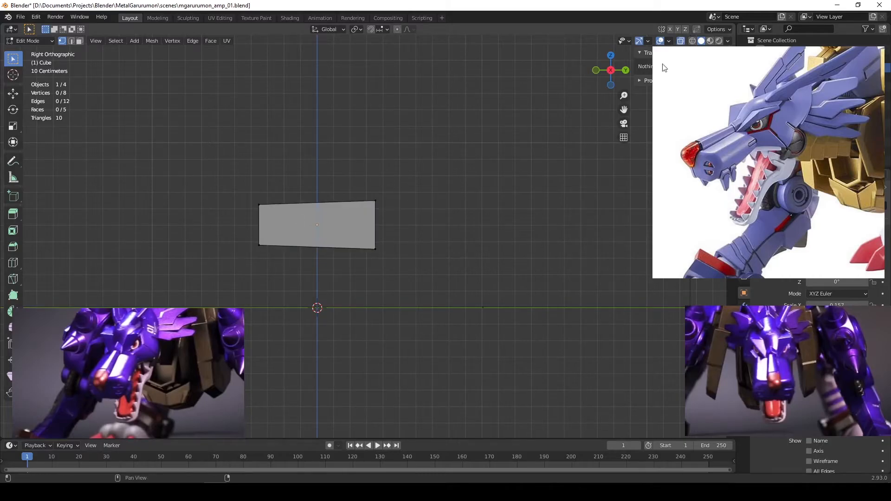
click(680, 42)
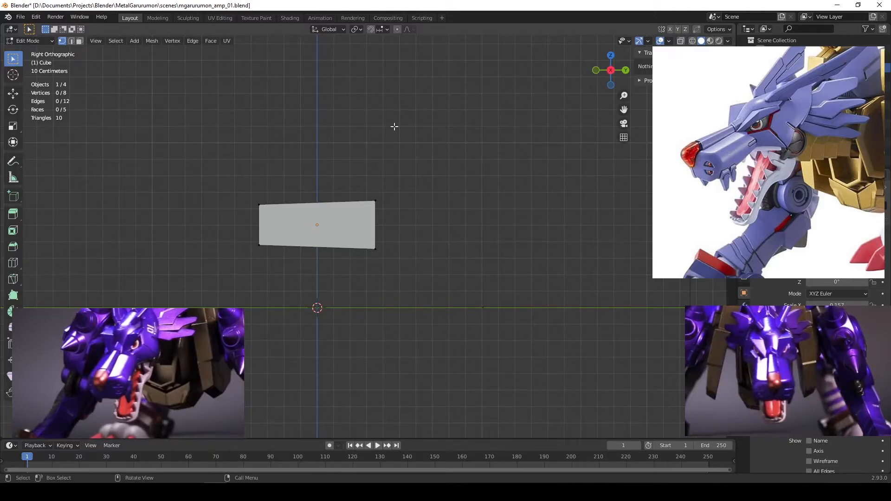
click(683, 41)
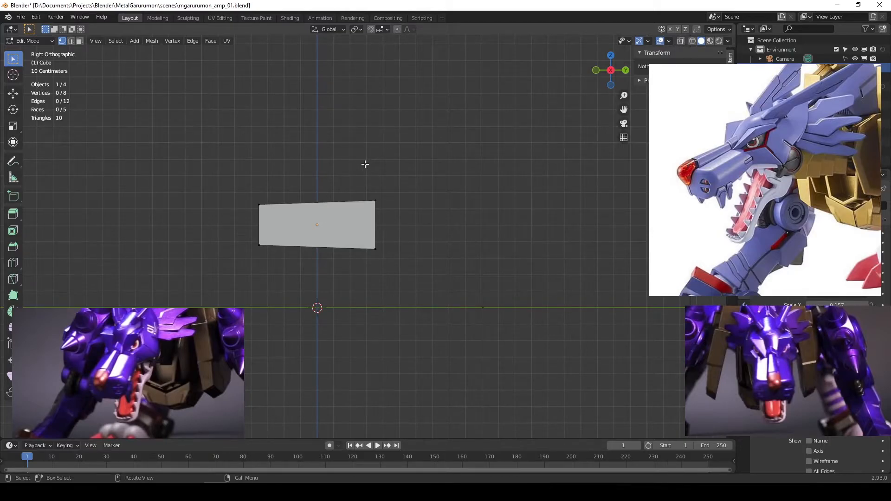
With X-ray display on, scale up the narrow end's four vertices slightly and rescale the four vertices at the other end.
middle_drag(280, 150, 233, 150)
drag(358, 135, 453, 264)
key(s)
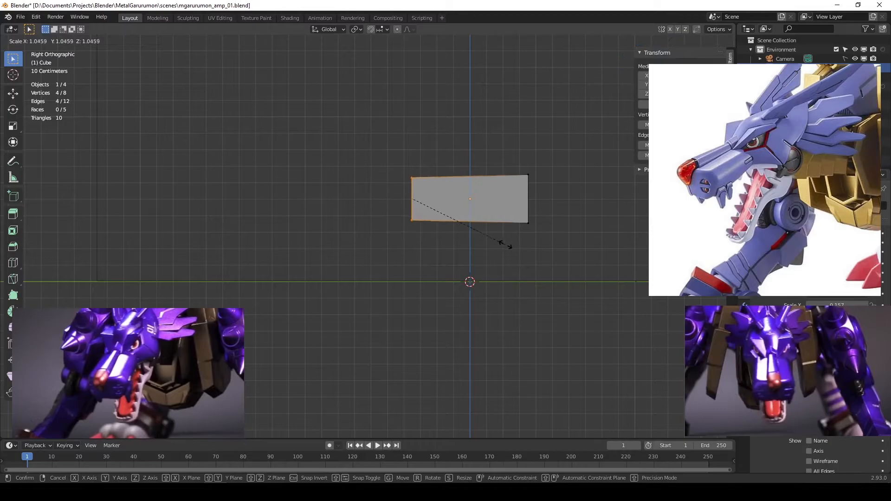
click(517, 244)
drag(574, 142, 512, 246)
key(s)
click(544, 240)
click(544, 241)
middle_drag(541, 244, 385, 278)
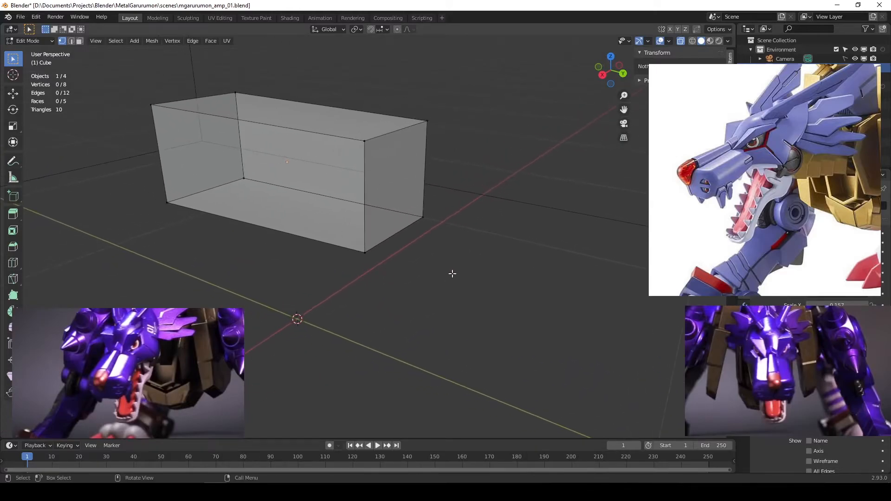
Turn off X-ray display and delete the closed end face of the box.
key(alt+z)
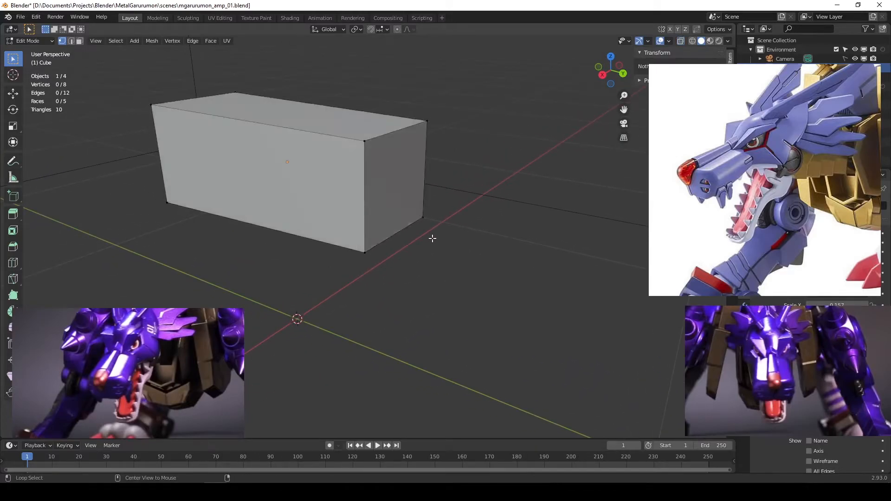
key(3)
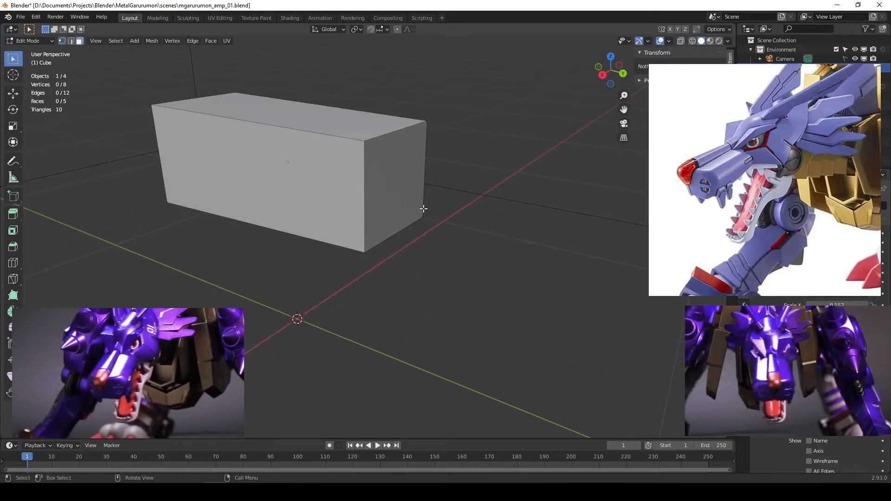
click(397, 169)
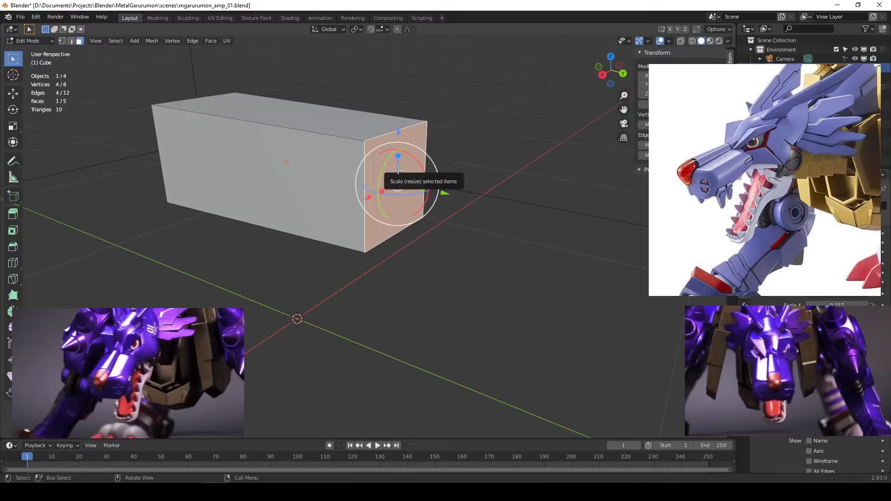
key(x)
click(379, 170)
Fill the box's opposite open end with a face built from its top and bottom edges.
middle_drag(221, 168, 244, 146)
key(2)
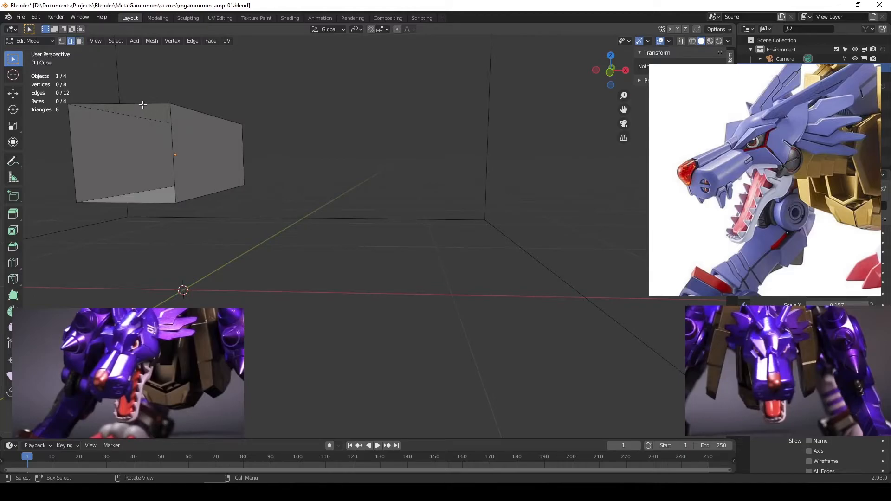
click(142, 105)
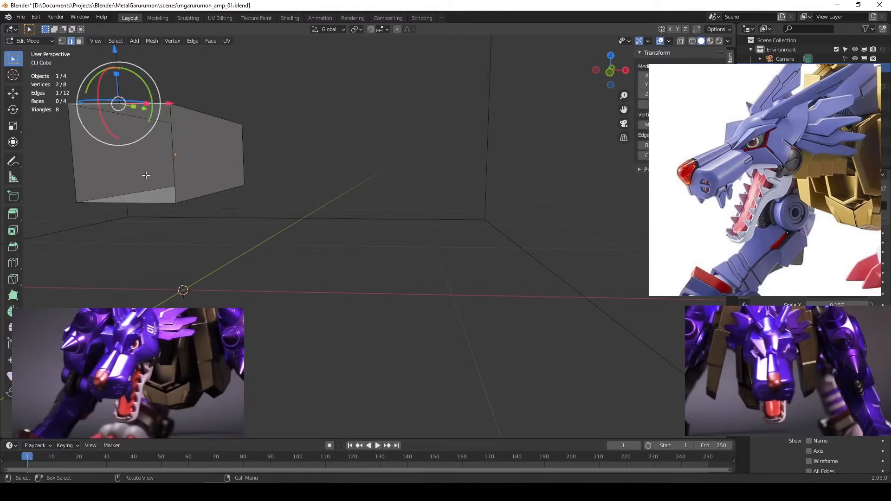
shift+click(133, 202)
middle_drag(232, 197, 356, 258)
key(f)
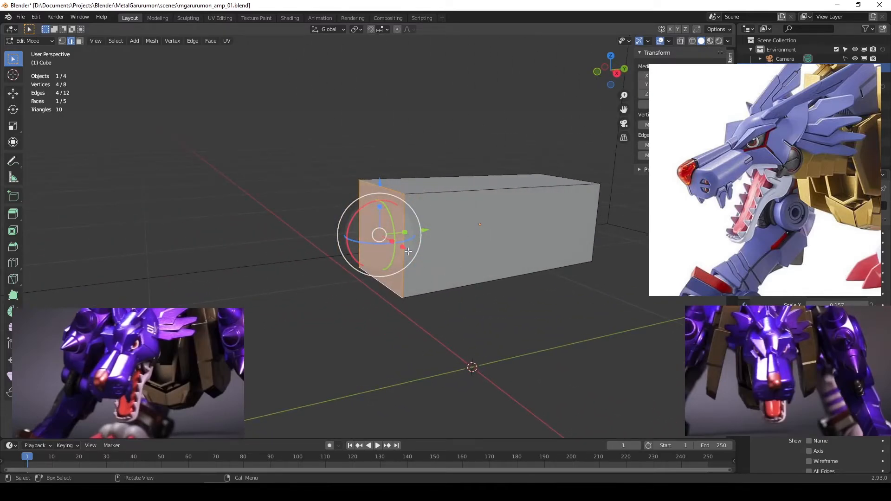
Try to move an upper corner vertex of the new end face along the Y axis.
key(alt+a)
key(1)
click(405, 194)
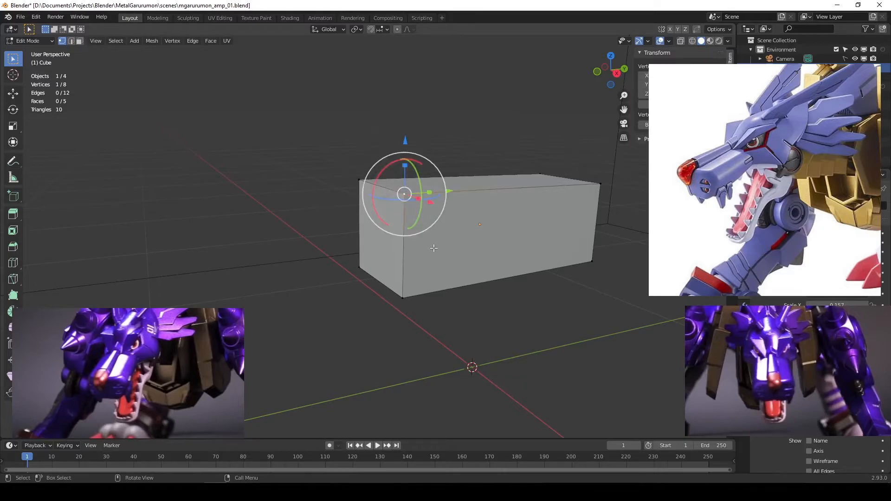
key(g)
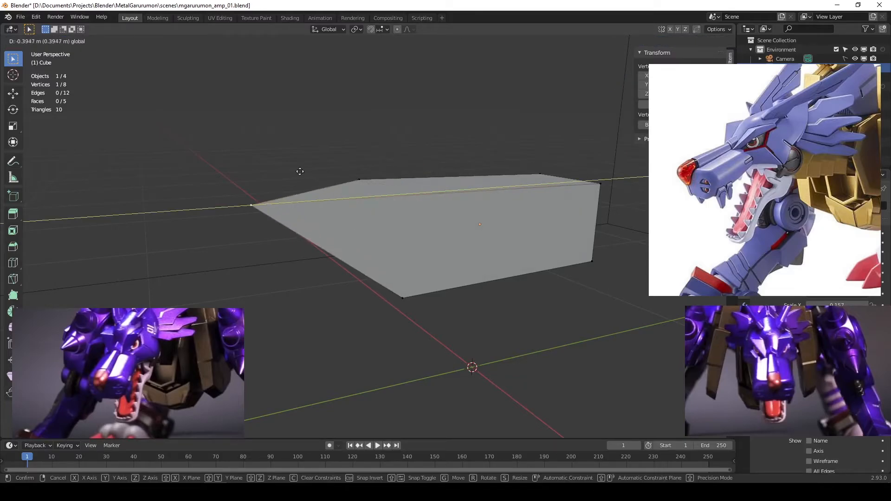
right_click(460, 161)
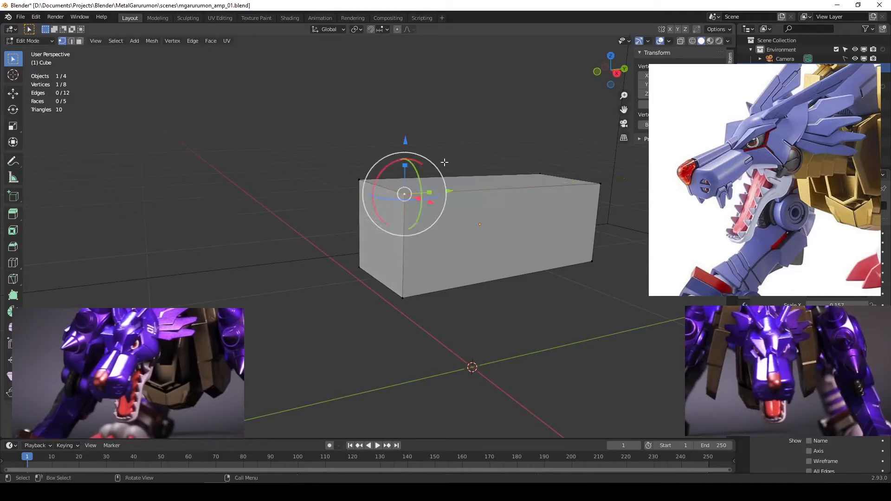
middle_drag(440, 163, 495, 191)
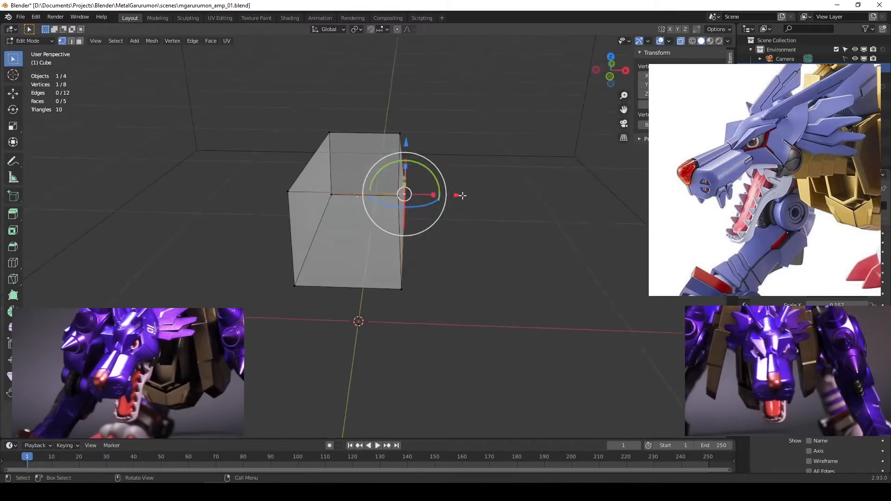
key(g)
key(x)
right_click(467, 176)
middle_drag(459, 175, 341, 200)
middle_drag(575, 182, 333, 229)
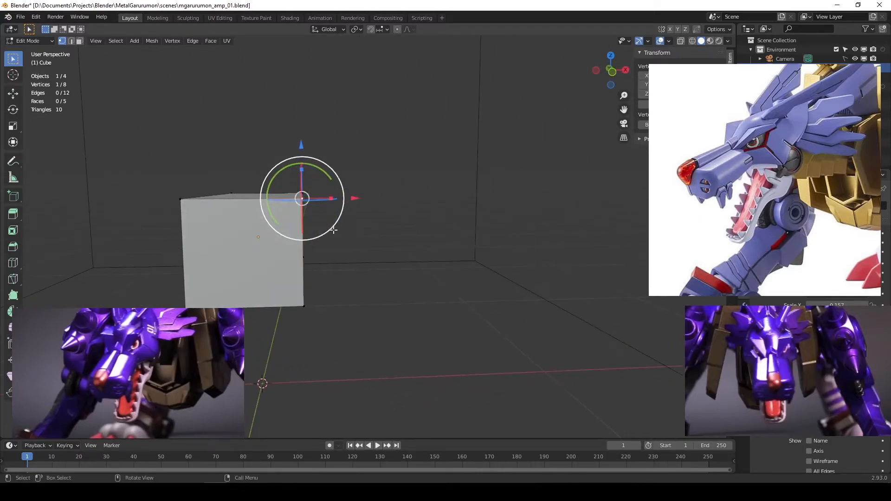
In top view and Object Mode, move the whole box about 0.16 m along X so its inner side sits near the Y axis.
key(KP_7)
key(Tab)
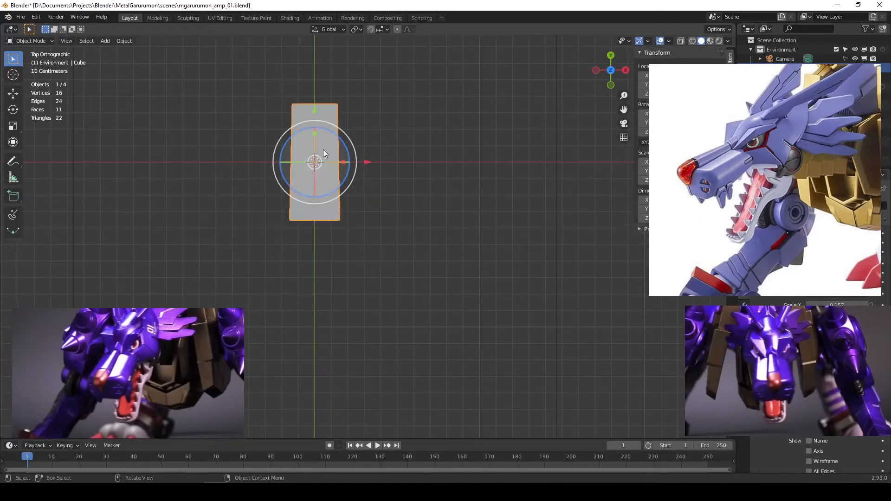
key(g)
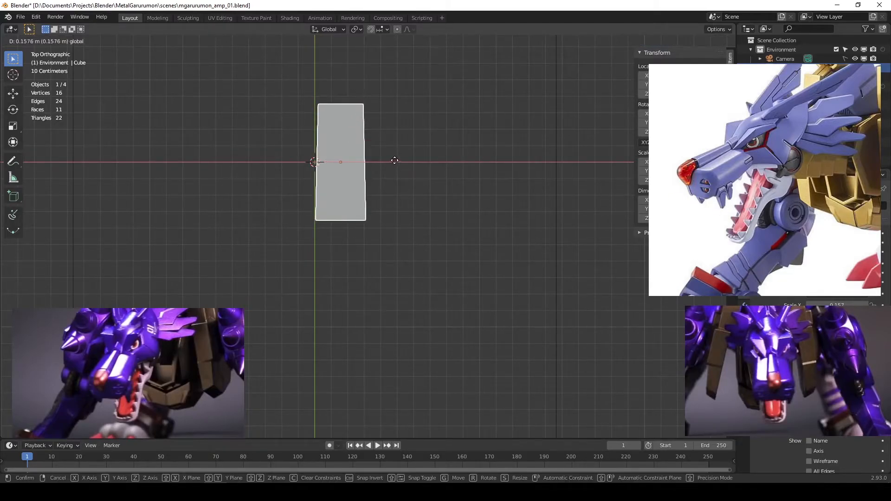
click(394, 160)
With X-ray display on in Edit Mode, select the four vertices of the box's inner side and scale them flat along X.
key(Tab)
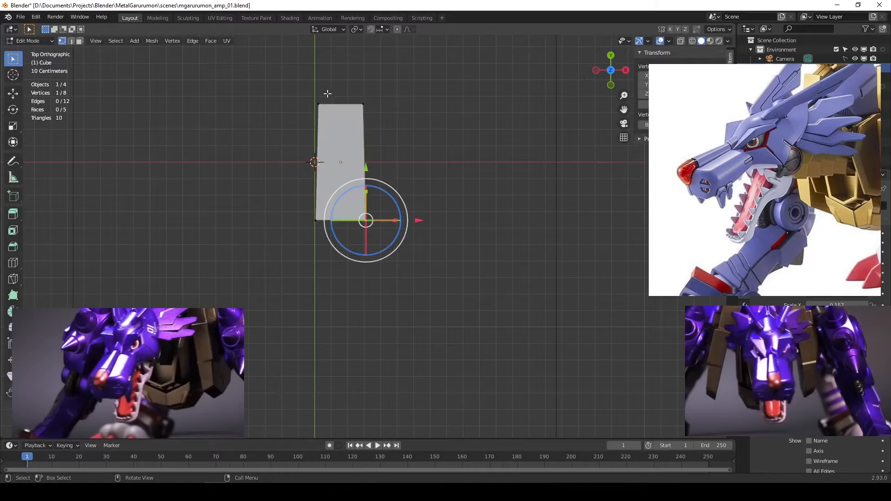
key(alt+z)
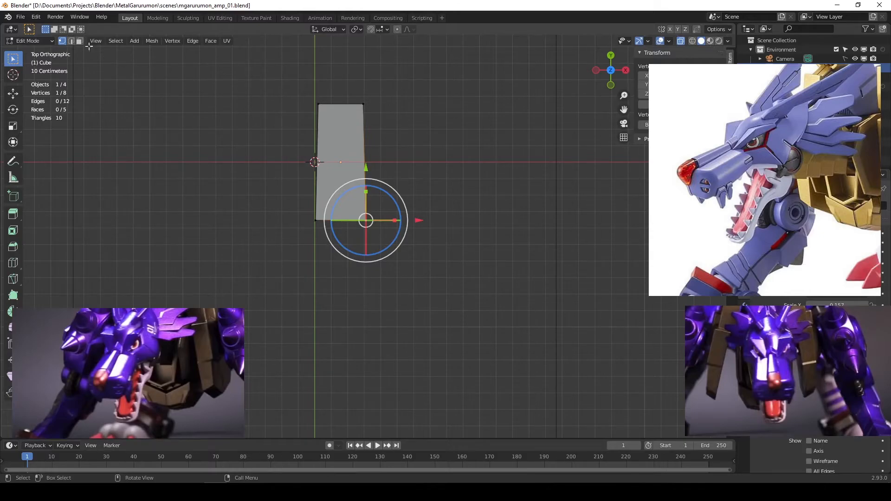
click(71, 41)
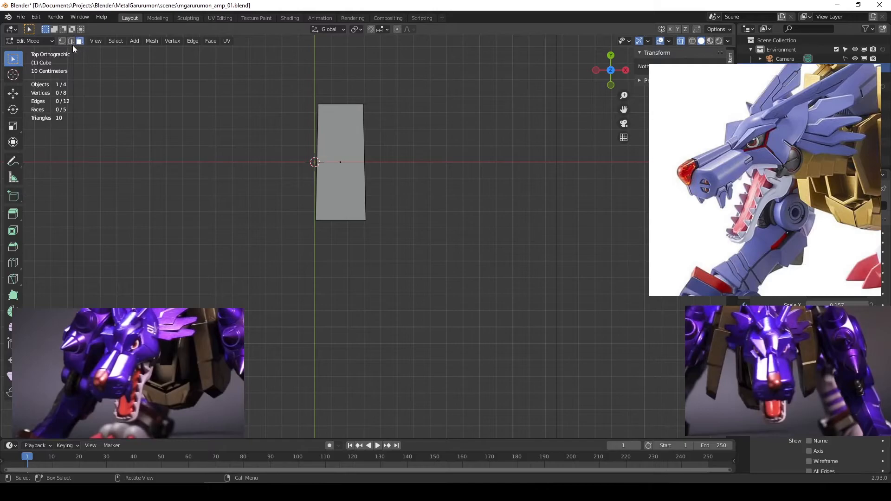
drag(260, 67, 349, 268)
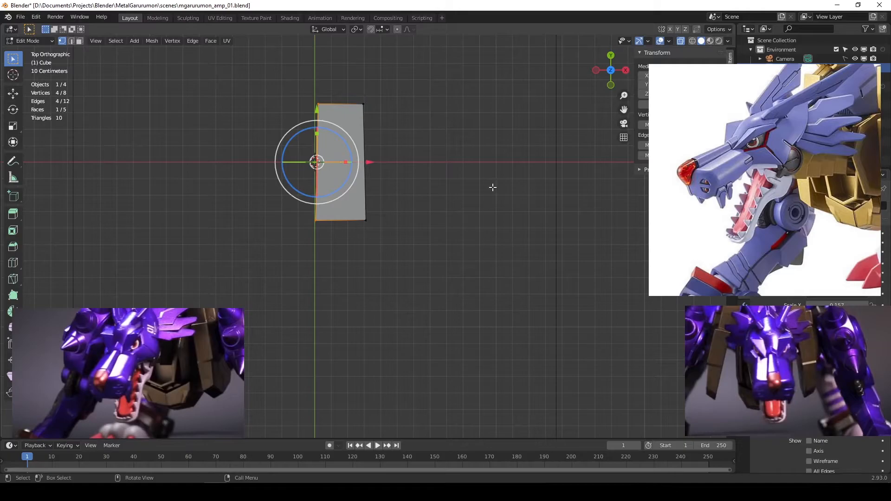
key(s)
key(x)
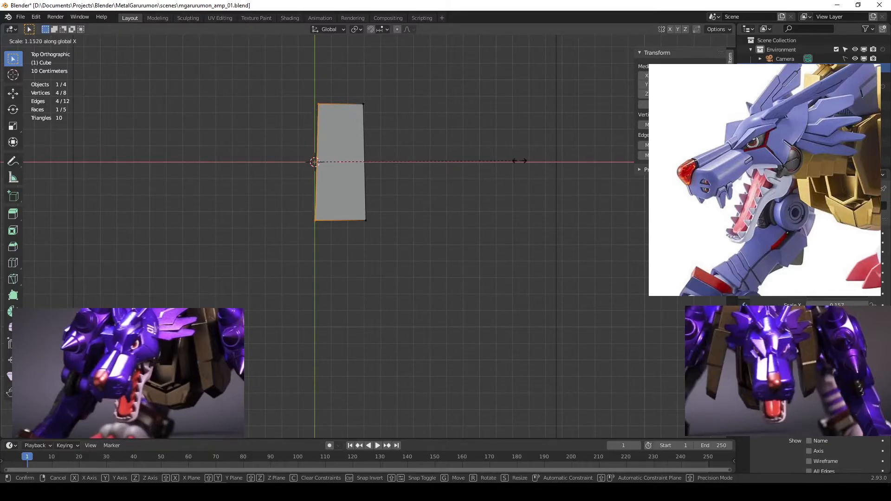
click(317, 162)
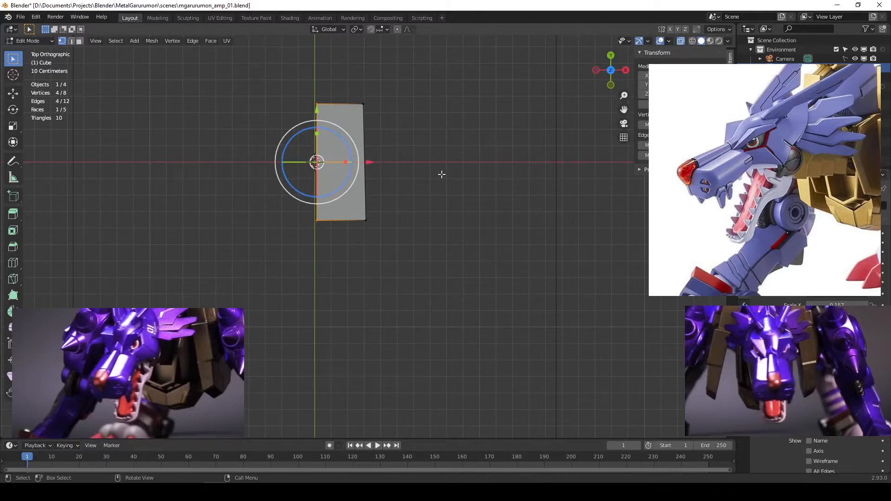
Move the flattened inner side along X onto the Y axis line and deselect it.
middle_drag(411, 213, 439, 150)
key(KP_7)
scroll(368, 112, up, 1)
drag(361, 147, 355, 147)
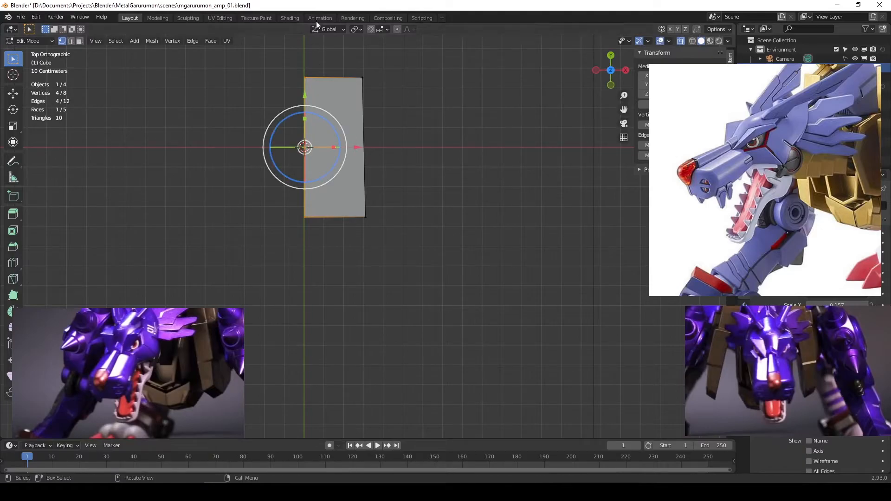
click(466, 174)
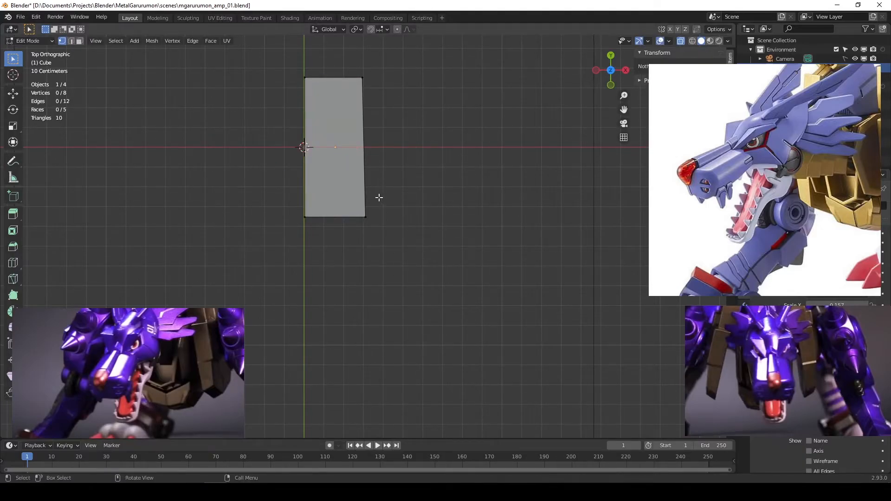
Try to move the vertical edge at the box's front outer corner.
middle_drag(414, 254, 371, 158)
scroll(371, 157, down, 5)
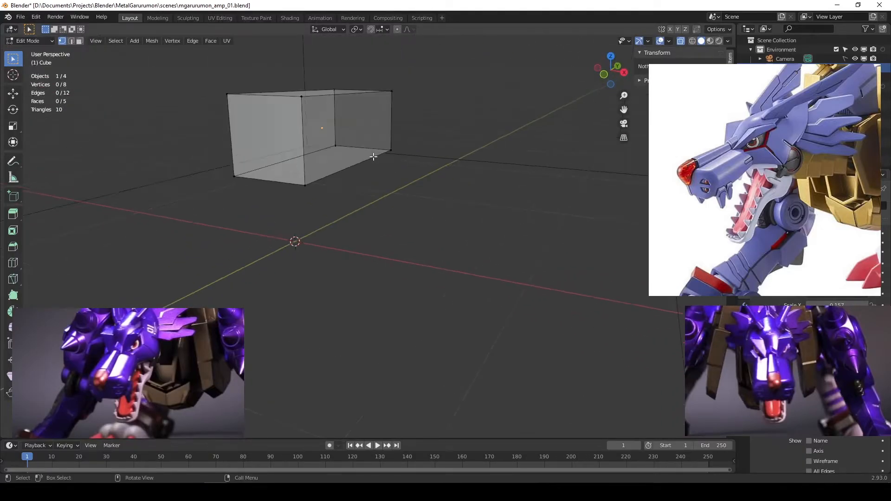
scroll(374, 157, up, 3)
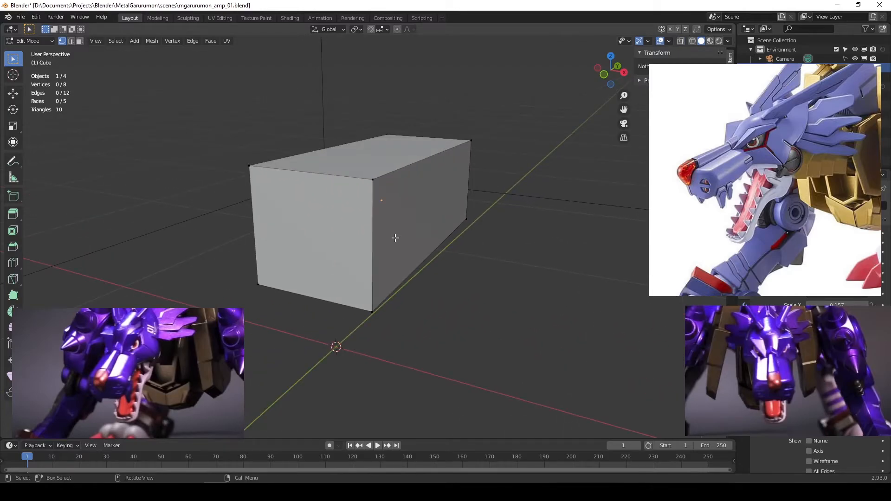
key(2)
click(374, 227)
middle_drag(374, 227, 450, 198)
key(g)
click(414, 221)
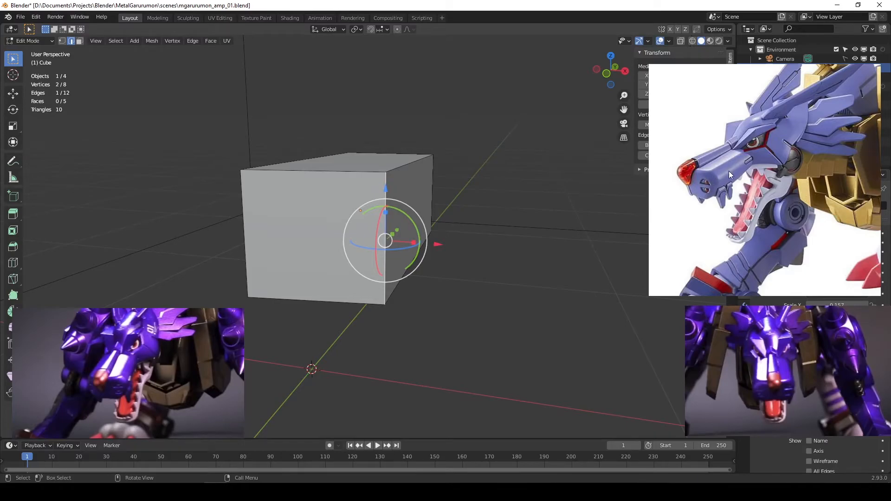
middle_drag(493, 196, 444, 192)
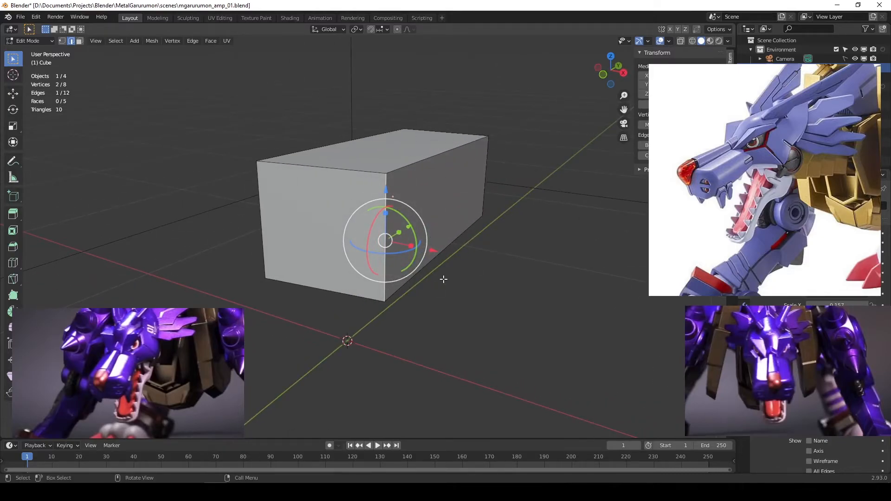
Try a horizontal loop cut halfway up the box and undo it.
key(ctrl+r)
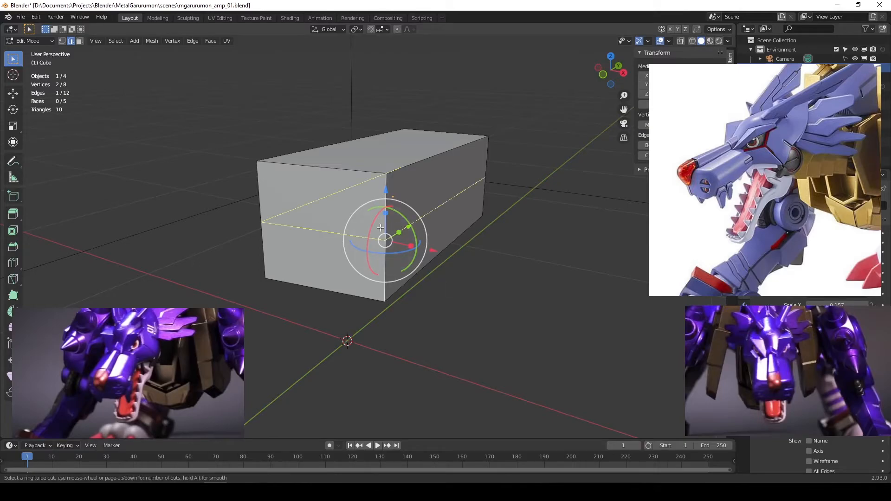
click(402, 210)
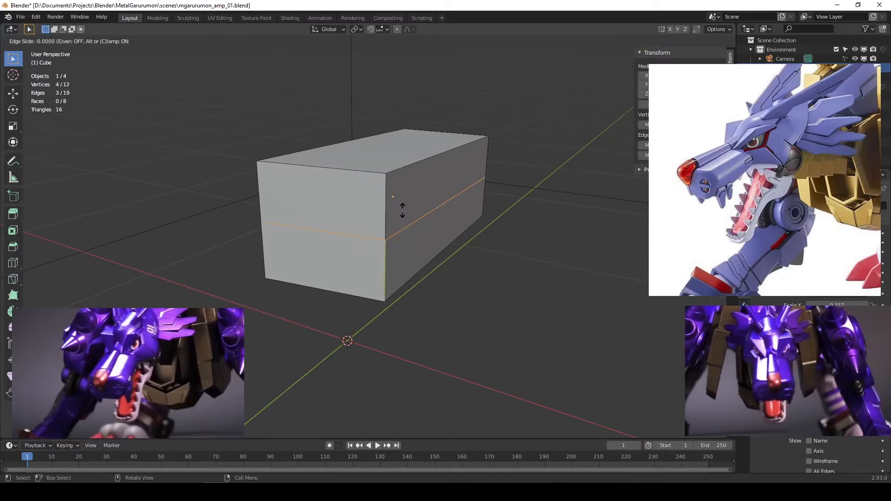
right_click(402, 210)
key(ctrl+z)
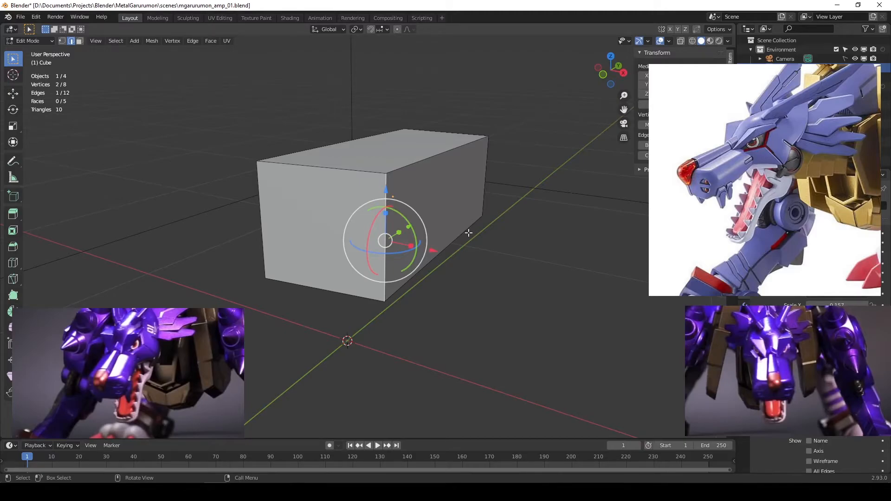
Add a horizontal loop cut around the box, keeping it centred at mid-height.
middle_drag(441, 252, 432, 253)
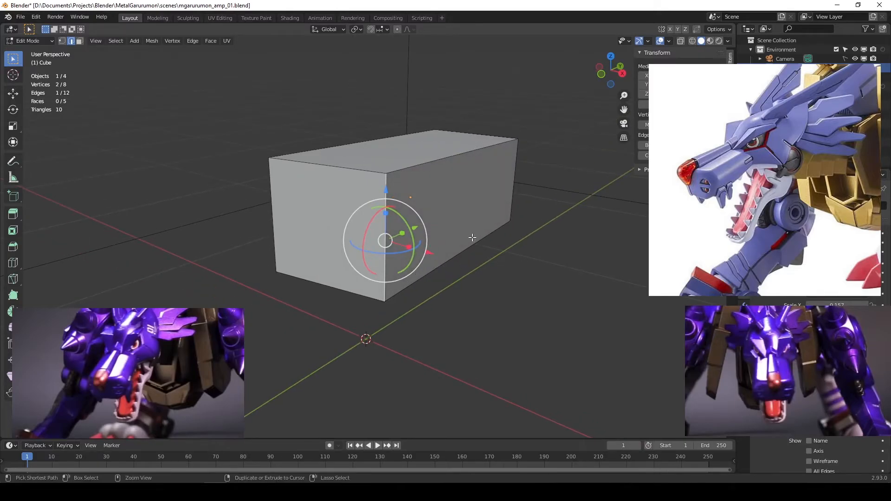
key(ctrl+r)
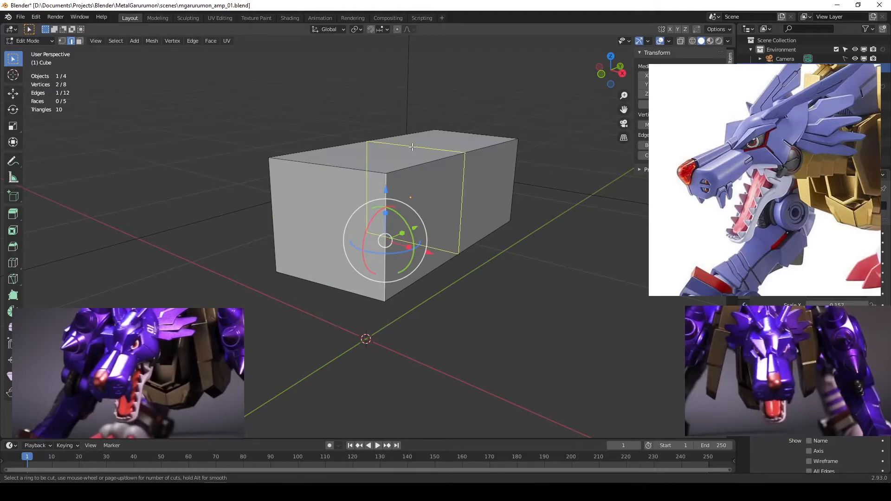
click(385, 216)
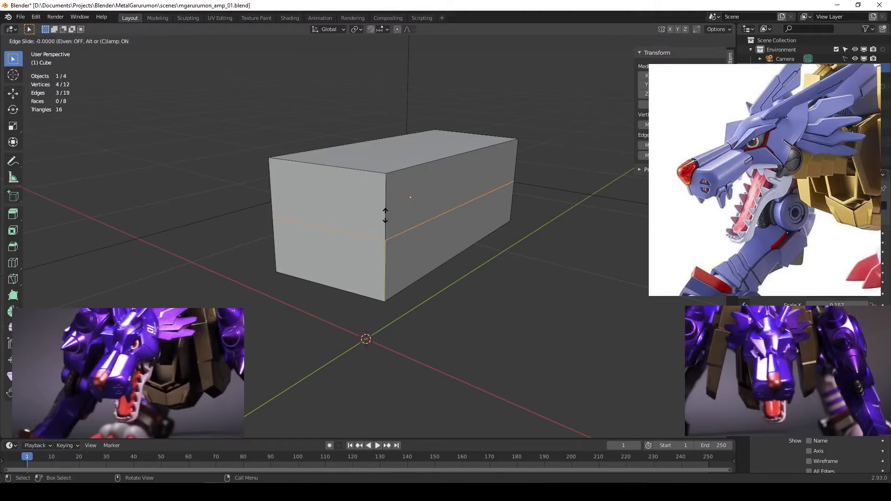
right_click(385, 215)
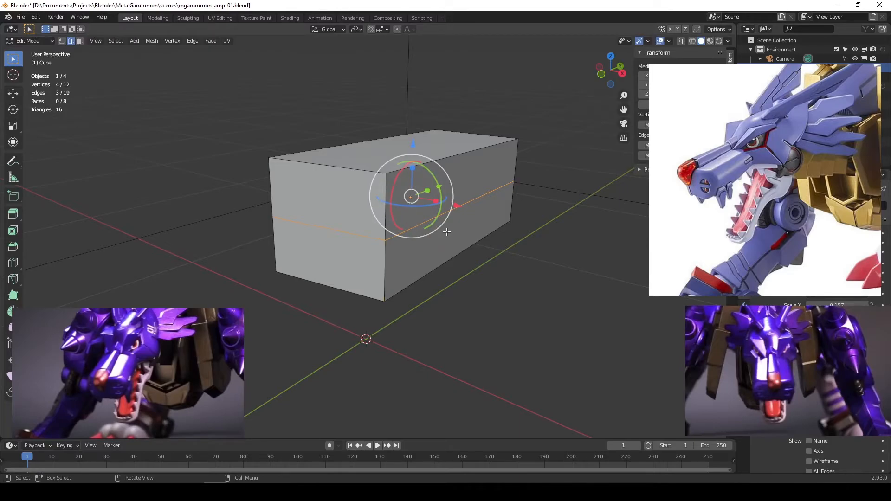
Raise the new horizontal edge loop slightly along Z towards the box's top.
middle_drag(569, 199, 427, 148)
drag(413, 141, 412, 129)
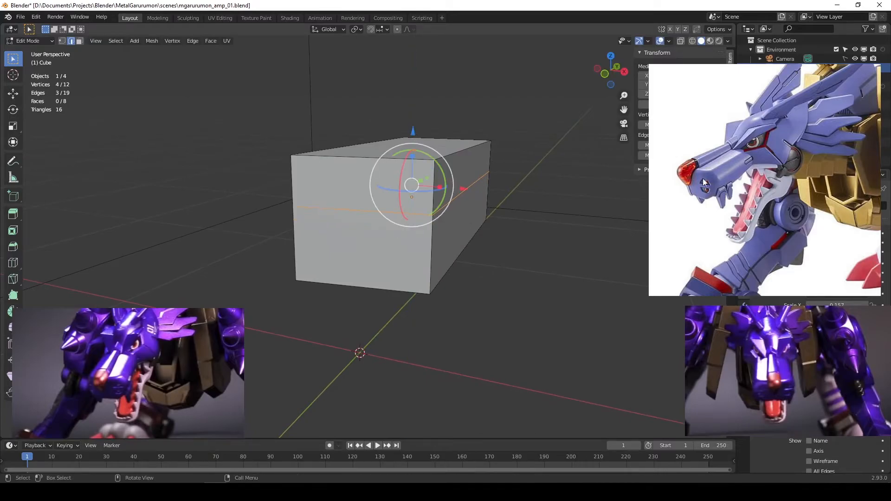
mouse_move(523, 152)
middle_down()
mouse_move(521, 143)
mouse_move(524, 153)
middle_up()
drag(413, 131, 412, 129)
middle_drag(468, 139, 479, 155)
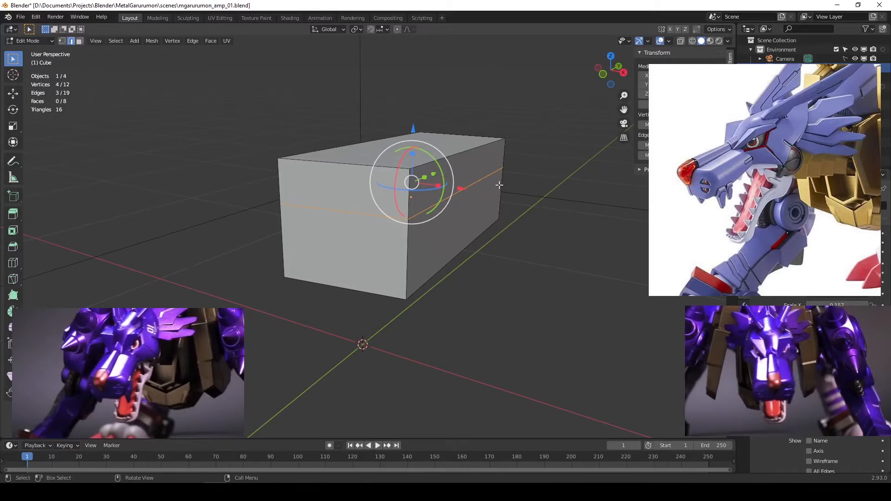
Move the loop's long edge on the outer side outwards along X to form a ridge.
click(478, 181)
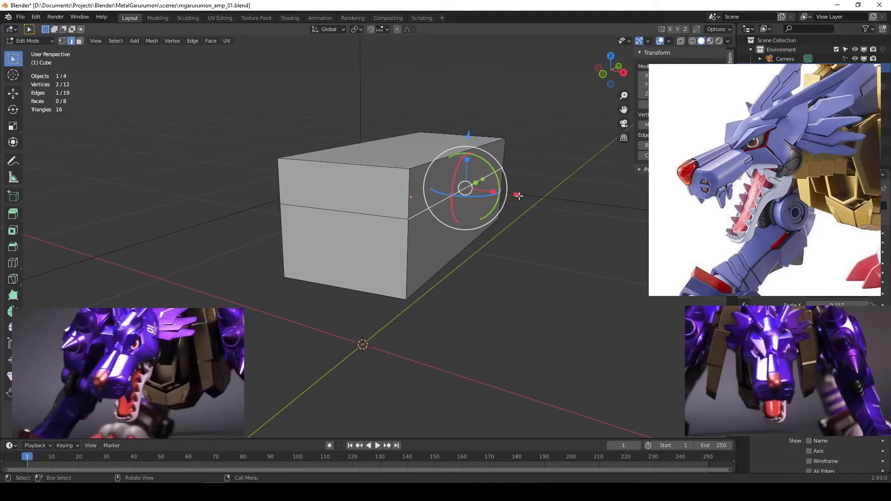
key(g)
key(x)
click(533, 198)
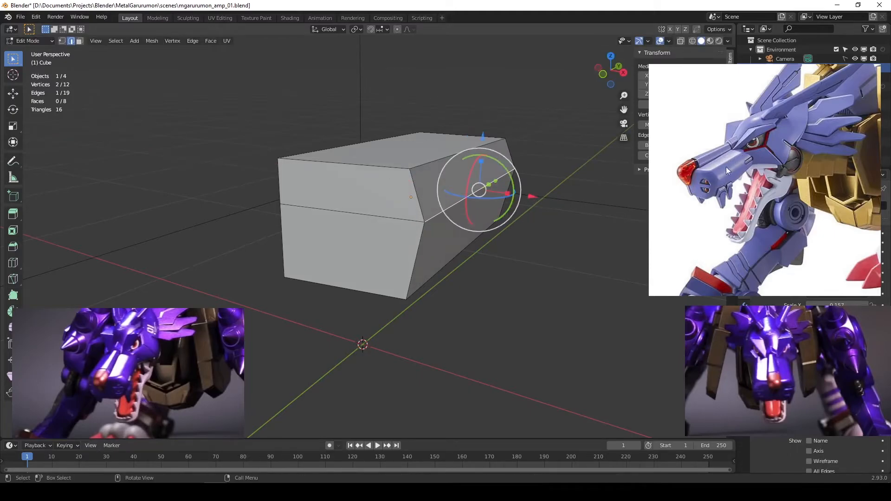
Add a lengthwise loop cut that runs vertically across the front face, and slide it towards the outer side.
middle_drag(518, 167, 573, 160)
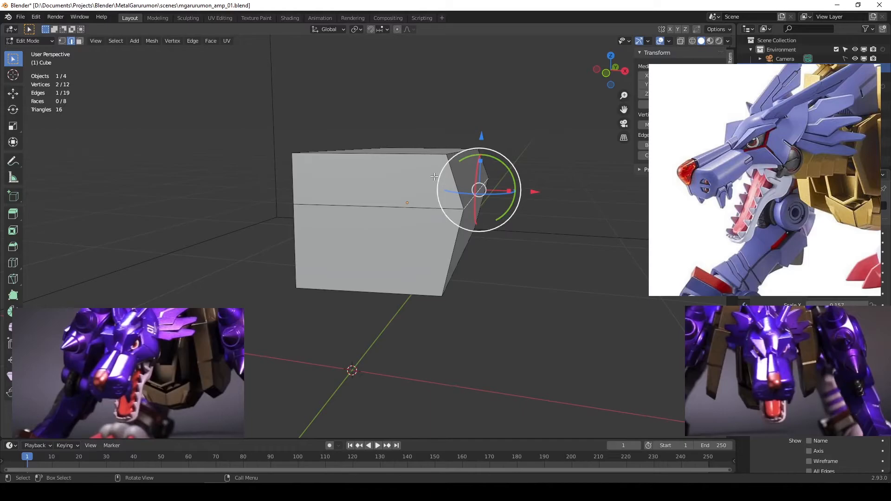
middle_drag(434, 176, 731, 197)
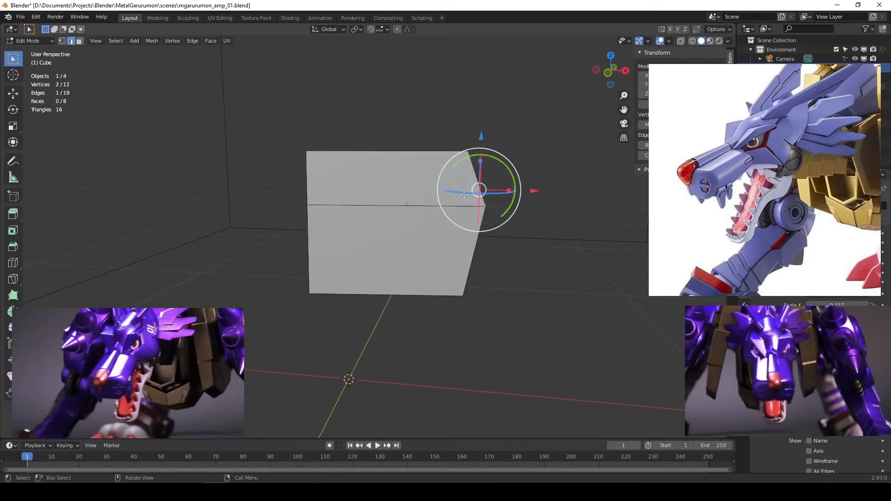
key(ctrl+r)
click(418, 207)
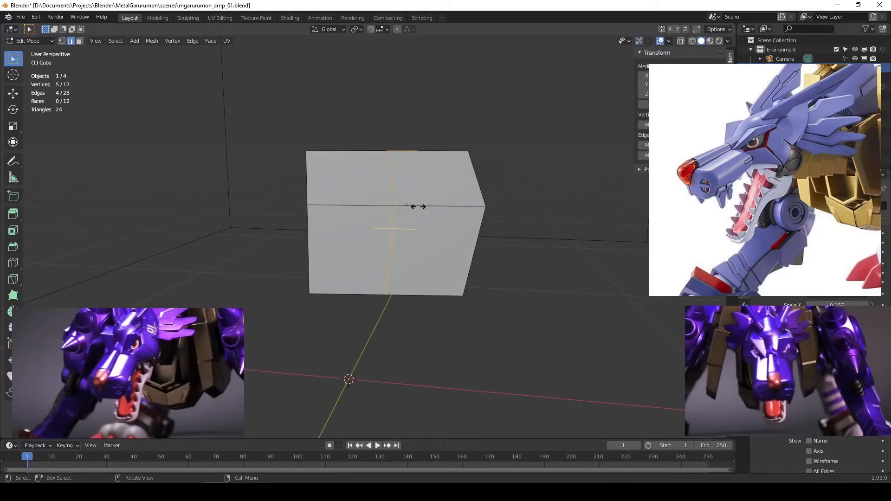
click(446, 206)
Raise the bottom outer lengthwise edge of the box along Z to slope the underside.
middle_drag(464, 248, 518, 273)
click(467, 260)
key(g)
key(z)
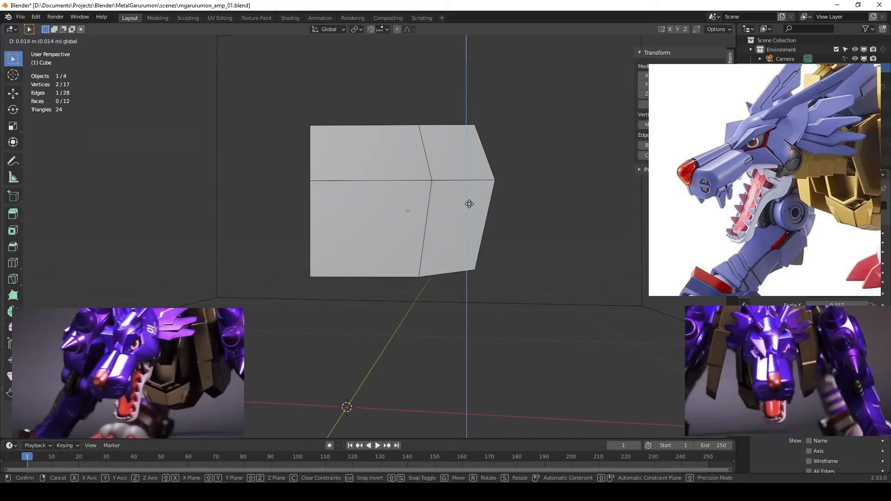
click(469, 197)
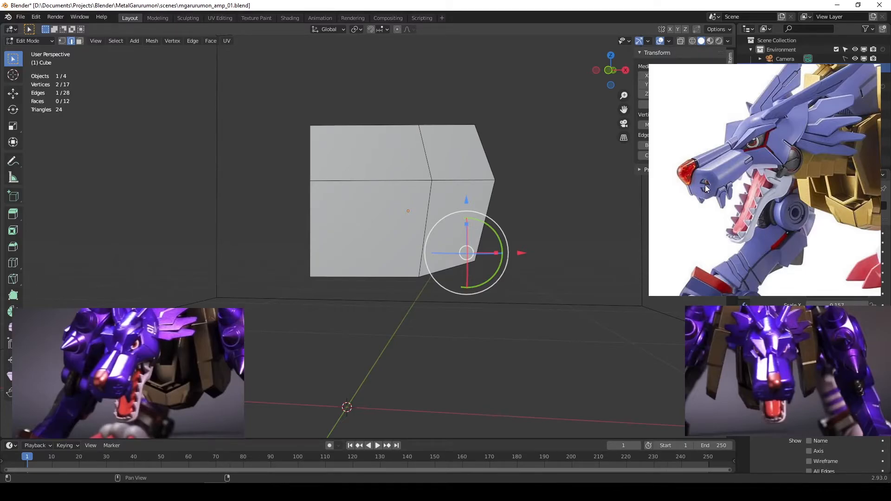
Select the two inner faces of the box's front end and move them forwards along Y.
middle_drag(595, 207, 552, 212)
middle_drag(493, 202, 544, 198)
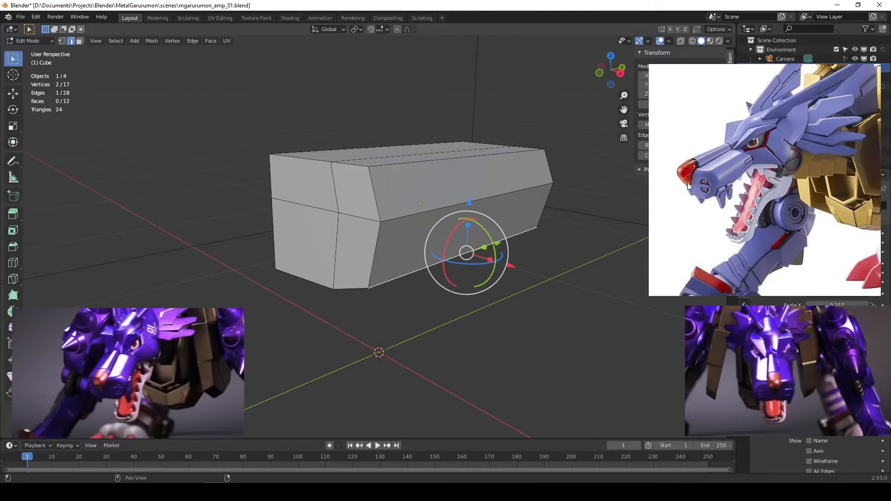
middle_drag(483, 194, 500, 207)
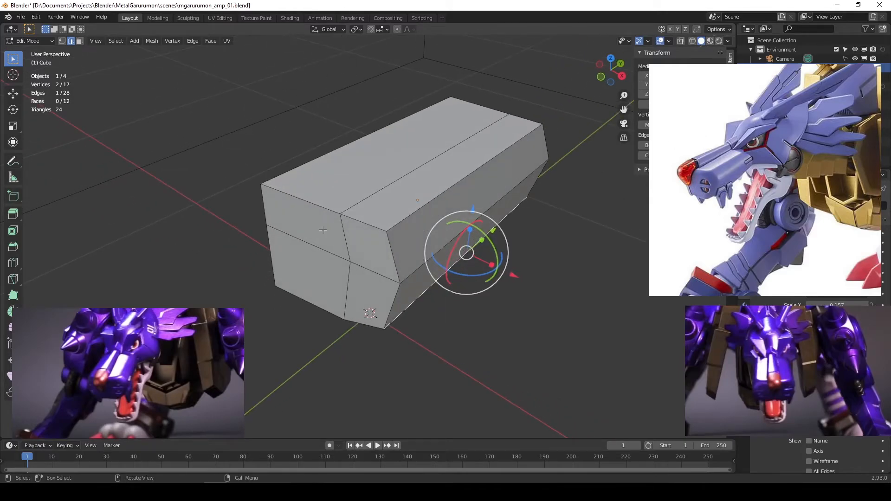
key(3)
click(321, 227)
shift+click(320, 283)
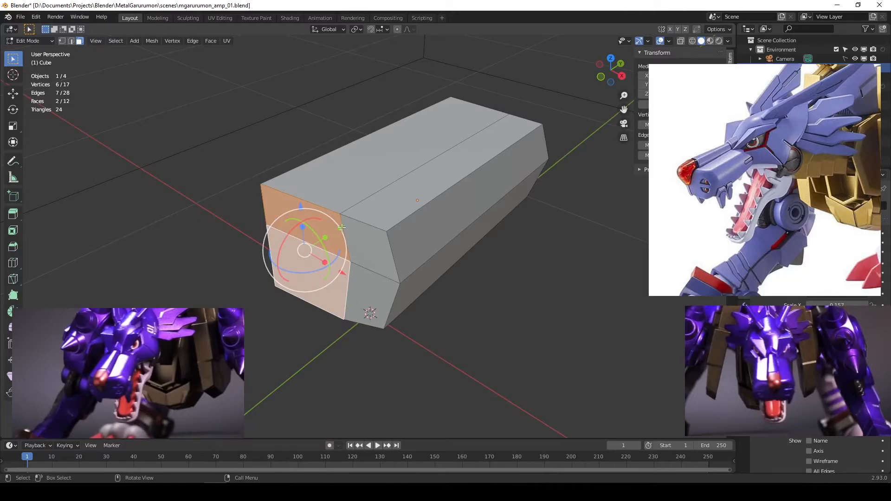
middle_drag(342, 227, 418, 258)
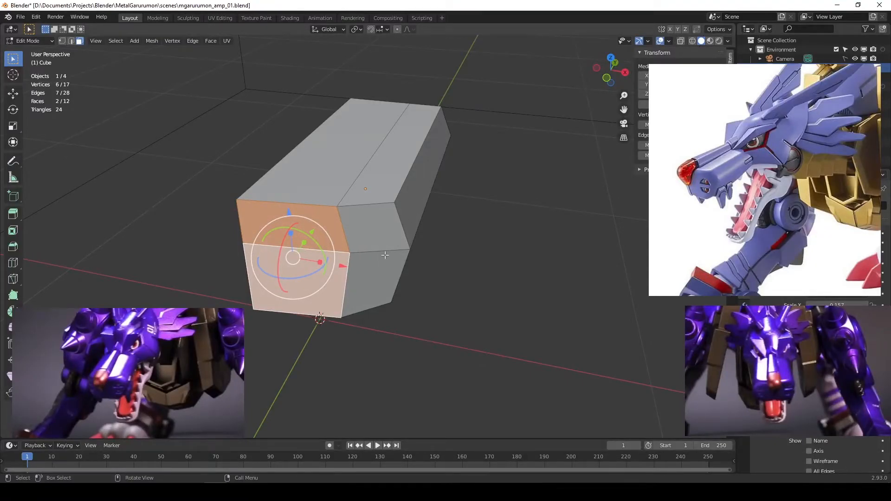
middle_drag(343, 249, 409, 281)
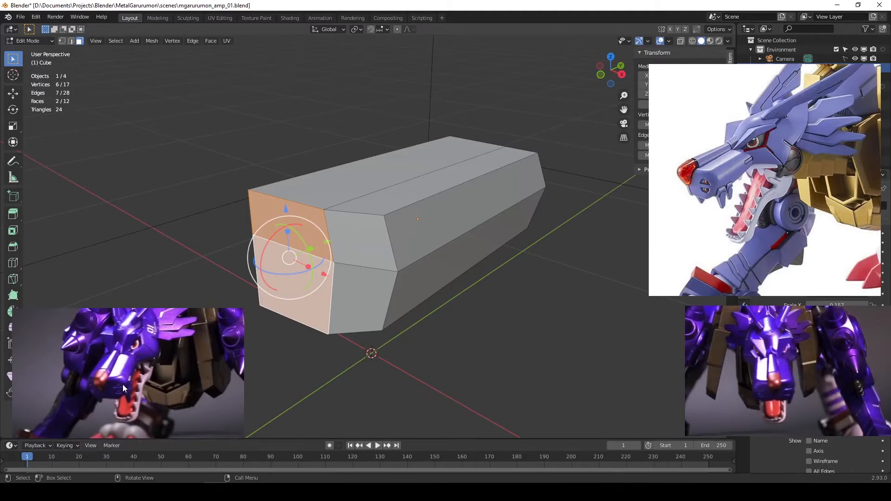
Push the inner horizontal edge across the middle of the front end forwards along Y by about 0.019 m.
middle_drag(292, 256, 336, 244)
key(2)
click(431, 283)
key(g)
key(y)
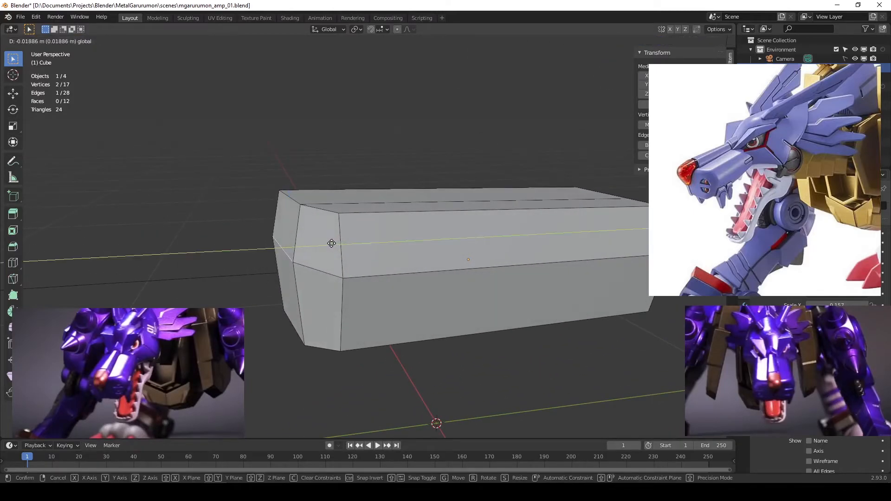
click(332, 242)
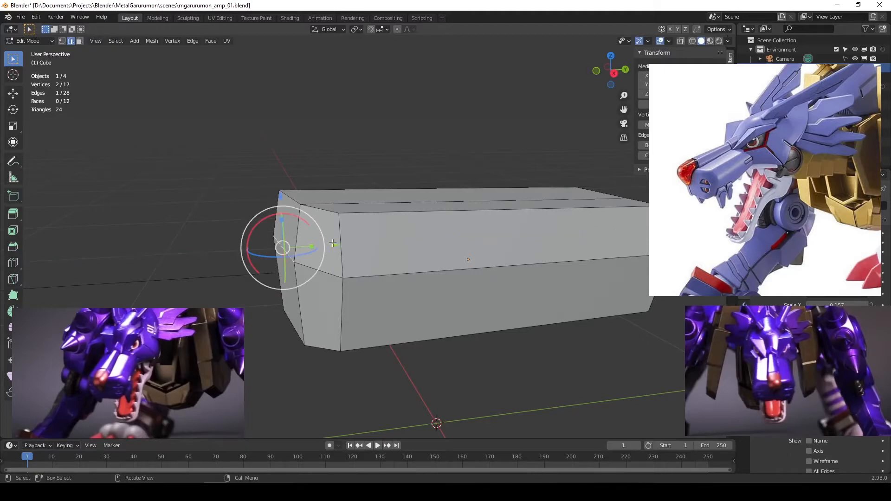
drag(333, 242, 337, 243)
middle_drag(410, 201, 603, 205)
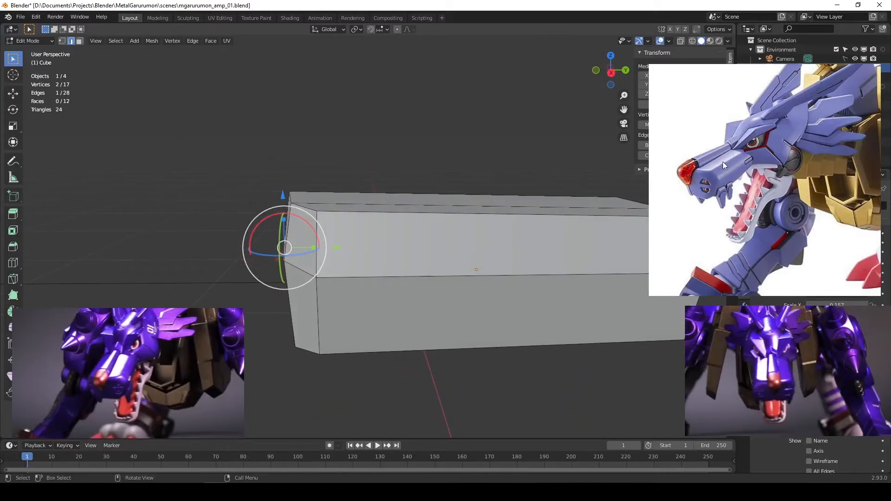
middle_drag(546, 224, 599, 235)
middle_drag(504, 226, 501, 175)
scroll(492, 186, down, 3)
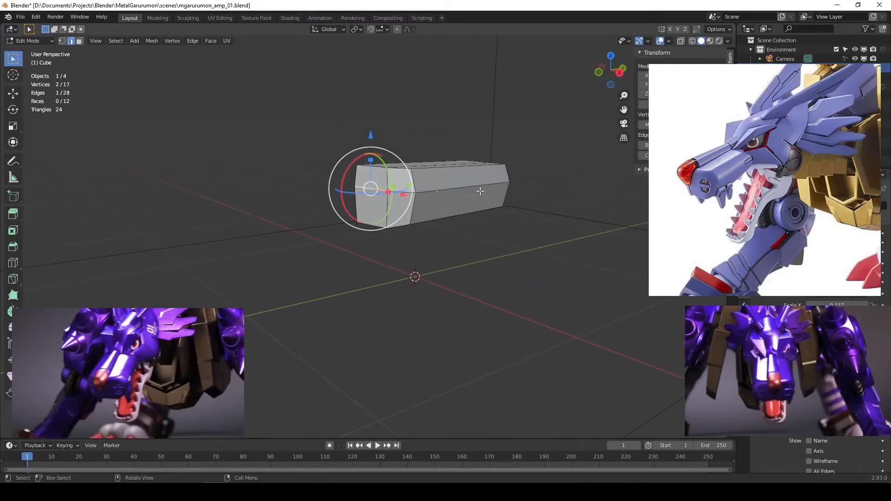
scroll(464, 188, up, 5)
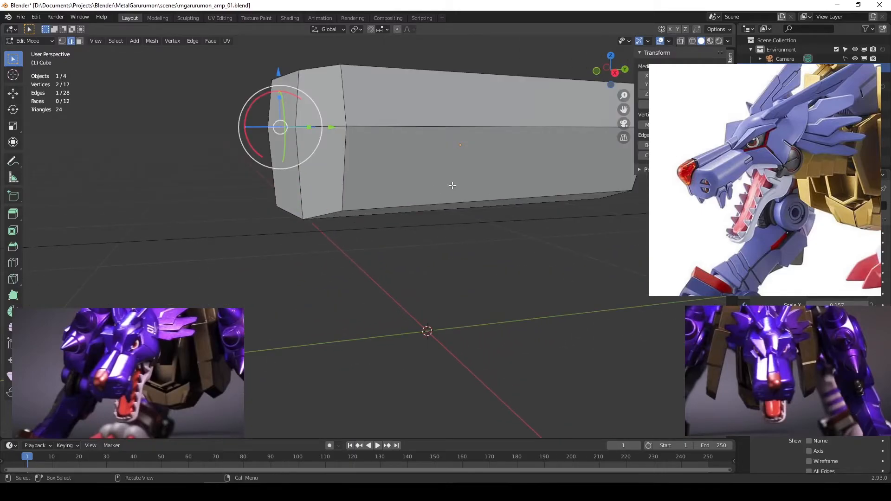
In the right side view with X-ray on, select all back-end vertices and raise them along Z by about 0.01 m.
key(KP_3)
scroll(452, 185, up, 4)
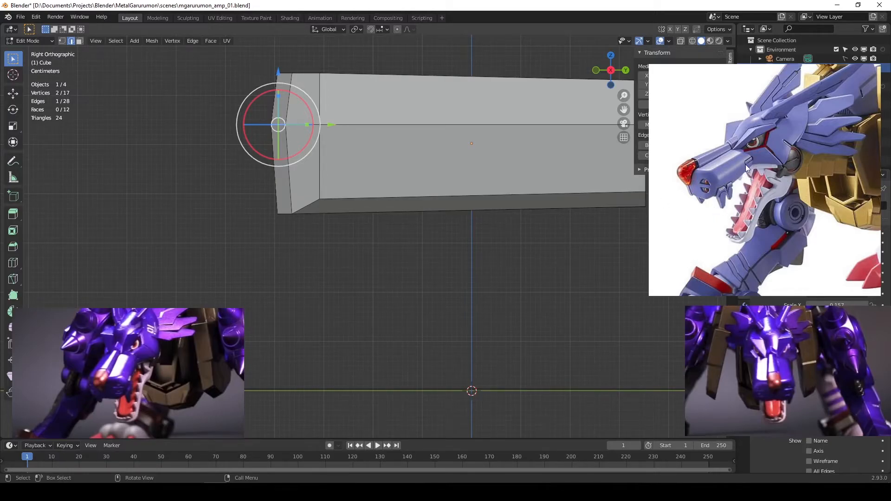
shift+middle_drag(576, 140, 437, 164)
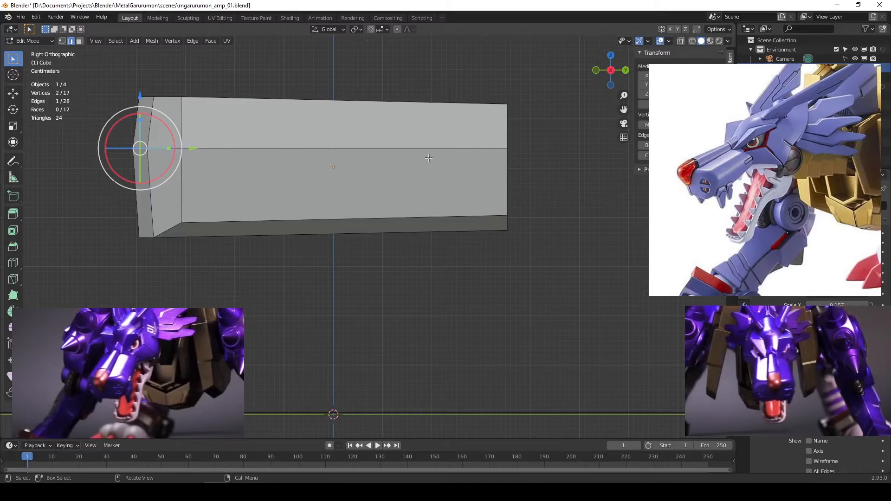
key(1)
drag(477, 78, 561, 294)
key(alt)
key(alt+z)
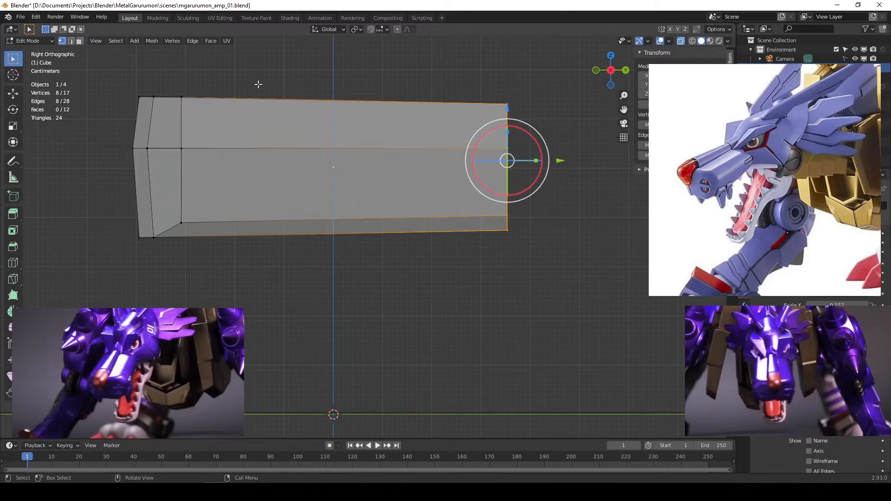
key(g)
key(z)
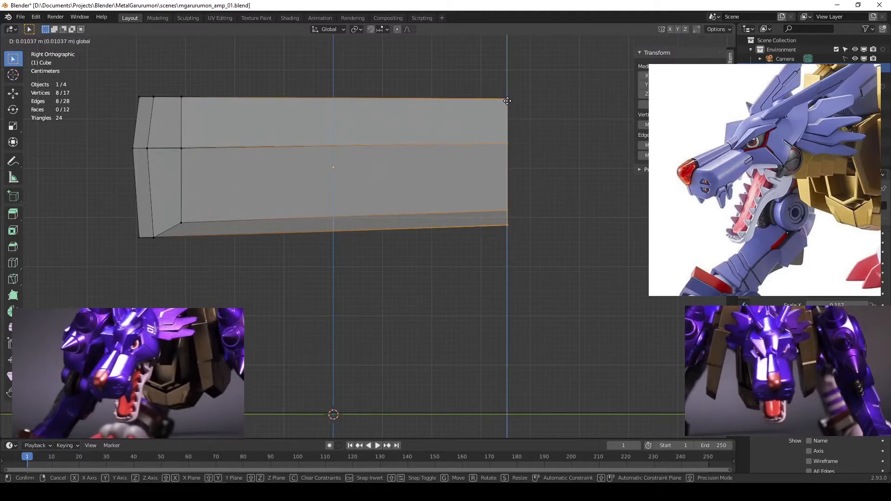
click(507, 101)
Try to level the box's top vertices by scaling them along Z.
drag(113, 72, 546, 116)
key(s)
key(z)
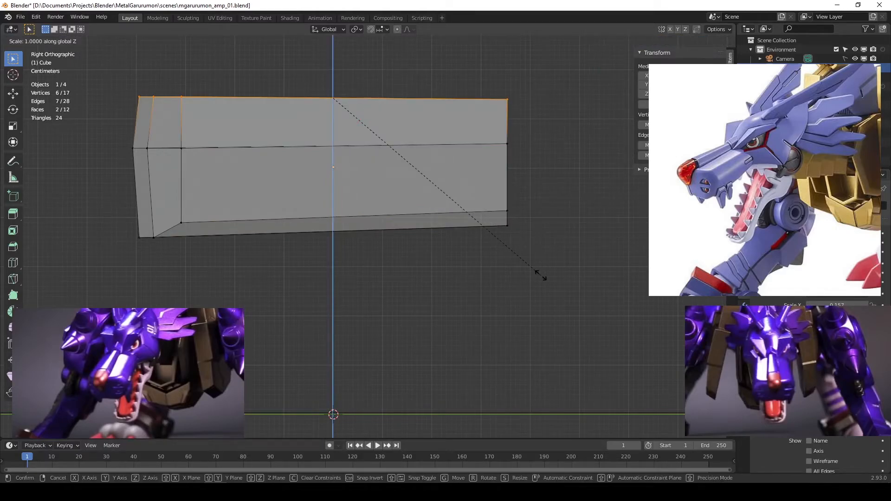
click(411, 141)
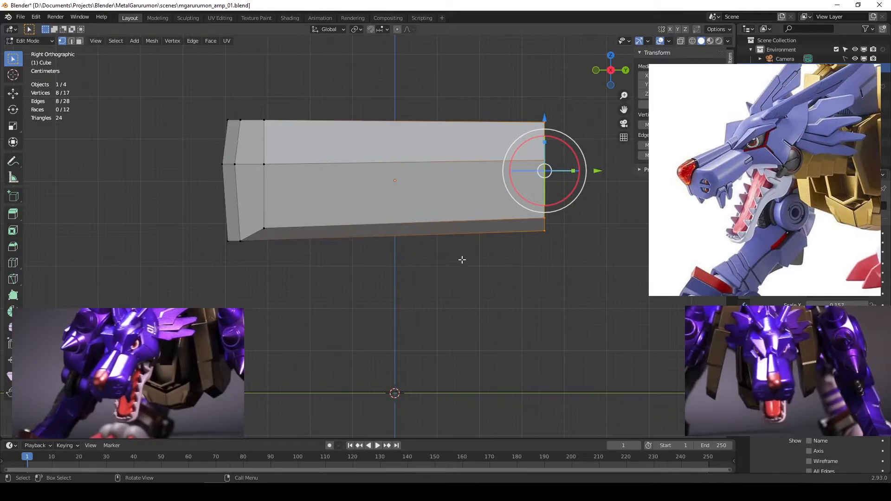
click(462, 262)
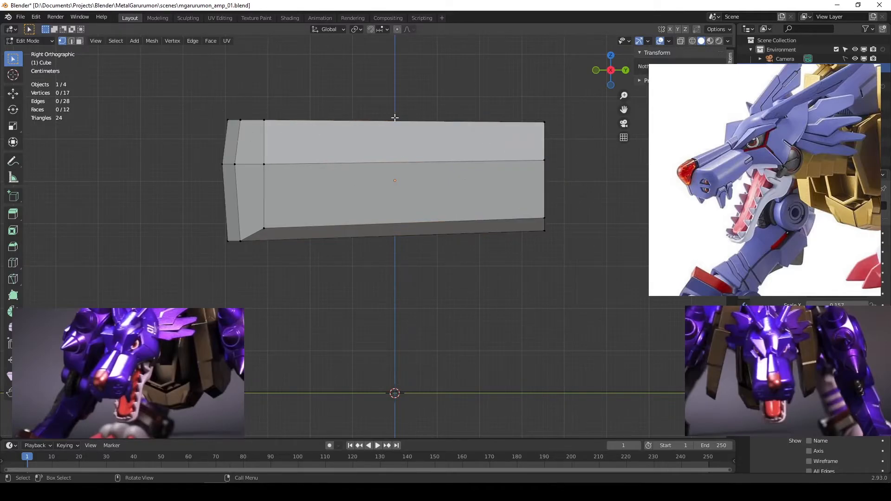
drag(211, 85, 598, 137)
click(568, 193)
Select the top and bottom inner corner vertices of the front end and scale them slightly closer together.
middle_drag(332, 193, 379, 211)
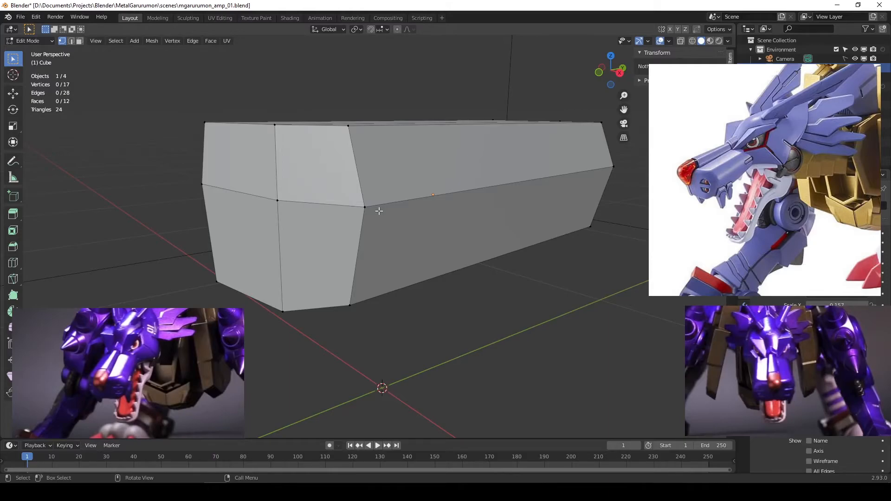
middle_drag(287, 194, 112, 174)
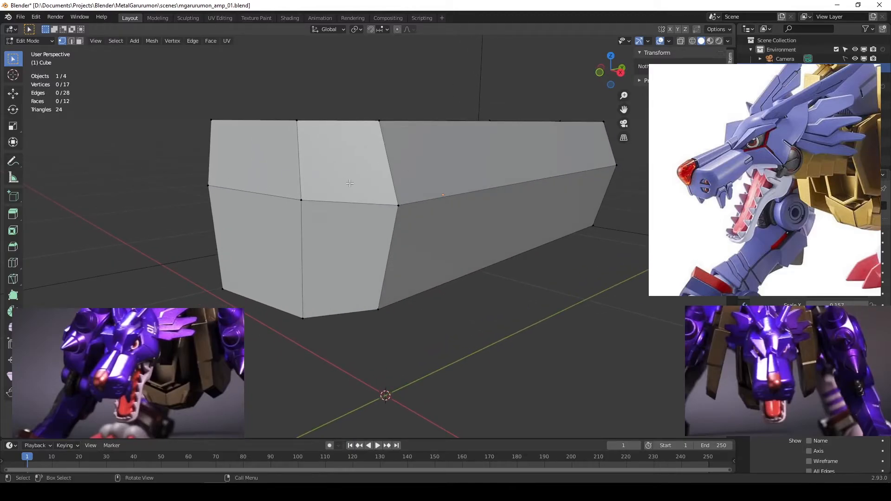
middle_drag(501, 294, 411, 180)
scroll(407, 181, down, 3)
click(390, 171)
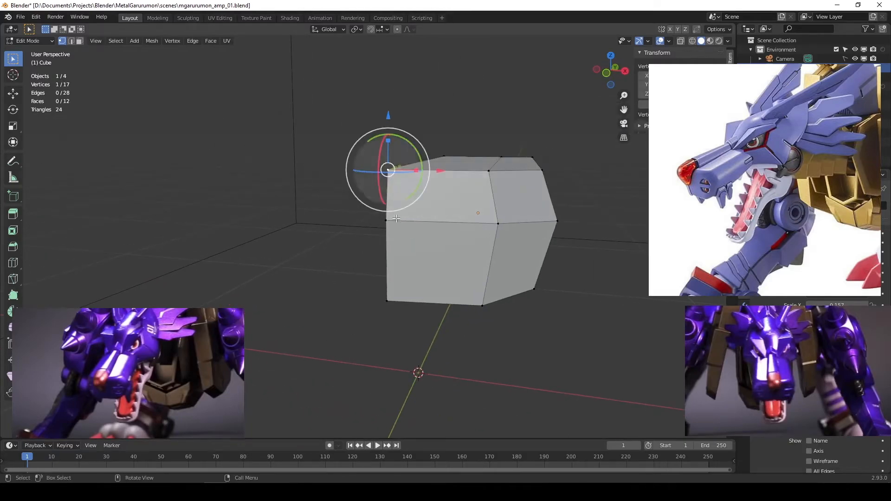
shift+click(387, 301)
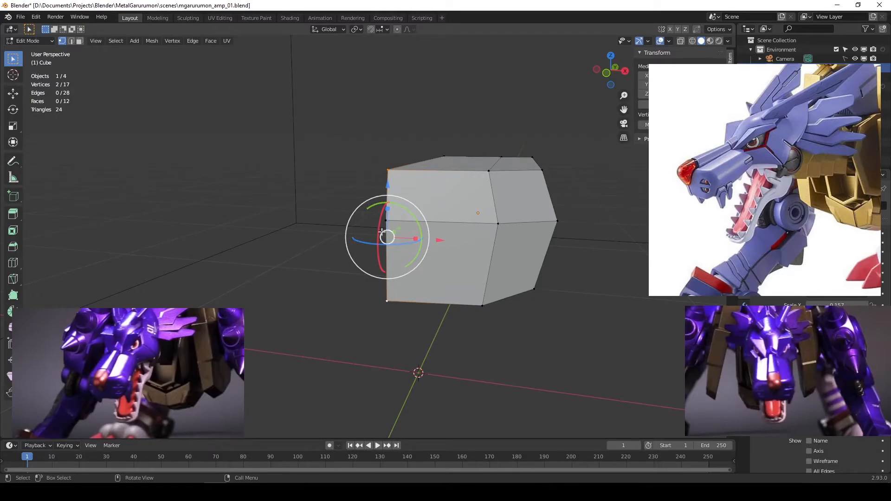
key(s)
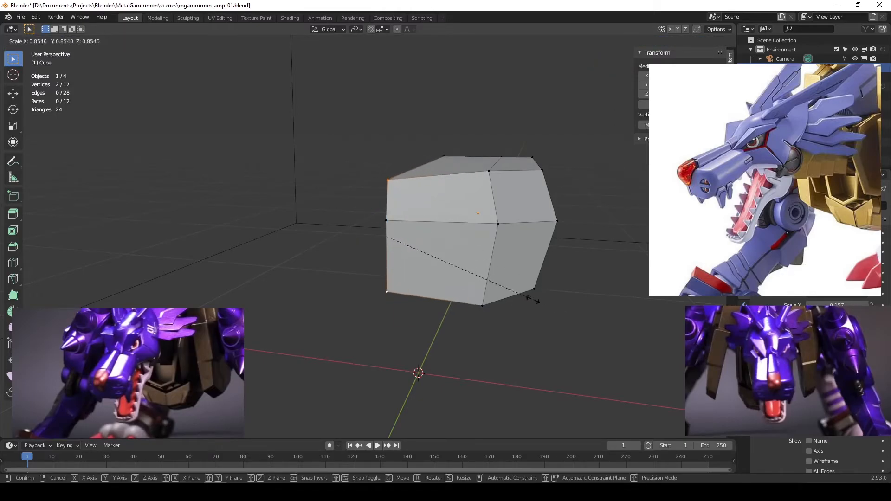
click(544, 298)
Compare the snout half's silhouette from the front, at an angle and from the right side with the reference images.
middle_drag(543, 277, 494, 269)
middle_drag(438, 263, 431, 260)
shift+middle_drag(570, 277, 492, 271)
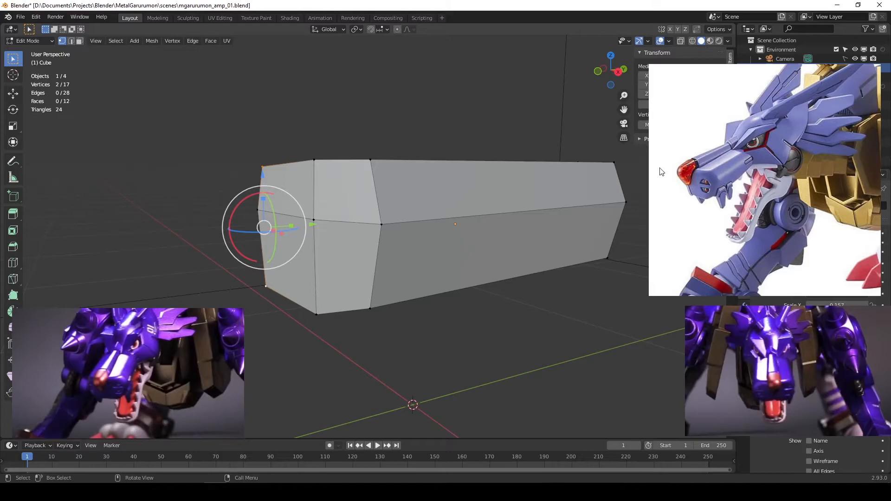
middle_drag(585, 154, 529, 185)
middle_drag(390, 173, 449, 165)
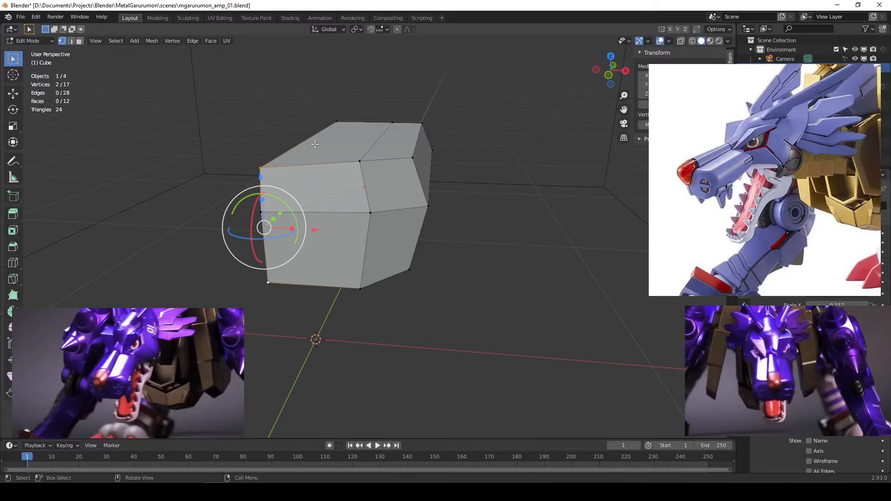
middle_drag(455, 179, 413, 150)
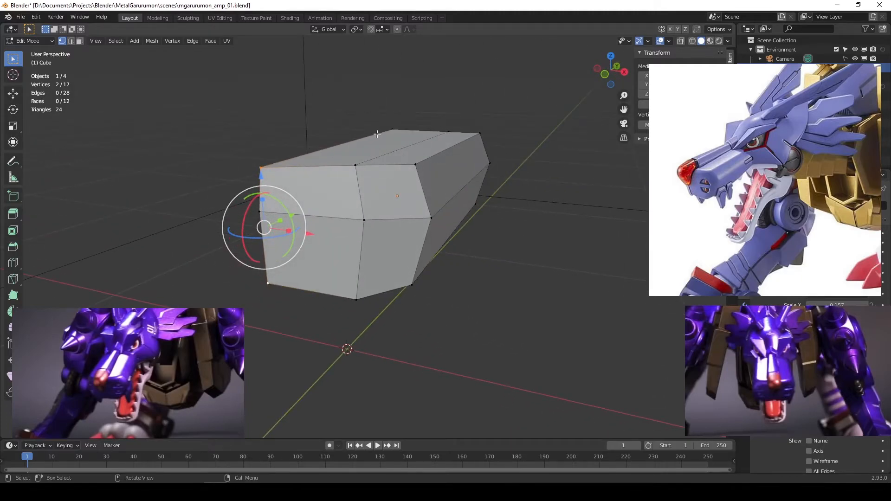
key(KP_3)
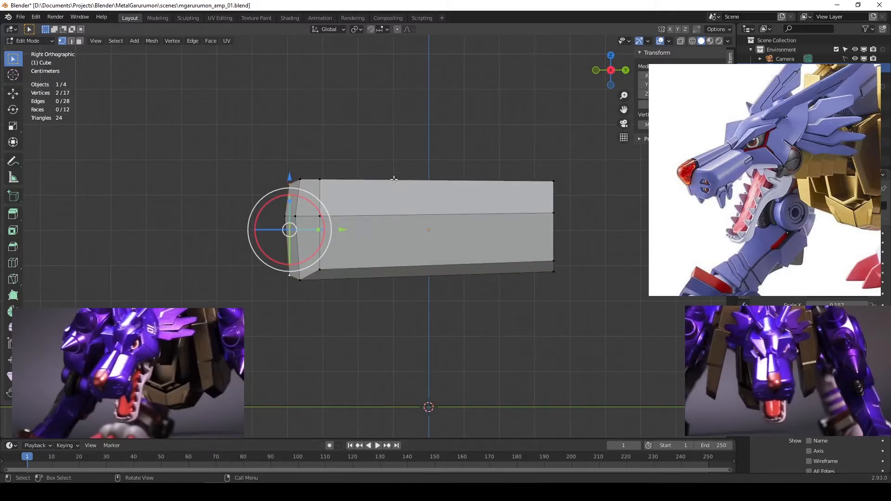
click(408, 307)
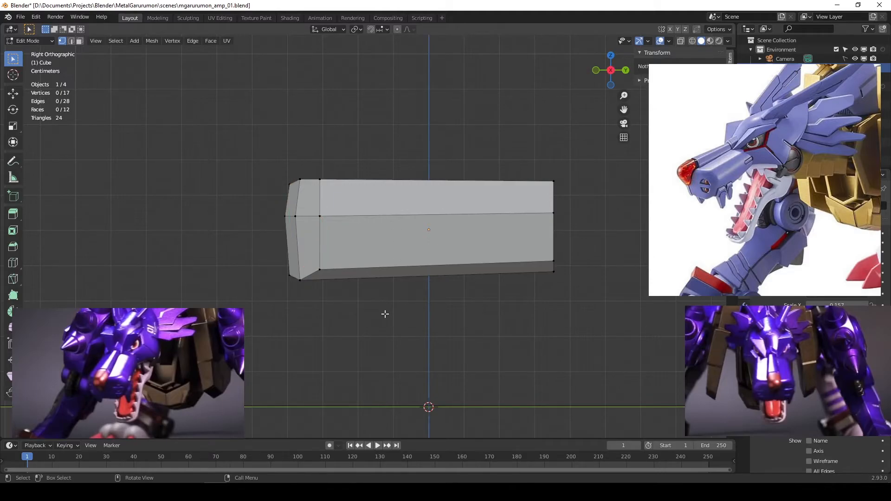
right_click(384, 314)
scroll(587, 203, up, 2)
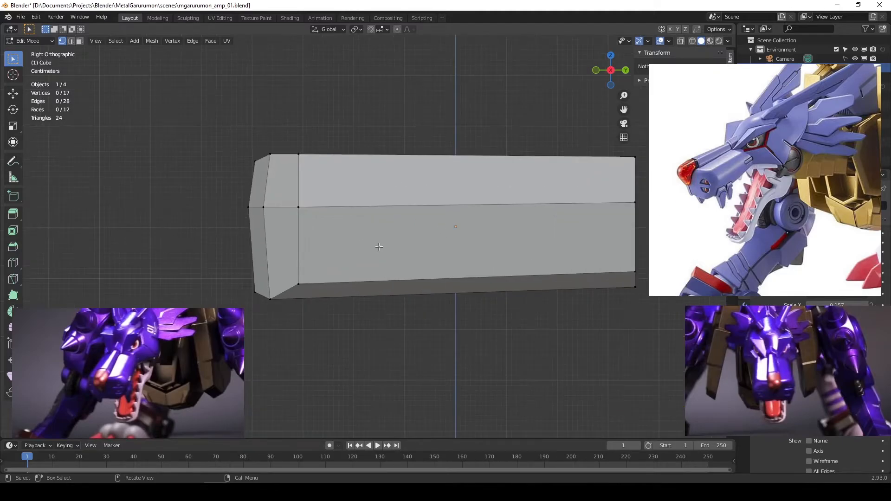
middle_drag(350, 213, 395, 200)
scroll(394, 200, up, 5)
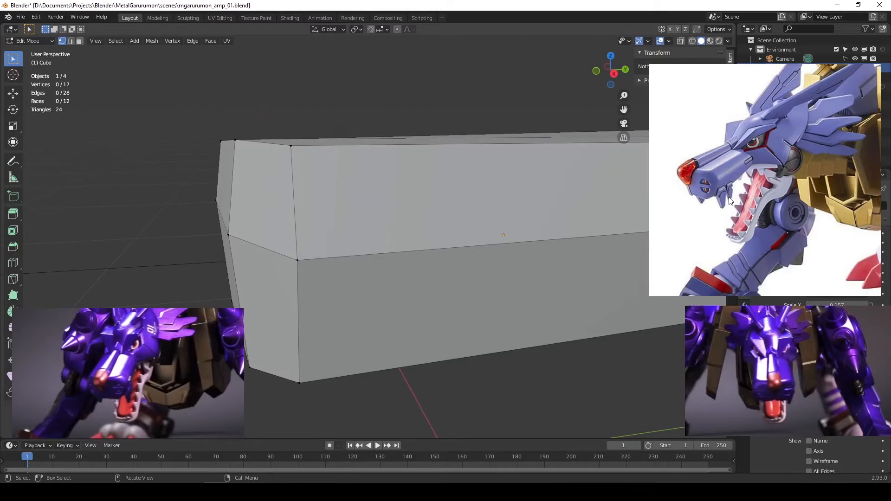
scroll(474, 225, down, 2)
scroll(436, 234, down, 3)
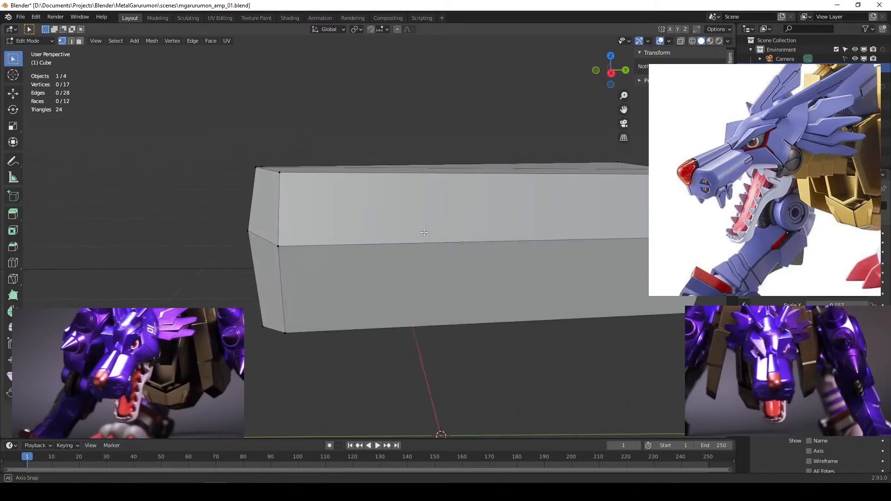
Add a loop cut around the snout's cross-section and slide it close to the front end.
middle_drag(357, 229, 339, 226)
key(ctrl+r)
click(342, 197)
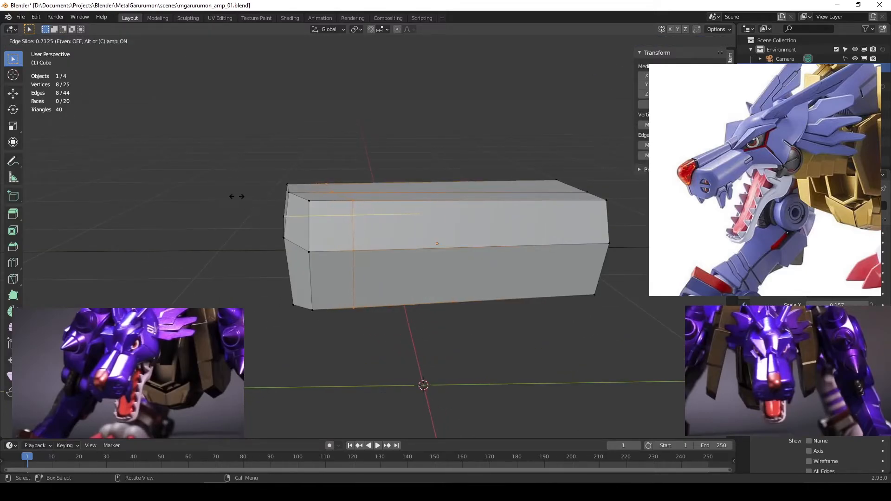
click(210, 194)
scroll(312, 222, up, 2)
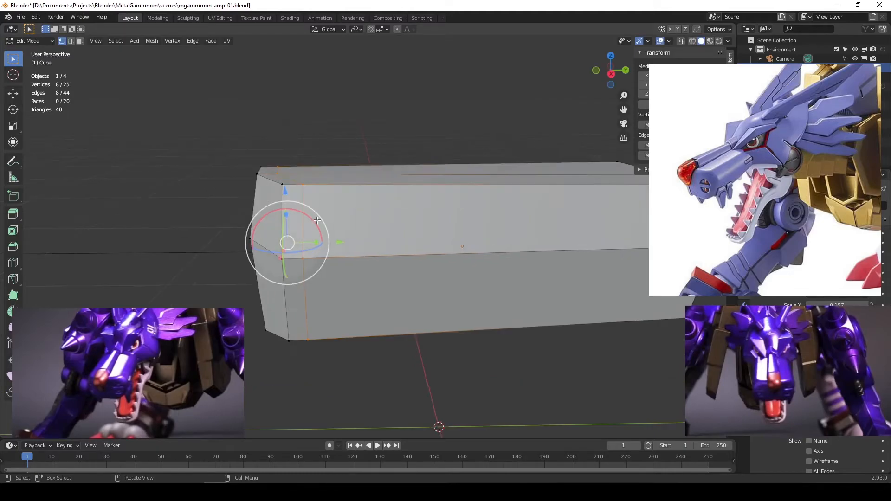
Add another loop cut around the snout and slide it close behind the first loop near the front end.
middle_drag(312, 223, 370, 216)
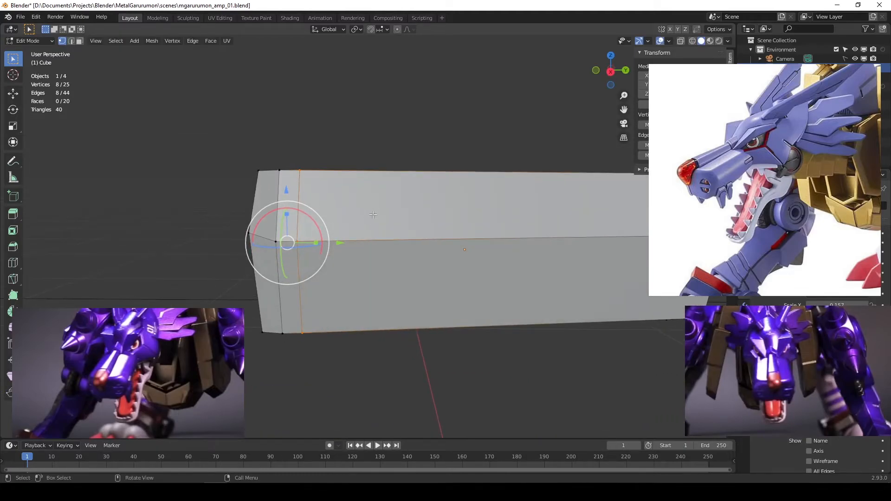
key(ctrl+r)
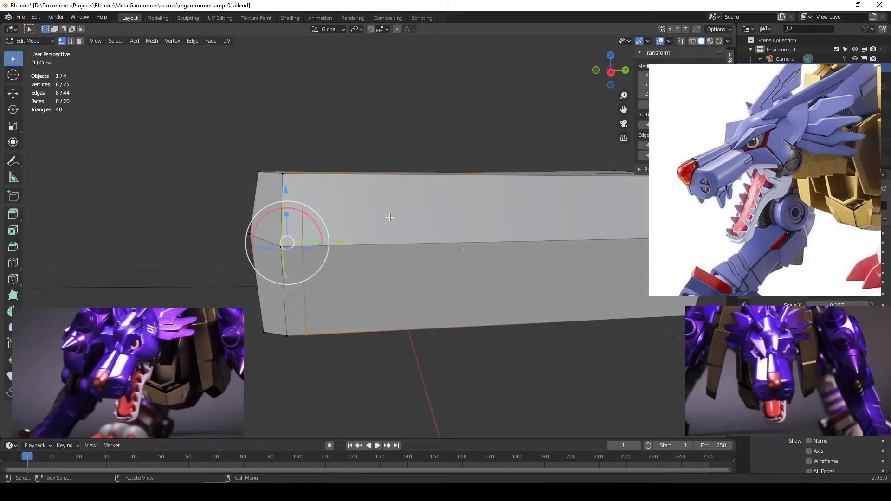
click(388, 217)
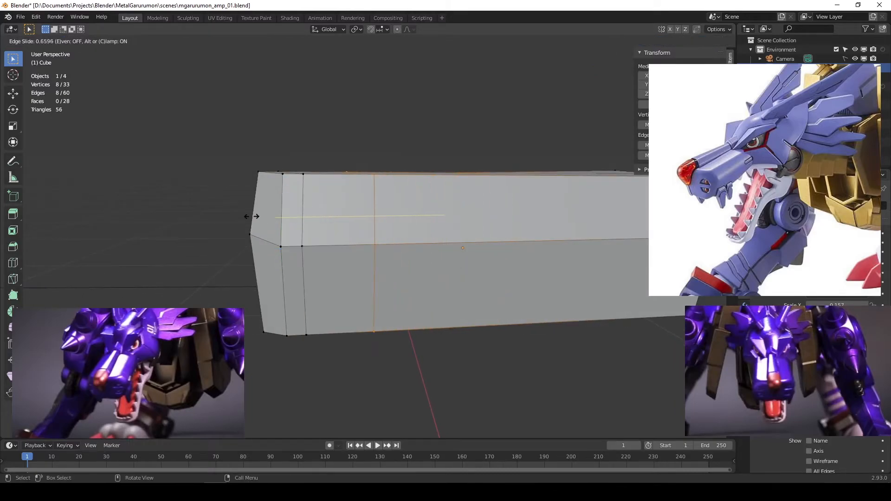
click(269, 216)
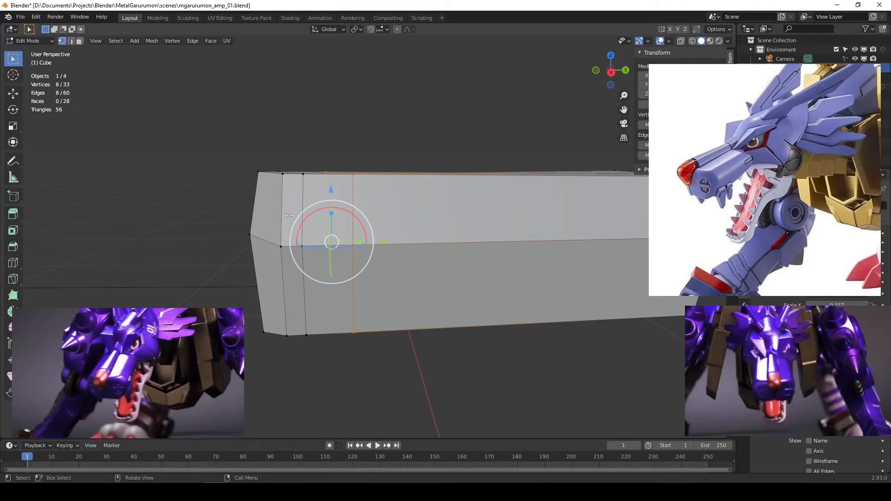
mouse_move(432, 210)
middle_down()
mouse_move(447, 218)
mouse_move(434, 220)
middle_up()
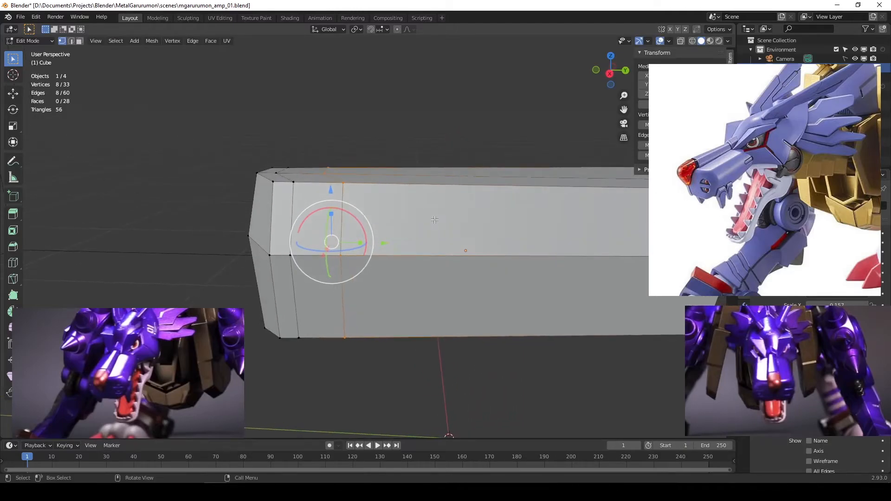
Move the purple angled-view reference image higher and add two loop cuts with factor 0.619 to the long rear section of the snout.
key(alt+a)
key(2)
drag(133, 93, 132, 106)
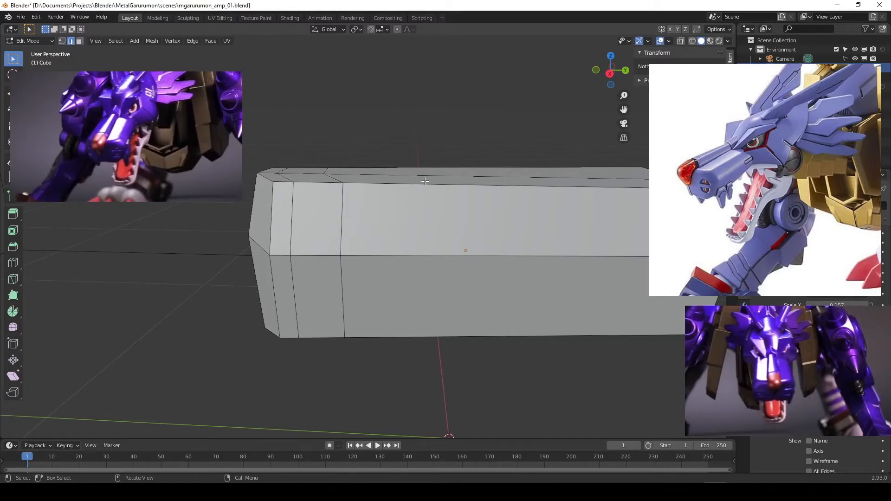
alt+click(460, 194)
key(alt+a)
key(ctrl+r)
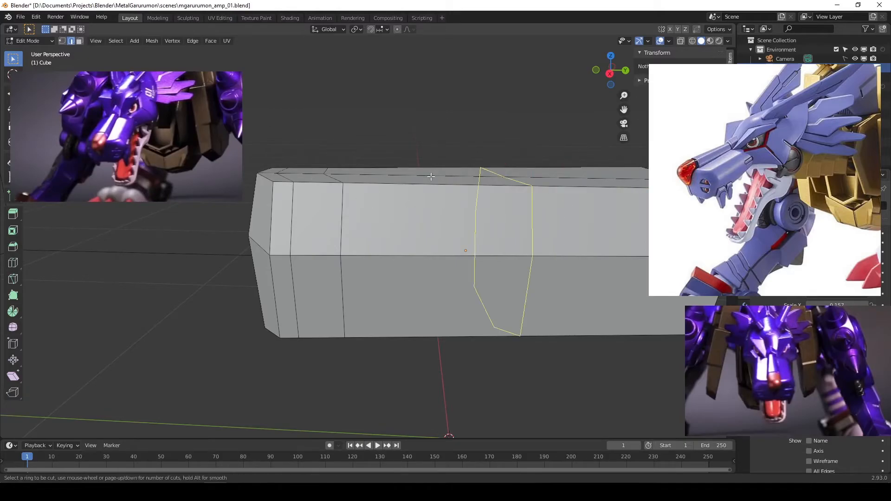
click(519, 184)
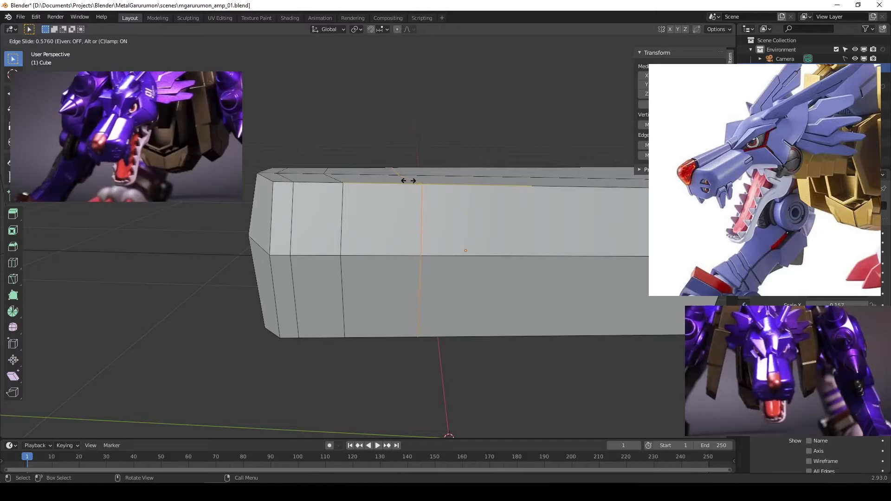
click(403, 181)
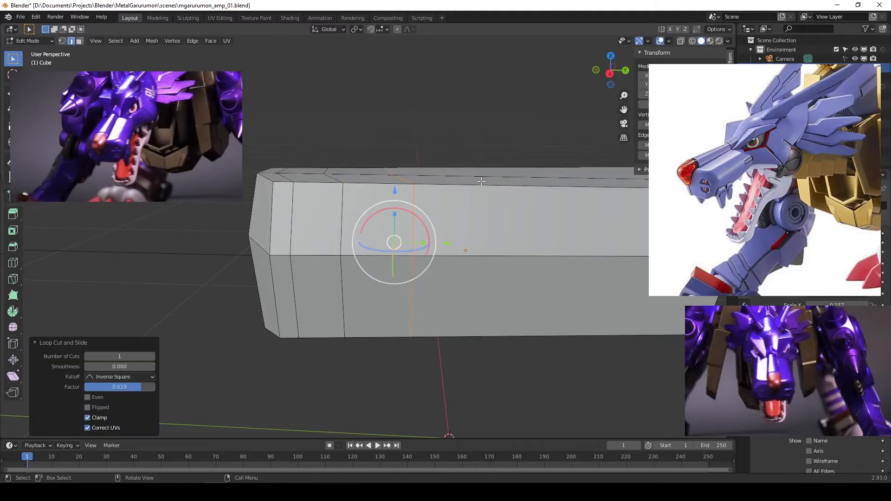
click(152, 356)
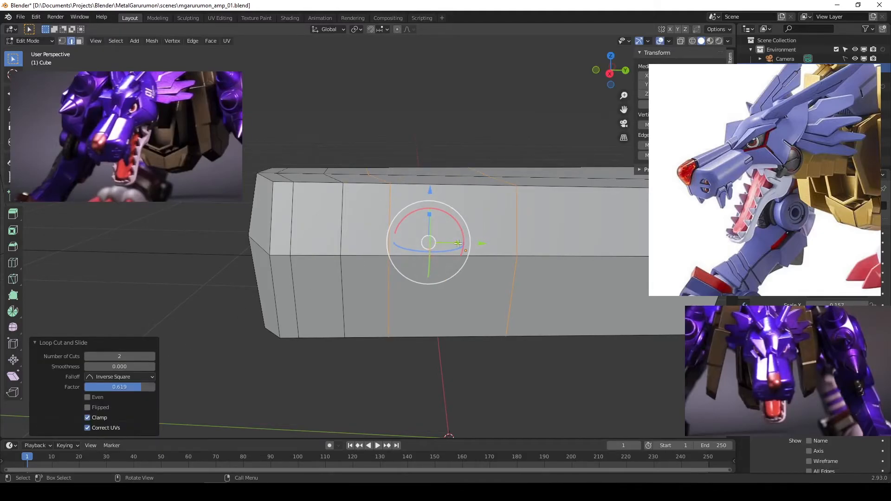
Scale the two new loops to 0.497 along Y and move them about -0.081 m along Y toward the front.
key(s)
key(y)
click(442, 242)
middle_drag(444, 242, 482, 243)
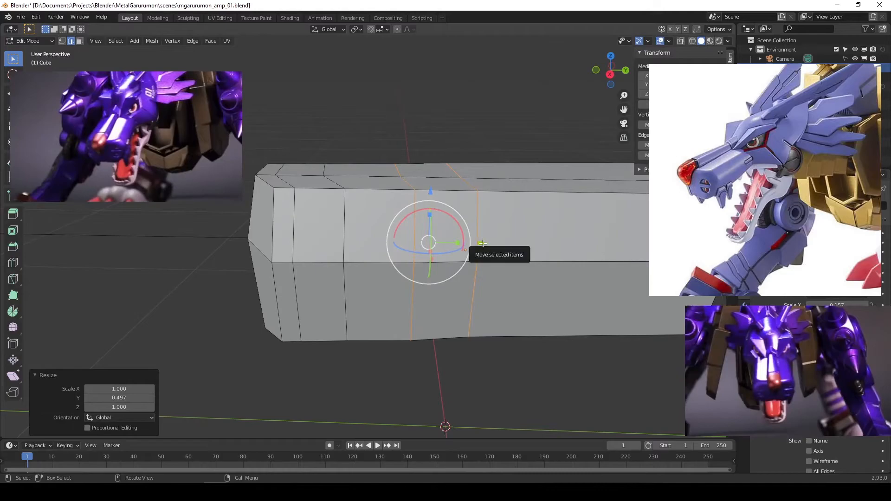
drag(482, 243, 435, 245)
middle_drag(435, 245, 279, 267)
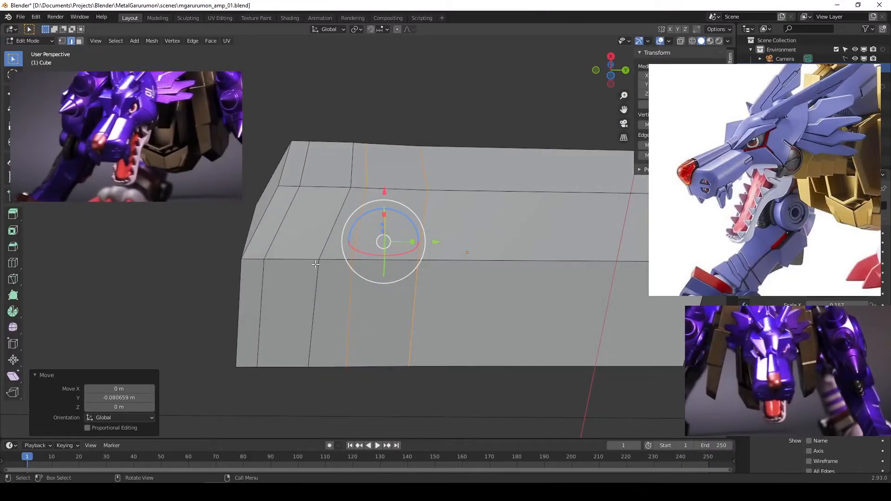
Select the second loop's two underside vertices and move them back along Y close to the third loop.
middle_drag(310, 288, 280, 212)
middle_drag(284, 258, 385, 262)
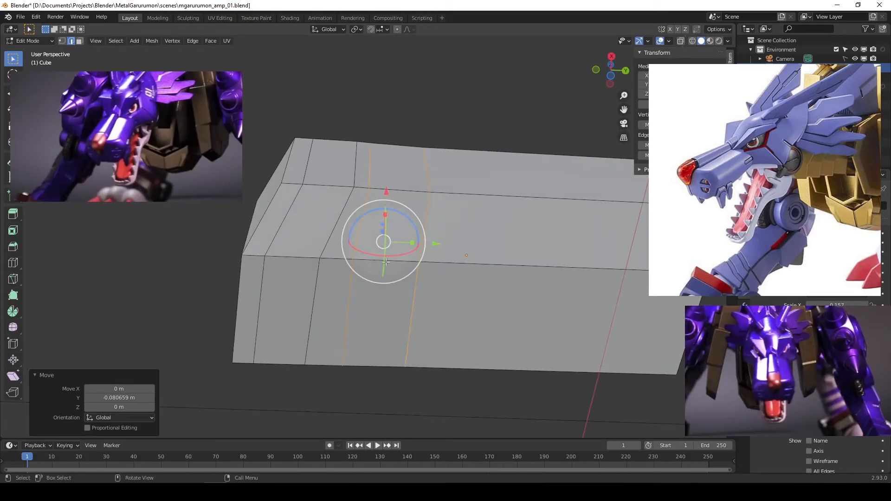
key(1)
click(320, 258)
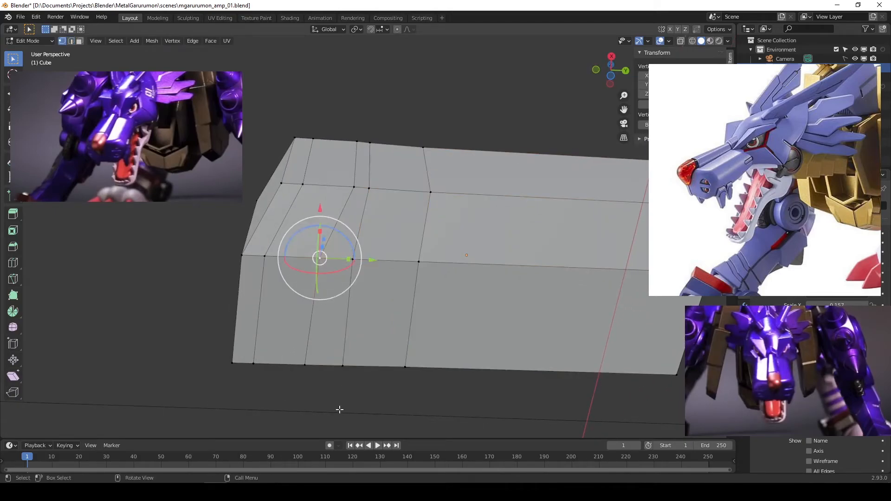
shift+click(304, 366)
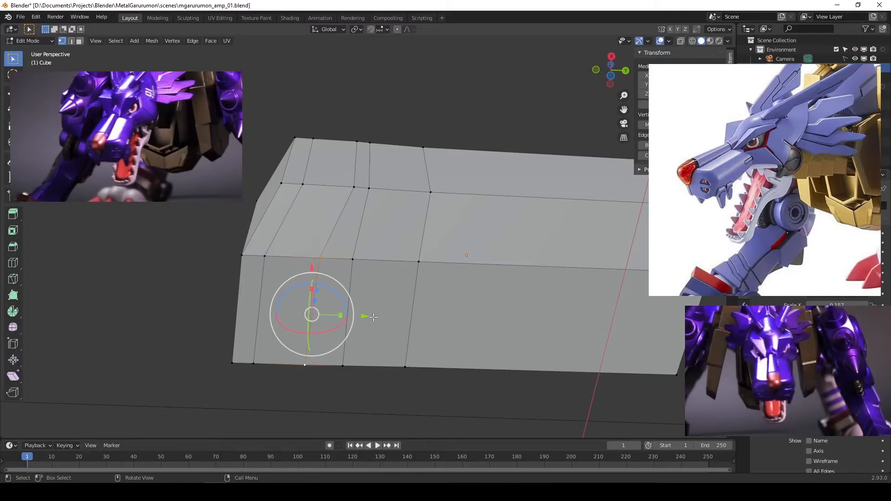
drag(363, 316, 385, 317)
Try moving the first loop's two underside vertices about 0.039 m back along Y, and undo the move.
click(265, 256)
shift+click(254, 363)
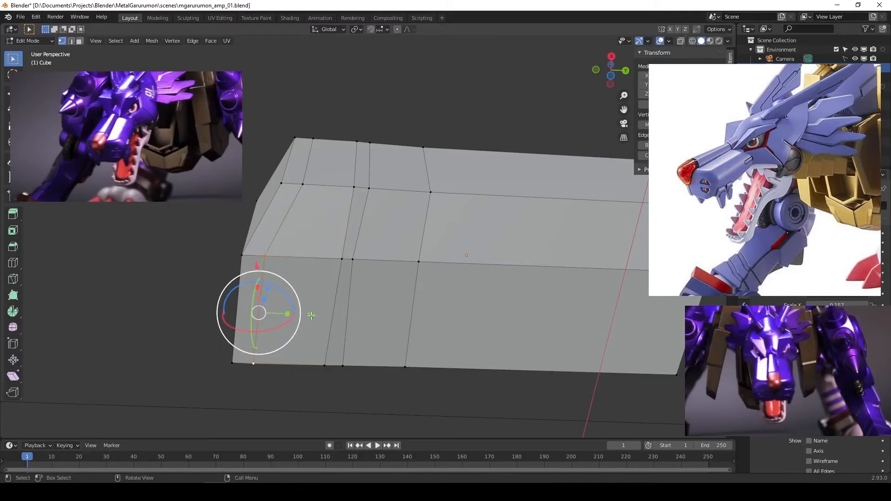
drag(311, 314, 336, 315)
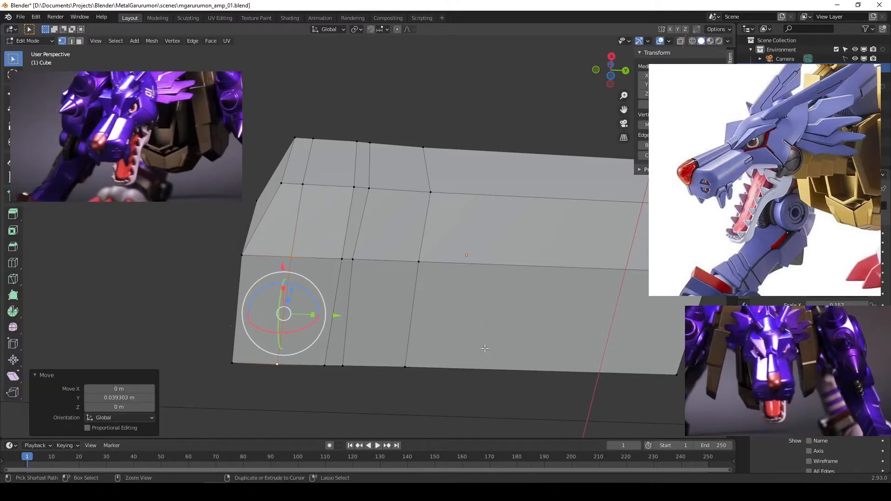
key(ctrl+z)
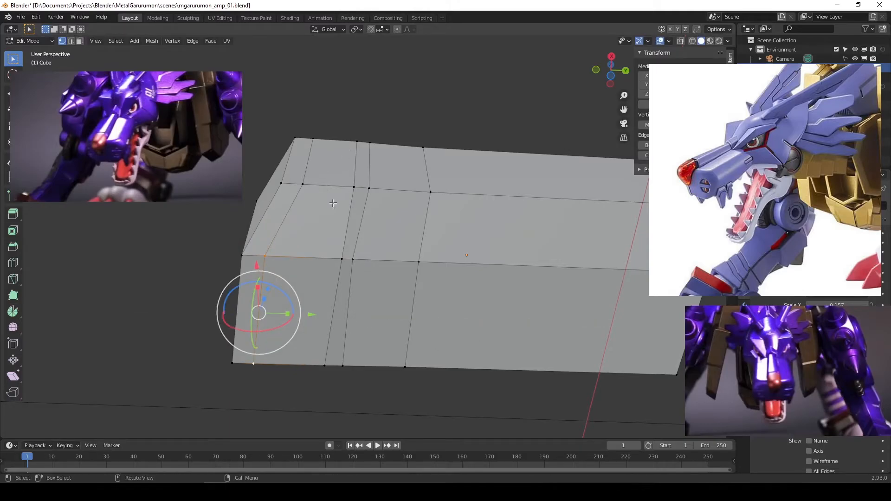
Try scaling the whole first loop by -0.513 along Y and moving it about 0.061 m back along Y.
key(2)
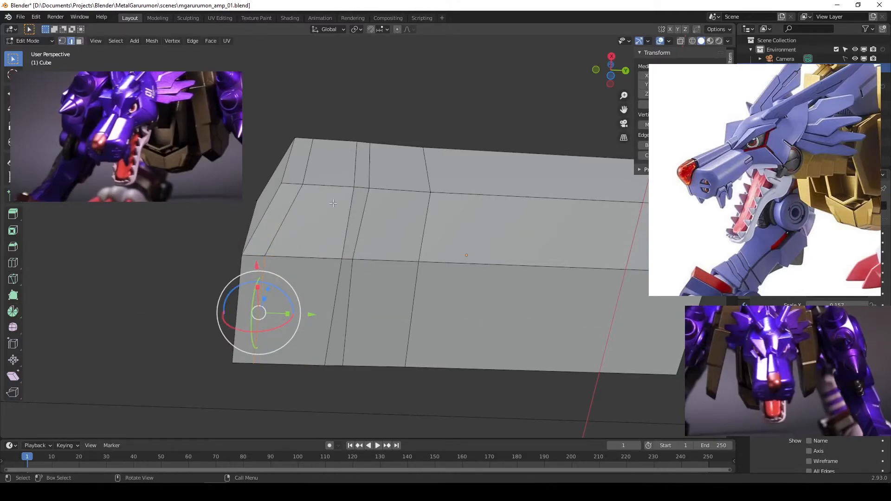
alt+click(281, 224)
scroll(299, 241, down, 2)
middle_drag(300, 245, 314, 295)
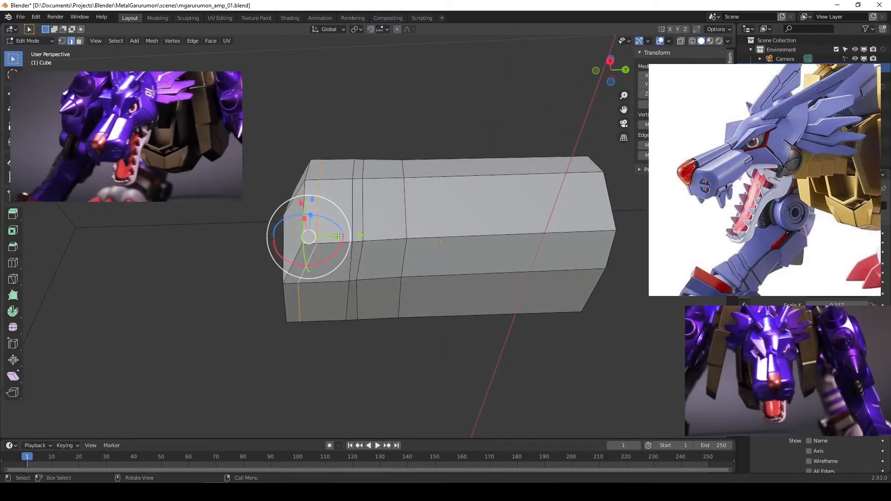
key(s)
key(y)
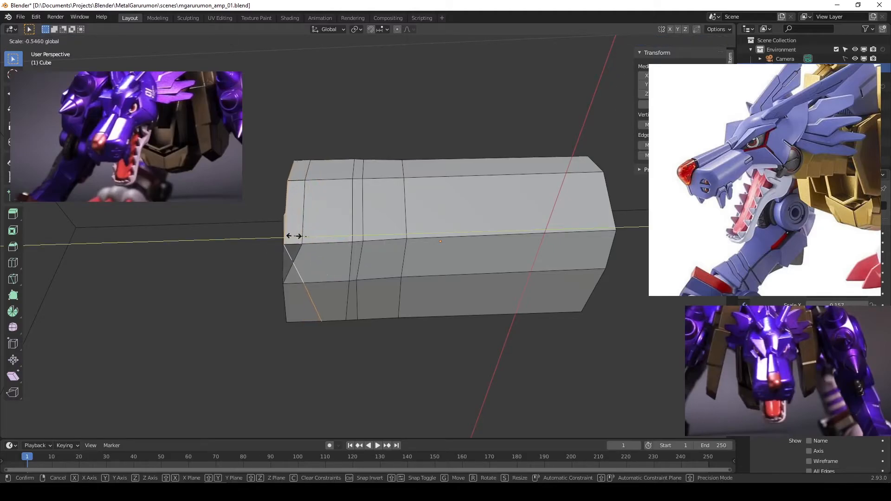
click(295, 236)
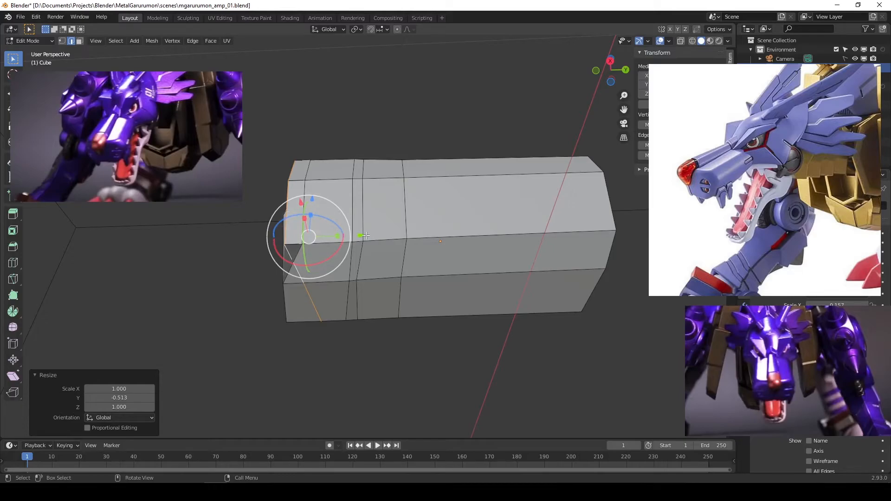
key(g)
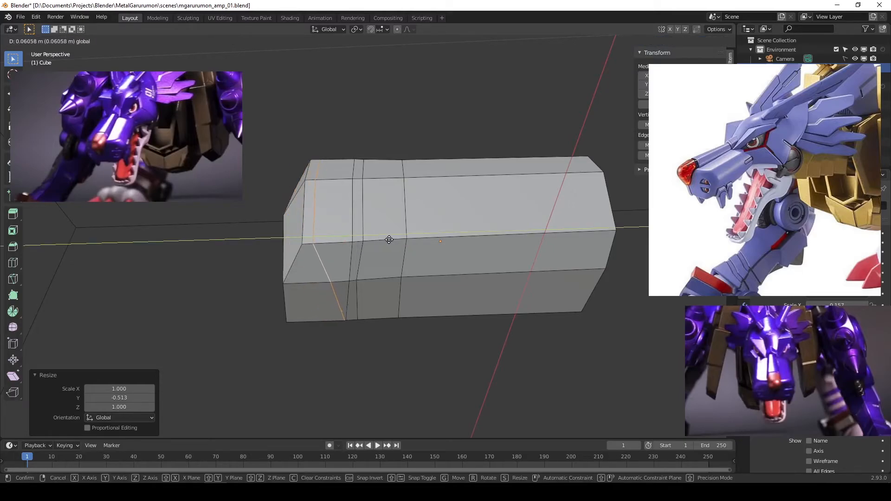
click(389, 239)
middle_drag(388, 239, 402, 256)
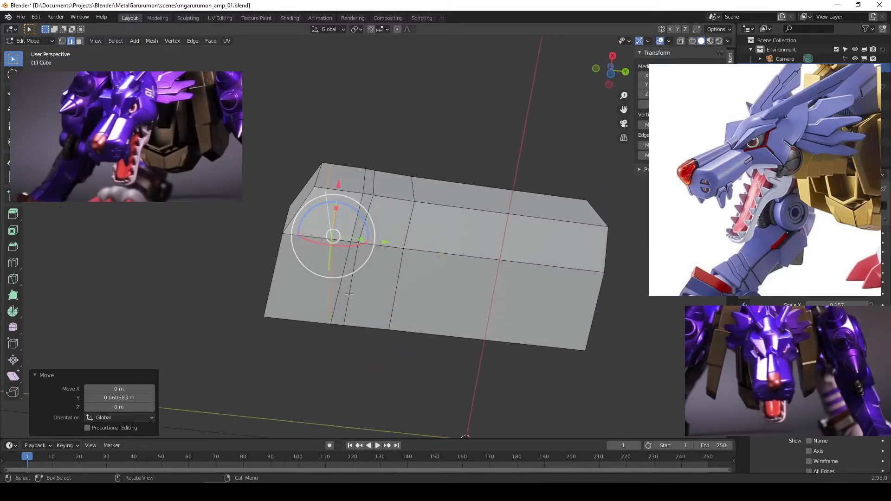
Try flattening the first loop along Y, and undo the recent scaling of that loop.
key(s)
key(y)
click(336, 234)
key(s)
key(y)
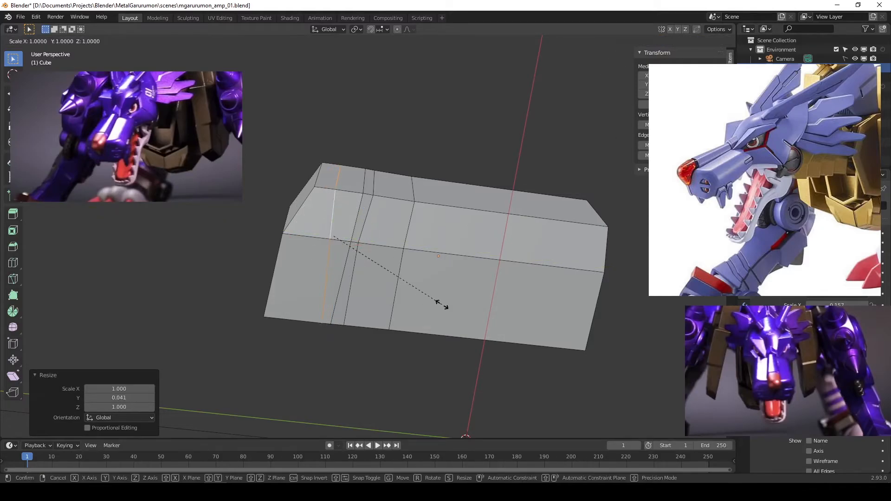
click(396, 257)
key(ctrl+z)
key(ctrl+z)
key(ctrl+z)
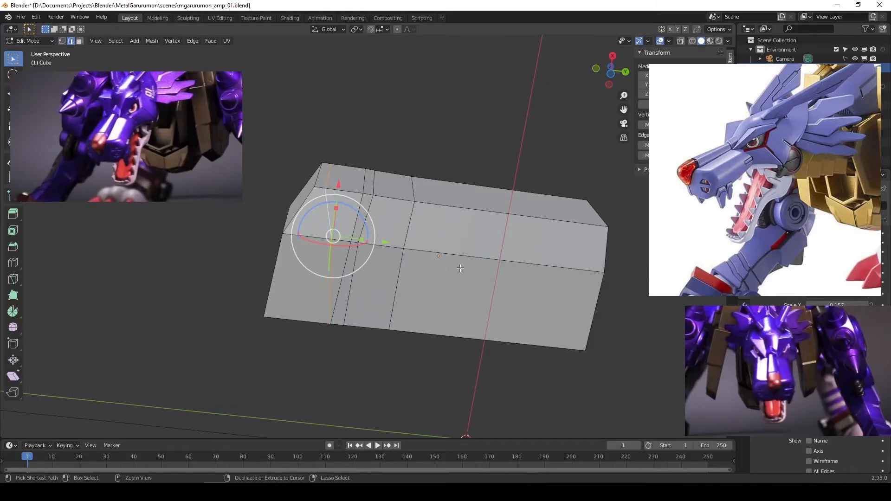
Move the first loop's underside vertices back along Y, the outer one by about 0.024 m, and nudge the third loop's outer underside vertex back.
scroll(414, 243, up, 4)
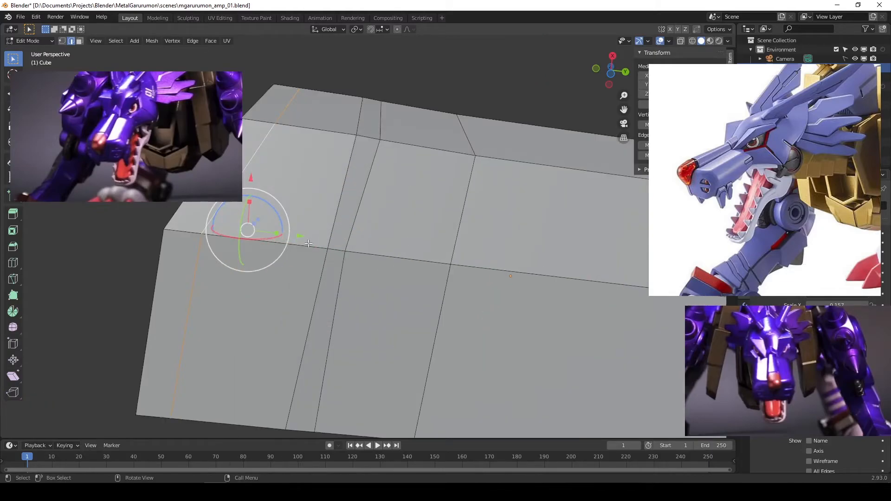
scroll(312, 242, down, 2)
key(1)
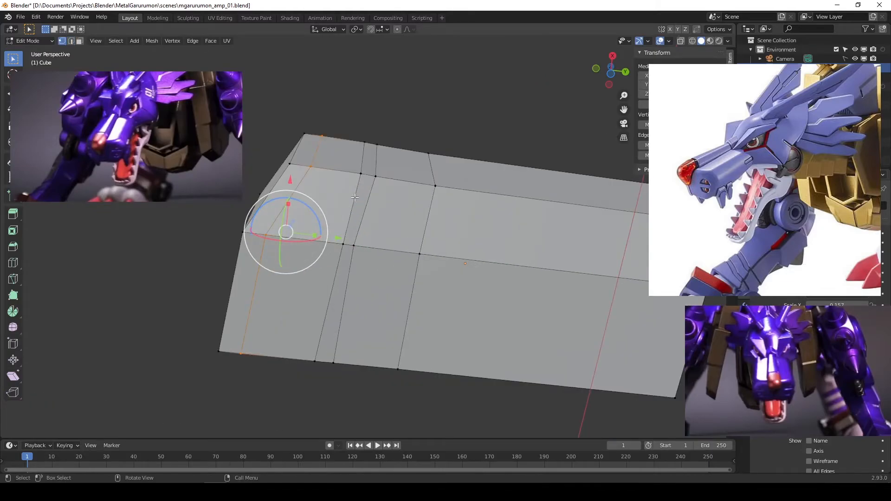
click(267, 235)
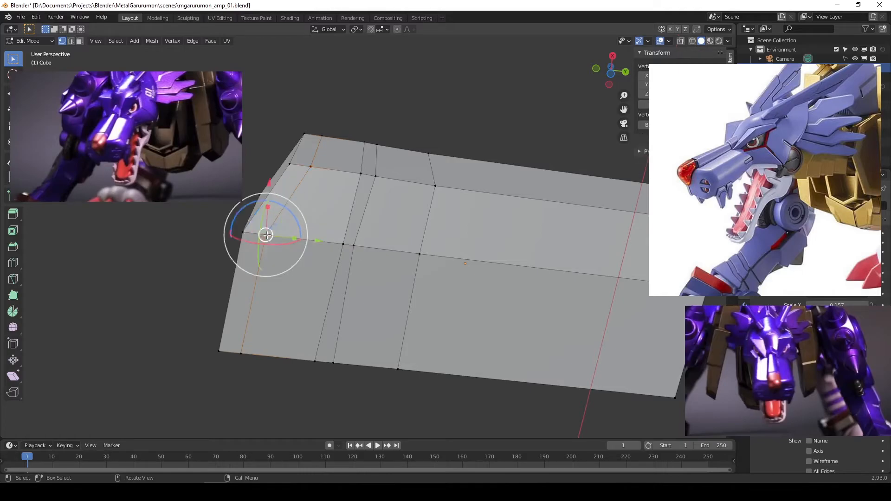
drag(314, 242, 330, 244)
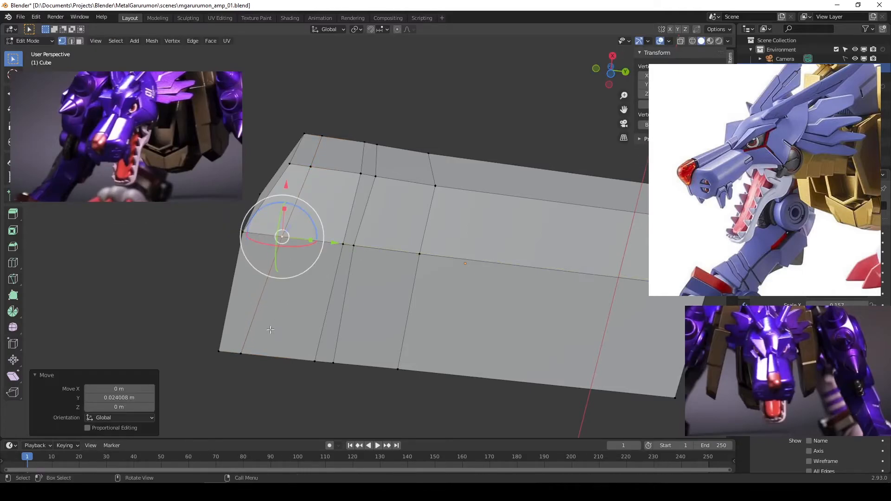
click(242, 355)
drag(298, 359, 315, 360)
click(353, 245)
drag(406, 252, 409, 254)
Select the second loop's two inner top vertices and move them back along Y toward the third loop.
middle_drag(410, 253, 372, 260)
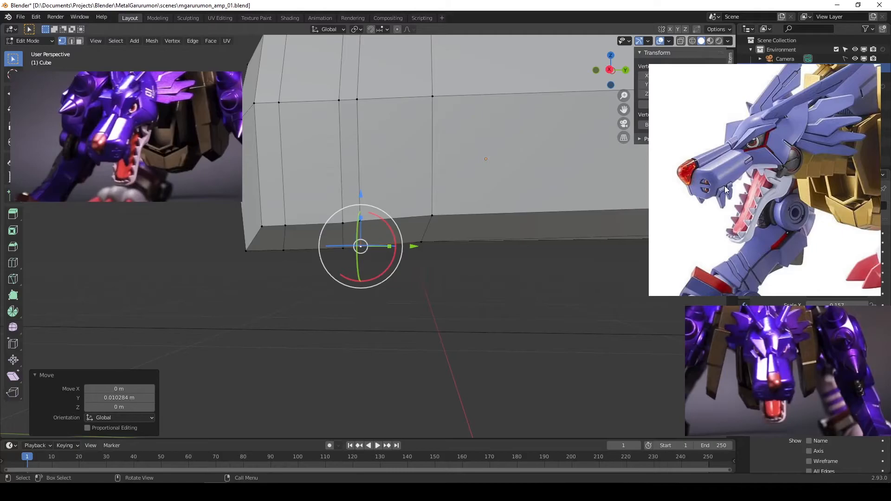
scroll(390, 124, down, 2)
middle_drag(390, 124, 382, 180)
middle_drag(347, 149, 326, 152)
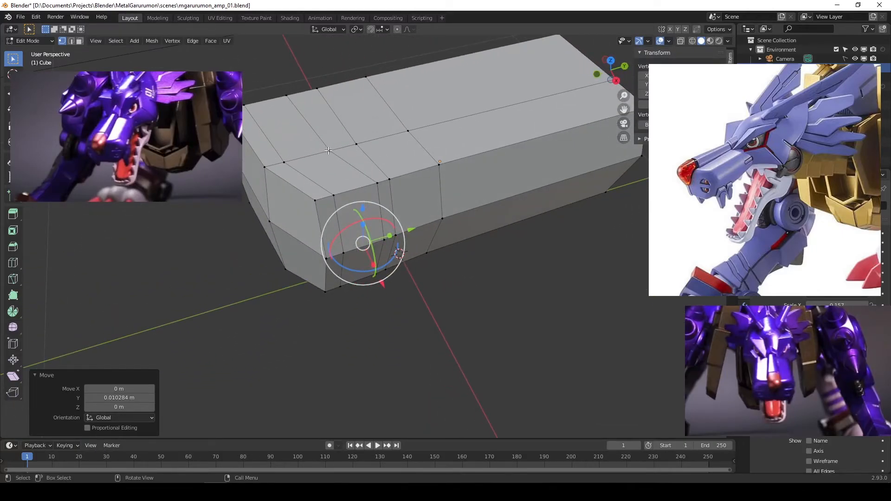
click(329, 150)
shift+click(287, 95)
drag(361, 109, 378, 106)
middle_drag(378, 107, 346, 103)
Tighten the gap between the second and third loops along Y, moving the third loop's outer top vertex by about -0.011 m.
click(338, 176)
drag(389, 175, 382, 175)
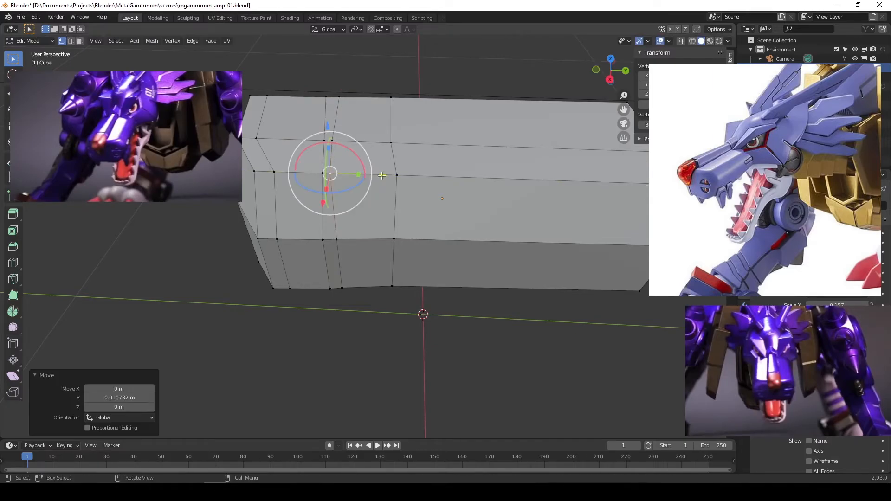
click(340, 239)
drag(382, 240, 380, 239)
alt+click(322, 157)
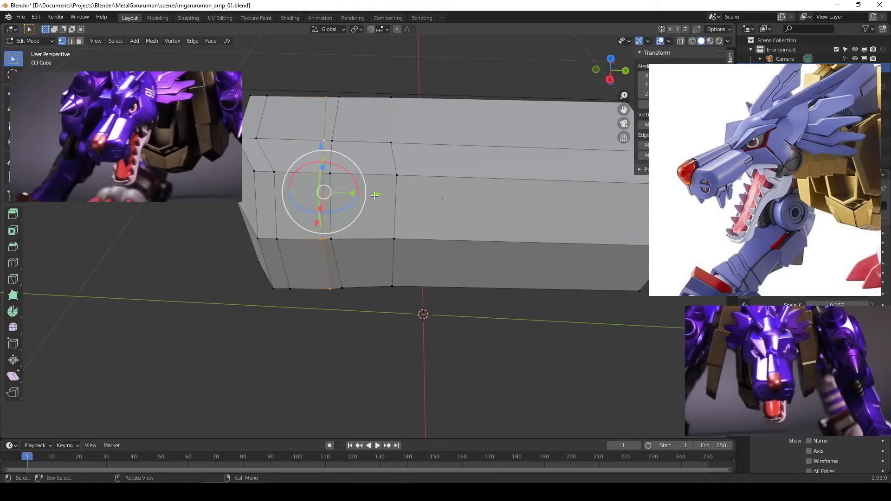
drag(376, 194, 374, 190)
click(342, 288)
drag(397, 289, 391, 289)
Fine-tune the third loop's vertices, moving the one at mid-height on the side about 0.0017 m along X.
middle_drag(391, 289, 457, 297)
key(KP_Decimal)
drag(406, 263, 410, 265)
scroll(415, 256, down, 1)
scroll(416, 255, down, 2)
drag(410, 95, 445, 108)
click(402, 85)
scroll(447, 108, down, 3)
shift+middle_drag(444, 190, 398, 197)
scroll(433, 246, up, 2)
scroll(389, 291, up, 1)
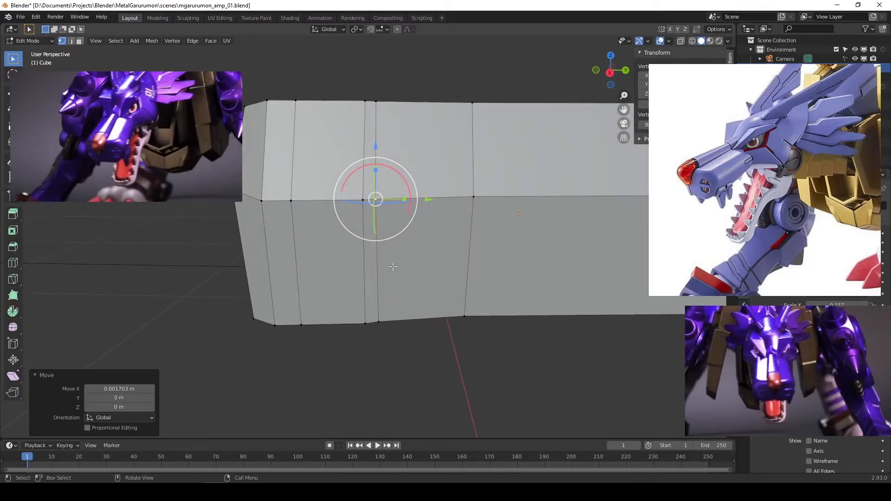
Select the side and underside faces of the two bands on either side of the narrow loop gap.
middle_drag(458, 249, 478, 223)
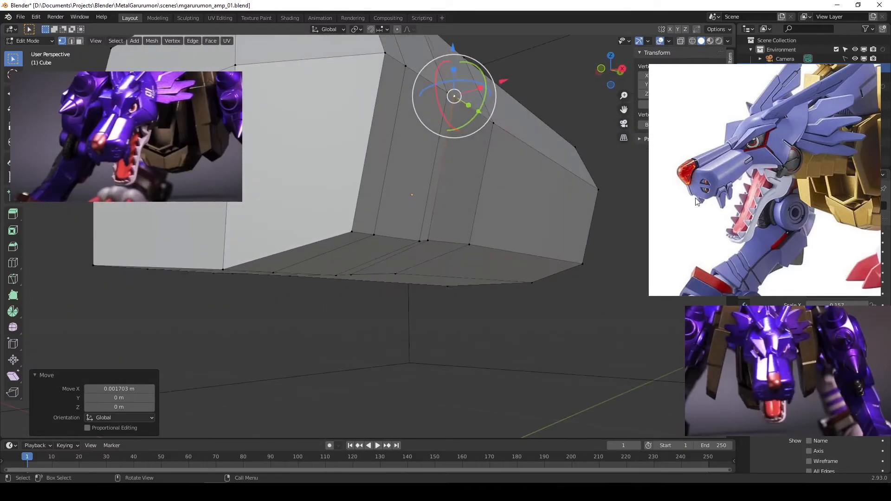
key(3)
click(405, 193)
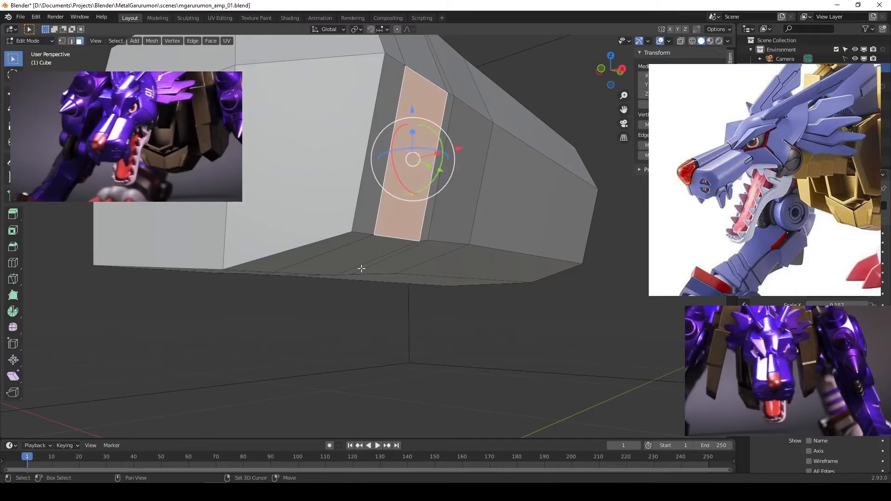
shift+click(367, 255)
middle_drag(475, 302, 436, 304)
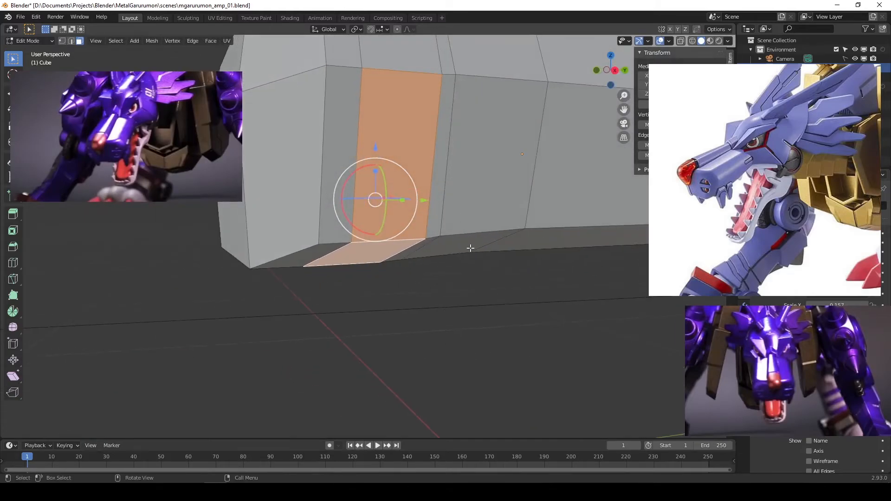
shift+click(474, 172)
middle_drag(467, 243, 504, 299)
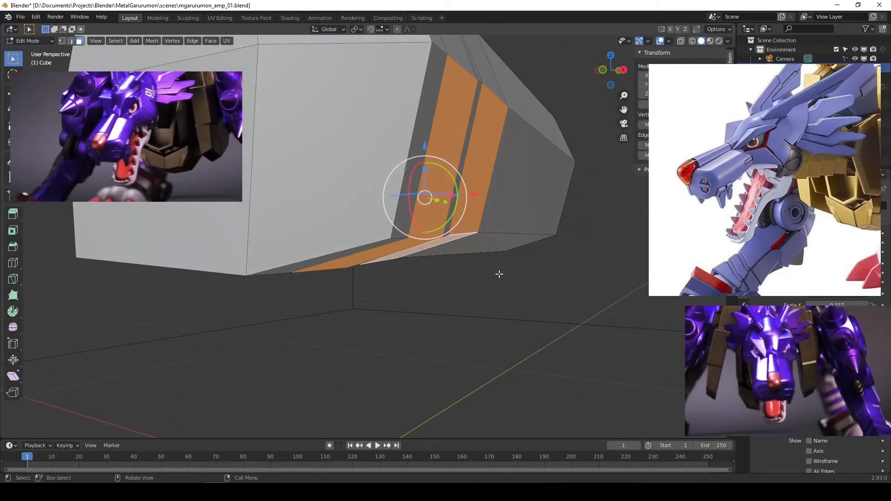
Try to extrude the selected side and underside faces outward and shift them about -0.032 m along X.
key(e)
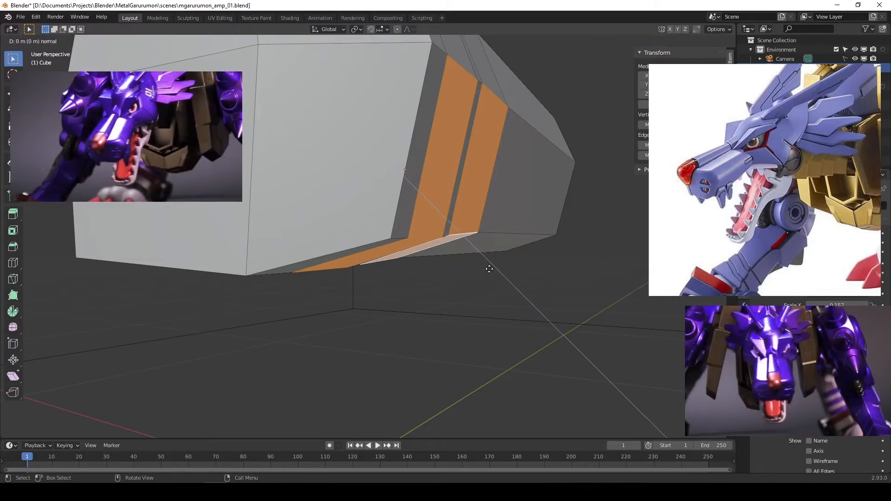
click(516, 322)
middle_drag(515, 321, 544, 304)
drag(519, 246, 491, 237)
middle_drag(490, 237, 523, 181)
middle_drag(395, 245, 467, 308)
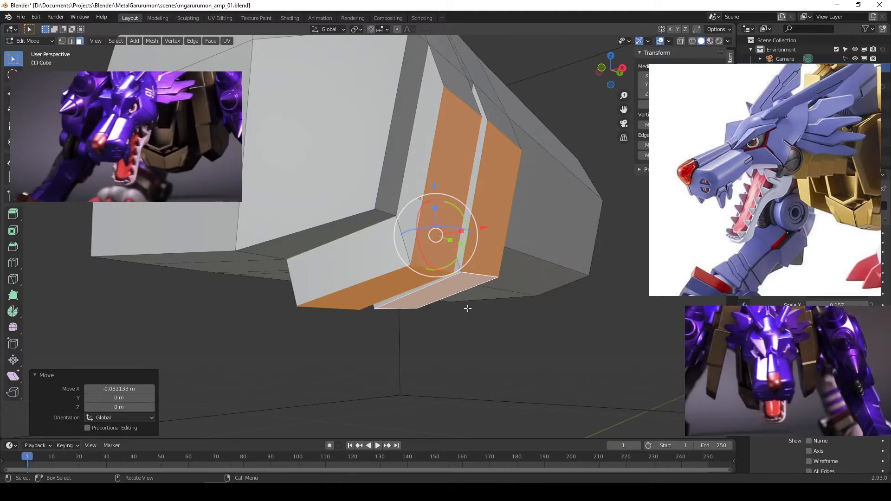
middle_drag(467, 308, 316, 246)
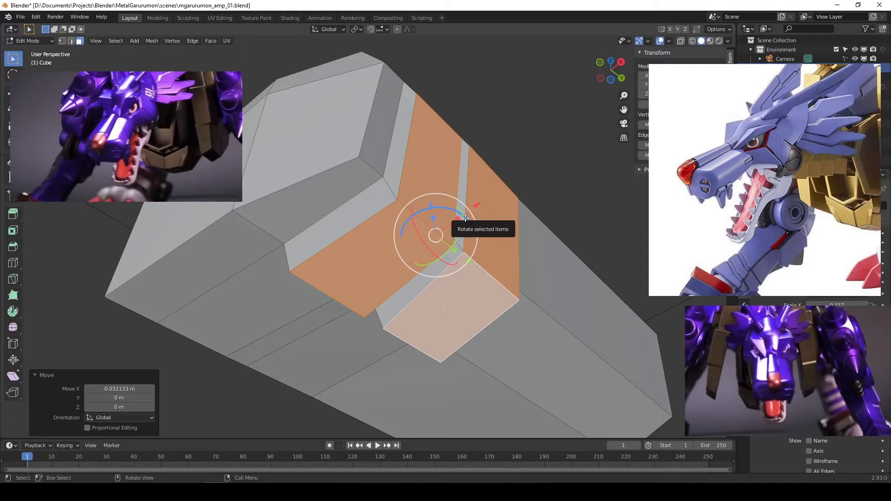
middle_drag(465, 218, 418, 183)
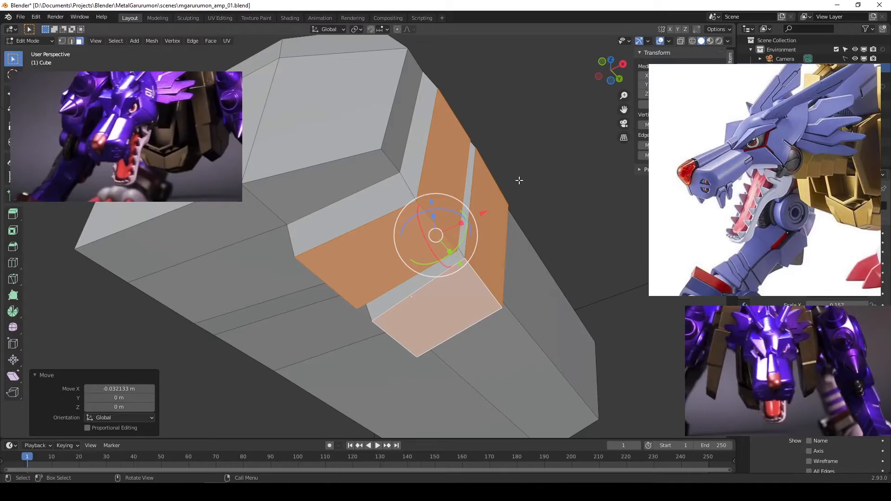
Undo the extrusion and shift of the side and underside faces, back to the face selection.
key(ctrl+z)
key(ctrl+z)
key(ctrl+z)
key(ctrl+z)
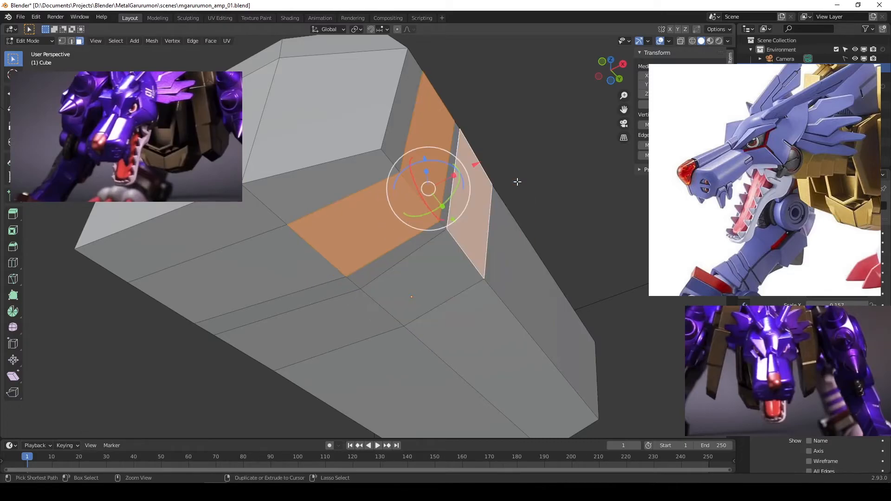
middle_drag(517, 181, 496, 199)
shift+click(497, 199)
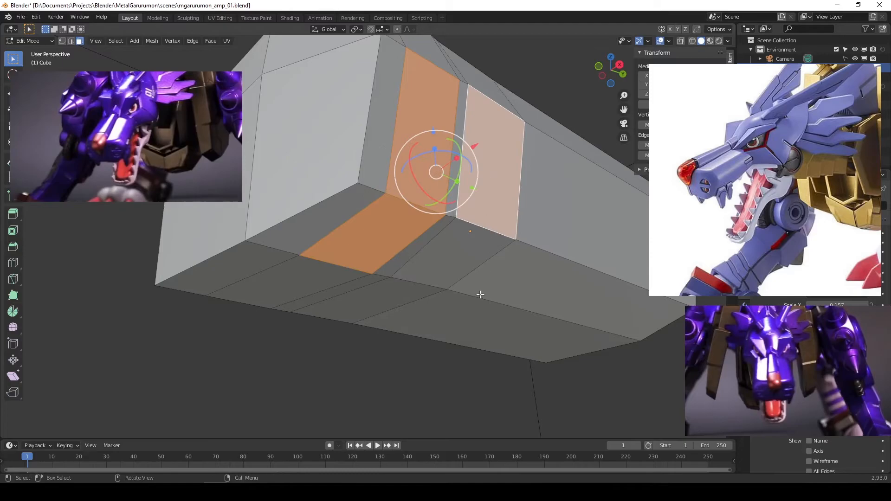
Select only the two side faces flanking the narrow gap and extrude them outward by about 0.011 m.
click(356, 251)
click(418, 133)
shift+click(493, 179)
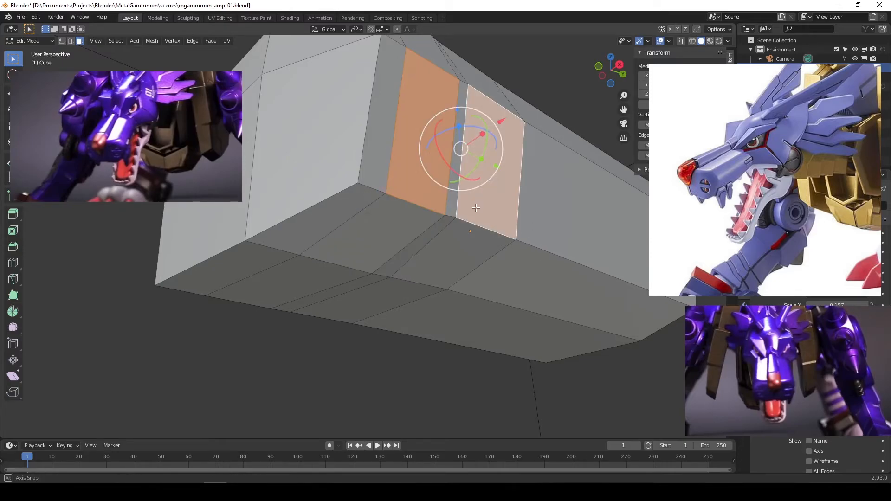
middle_drag(493, 180, 493, 236)
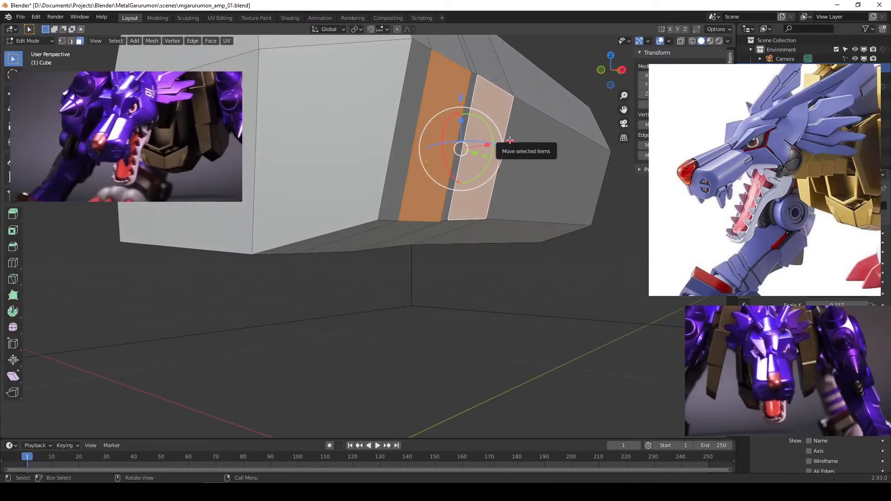
key(e)
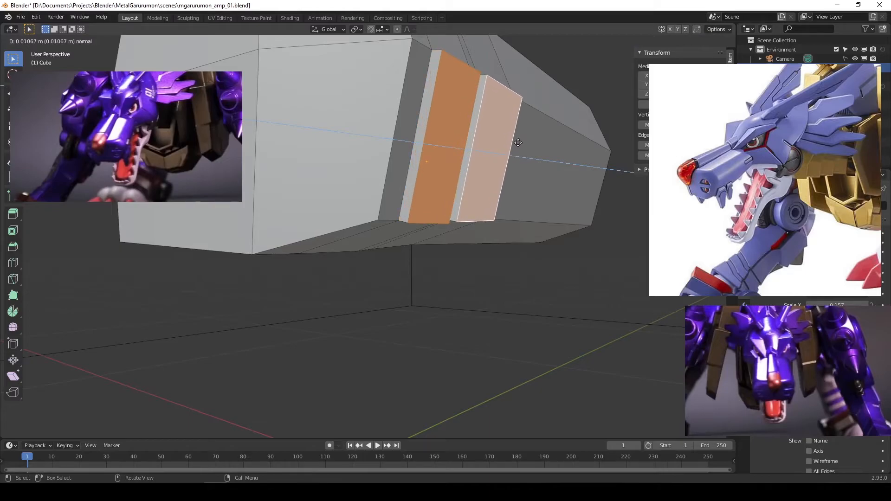
click(518, 143)
middle_drag(469, 150, 468, 176)
Select the thin underside faces of both raised side plates and extrude them downward by about 0.106 m.
click(497, 191)
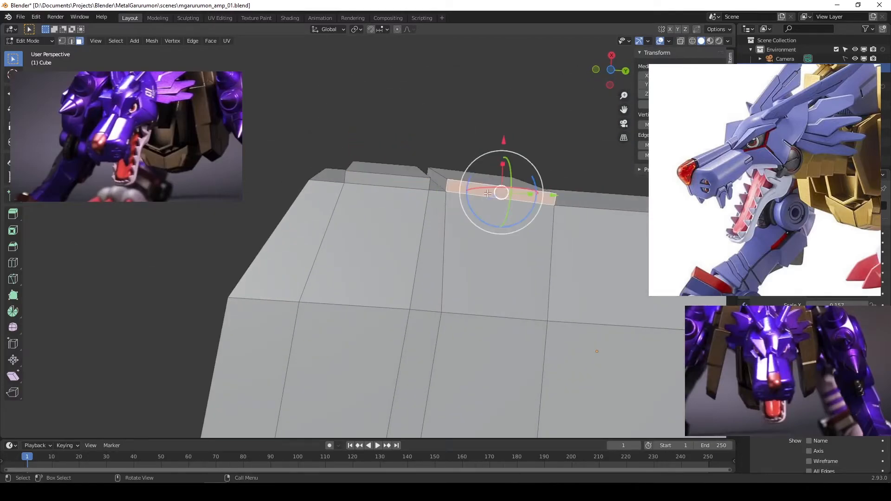
shift+click(384, 182)
middle_drag(384, 182, 433, 267)
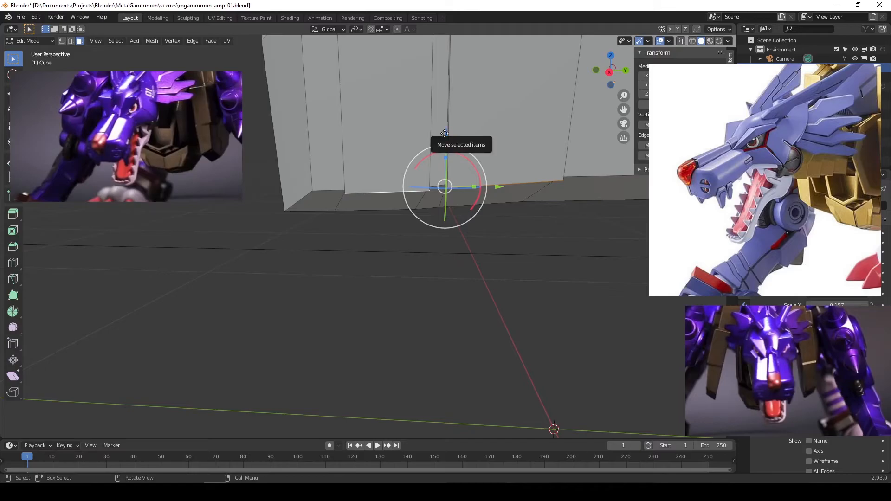
key(e)
click(432, 242)
middle_drag(432, 242, 511, 220)
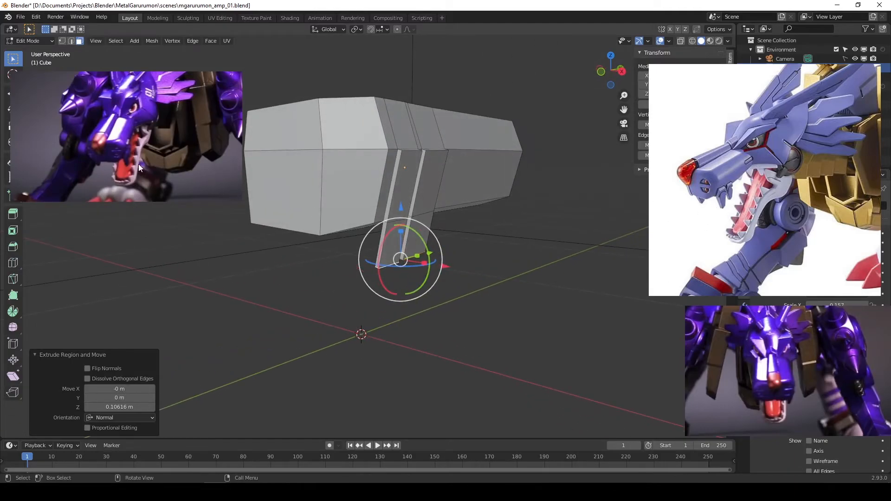
Move the plates' lower end faces outward along X, by about 0.028 m, and flatten them by scaling along Z.
middle_drag(394, 232, 429, 236)
drag(446, 257, 464, 260)
mouse_move(464, 258)
middle_down()
mouse_move(445, 204)
mouse_move(438, 252)
mouse_move(474, 273)
middle_up()
scroll(438, 260, up, 4)
drag(473, 273, 493, 269)
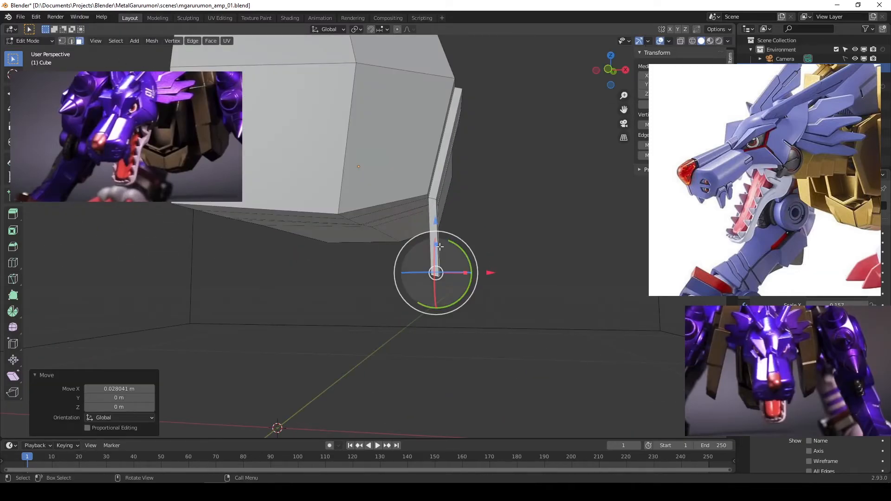
key(s)
key(z)
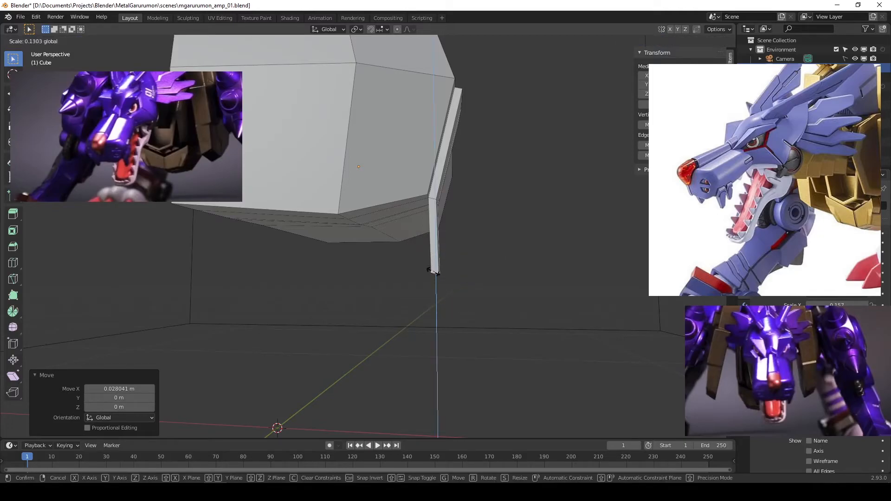
click(433, 271)
In vertex mode with X-ray on, select the vertices where the two downward plates bend at the snout's lower edge.
middle_drag(466, 295, 426, 277)
key(1)
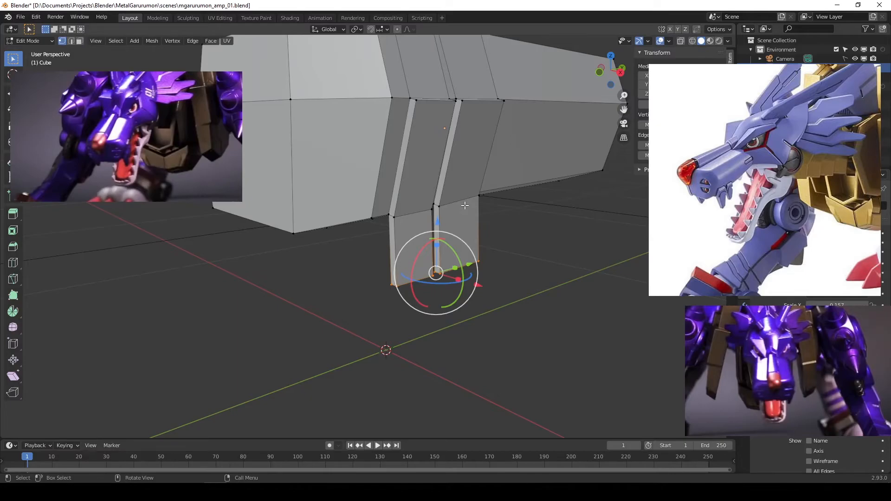
key(alt+z)
mouse_move(465, 205)
middle_down()
mouse_move(487, 211)
mouse_move(503, 184)
middle_up()
drag(503, 181, 434, 228)
middle_drag(452, 234, 384, 220)
shift+drag(363, 192, 431, 226)
middle_drag(431, 226, 488, 208)
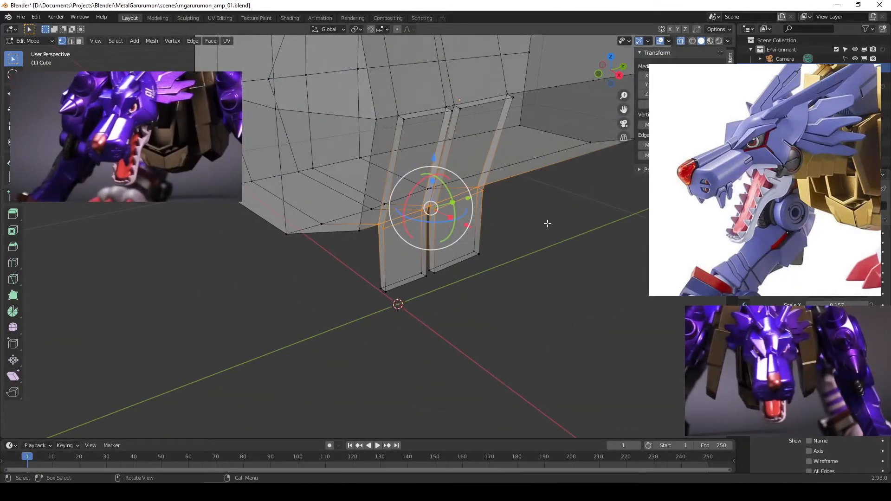
drag(551, 214, 469, 175)
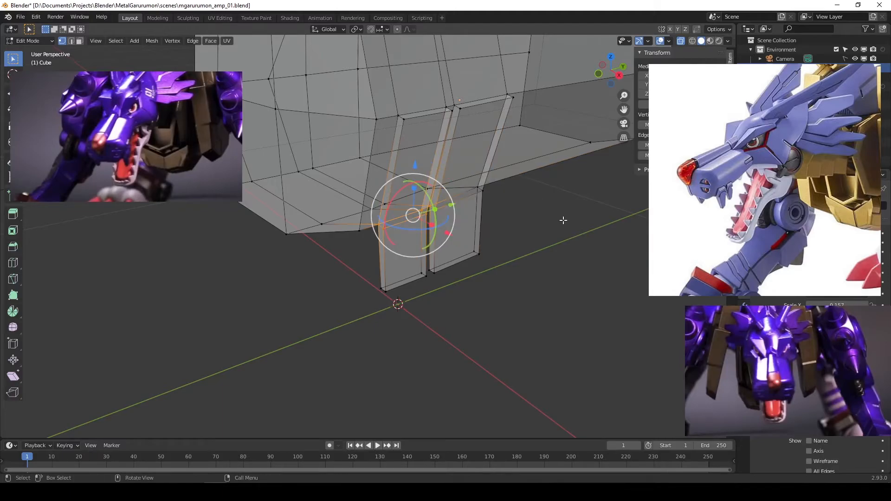
key(ctrl)
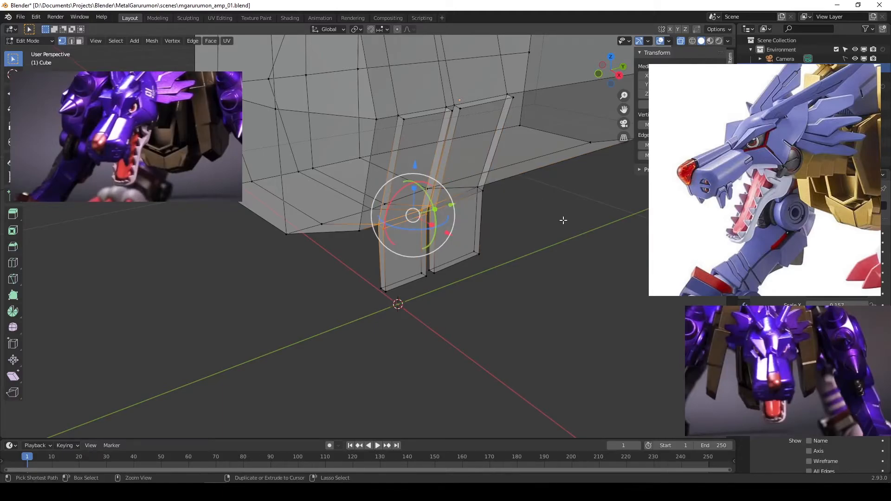
key(ctrl+KP_Add)
Move the selected bend vertices of the two plates outward by about 0.019 m along X.
middle_drag(495, 198, 510, 197)
mouse_move(496, 237)
middle_down()
mouse_move(555, 208)
mouse_move(489, 222)
middle_up()
drag(481, 214, 495, 217)
middle_drag(494, 217, 468, 197)
scroll(473, 207, up, 3)
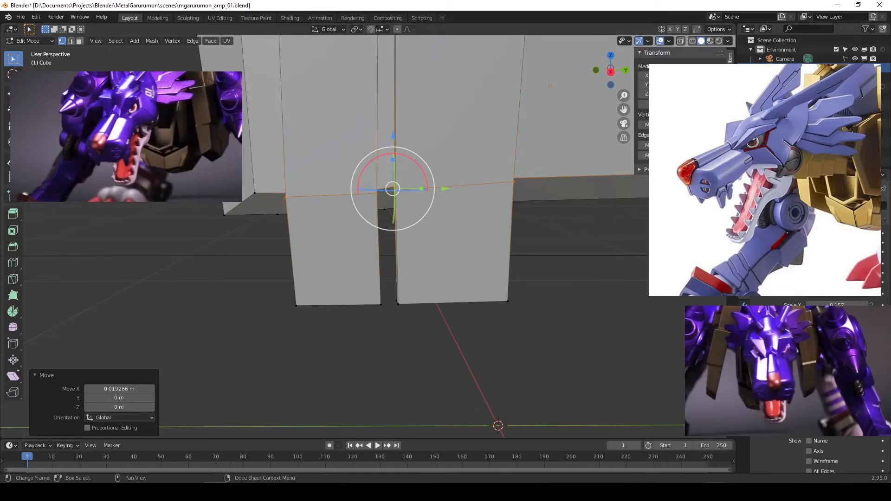
Switch to the references folder and examine the head cross-section in 22.jpg for the jaw and teeth layout.
click(214, 492)
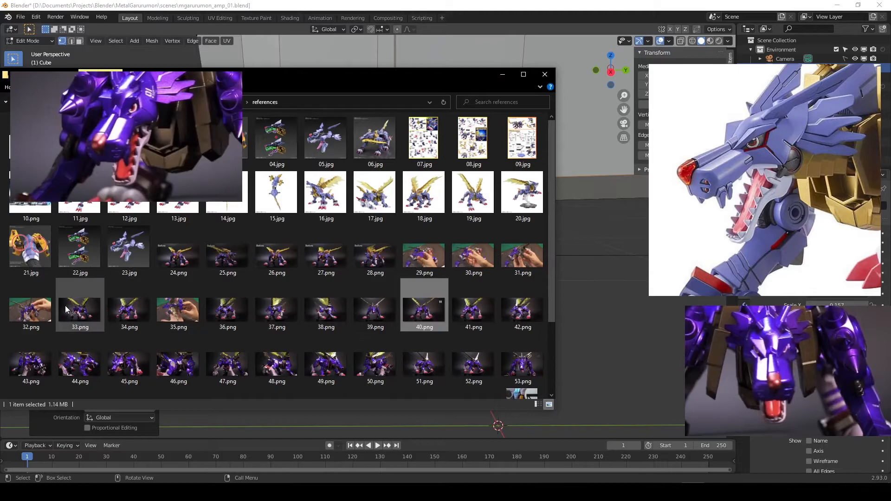
scroll(311, 321, down, 2)
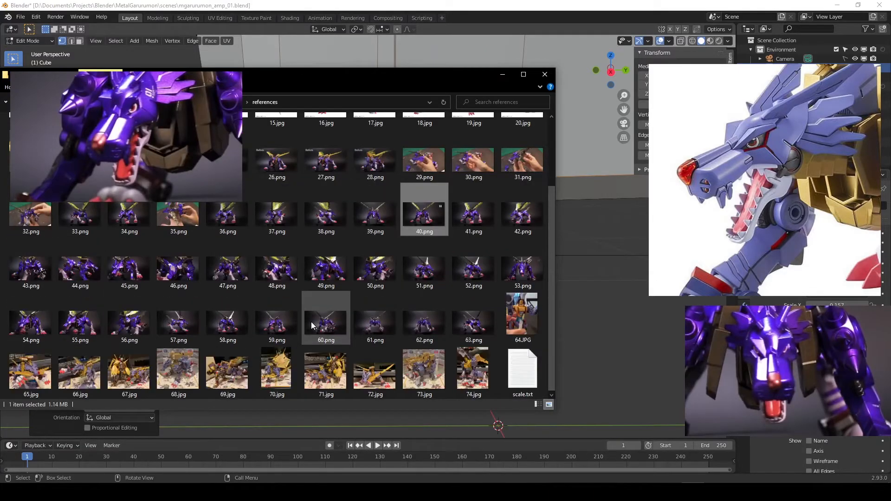
scroll(315, 323, up, 3)
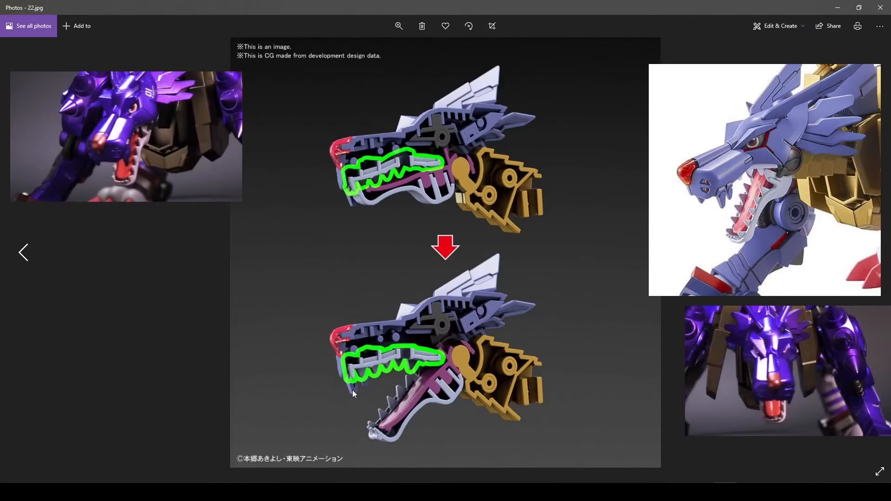
click(880, 8)
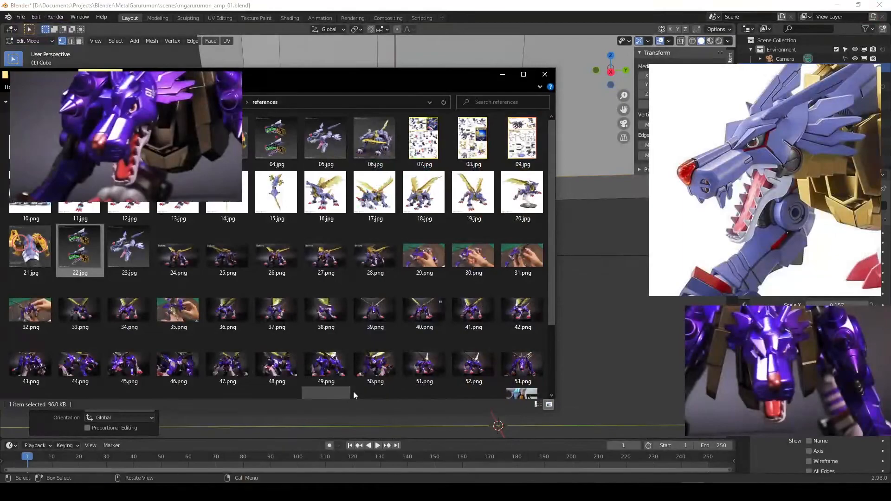
View 49.png from the references folder to examine the side of the snout, then close it and minimize the folder.
double_click(340, 371)
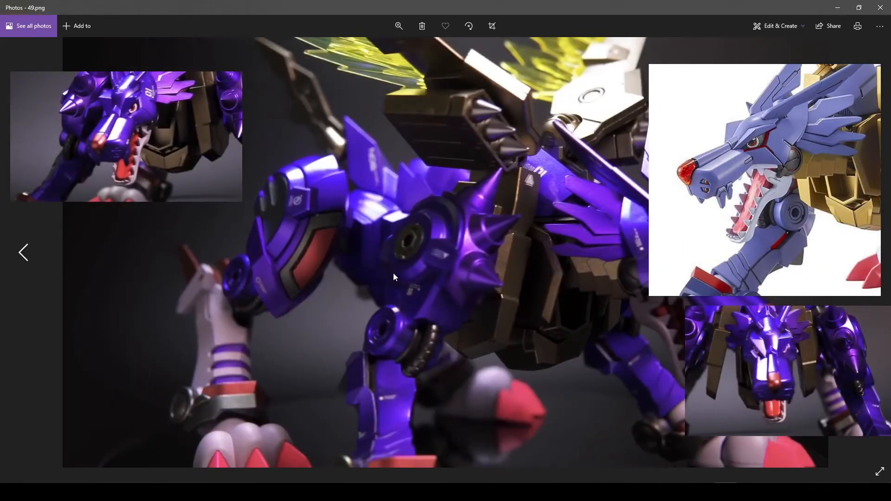
drag(544, 7, 317, 180)
scroll(411, 302, down, 2)
scroll(411, 302, up, 1)
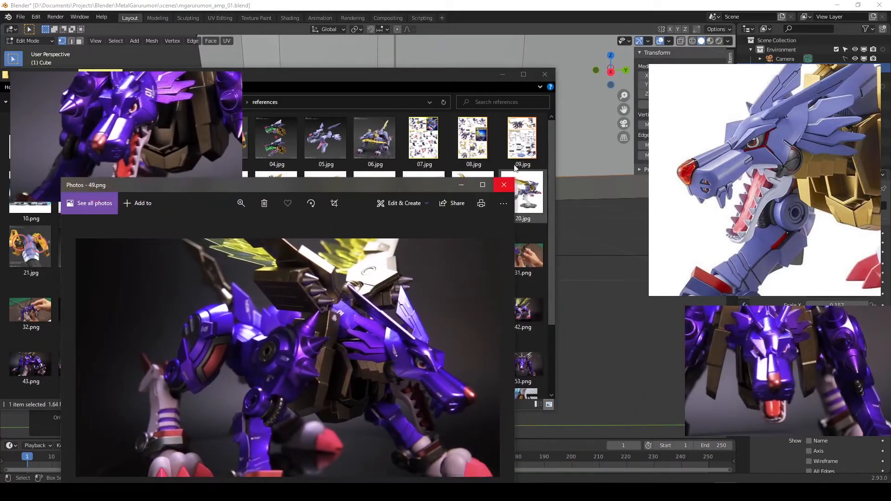
click(510, 183)
click(502, 75)
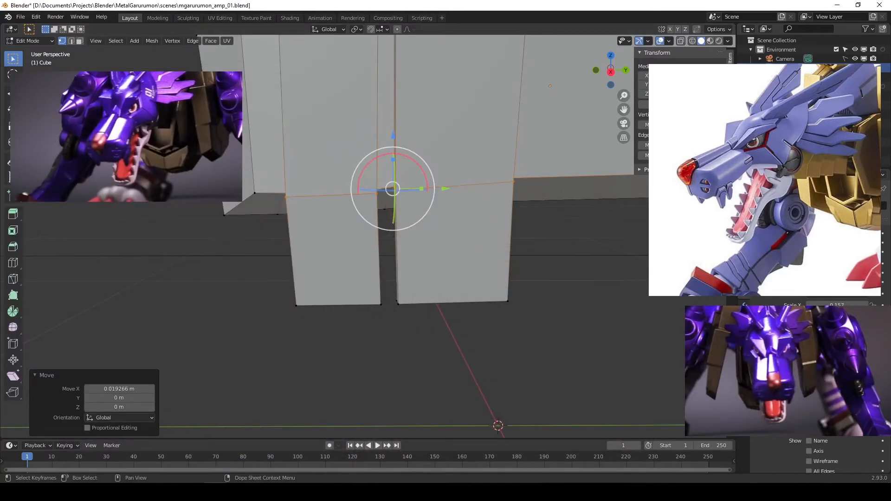
Stop keeping the front-view head reference on top, and add a jaw close-up from the references folder as a new floating reference.
right_click(787, 380)
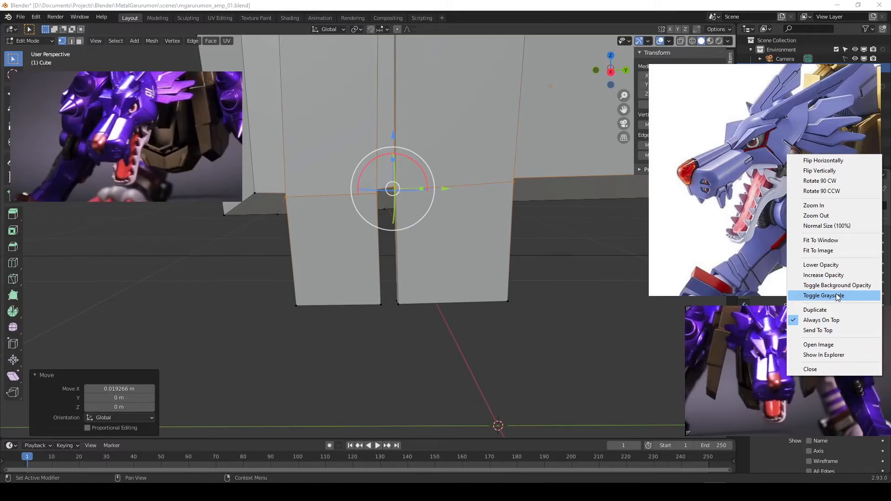
click(820, 320)
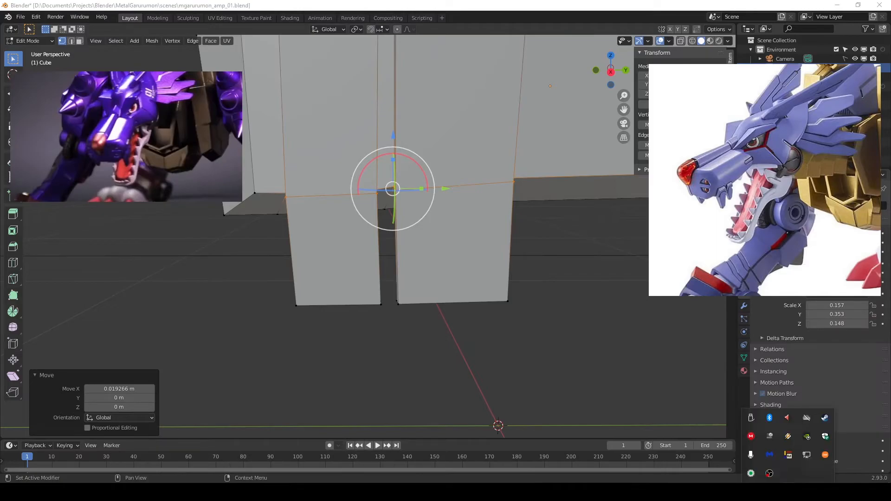
right_click(788, 455)
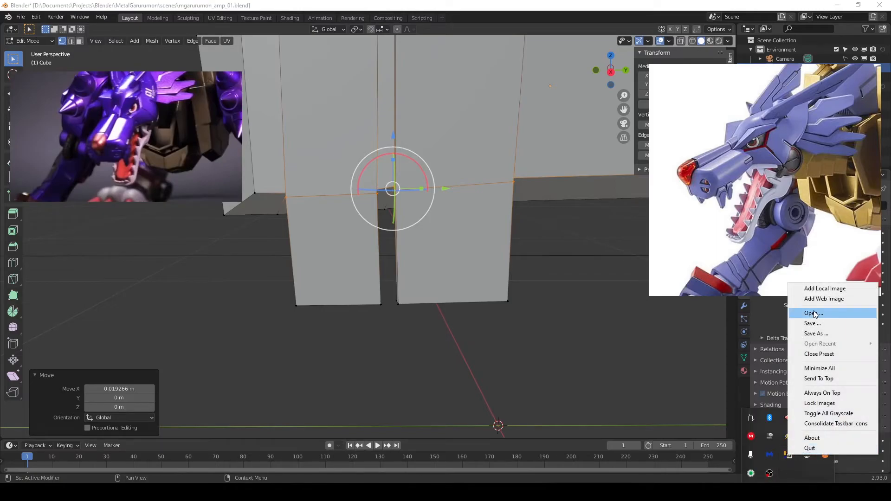
click(817, 290)
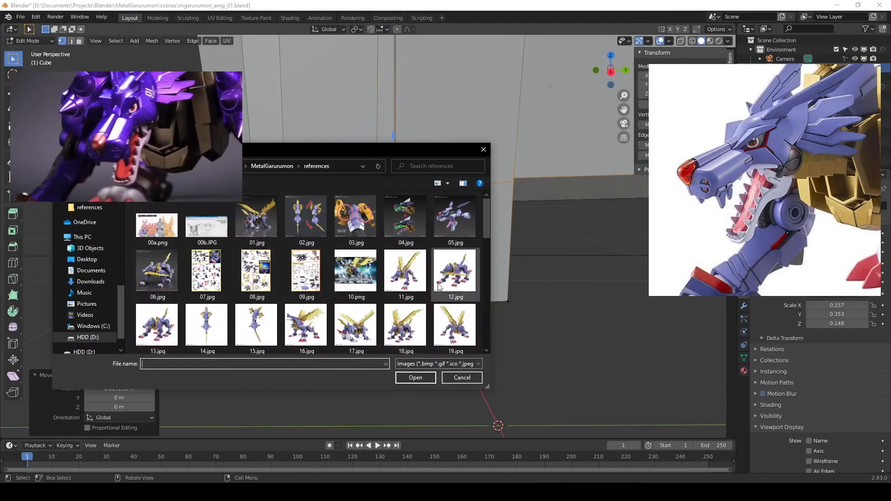
scroll(329, 290, down, 5)
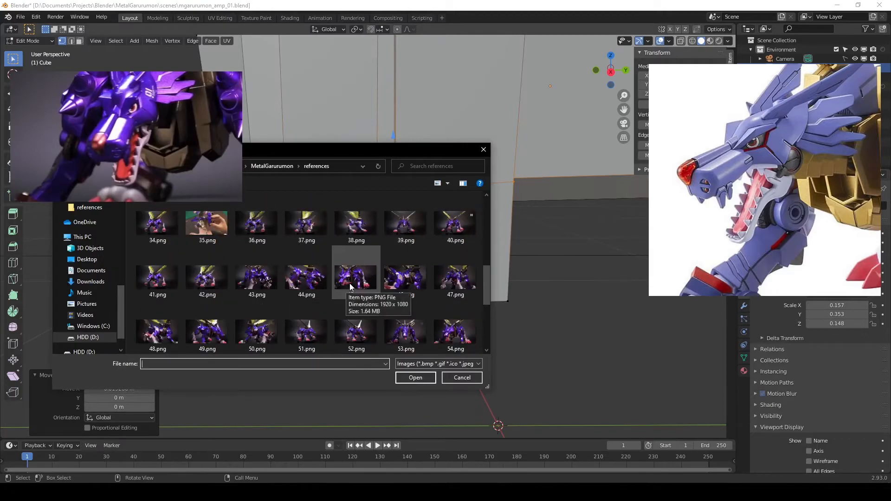
click(355, 330)
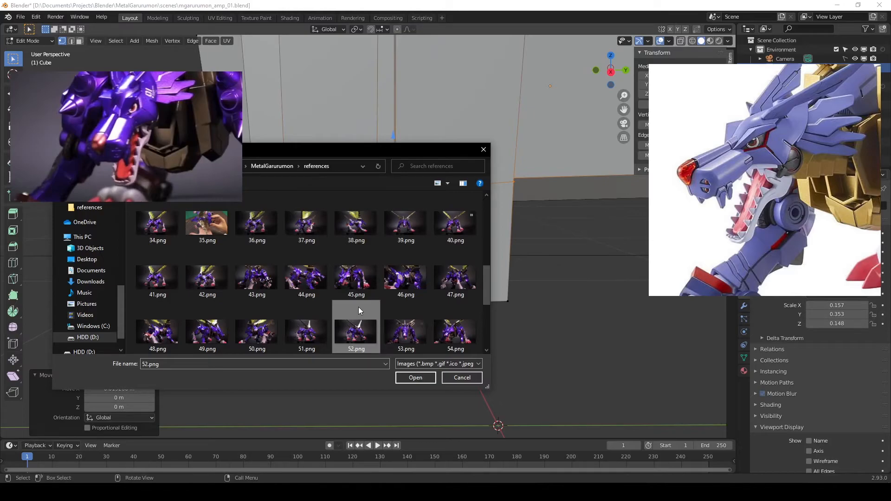
double_click(241, 320)
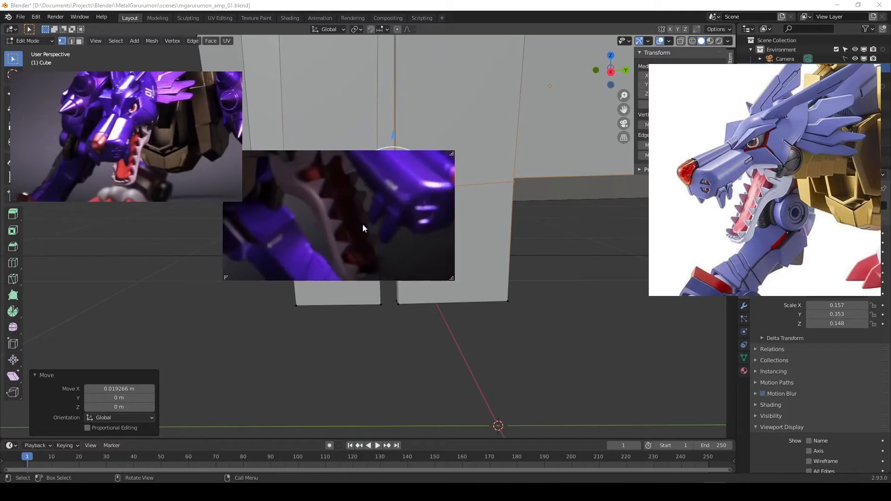
drag(361, 183, 174, 246)
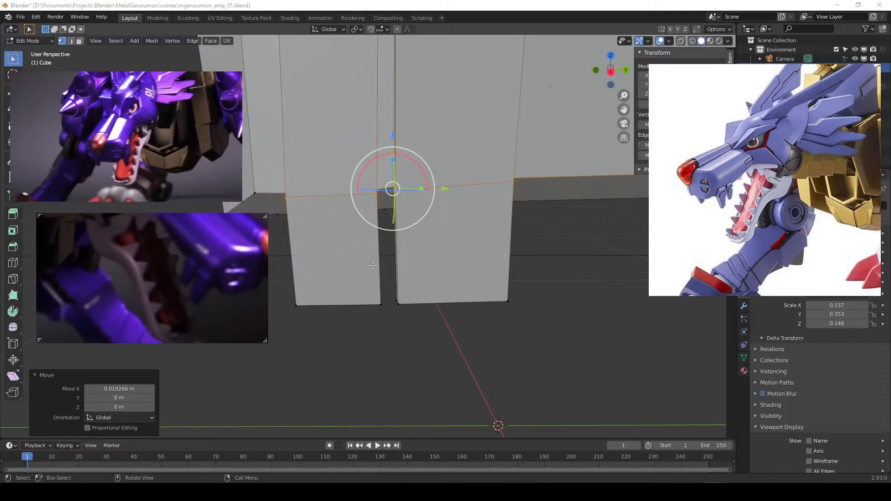
Bring the open-jaw close-up back into view and set it to stay always on top.
middle_drag(418, 268, 465, 272)
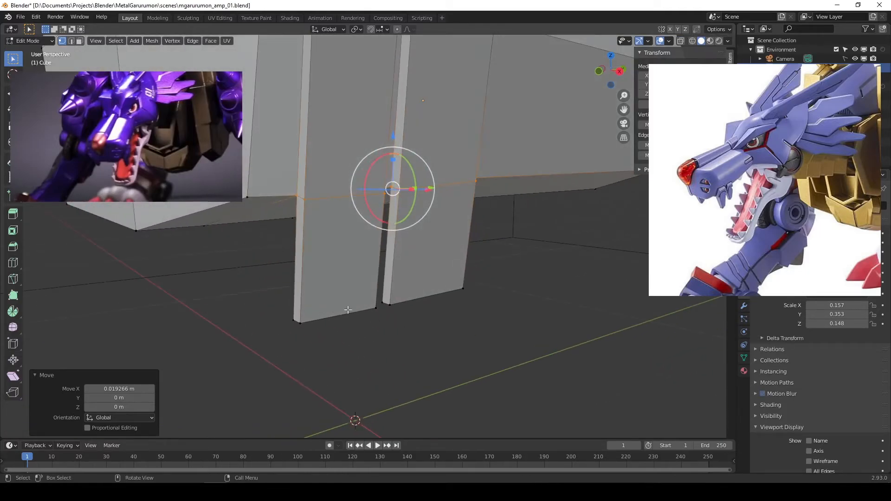
click(715, 492)
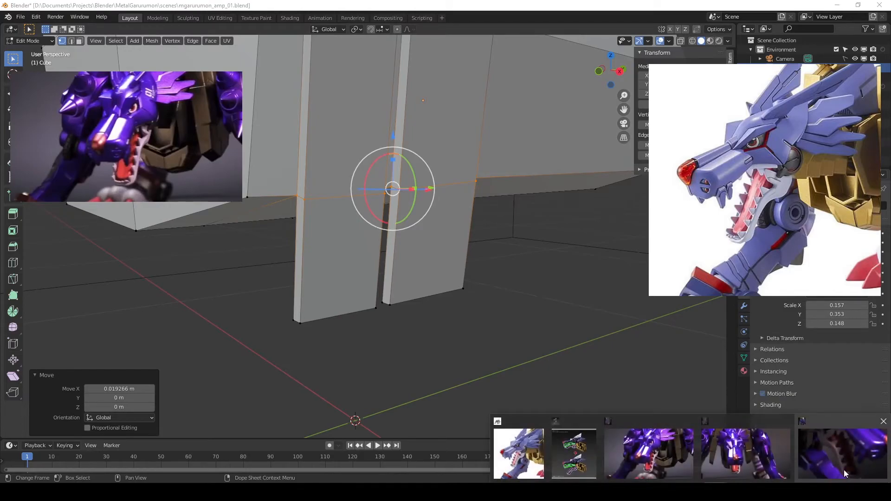
click(848, 449)
right_click(199, 256)
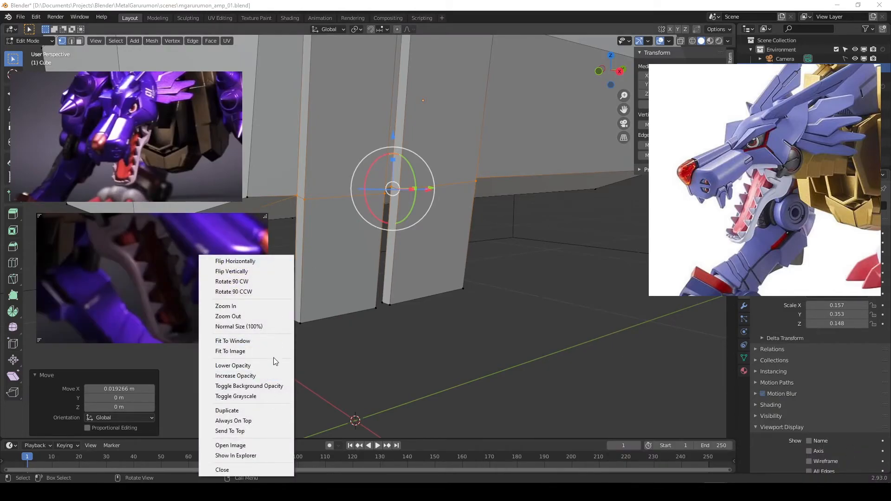
click(271, 421)
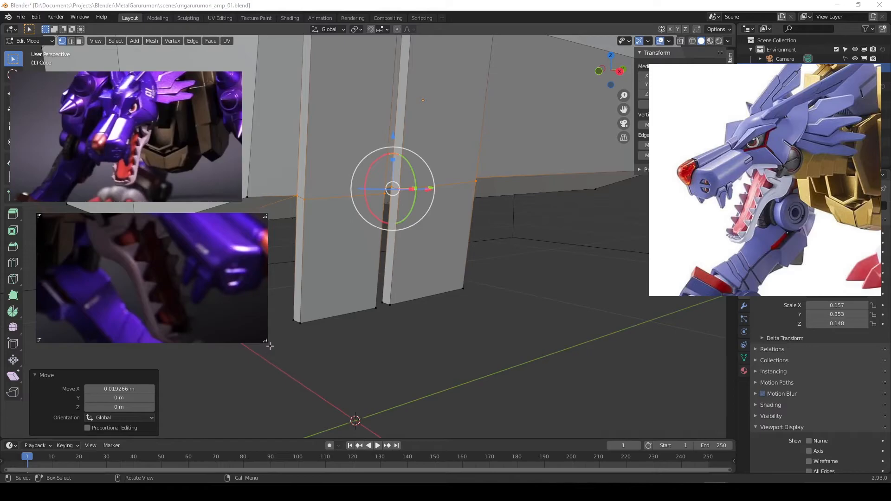
drag(219, 230, 205, 239)
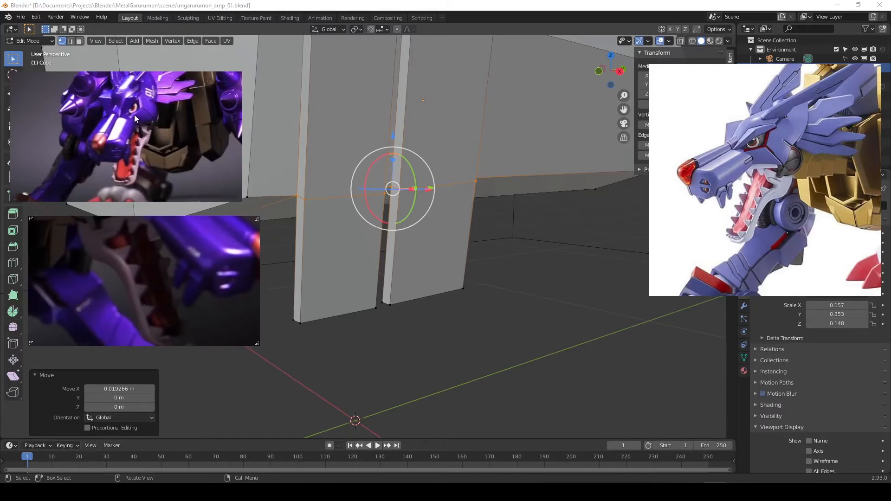
Turn off always-on-top for the purple three-quarter head reference and move the jaw close-up into its place.
right_click(141, 158)
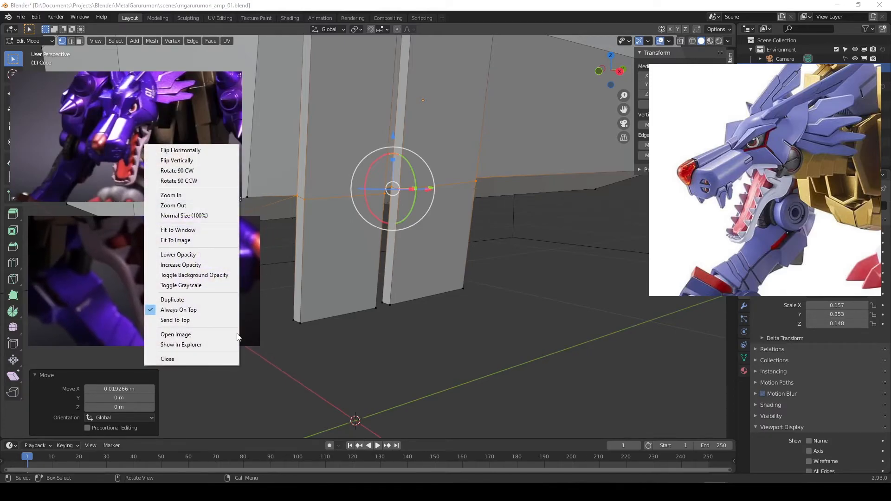
click(188, 315)
click(361, 388)
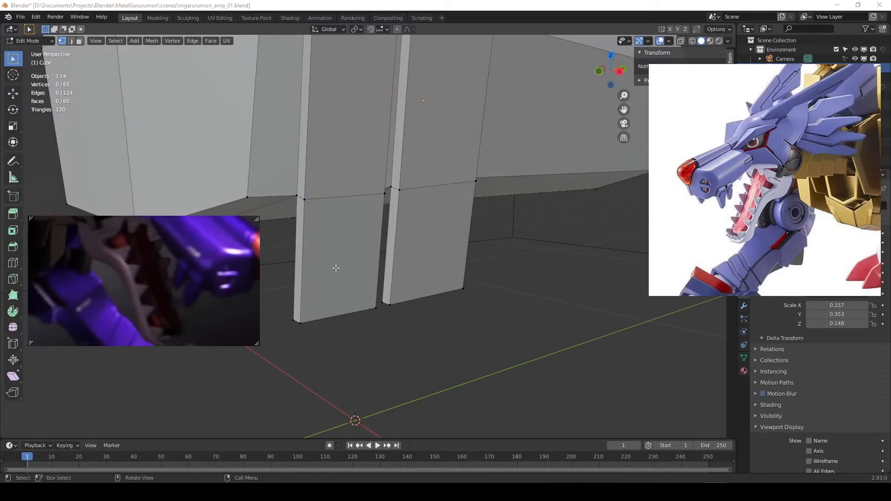
drag(187, 276, 158, 156)
With X-ray on, select the bottom vertices of both hanging plates and move them down about 0.046 m along Z.
middle_drag(341, 228, 328, 227)
middle_drag(334, 190, 394, 193)
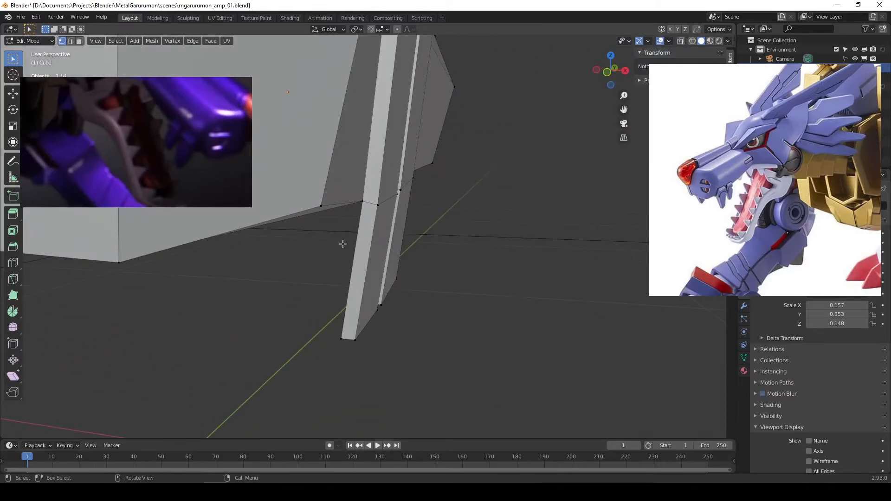
scroll(304, 270, down, 5)
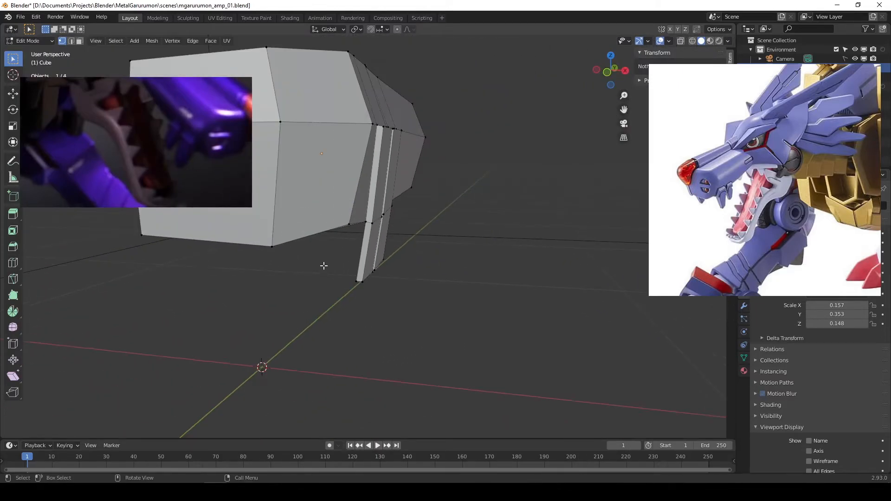
key(alt+z)
drag(334, 243, 441, 334)
drag(371, 224, 383, 239)
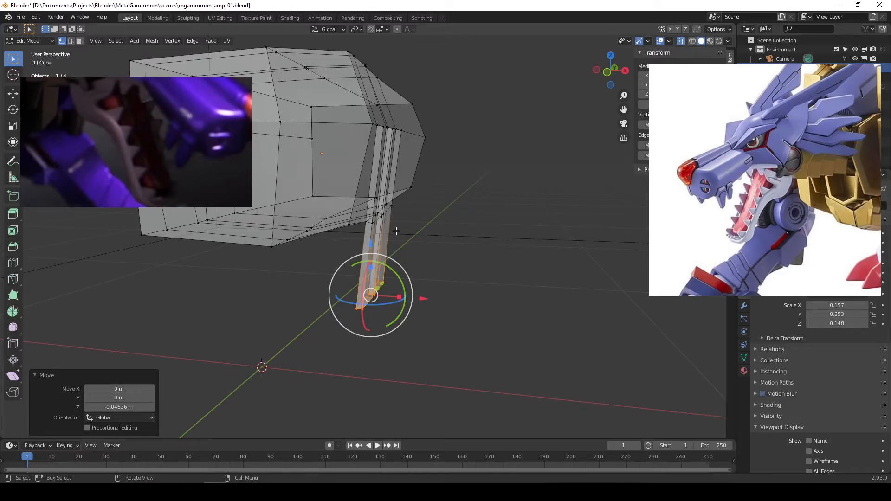
click(489, 299)
On the snout side opposite the plates, select two mid-height vertices near the front end and move them along Y.
middle_drag(483, 286, 407, 279)
key(alt+z)
middle_drag(419, 201, 397, 221)
key(KP_3)
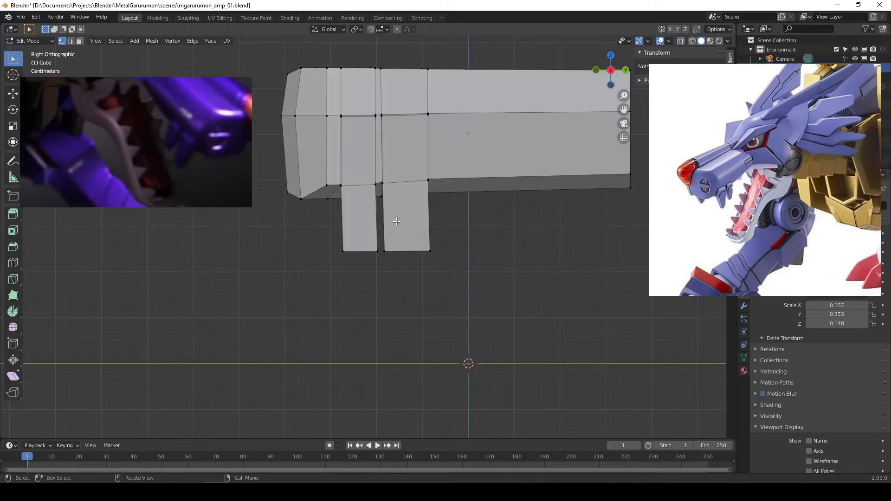
key(alt+z)
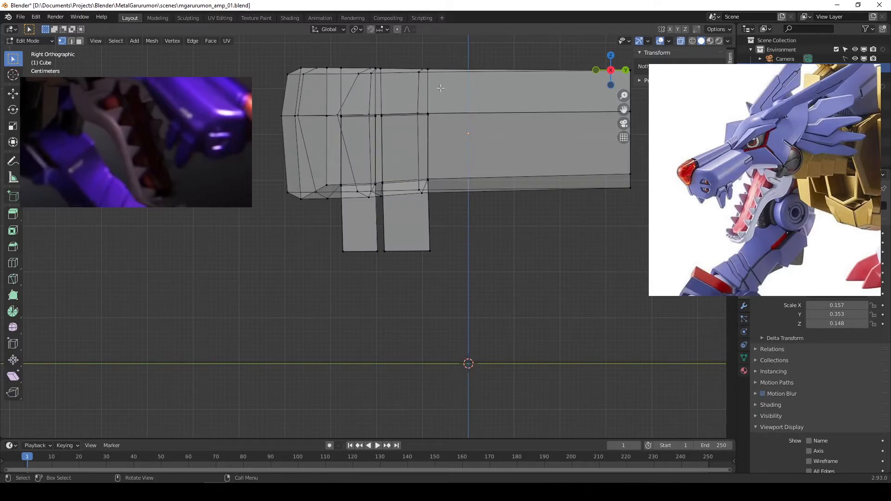
middle_drag(371, 94, 326, 60)
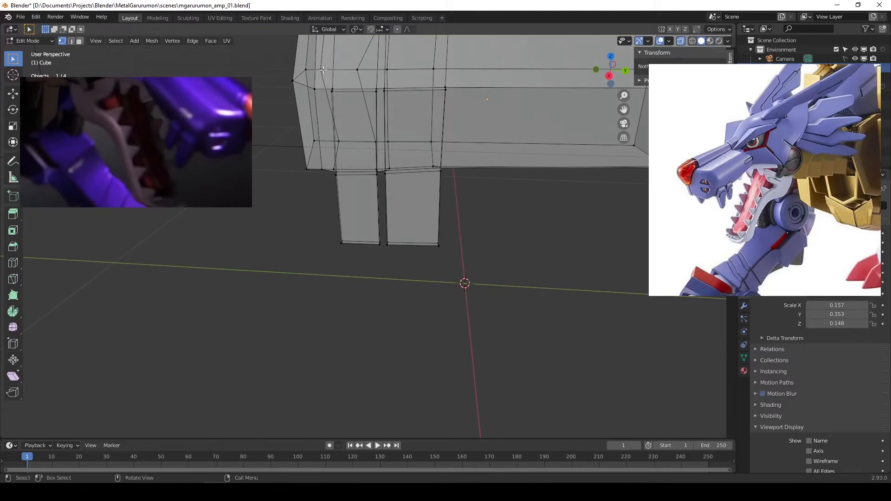
click(321, 70)
shift+click(356, 70)
middle_drag(271, 121, 338, 129)
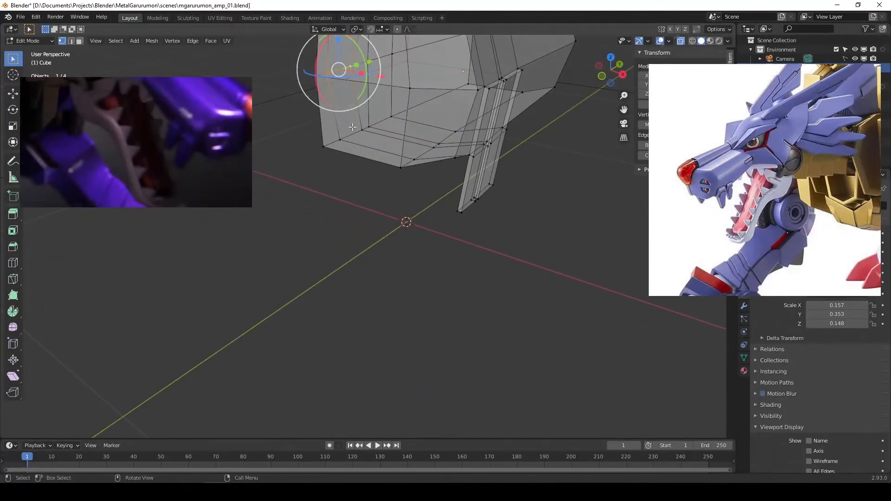
key(alt+z)
key(ctrl+KP_3)
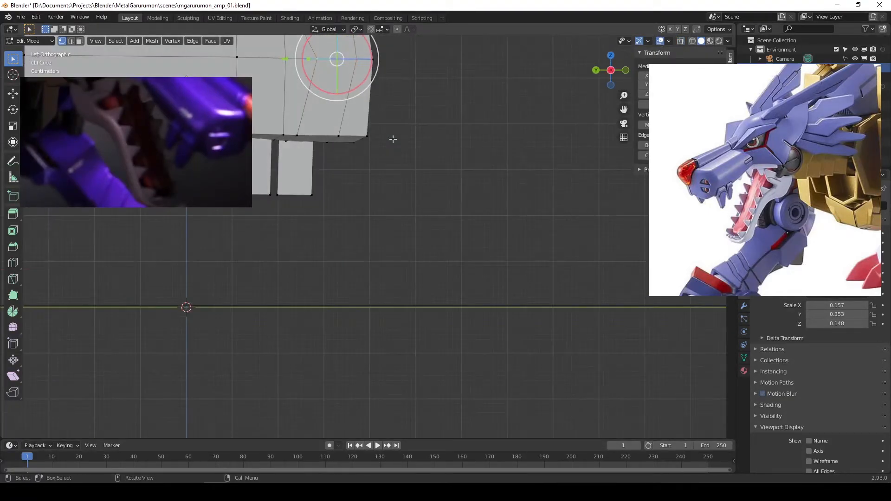
scroll(345, 90, down, 2)
key(g)
key(y)
click(275, 85)
Even out the remaining vertices on that side along Y, moving the one on the lower edge about 0.007 m.
middle_drag(275, 85, 353, 138)
click(354, 59)
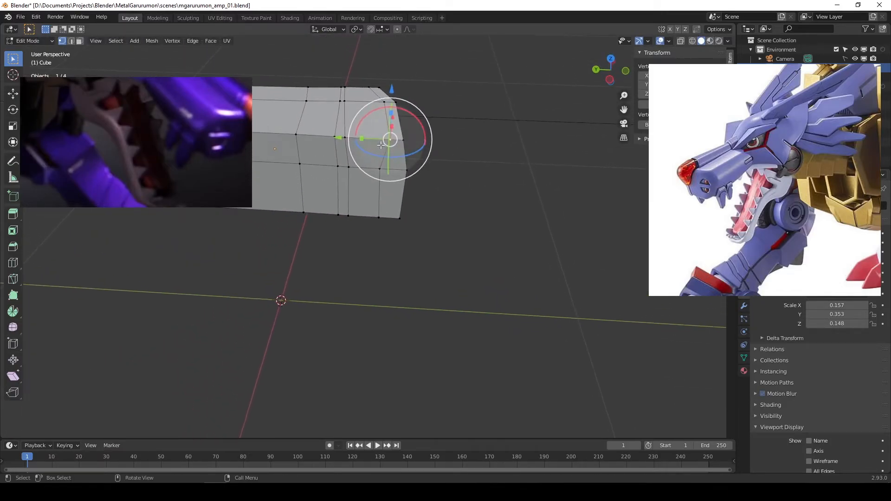
drag(340, 137, 287, 164)
click(345, 148)
click(350, 167)
click(345, 216)
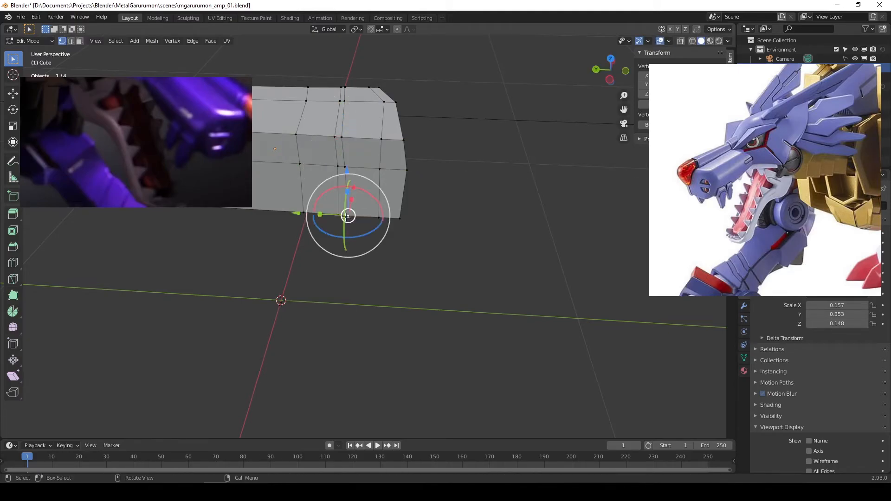
drag(294, 212, 293, 214)
With X-ray on, select the vertex columns bordering the gap between the two plates and move them about 0.025 m along Y.
middle_drag(293, 213, 360, 238)
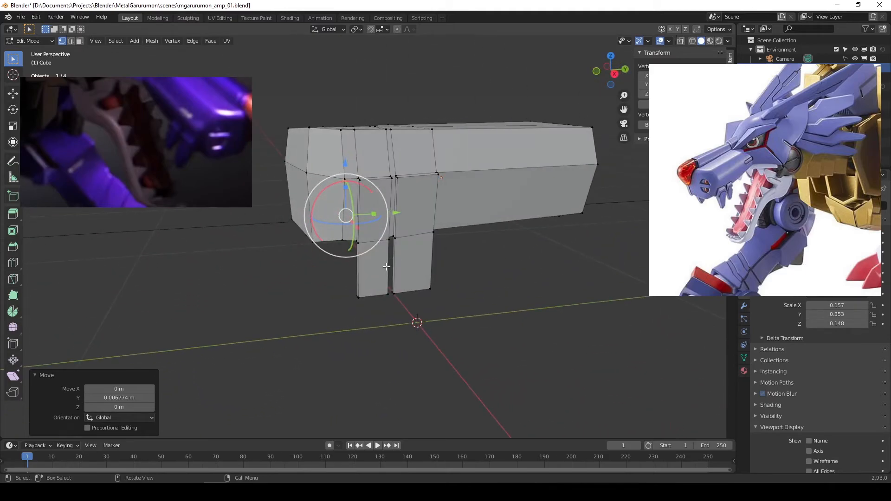
mouse_move(487, 278)
middle_down()
mouse_move(475, 280)
mouse_move(489, 294)
mouse_move(538, 291)
mouse_move(461, 273)
mouse_move(480, 276)
middle_up()
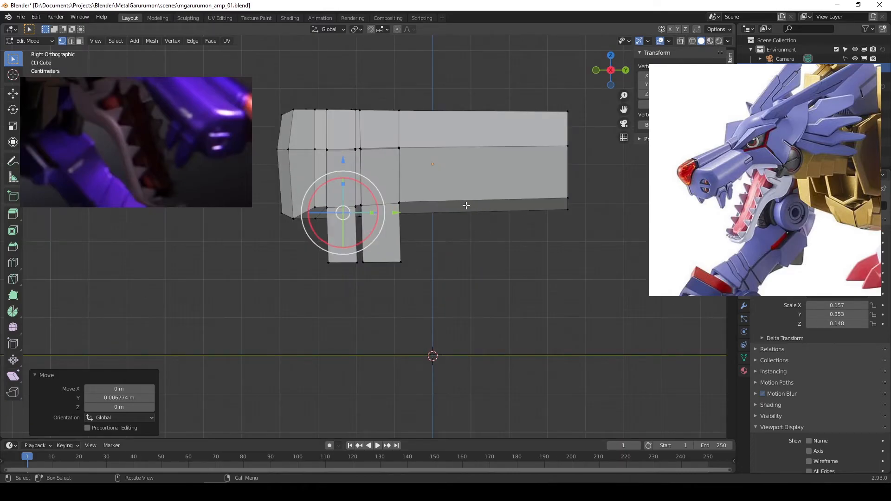
key(3)
key(1)
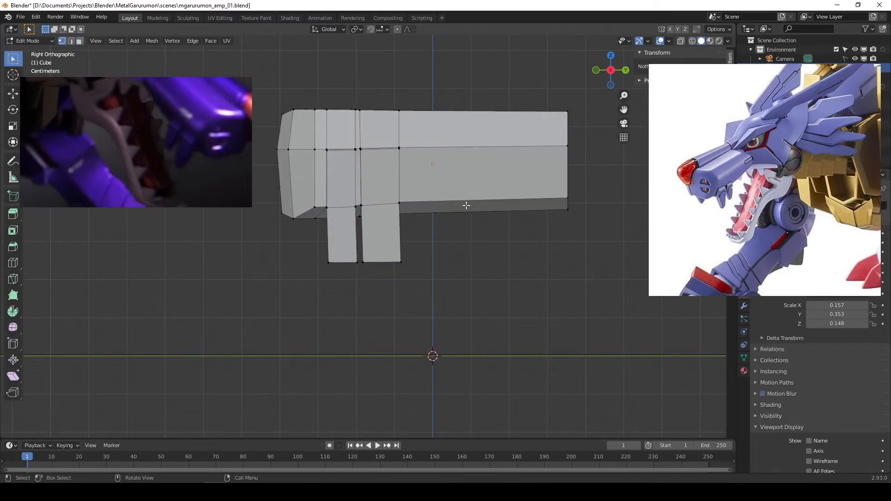
key(alt+z)
middle_drag(404, 124, 380, 111)
drag(331, 82, 362, 362)
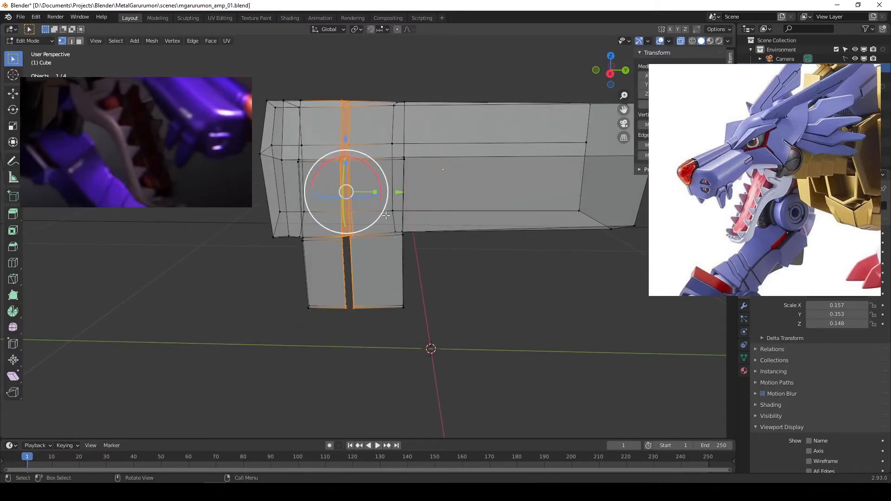
key(g)
key(y)
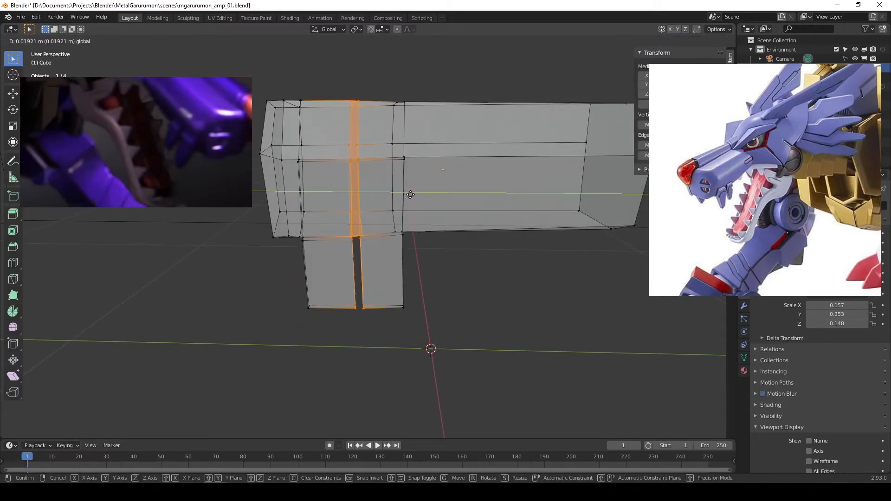
click(412, 194)
middle_drag(413, 195, 322, 217)
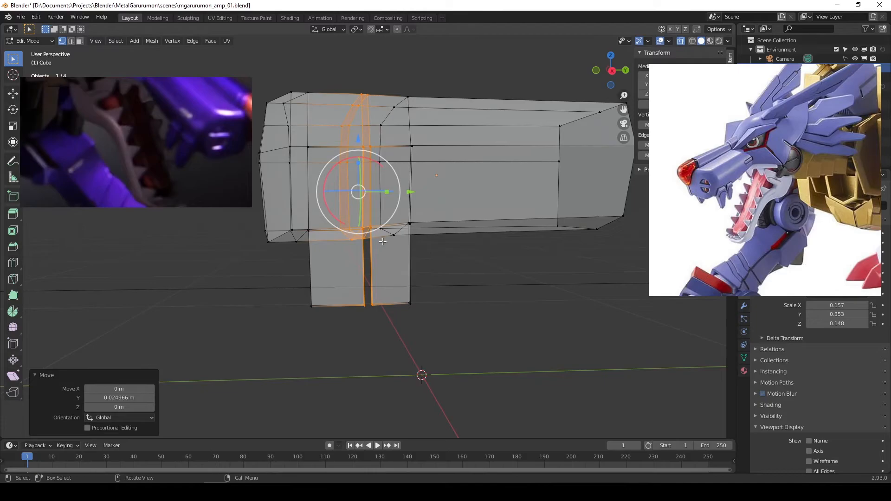
drag(414, 190, 413, 190)
Raise the rear plate's bottom vertices about 0.018 m along Z and scale them to about 0.7 to taper the plate.
click(424, 296)
drag(437, 282, 369, 306)
drag(391, 251, 390, 242)
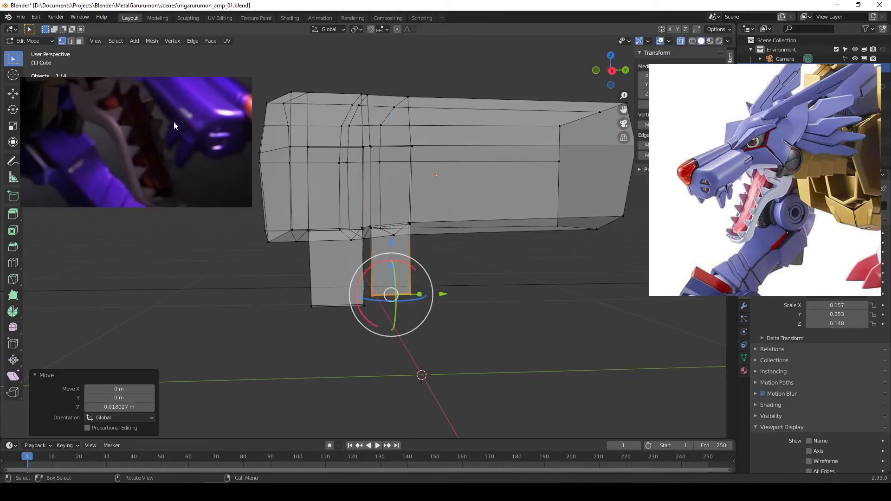
scroll(346, 259, up, 1)
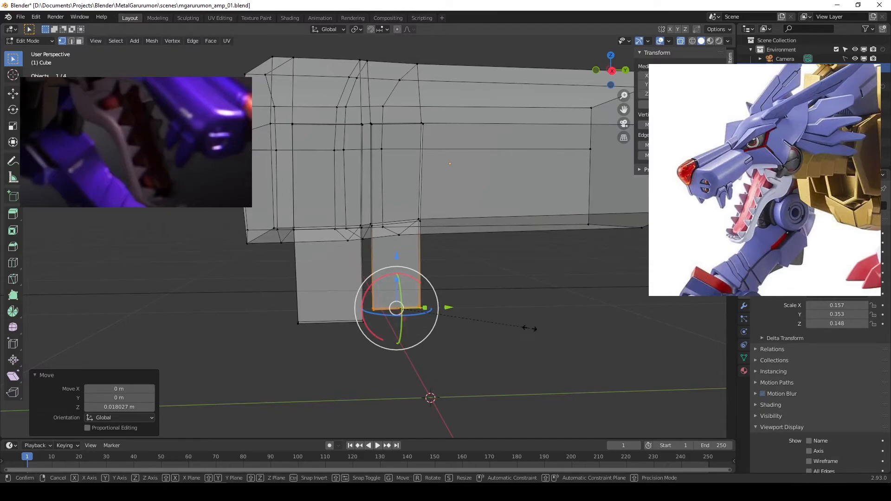
key(s)
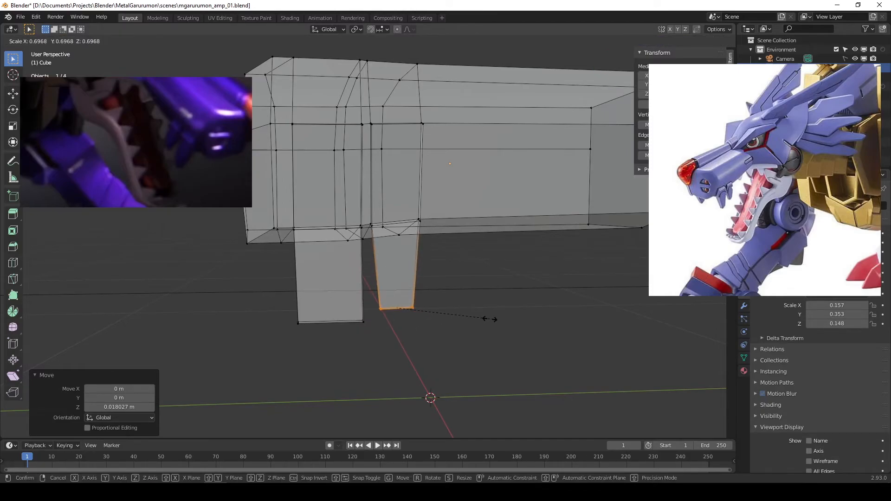
click(487, 320)
Turn off X-ray and select the vertices along the front plate's bottom edge.
click(357, 327)
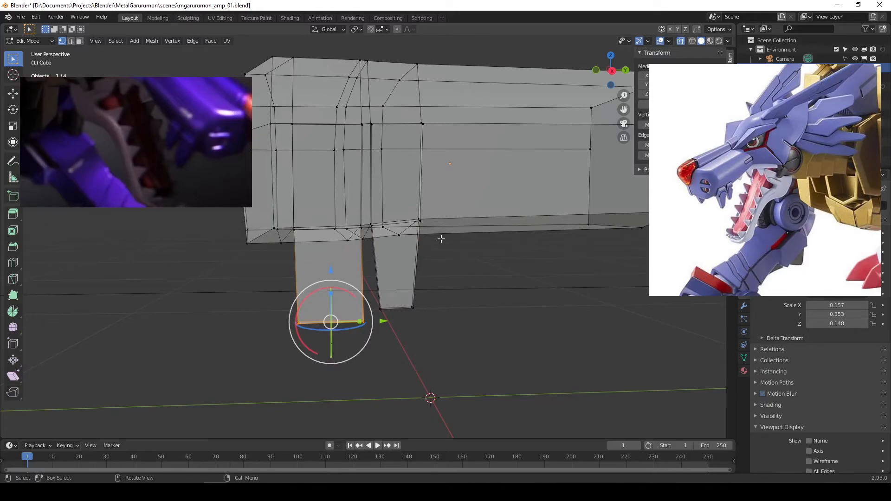
key(alt+z)
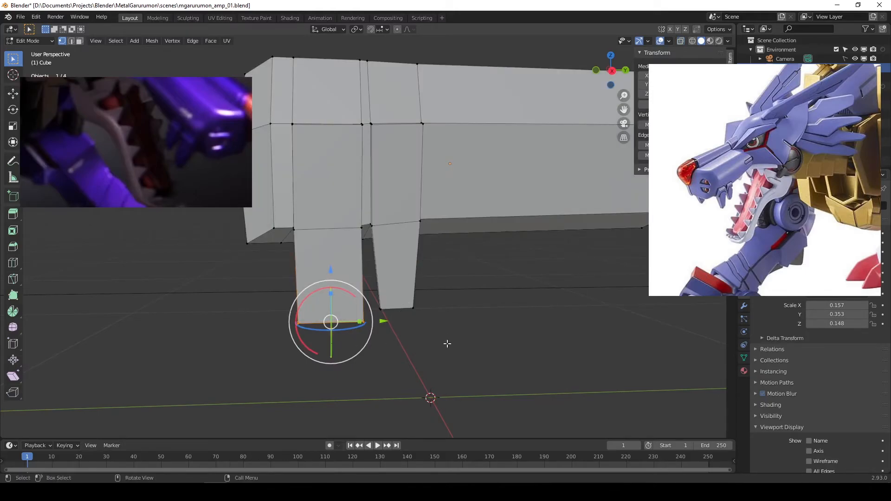
mouse_move(420, 357)
middle_down()
mouse_move(441, 370)
mouse_move(567, 299)
mouse_move(468, 318)
mouse_move(428, 357)
middle_up()
click(481, 363)
middle_drag(255, 330, 249, 286)
drag(245, 277, 373, 378)
middle_drag(373, 379, 412, 169)
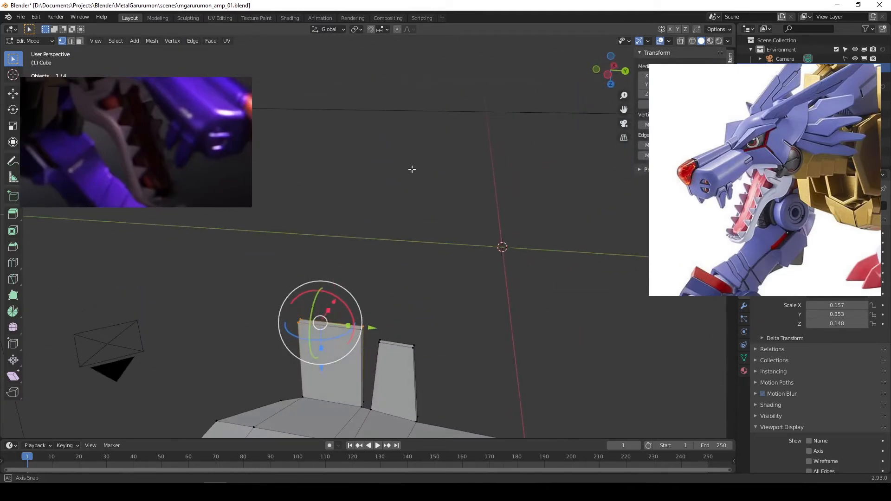
drag(270, 264, 387, 371)
middle_drag(450, 224, 378, 347)
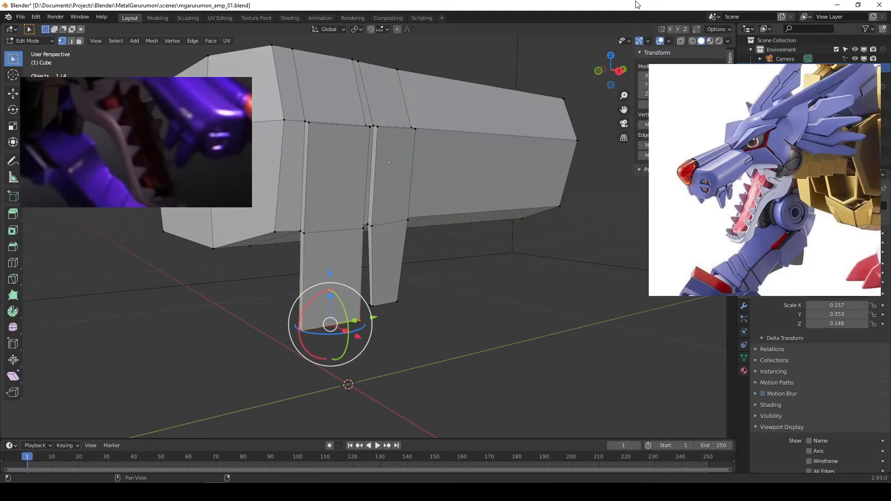
Try switching the Move, Rotate and Scale object gizmos and the overall viewport gizmo display off and on.
click(648, 41)
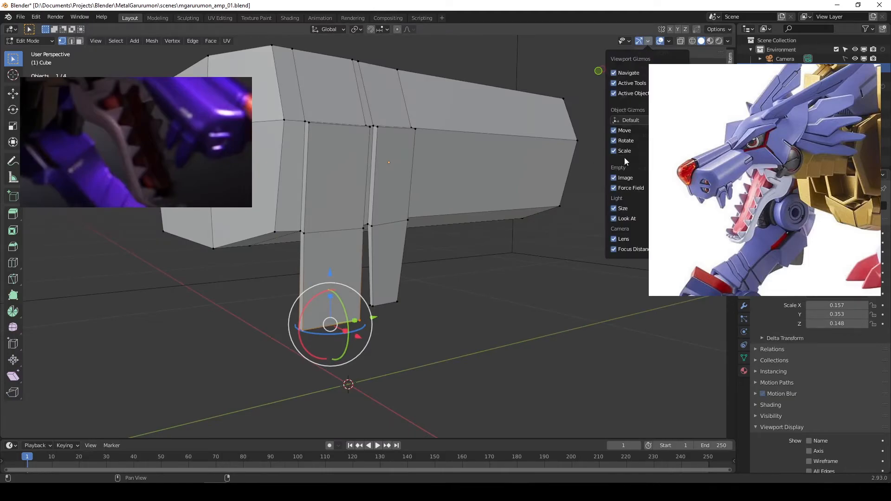
click(612, 132)
click(613, 141)
click(613, 151)
click(613, 148)
click(614, 139)
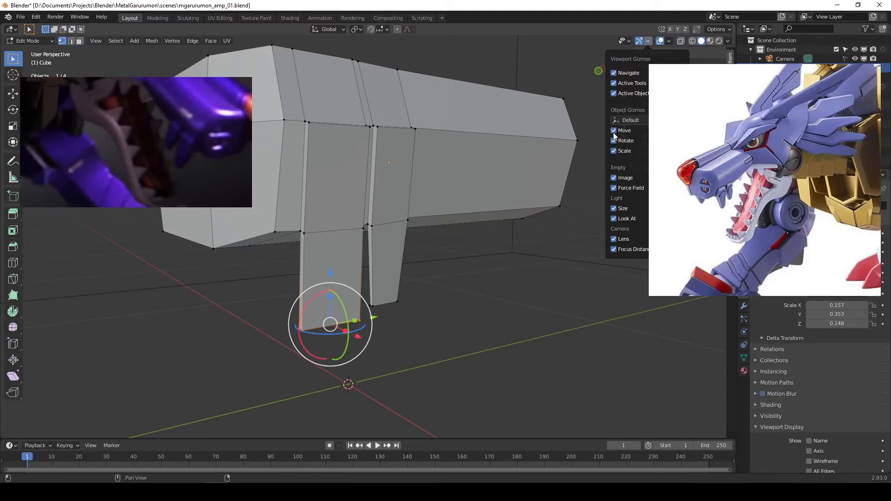
click(639, 41)
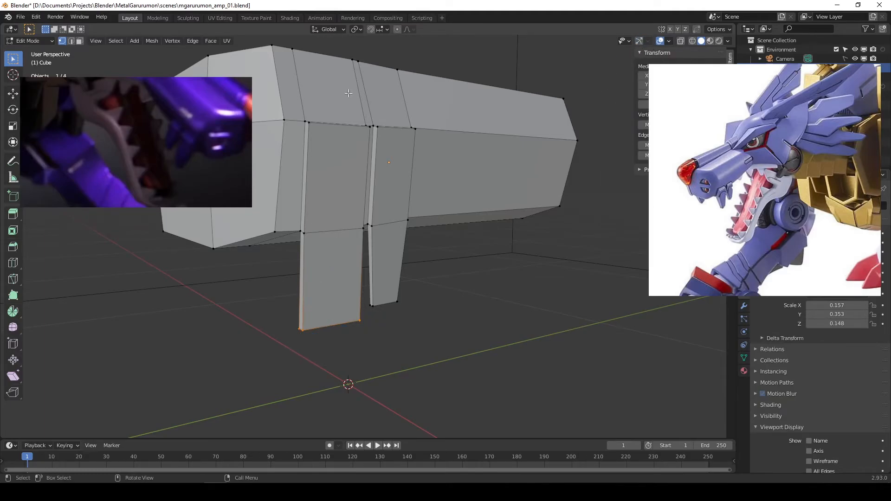
click(639, 41)
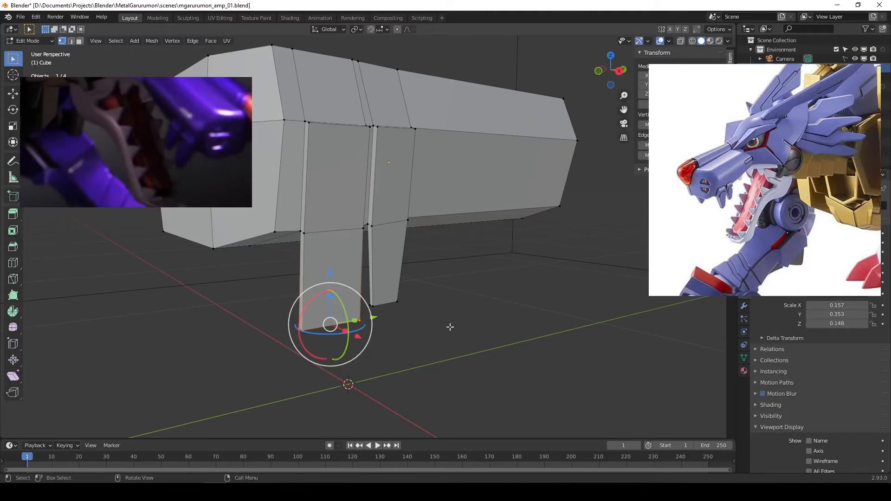
Taper the front plate by scaling its bottom vertices narrower along Y, redoing the first attempt at about 0.72.
scroll(449, 326, up, 2)
scroll(391, 372, up, 2)
scroll(388, 374, down, 3)
scroll(363, 339, up, 2)
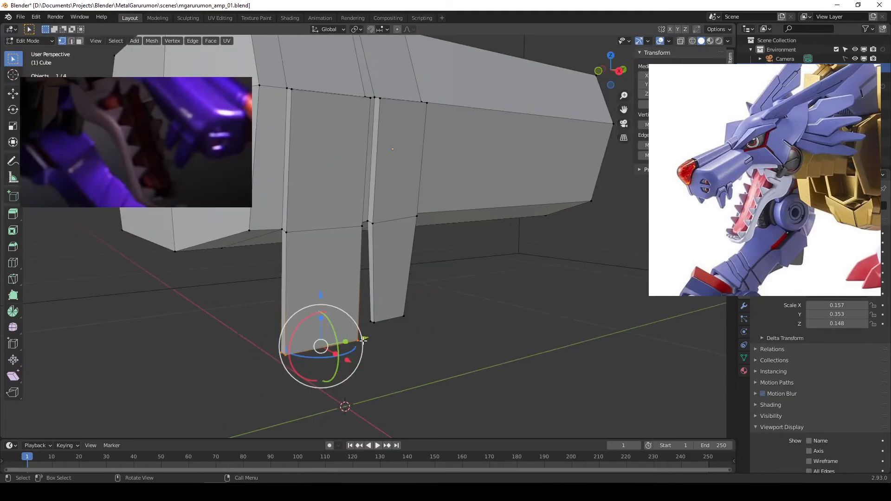
middle_drag(405, 342, 357, 346)
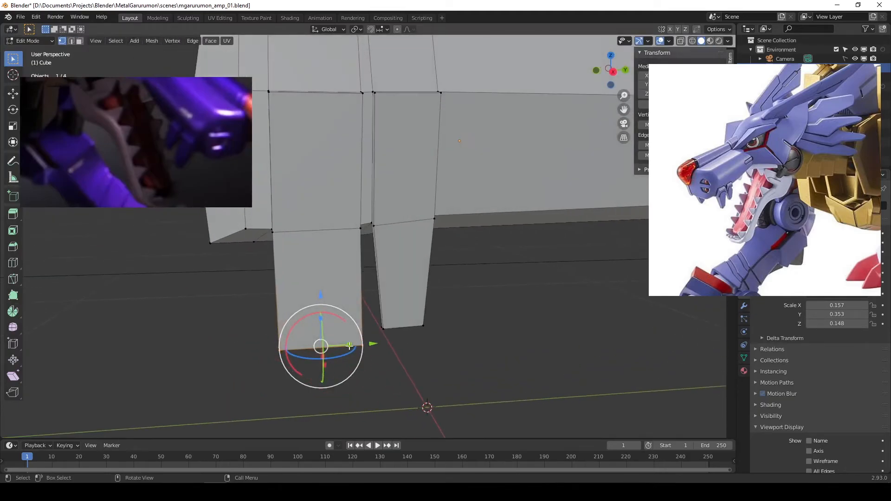
key(s)
key(y)
click(341, 346)
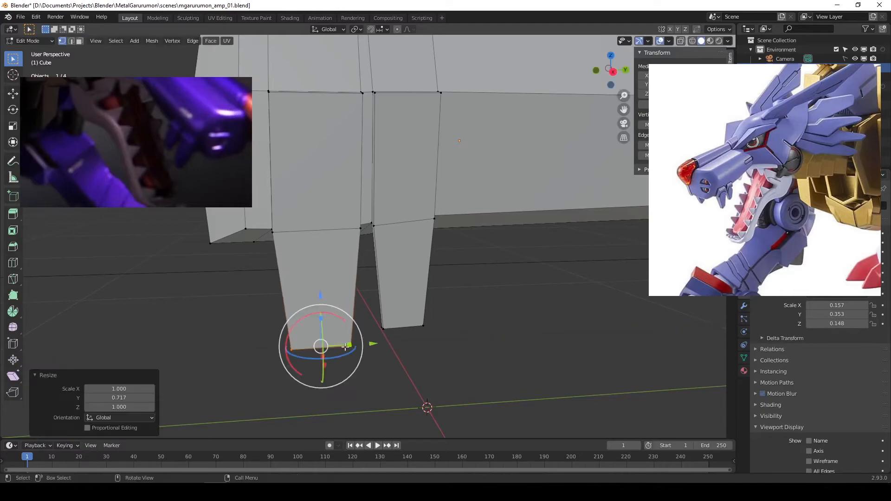
key(ctrl+z)
key(s)
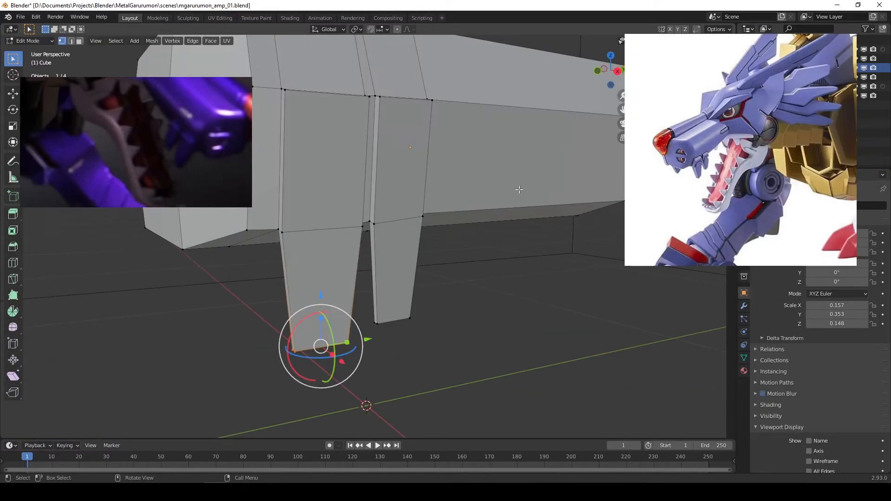
Move the dark purple reference image aside, stop it from staying above the modeling window, and deselect all vertices.
middle_drag(519, 190, 497, 206)
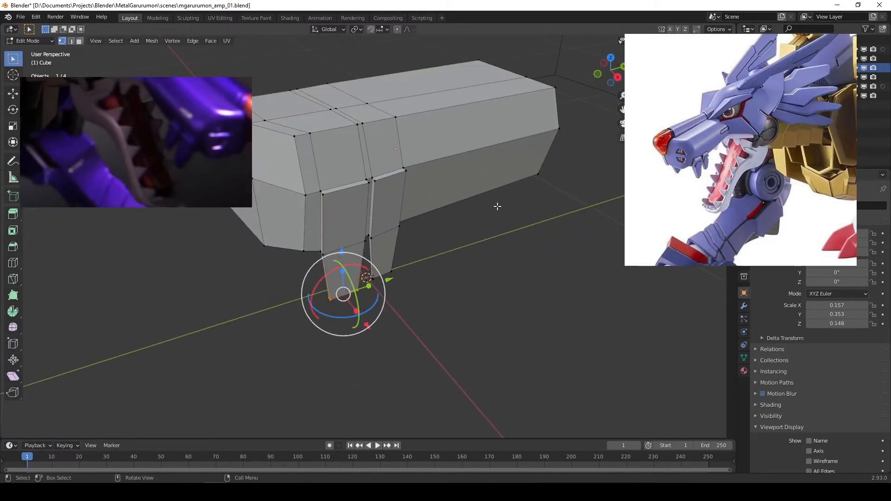
drag(182, 132, 102, 157)
right_click(103, 157)
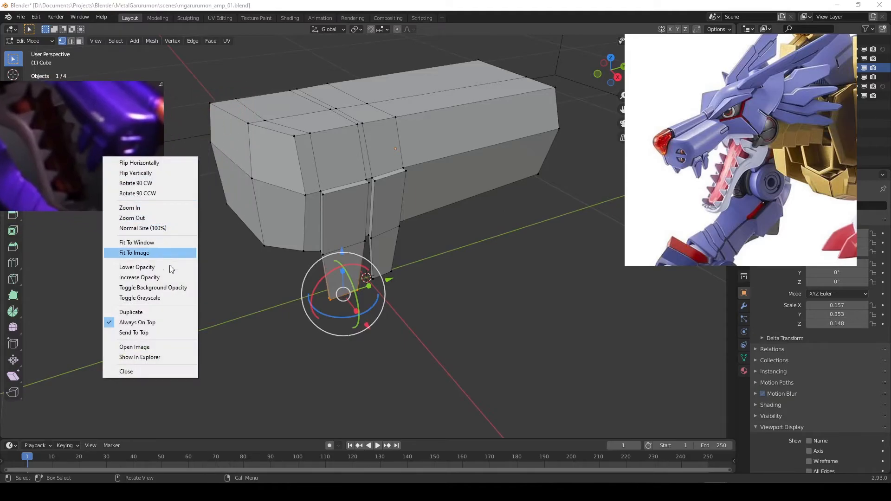
click(172, 332)
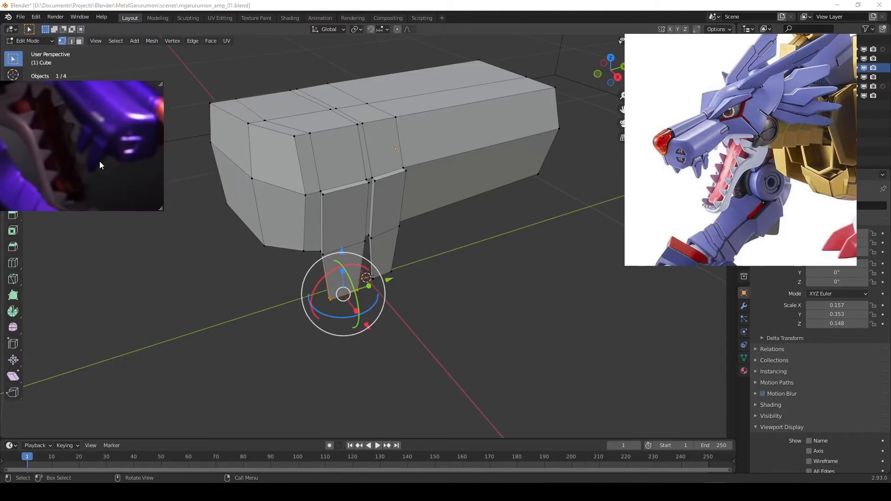
click(525, 318)
click(524, 317)
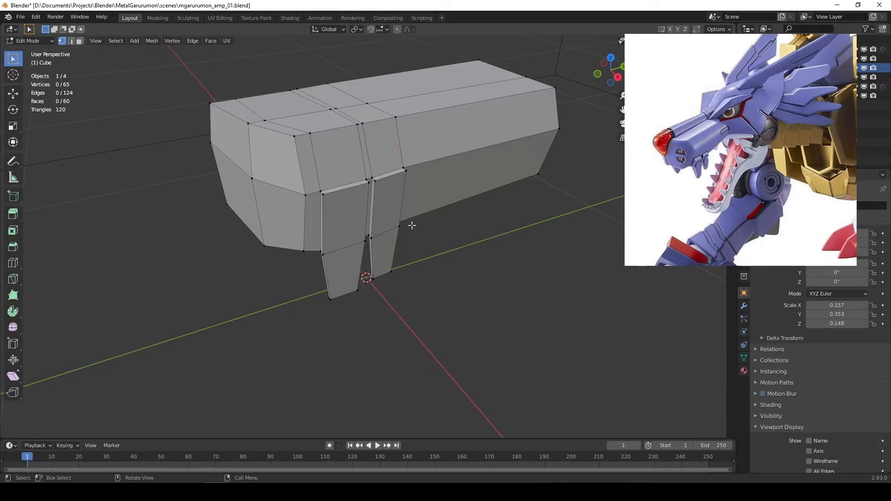
Save the scene as a new version named mgarurumon_amp_02.blend in the same scenes folder.
middle_drag(405, 247, 427, 261)
scroll(434, 235, up, 2)
scroll(433, 234, down, 1)
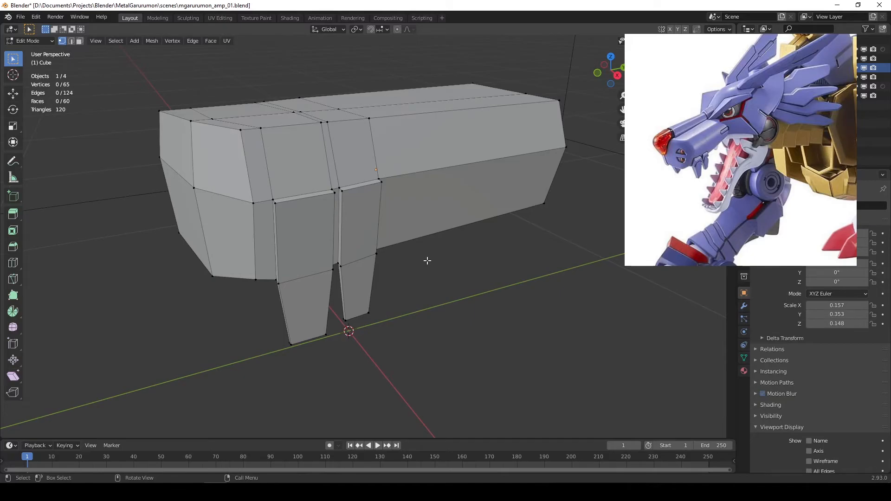
key(ctrl+shift+s)
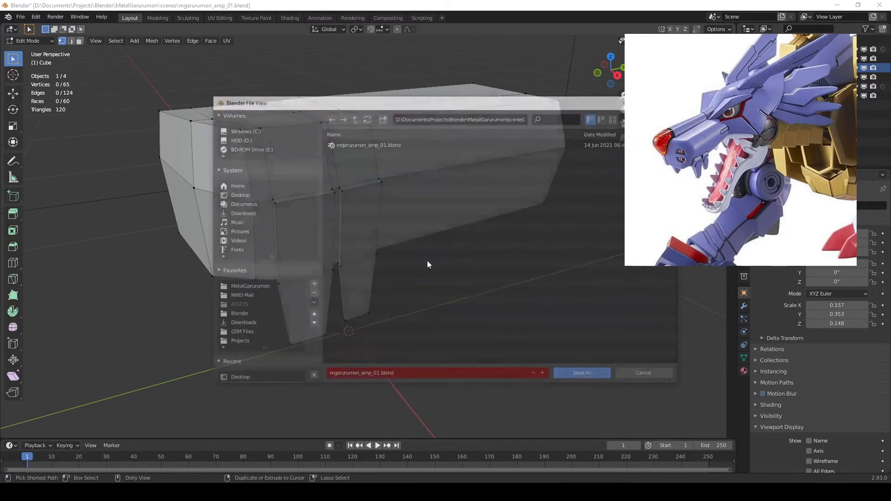
click(376, 376)
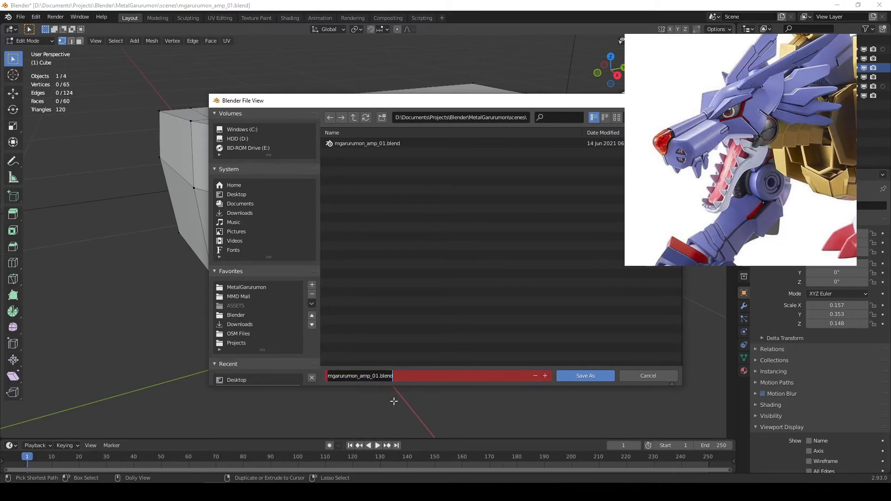
key(Left)
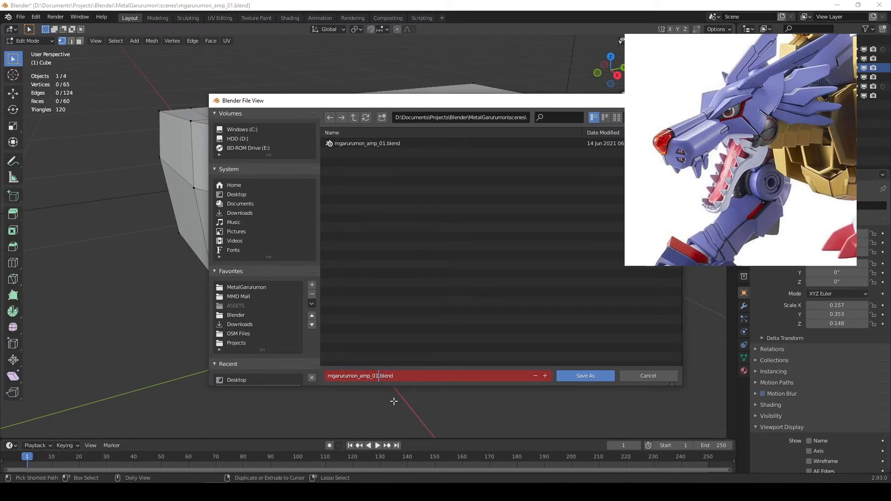
key(BackSpace)
text(2)
key(Return)
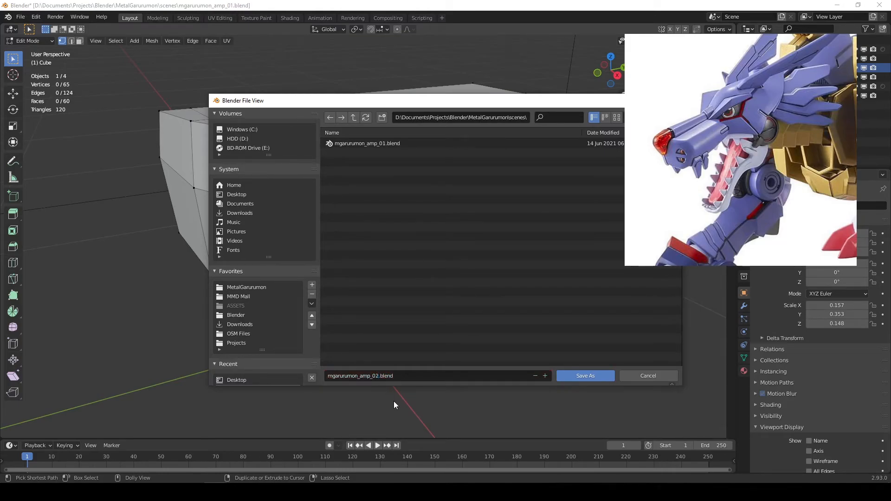
click(593, 378)
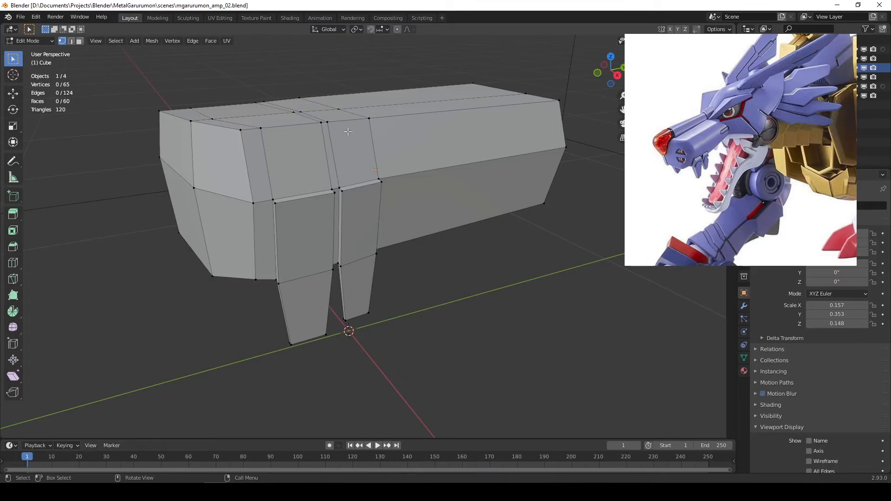
Examine the snout and its two tapered plates from several angles in Edit and Object Mode, comparing them with the reference image.
mouse_move(366, 213)
middle_down()
mouse_move(340, 234)
mouse_move(327, 209)
mouse_move(353, 204)
middle_up()
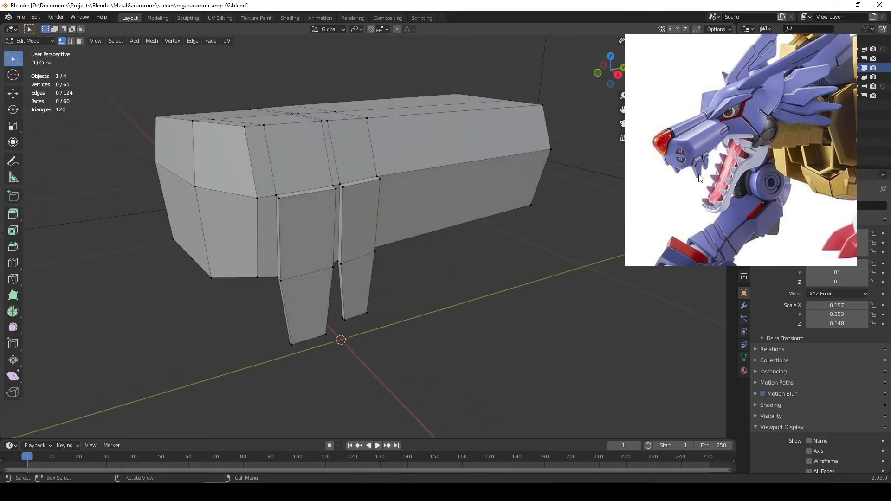
middle_drag(434, 187, 473, 179)
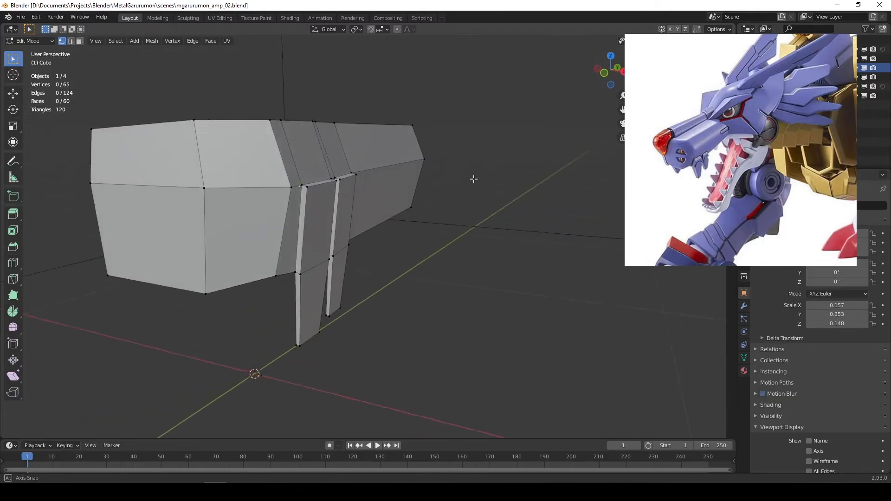
scroll(395, 222, up, 2)
middle_drag(345, 221, 355, 181)
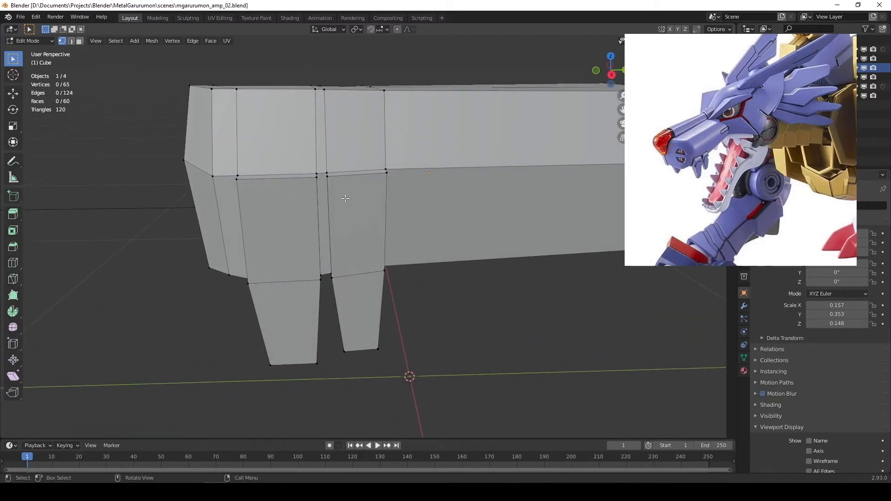
middle_drag(333, 214, 394, 193)
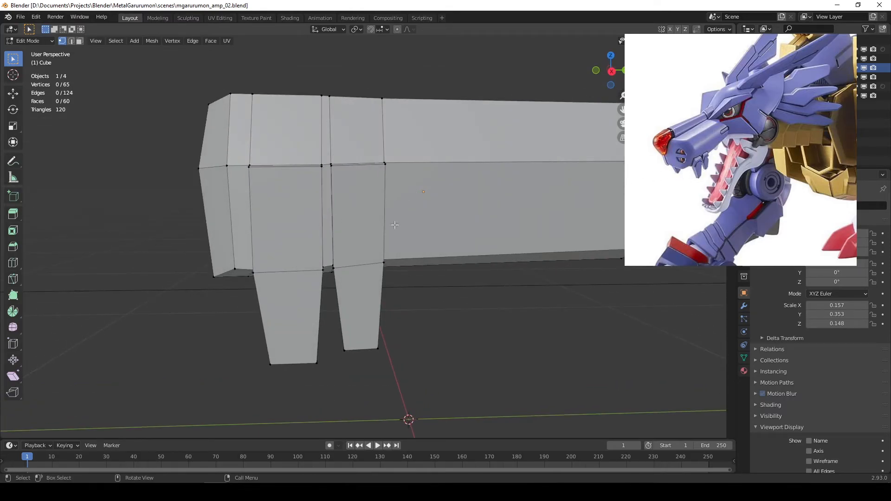
key(Tab)
middle_drag(348, 195, 464, 253)
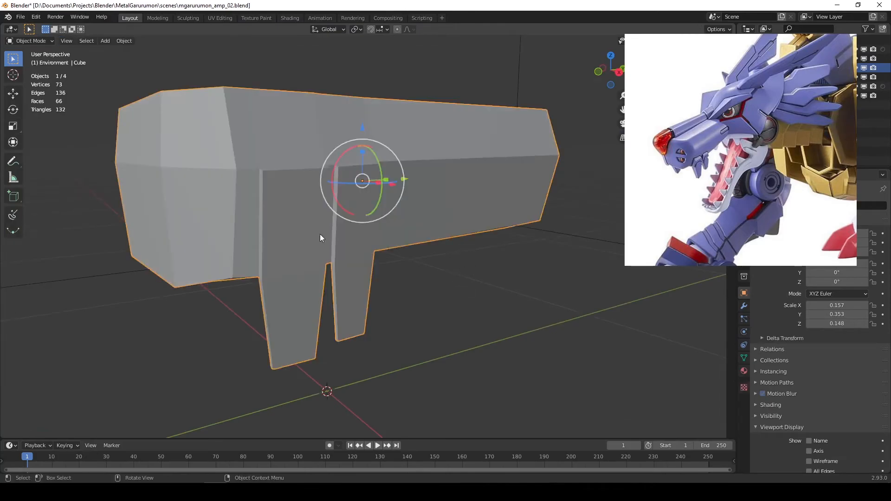
middle_drag(605, 166, 479, 196)
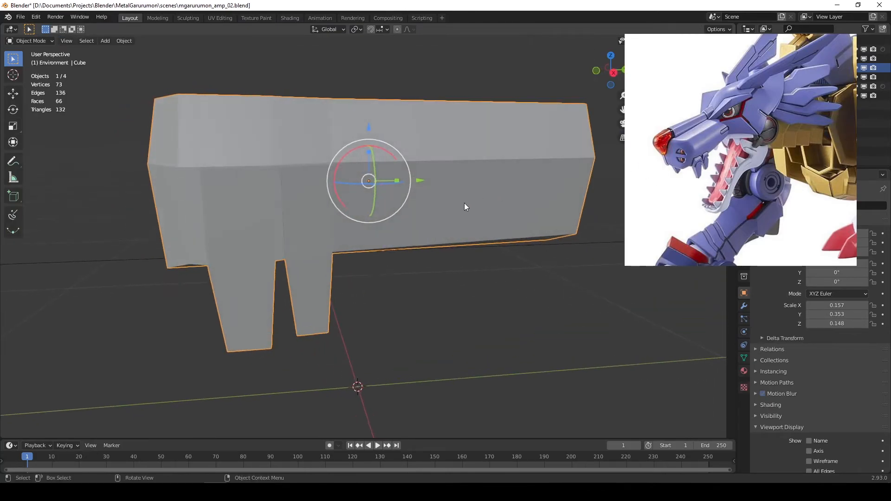
key(Tab)
Add one horizontal loop cut around the snout's lower half, crossing both plates, with a slide factor of about 0.19.
middle_drag(263, 241, 297, 233)
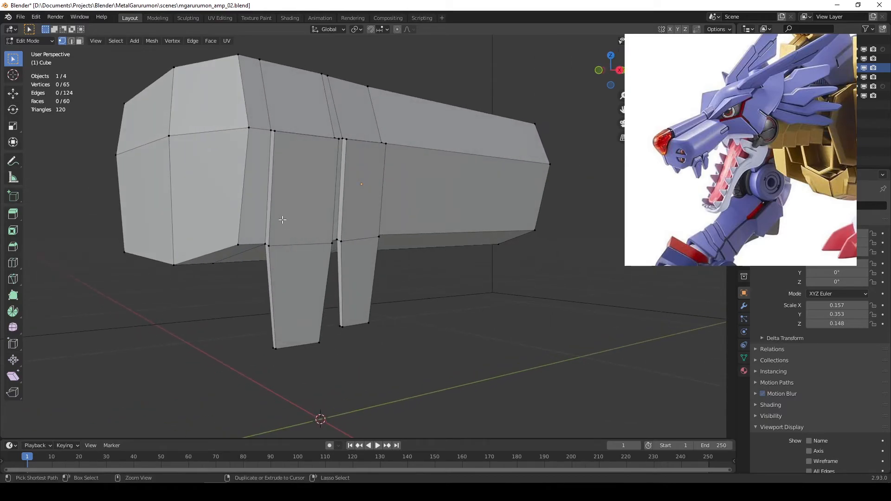
key(ctrl+r)
click(283, 220)
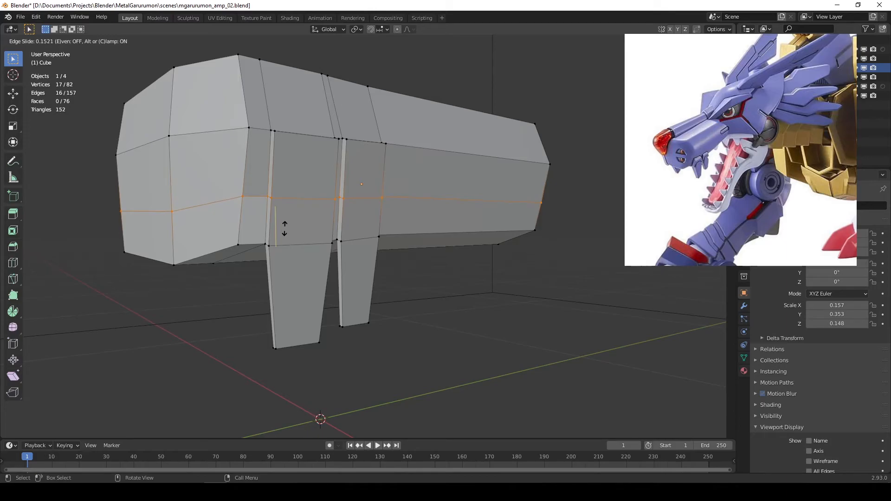
click(285, 228)
middle_drag(306, 214, 333, 223)
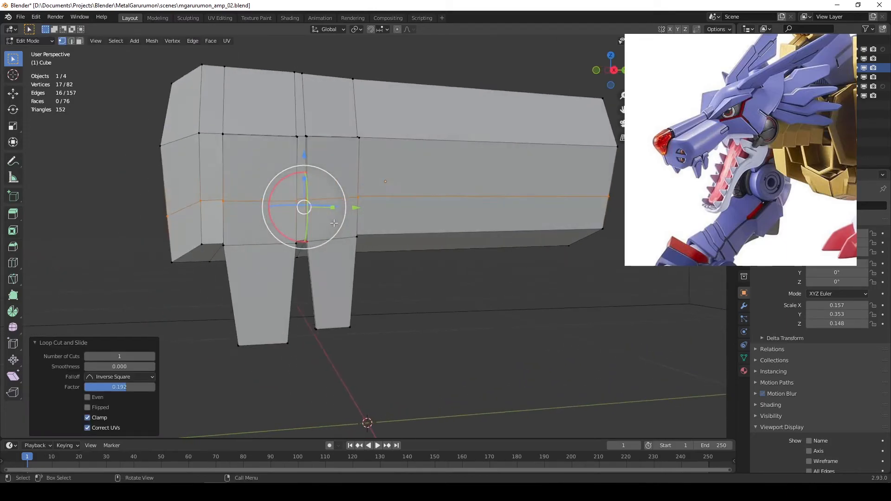
Select the front plate's vertices on the new horizontal loop and widen them along Y by a scale of about 1.18.
middle_drag(252, 188, 226, 210)
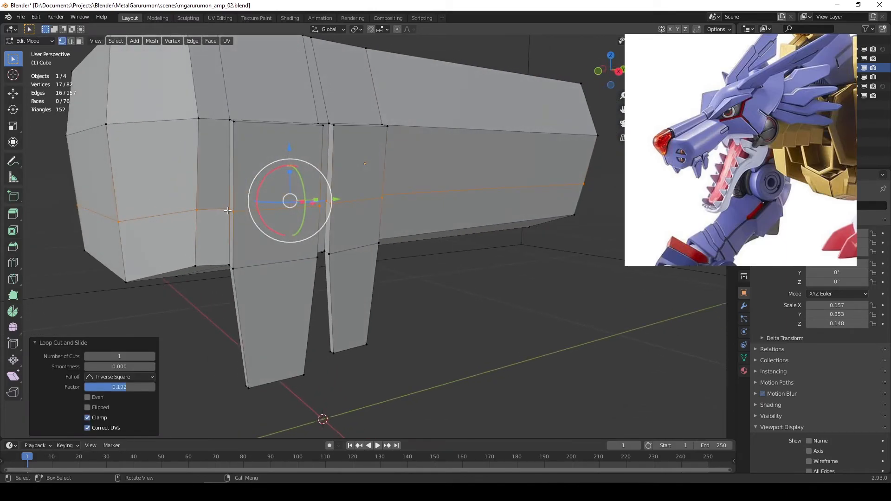
click(237, 228)
shift+click(233, 214)
middle_drag(306, 232, 289, 212)
ctrl+click(314, 212)
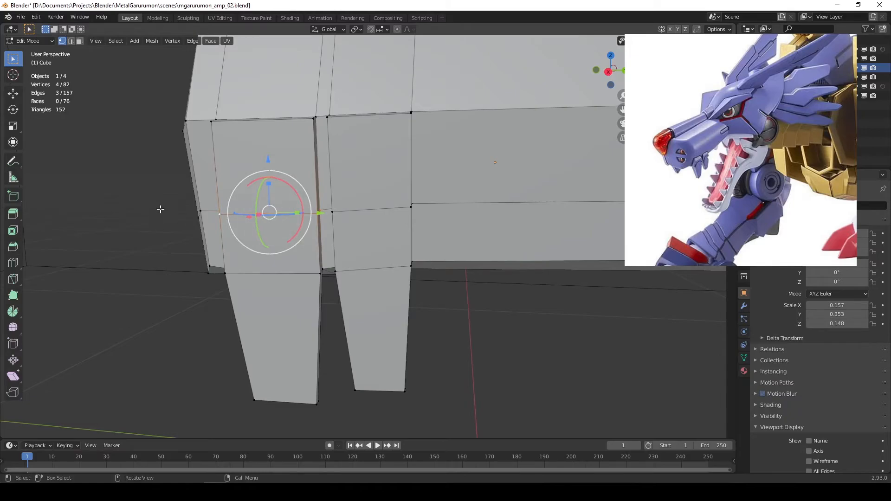
middle_drag(157, 209, 302, 200)
scroll(200, 205, down, 6)
middle_drag(200, 205, 234, 211)
middle_drag(492, 225, 291, 205)
scroll(370, 235, up, 6)
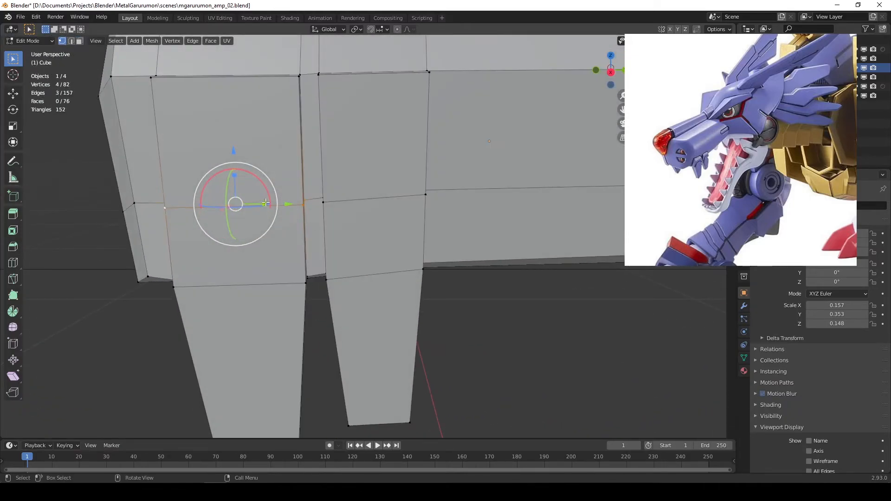
drag(268, 205, 274, 204)
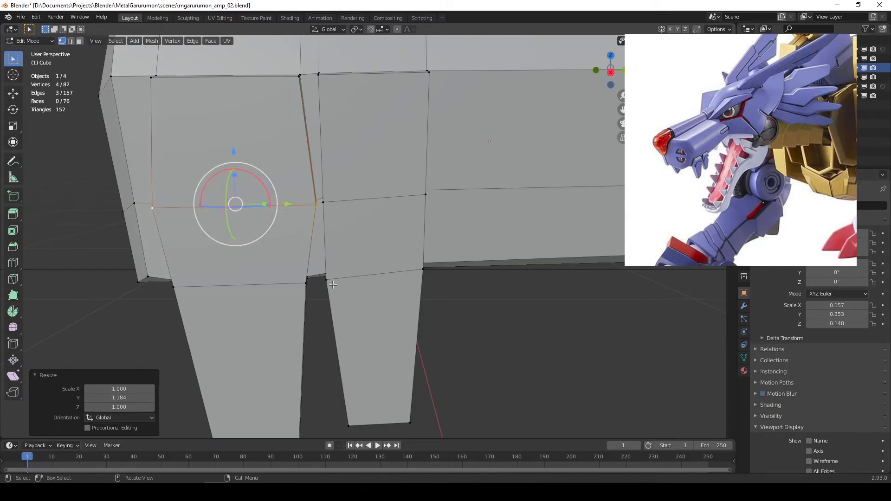
Select the rear plate's vertices on the new horizontal loop and widen them along Y by a scale of about 1.09.
scroll(379, 307, down, 3)
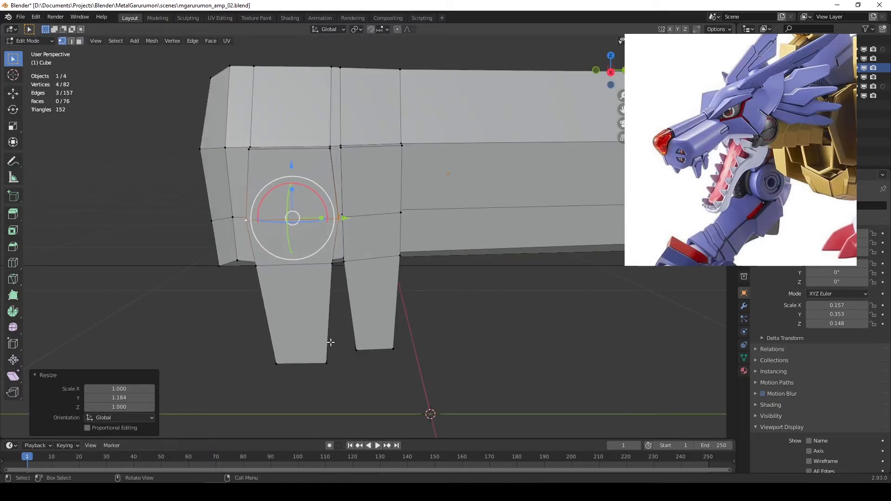
scroll(386, 235, up, 3)
middle_drag(328, 192, 334, 195)
mouse_move(317, 186)
mouse_down()
mouse_move(333, 208)
mouse_move(328, 198)
mouse_up()
middle_drag(329, 199, 419, 203)
ctrl+click(419, 200)
drag(396, 203, 401, 202)
middle_drag(401, 202, 423, 191)
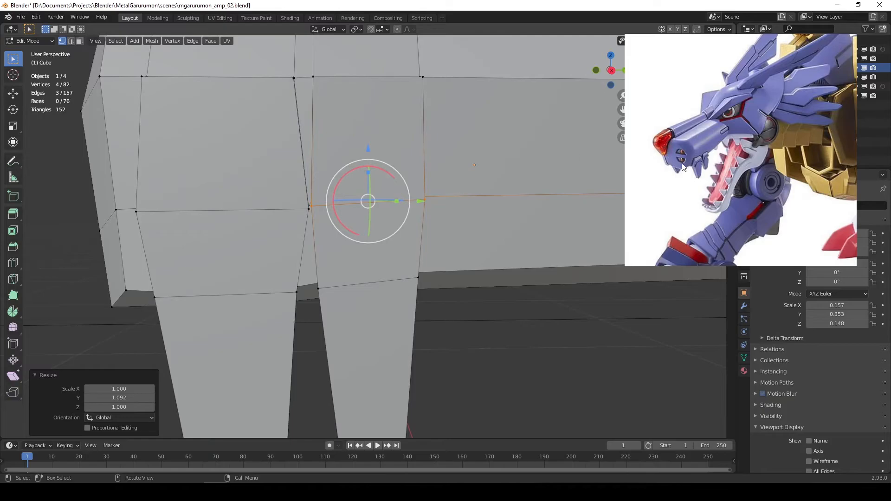
scroll(450, 163, down, 2)
middle_drag(389, 144, 406, 139)
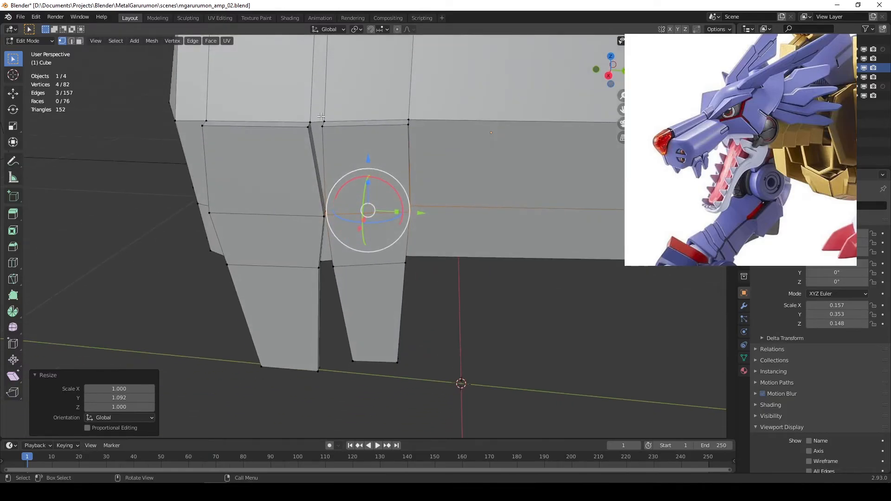
Narrow the upper ends of the rear and front plates along Y by scaling down their top vertices.
shift+click(420, 134)
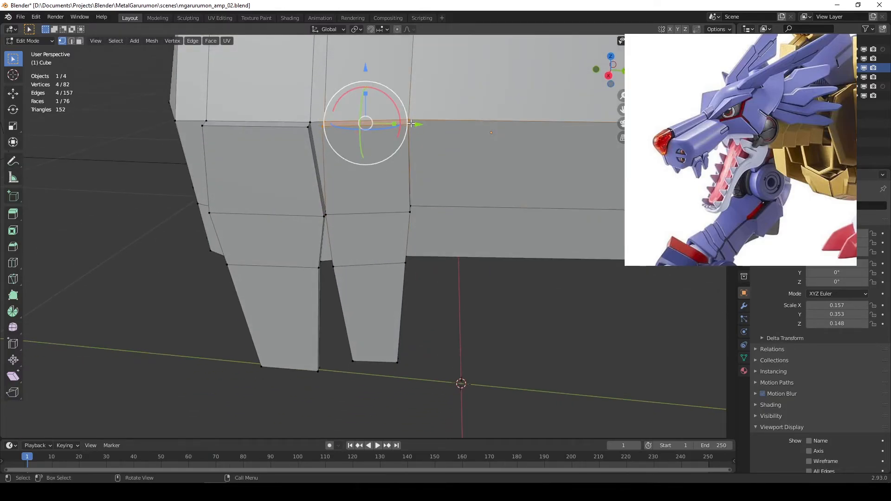
drag(394, 124, 388, 123)
middle_drag(188, 113, 203, 99)
drag(186, 112, 317, 147)
drag(275, 124, 271, 123)
Spread apart the edge lines running over the snout above the gap between the plates, moving the rear line about 0.0094 m along Y.
middle_drag(270, 124, 340, 210)
key(2)
click(367, 192)
shift+click(378, 116)
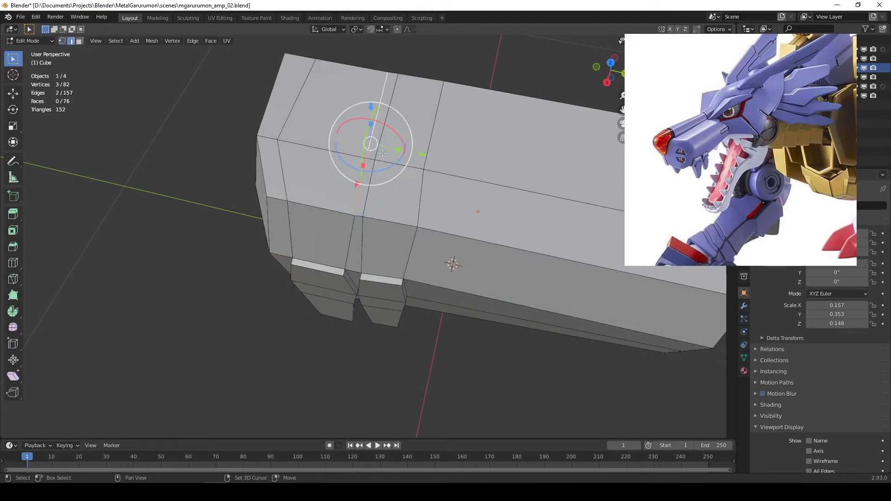
middle_drag(381, 146, 407, 152)
click(417, 147)
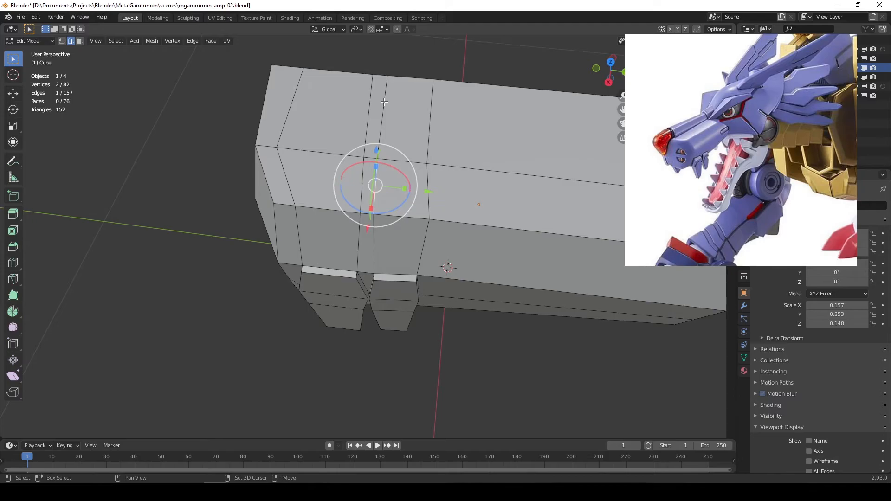
drag(419, 148, 443, 149)
middle_drag(396, 361, 378, 320)
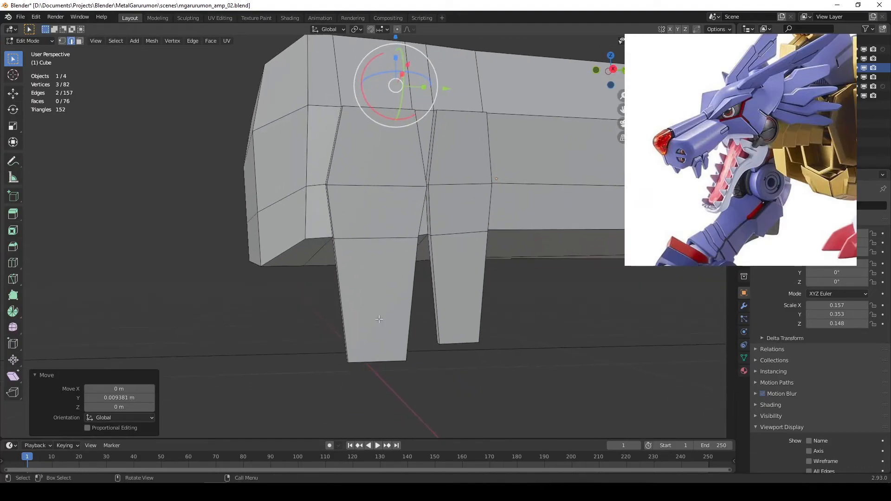
Add one centred horizontal loop cut to the lower section of each hanging plate, with a slide factor of 0.
middle_drag(407, 261, 364, 291)
key(ctrl+r)
scroll(361, 310, up, 1)
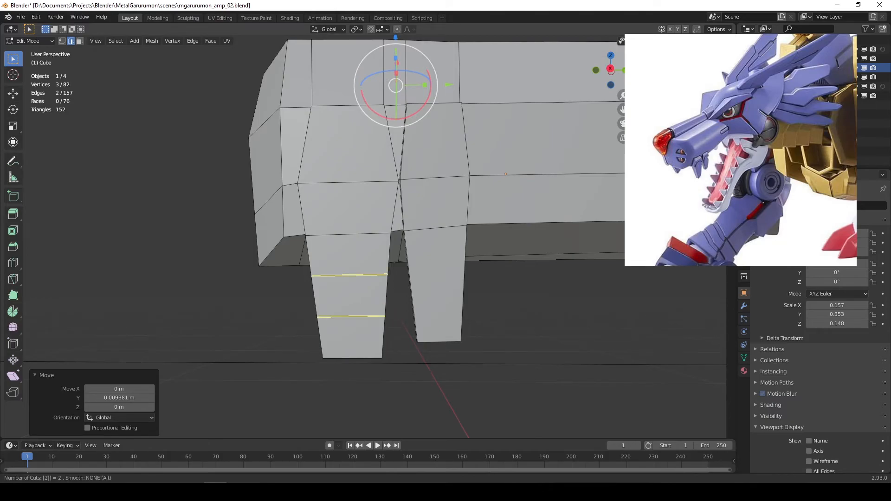
click(388, 308)
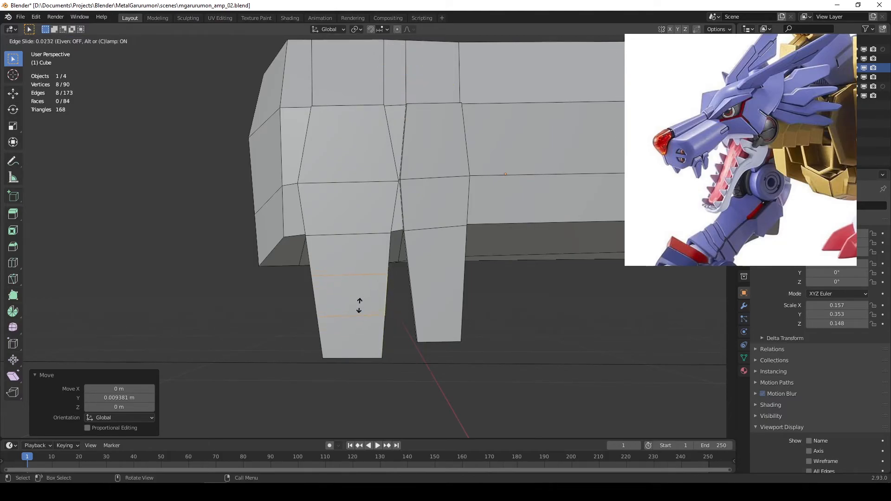
right_click(379, 294)
click(88, 356)
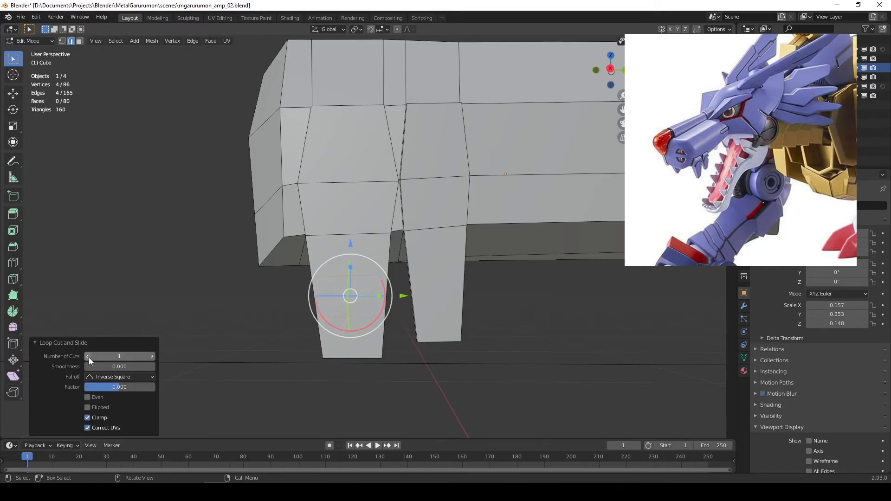
middle_drag(295, 328, 344, 307)
key(ctrl+r)
click(420, 297)
right_click(420, 297)
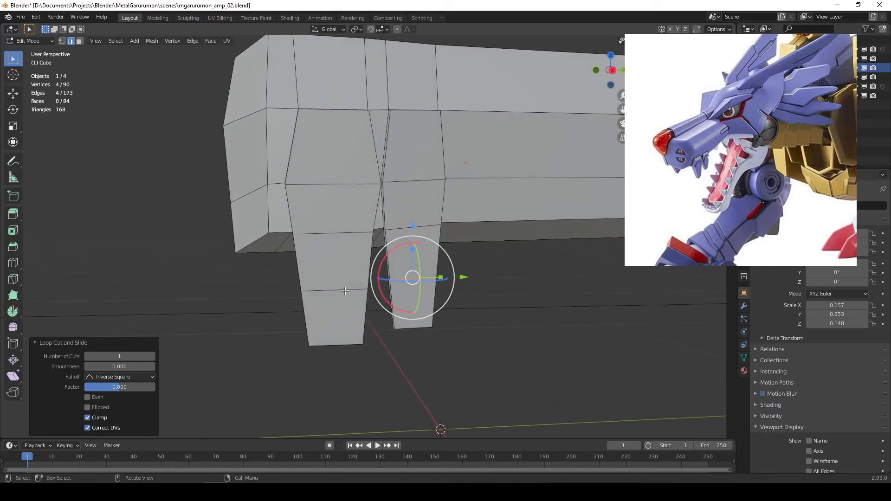
Widen the new lower loops along Y, scaling the front plate's by about 1.06 and the rear plate's by about 1.015.
alt+click(341, 291)
middle_drag(341, 291, 367, 309)
click(455, 324)
alt+click(322, 325)
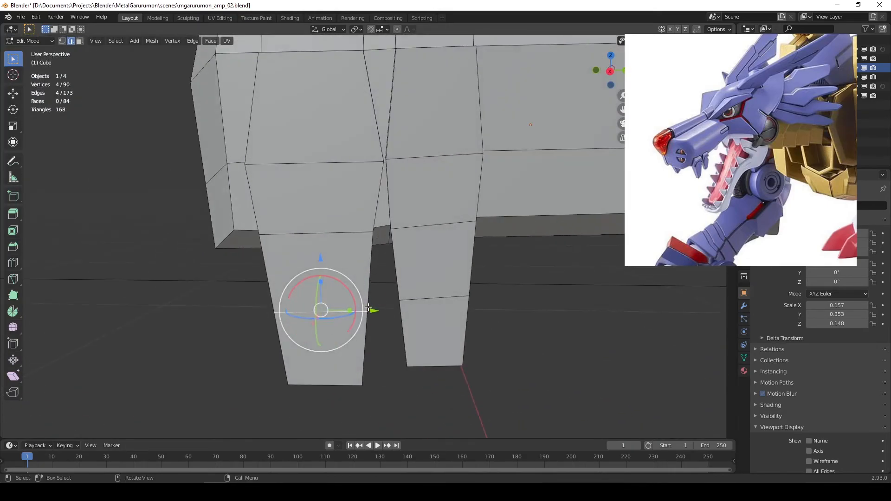
drag(351, 309, 353, 307)
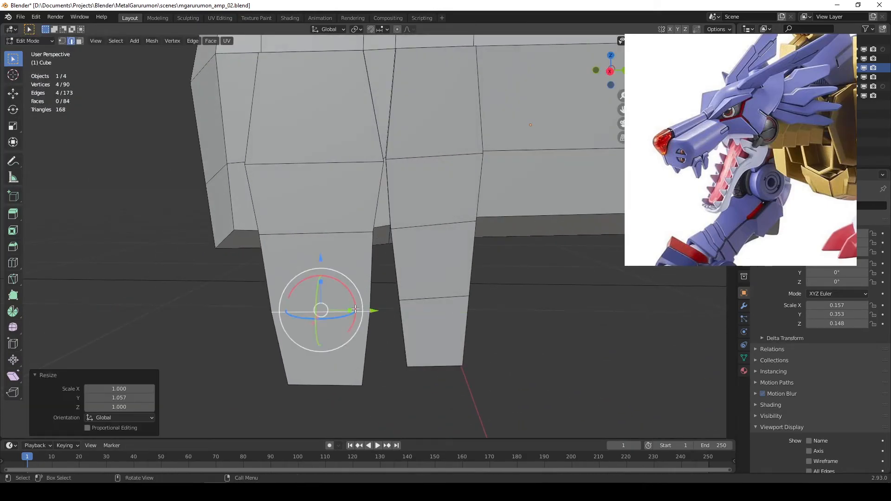
alt+click(439, 298)
drag(462, 298, 461, 298)
middle_drag(461, 298, 434, 294)
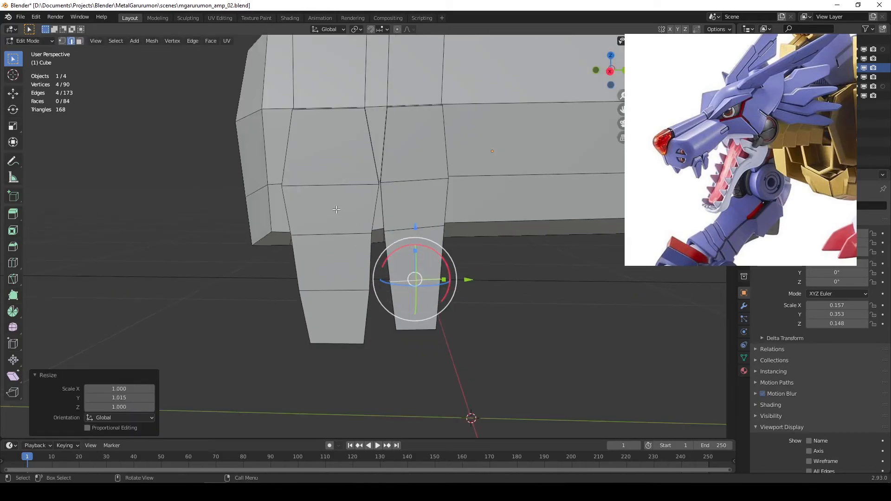
Add a vertical loop cut down the middle of each of the two hanging plates.
middle_drag(354, 233, 345, 231)
key(ctrl+r)
click(343, 231)
click(343, 230)
key(ctrl+r)
click(430, 179)
click(428, 179)
Select the middle bottom vertices of both plates and lower them about 0.013 m along Z to form pointed tips.
middle_drag(427, 179, 338, 302)
key(1)
drag(318, 297, 336, 316)
mouse_move(336, 316)
middle_down()
mouse_move(342, 286)
mouse_move(336, 299)
middle_up()
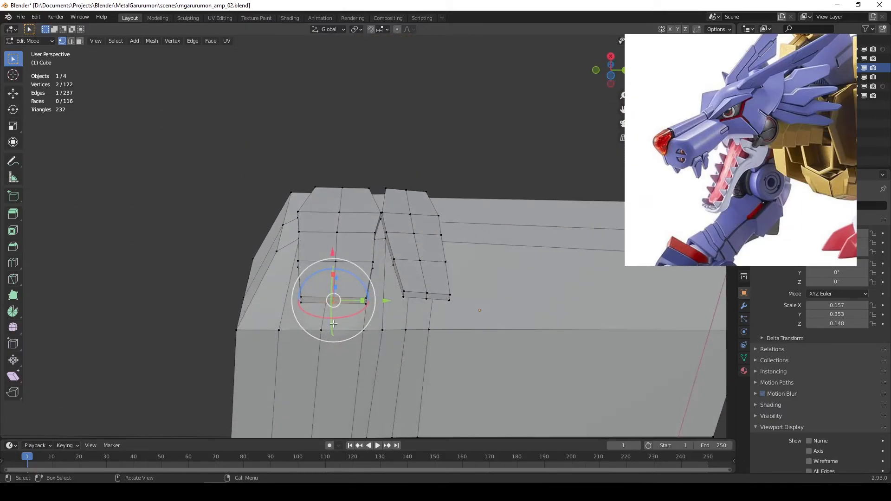
shift+drag(425, 285, 434, 315)
scroll(385, 325, down, 3)
middle_drag(335, 316, 324, 354)
mouse_move(416, 313)
middle_down()
mouse_move(404, 388)
mouse_move(405, 316)
middle_up()
drag(374, 226, 374, 229)
middle_drag(373, 230, 550, 186)
scroll(614, 126, up, 2)
middle_drag(536, 130, 516, 109)
middle_drag(622, 155, 403, 144)
middle_drag(336, 186, 355, 153)
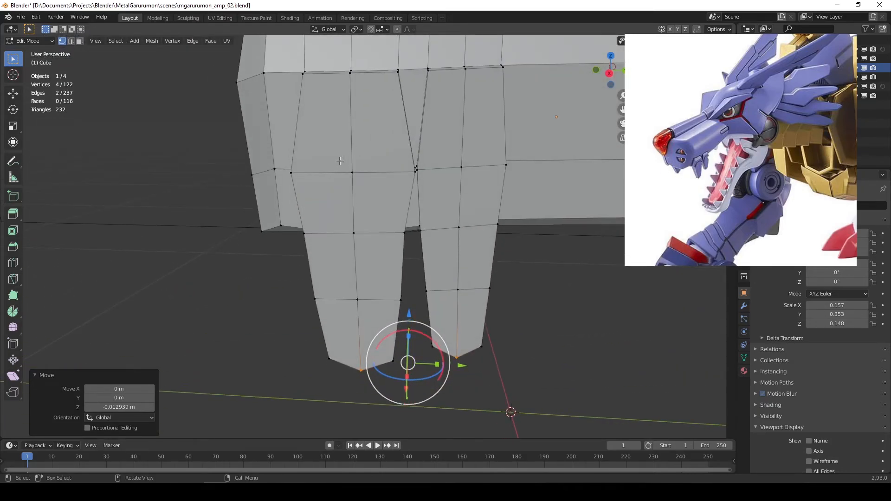
Select all outer faces of both hanging plates in face selection mode.
key(3)
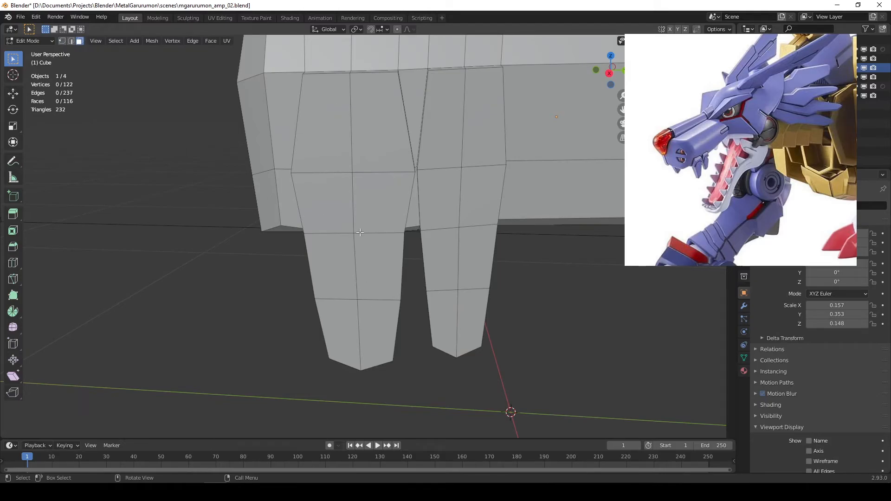
middle_drag(359, 232, 368, 229)
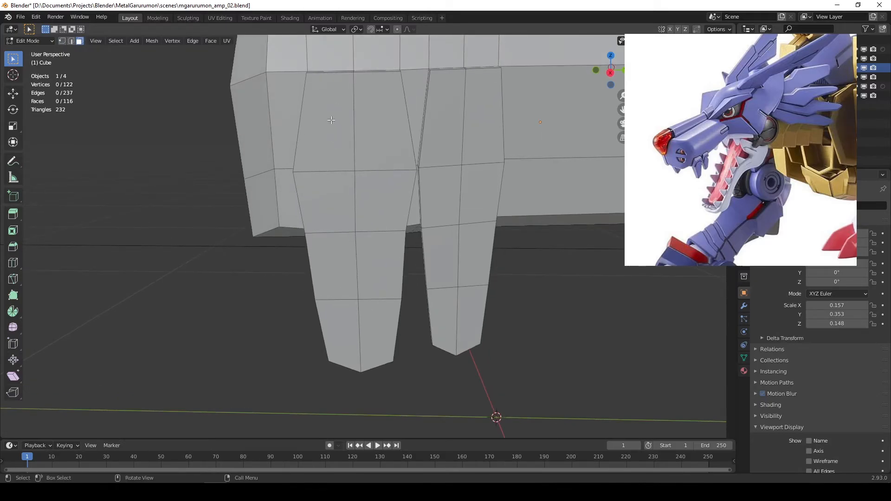
drag(331, 120, 344, 157)
drag(373, 335, 373, 334)
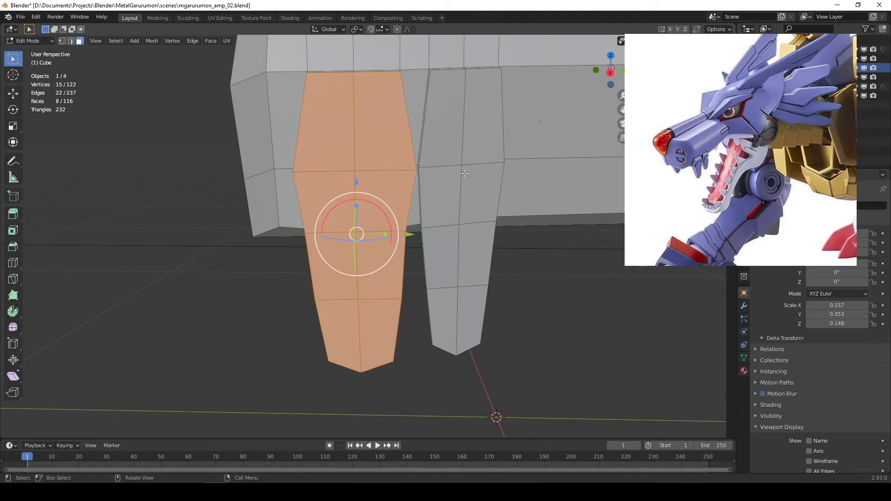
key(alt+z)
middle_drag(484, 142, 448, 132)
key(alt+z)
shift+drag(446, 124, 472, 311)
middle_drag(423, 301, 419, 300)
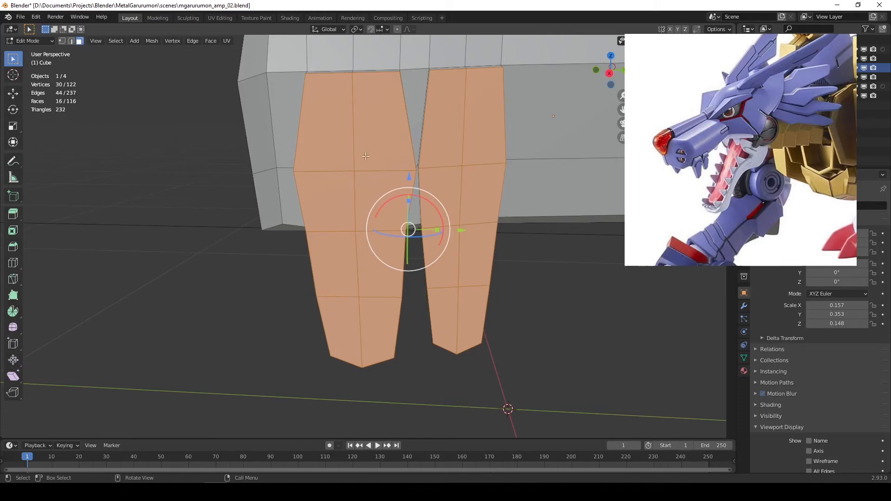
Select only the front plate's eight outer faces and scale them down uniformly to about 0.96.
click(325, 130)
ctrl+shift+click(366, 298)
middle_drag(362, 188, 330, 187)
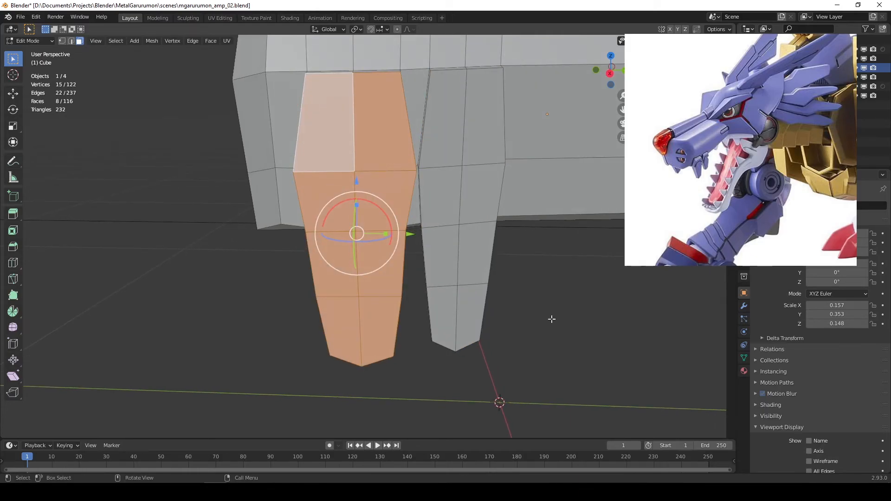
key(s)
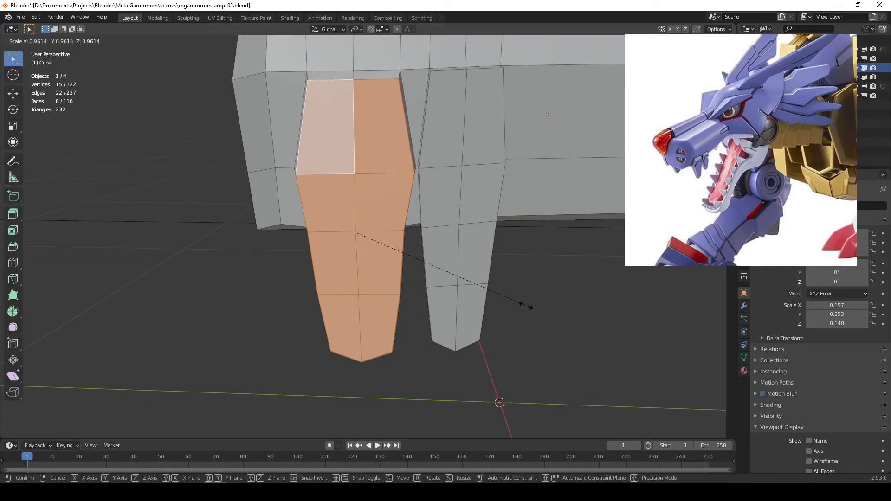
click(521, 302)
Select the rear plate's eight outer faces and scale them down uniformly to 0.93.
middle_drag(551, 293, 415, 139)
middle_drag(442, 292, 568, 284)
key(s)
click(587, 306)
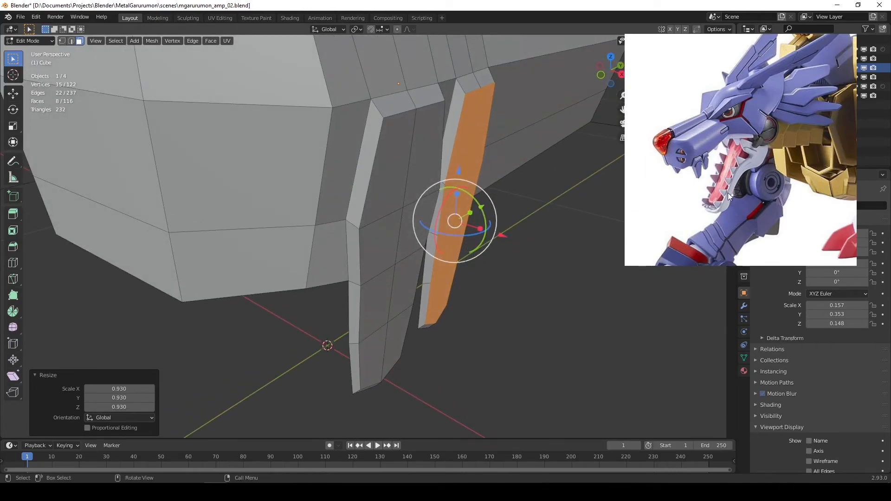
mouse_move(421, 150)
middle_down()
mouse_move(409, 152)
mouse_move(420, 151)
middle_up()
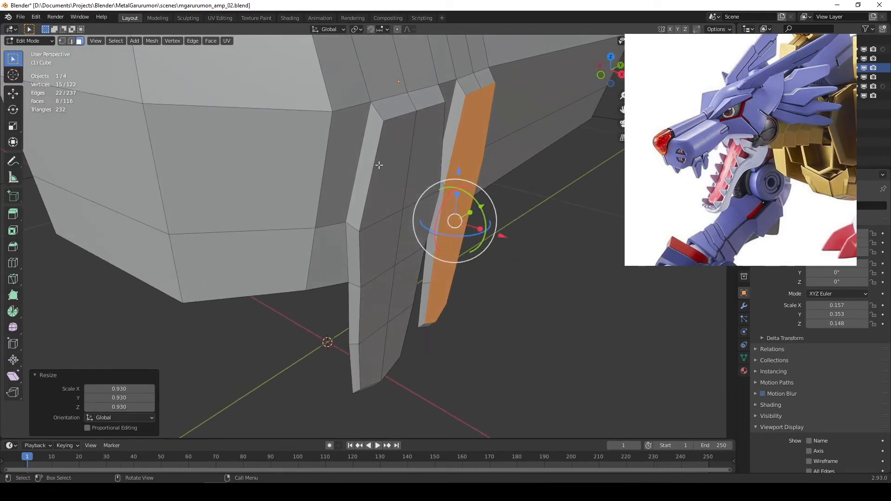
middle_drag(380, 180, 406, 151)
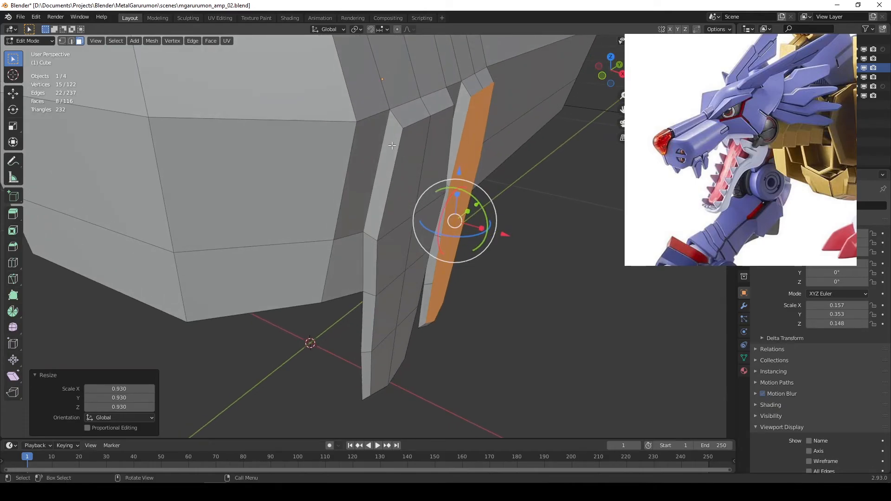
Add a loop cut around the front plate's rim close to the snout surface, with a slide factor of about 0.725.
key(alt+a)
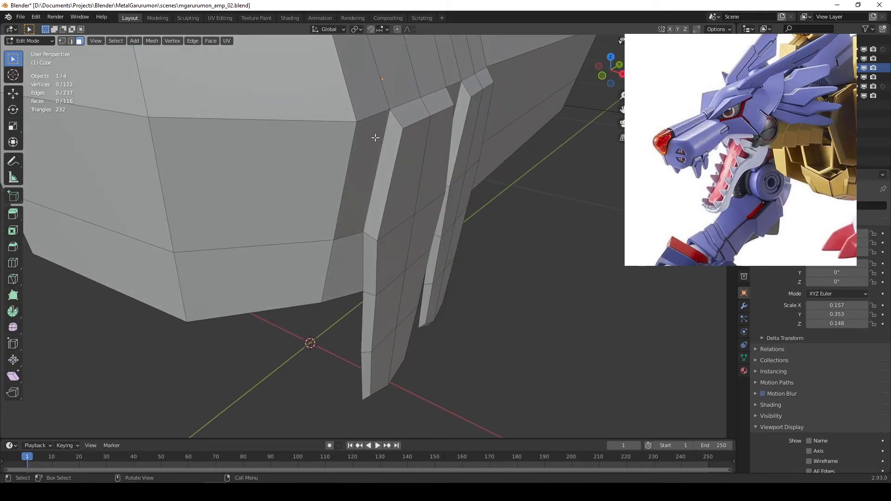
key(ctrl+r)
click(396, 123)
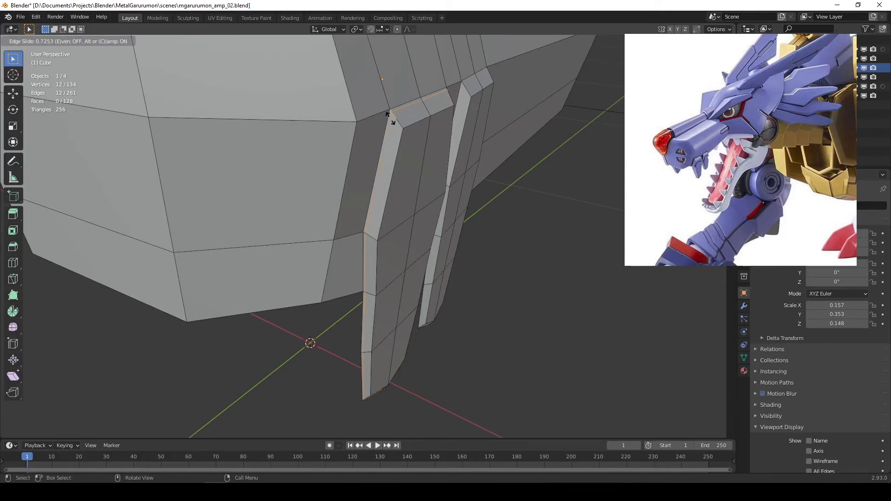
click(390, 118)
middle_drag(401, 117, 409, 119)
scroll(409, 119, up, 3)
scroll(413, 110, down, 3)
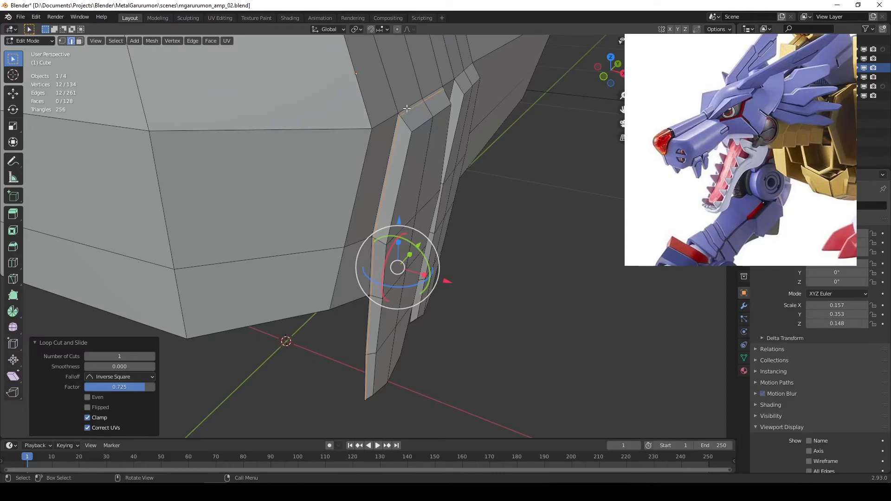
key(KP_Decimal)
shift+middle_drag(407, 107, 391, 223)
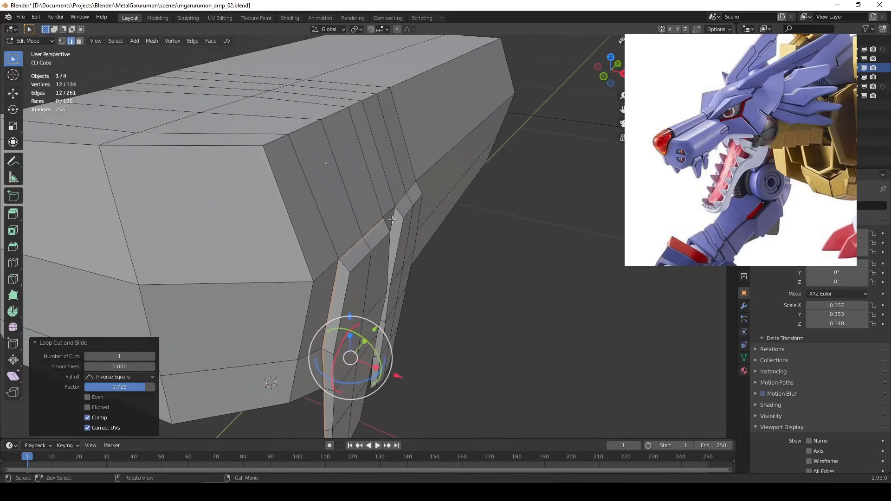
scroll(391, 220, up, 3)
scroll(391, 219, up, 2)
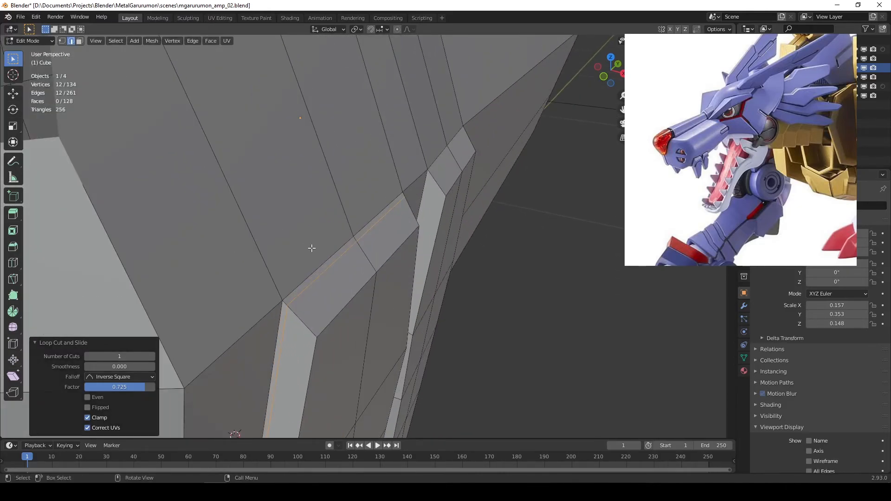
click(315, 280)
middle_drag(317, 278, 374, 281)
middle_drag(95, 208, 291, 163)
Set the viewport's clip start distance to 0.001 m.
drag(706, 112, 770, 313)
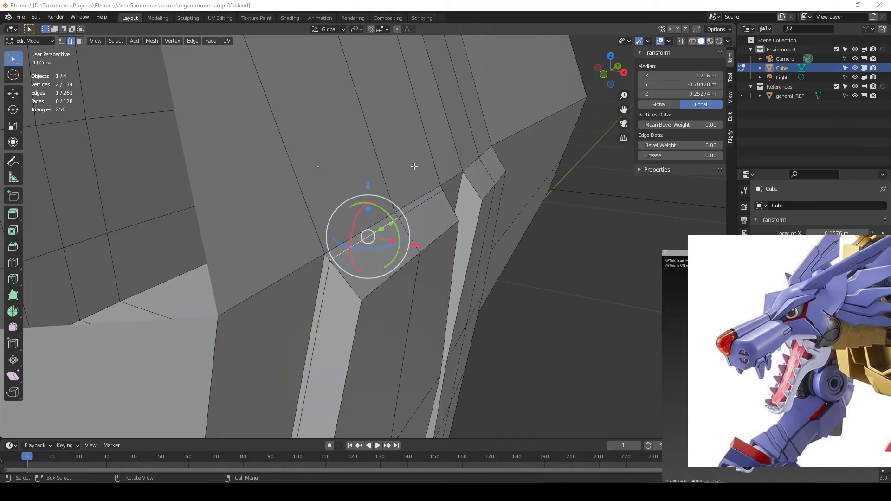
key(Tab)
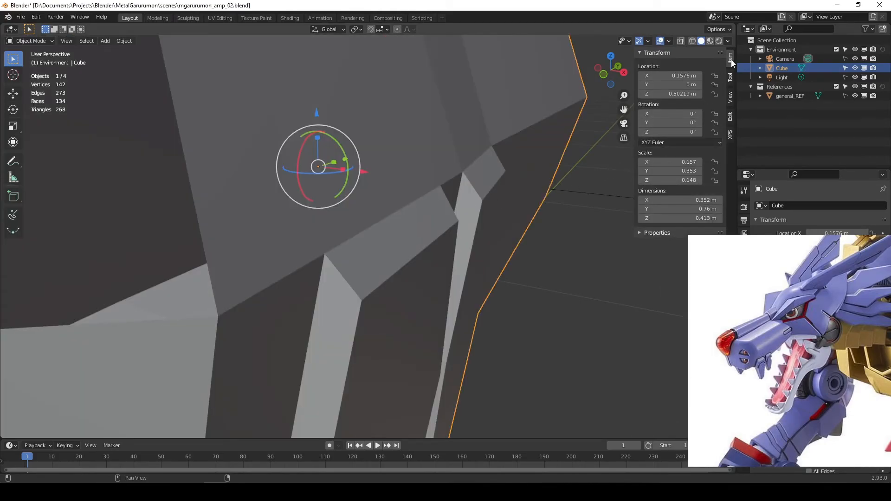
click(729, 98)
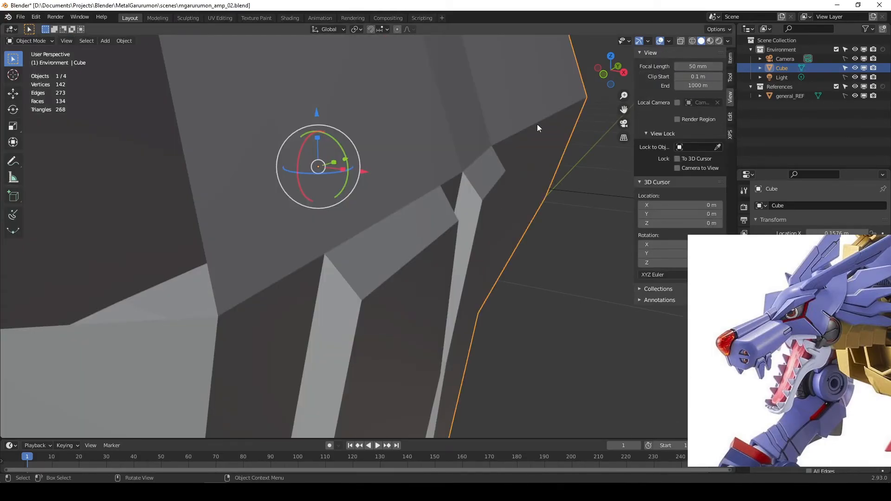
key(Tab)
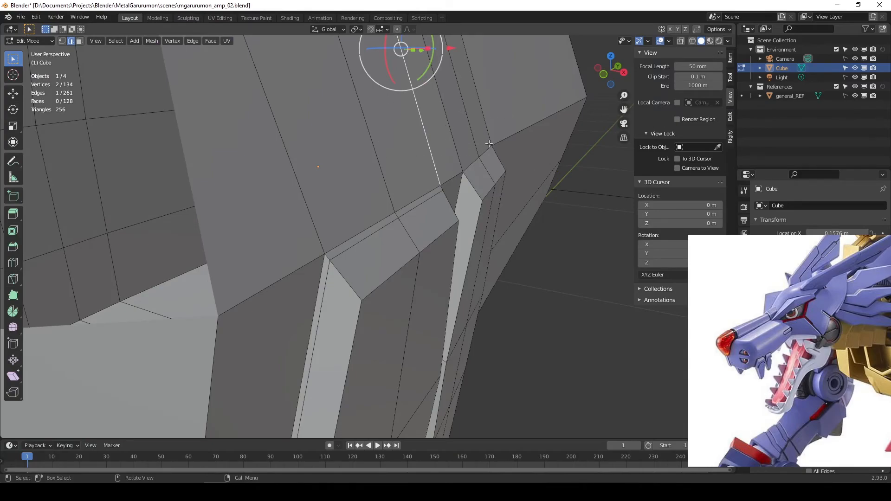
click(698, 77)
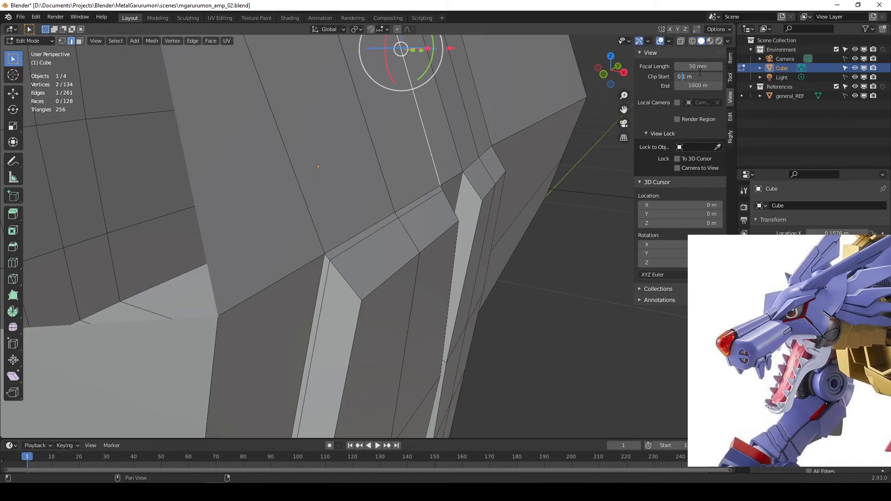
key(Return)
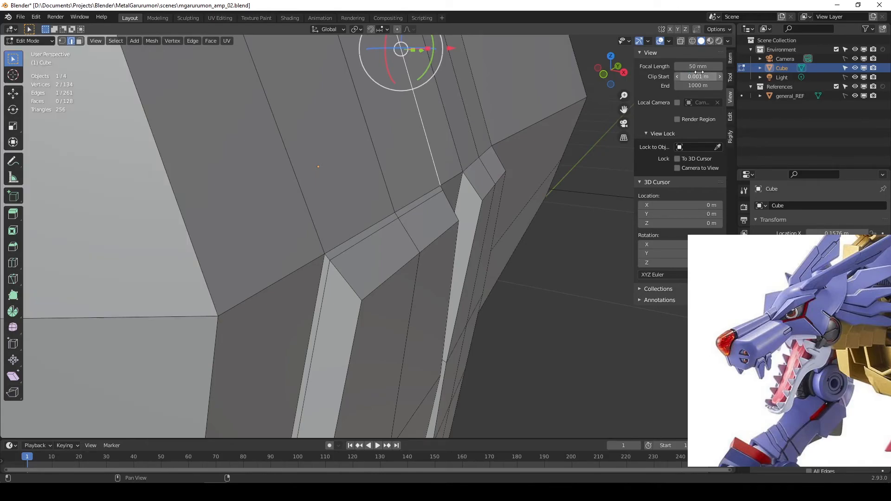
Set the viewport's clip end distance to 10000 m and bring the reference image back beside the model.
click(696, 86)
key(Left)
key(Left)
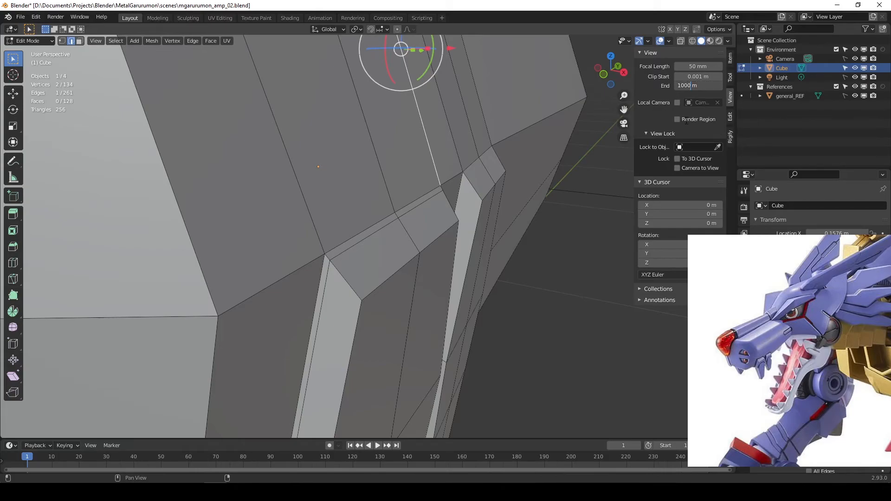
text(0)
key(Return)
scroll(278, 204, up, 3)
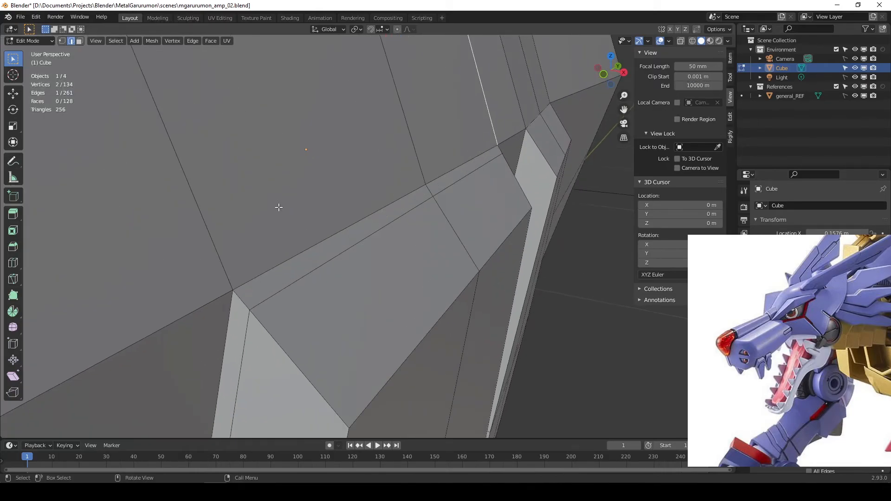
shift+middle_drag(259, 217, 563, 124)
scroll(509, 193, down, 9)
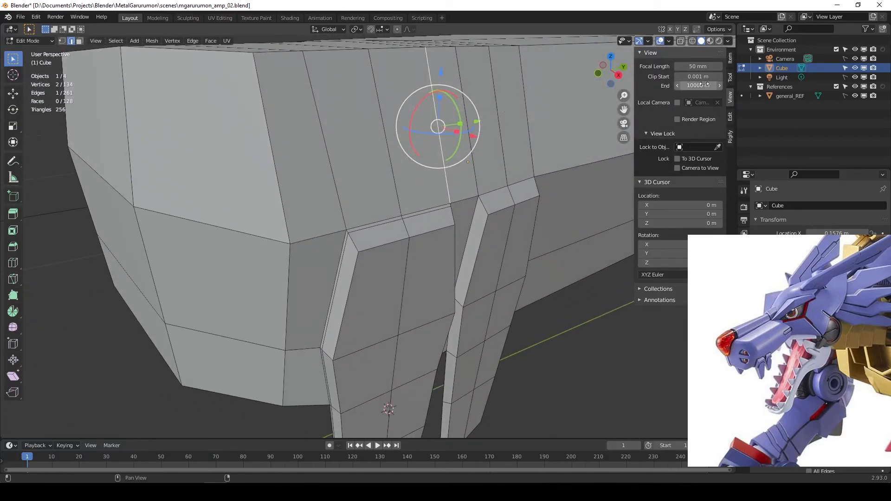
drag(780, 314, 721, 126)
Try to loop-select the narrow face strip around the front plate's rim in face selection mode.
mouse_move(399, 223)
middle_down()
mouse_move(418, 217)
mouse_move(356, 232)
mouse_move(392, 237)
middle_up()
scroll(342, 229, up, 1)
scroll(371, 250, up, 2)
click(342, 220)
key(3)
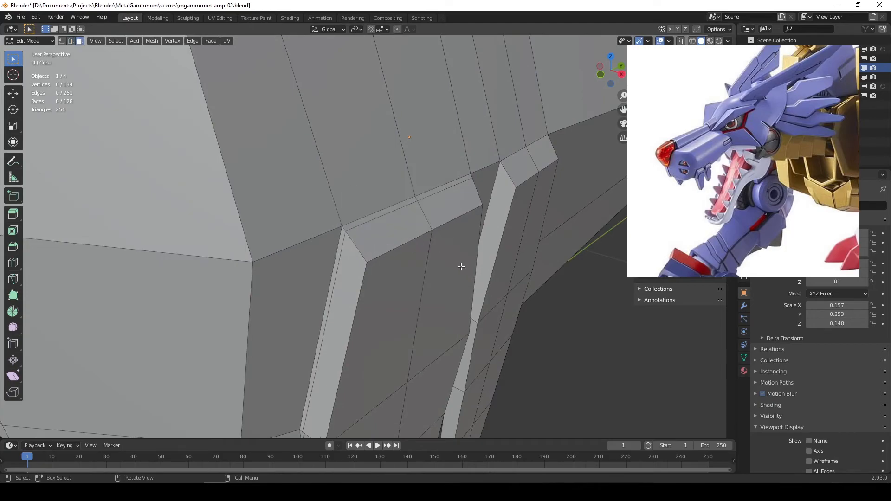
alt+click(364, 220)
click(439, 193)
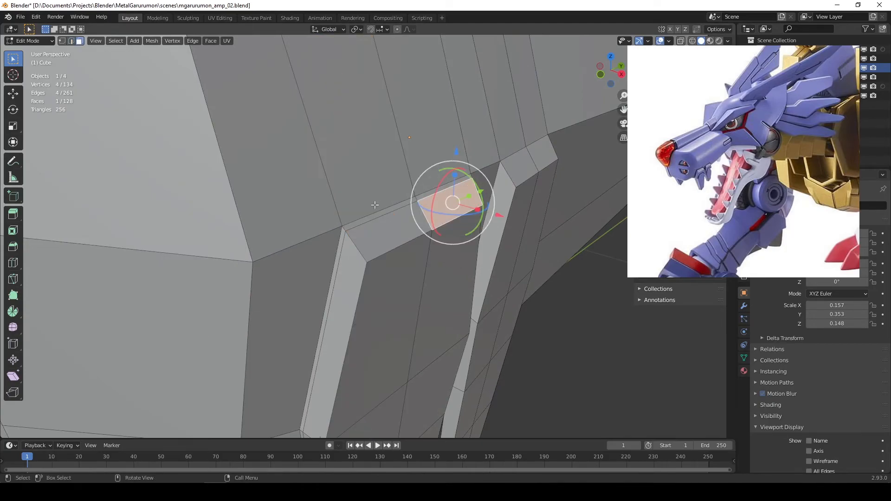
alt+click(334, 260)
click(374, 224)
click(516, 322)
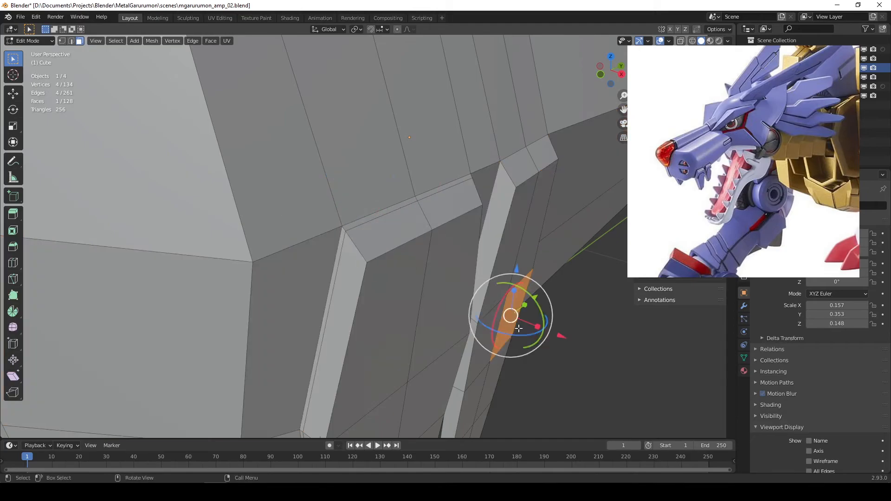
click(624, 370)
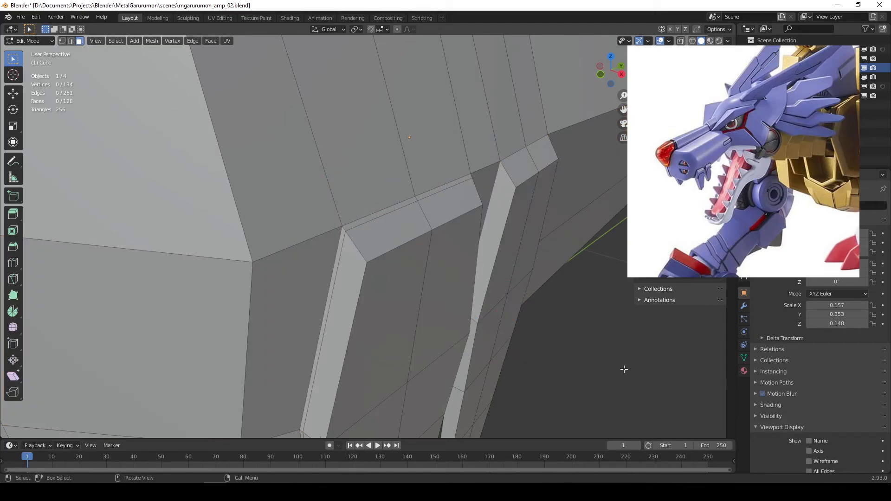
Select the narrow rim faces along the front plate's top edge and the upper part of its front edge.
click(367, 219)
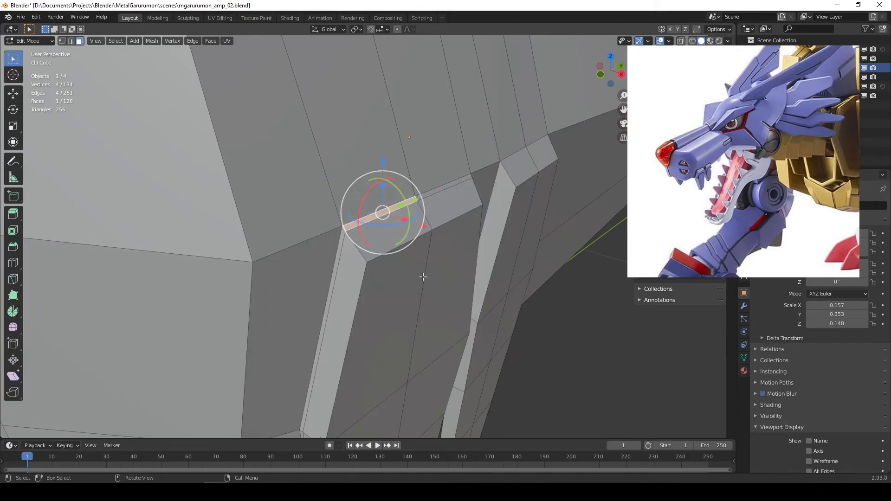
shift+click(328, 299)
alt+middle_drag(440, 312, 420, 139)
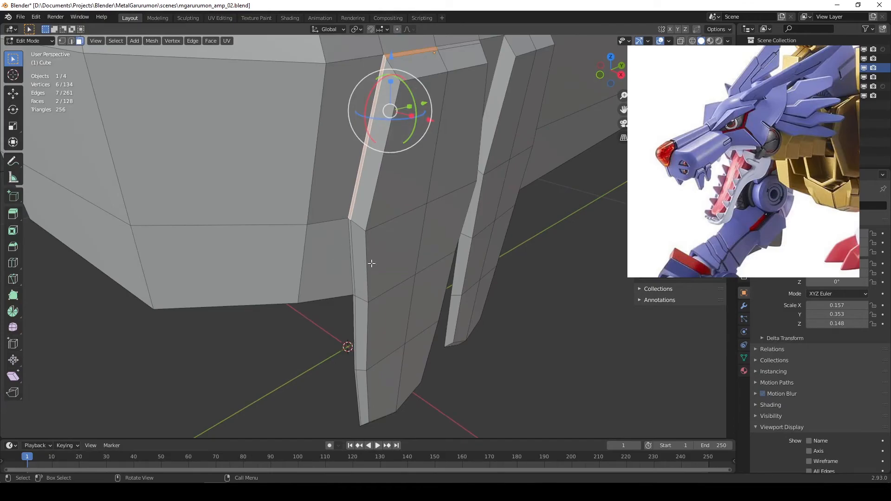
key(alt)
alt+click(349, 236)
key(ctrl+z)
alt+middle_drag(436, 225, 409, 229)
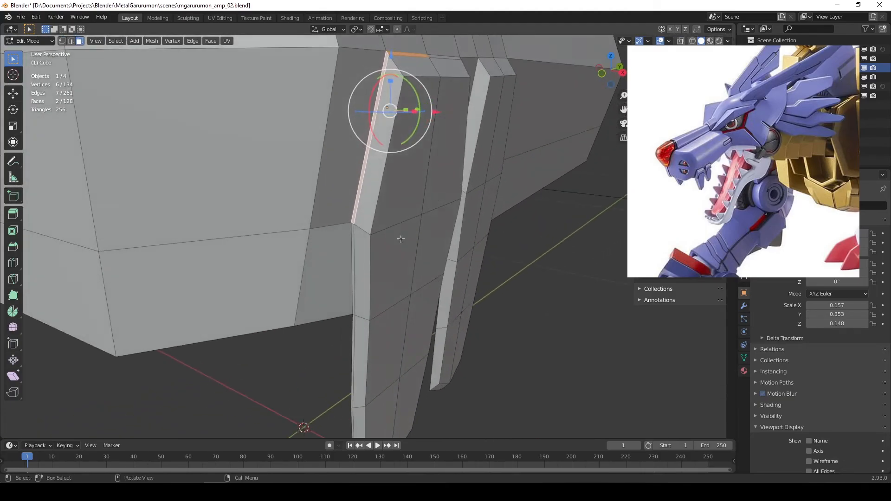
Extend the selection around the rest of the front plate's narrow rim strip until all twelve faces are included.
mouse_move(397, 263)
middle_down()
mouse_move(432, 234)
mouse_move(387, 275)
middle_up()
key(ctrl)
ctrl+click(370, 328)
alt+middle_drag(467, 302, 381, 109)
ctrl+click(406, 132)
ctrl+click(385, 110)
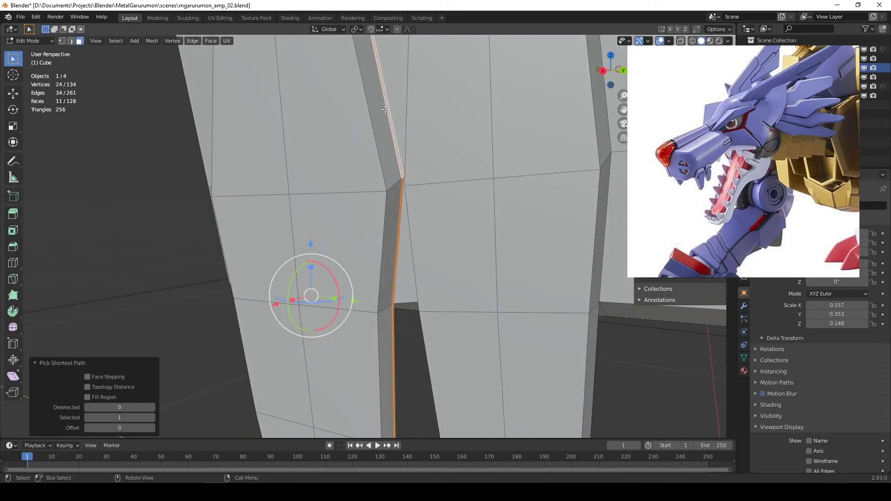
alt+middle_drag(336, 86, 479, 324)
shift+click(363, 155)
Extrude the selected rim strip in place and scale it uniformly to 0.984.
key(alt+s)
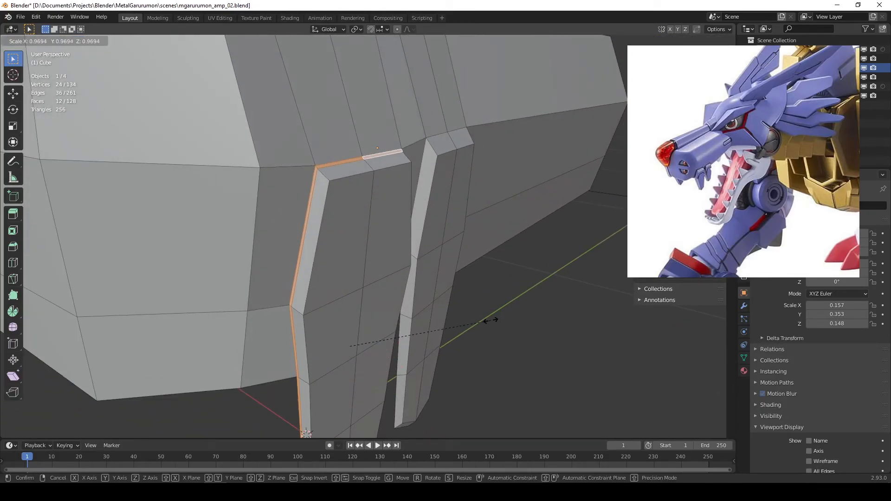
right_click(493, 321)
middle_drag(467, 237, 464, 237)
key(e)
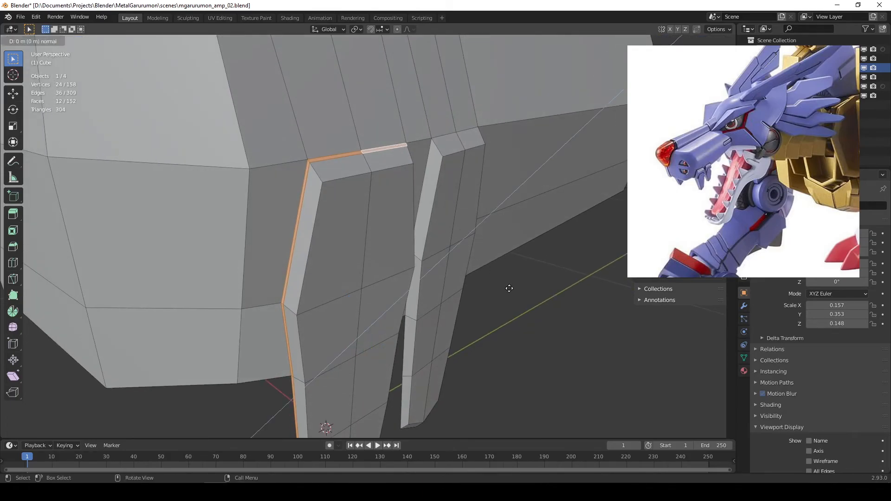
right_click(504, 290)
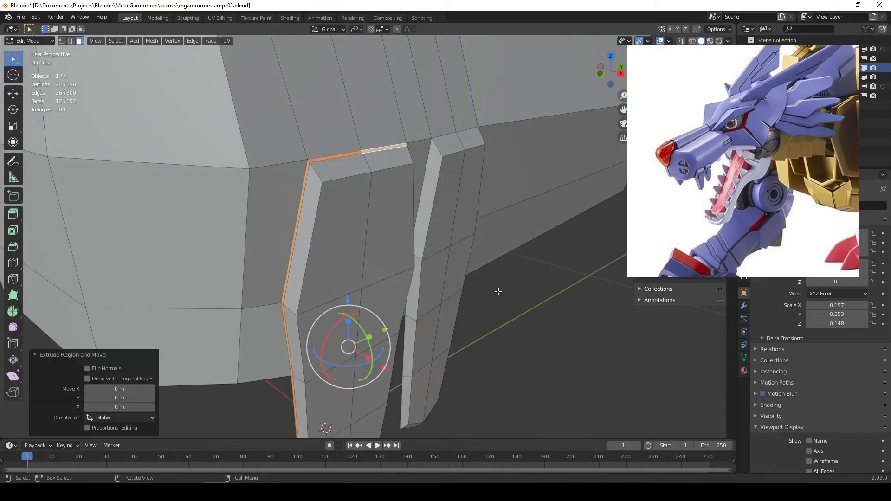
middle_drag(475, 262, 439, 251)
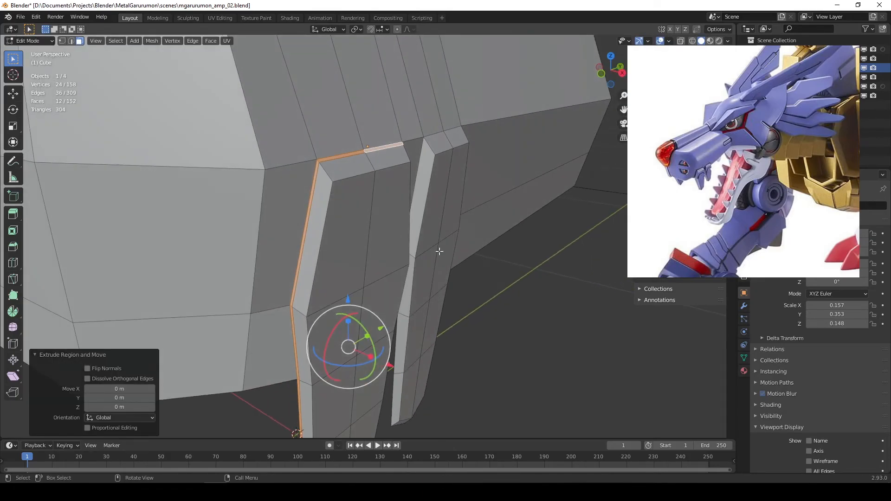
key(s)
click(548, 339)
middle_drag(547, 339, 491, 318)
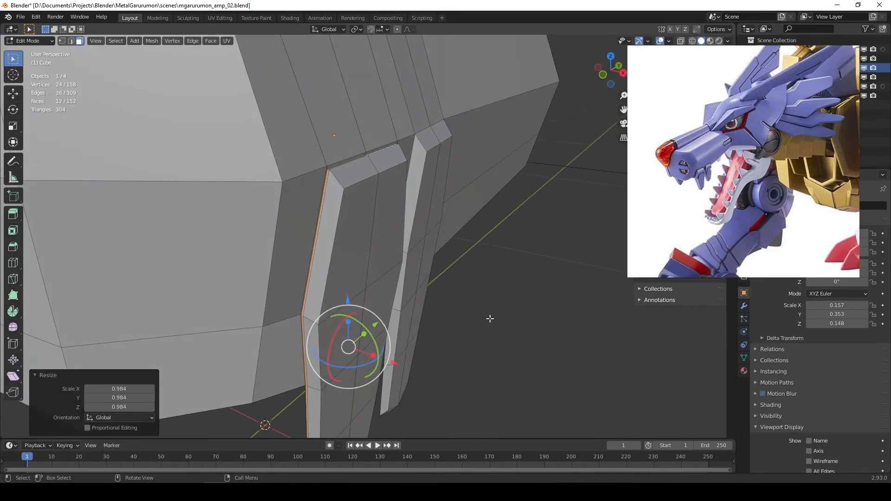
Examine the groove around the front plate's rim in Object and Edit Mode against the reference image.
key(Tab)
scroll(510, 290, down, 4)
click(508, 280)
middle_drag(505, 330, 438, 281)
key(Tab)
scroll(302, 196, up, 6)
middle_drag(174, 117, 246, 125)
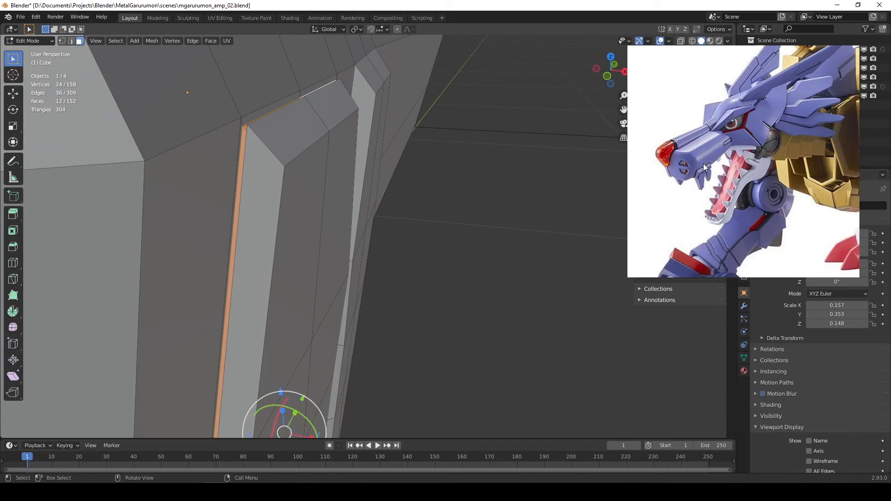
click(460, 263)
scroll(444, 288, down, 6)
middle_drag(392, 300, 367, 302)
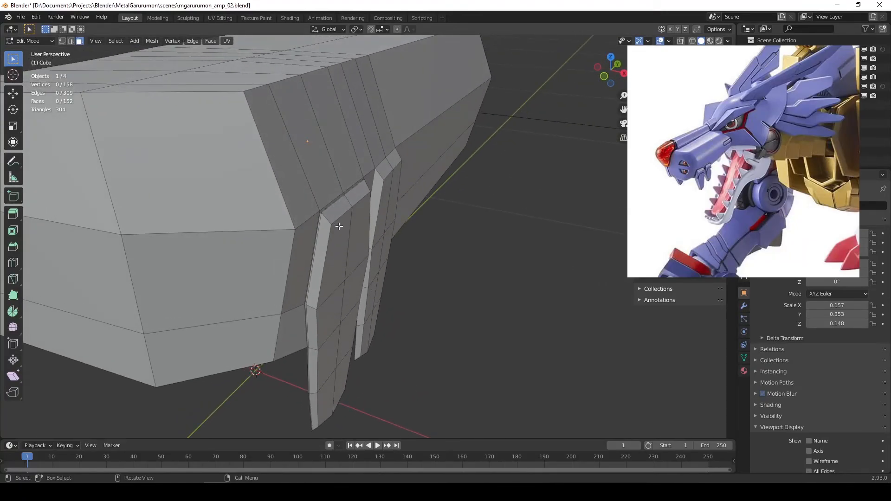
middle_drag(411, 250, 390, 277)
Undo the rim strip's scaling, extrusion and selection, and the loop cut around the front plate's rim.
key(ctrl+z)
key(ctrl+z)
key(ctrl+z)
key(ctrl+z)
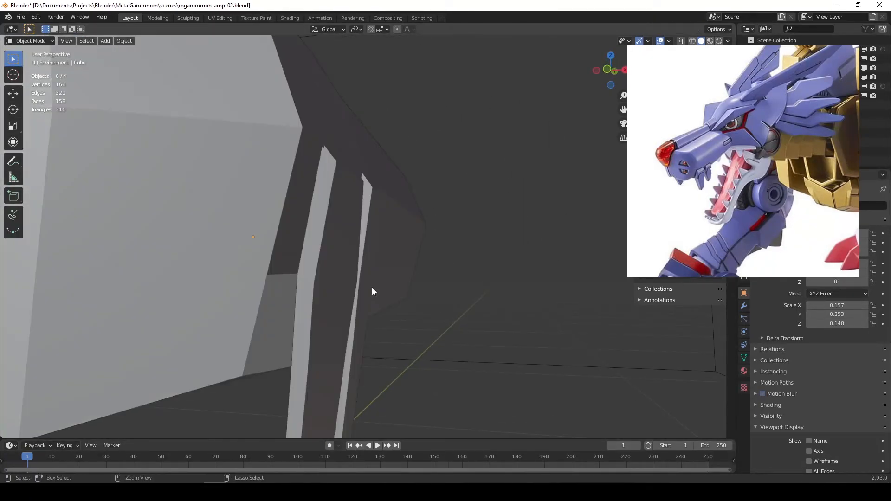
key(ctrl+z)
key(ctrl+z)
key(ctrl+z)
key(ctrl+z)
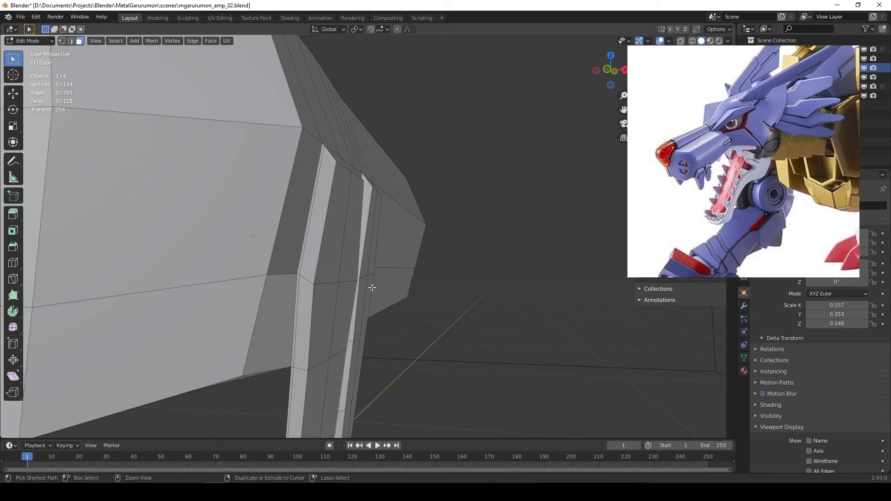
key(ctrl+z)
key(ctrl+z)
key(ctrl+z)
key(ctrl+z)
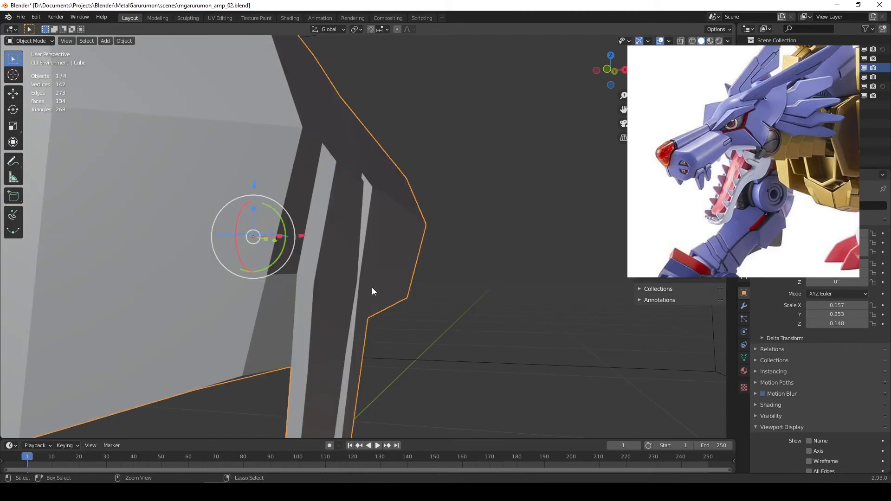
key(ctrl+z)
key(ctrl+z)
Box-select the outer faces of both hanging plates and move them outward along X by about 0.0076 m.
middle_drag(433, 223, 313, 252)
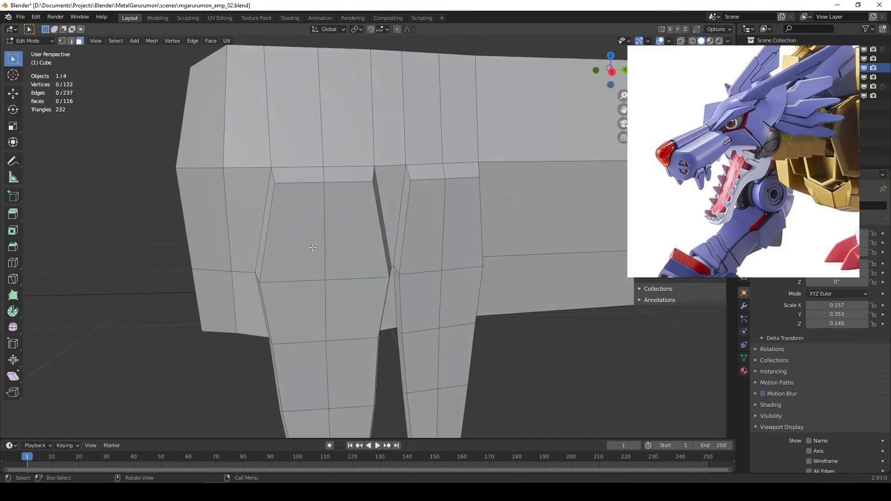
drag(305, 249, 329, 371)
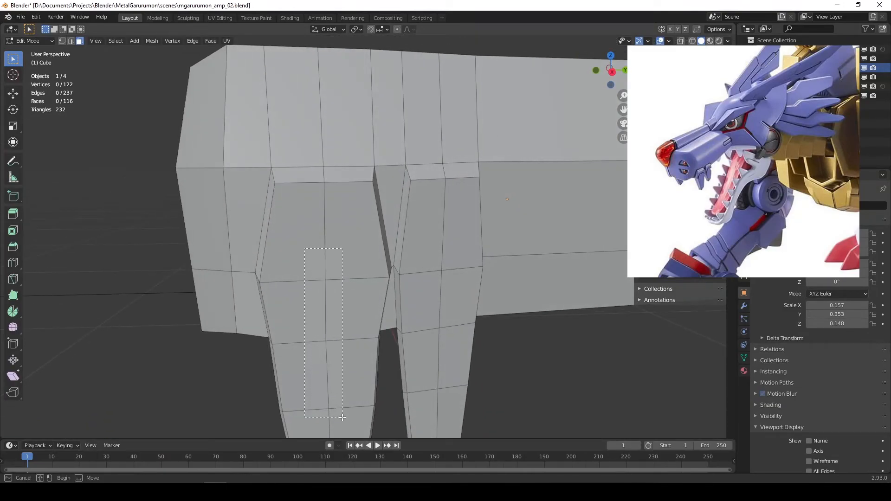
drag(342, 417, 342, 419)
scroll(358, 385, down, 1)
middle_drag(378, 339, 416, 282)
shift+drag(420, 249, 441, 404)
middle_drag(441, 405, 446, 335)
drag(431, 327, 438, 328)
scroll(473, 287, down, 6)
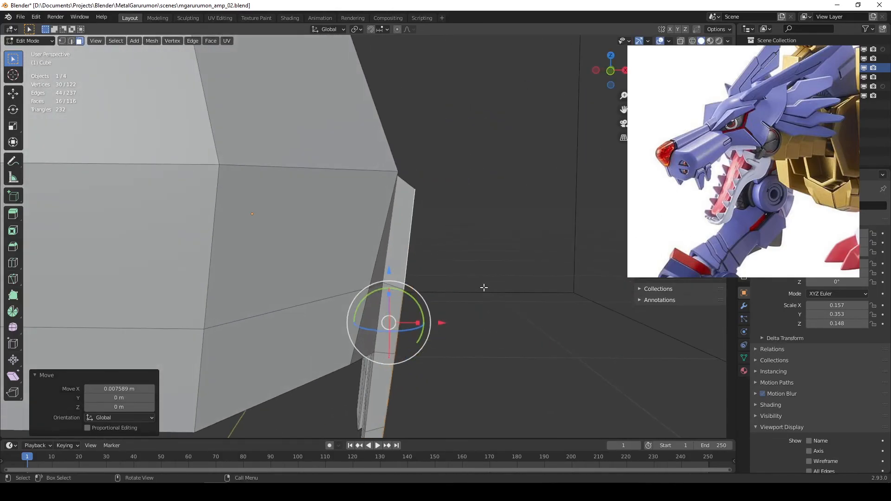
Select the four lower horizontal edges on the inner sides of both plates and move them about -0.010 m along X.
middle_drag(527, 261, 545, 237)
scroll(509, 286, up, 1)
shift+middle_drag(506, 297, 425, 270)
scroll(507, 246, up, 1)
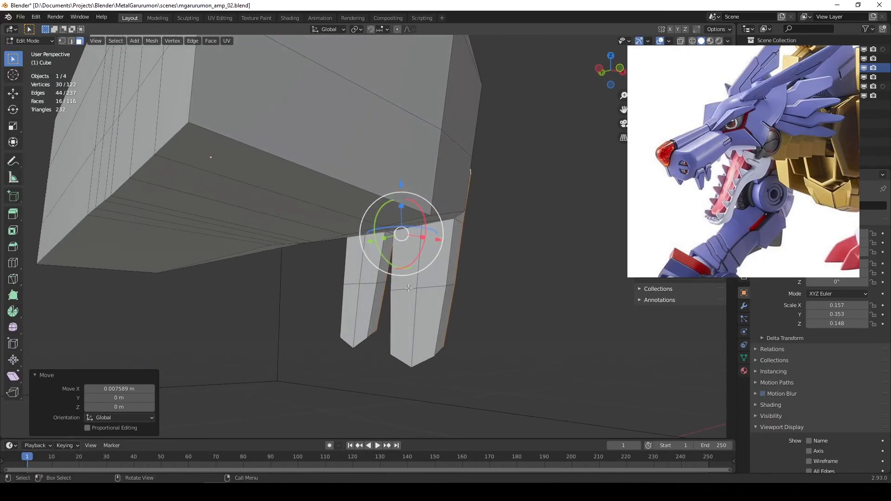
key(2)
click(353, 283)
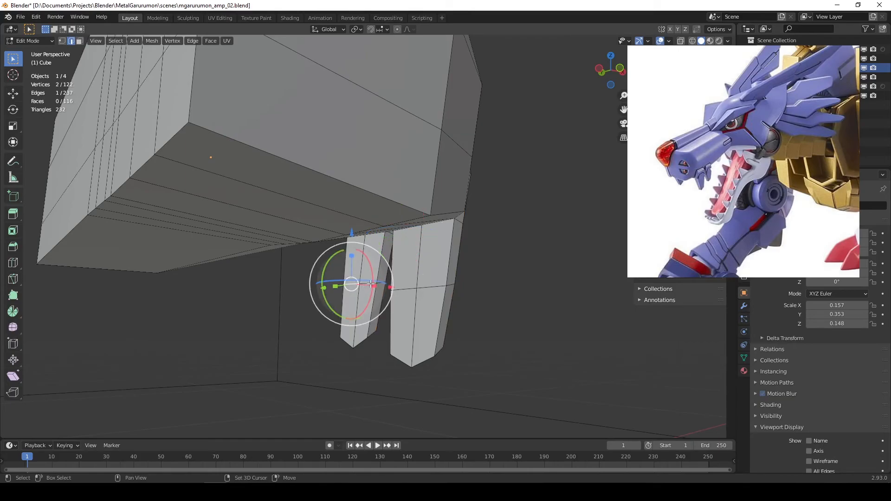
shift+click(368, 283)
middle_drag(369, 284, 407, 300)
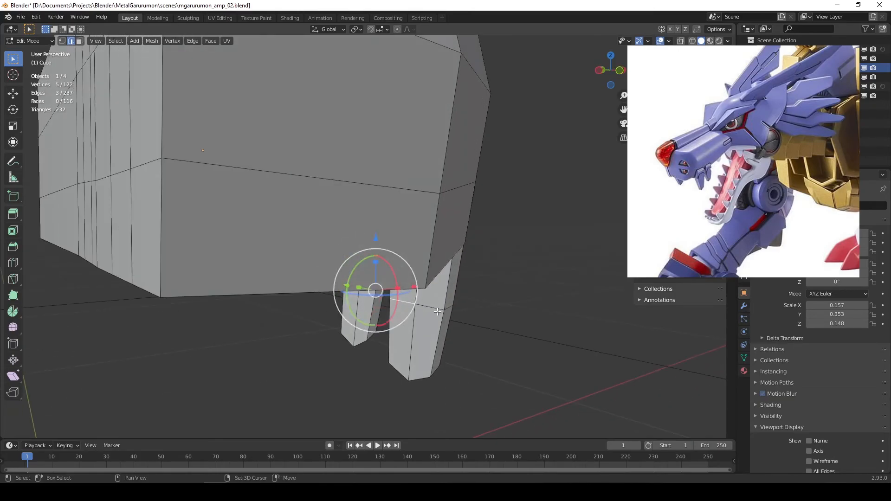
middle_drag(448, 321, 419, 315)
drag(440, 292, 428, 294)
mouse_move(435, 316)
middle_down()
mouse_move(424, 306)
mouse_move(436, 305)
middle_up()
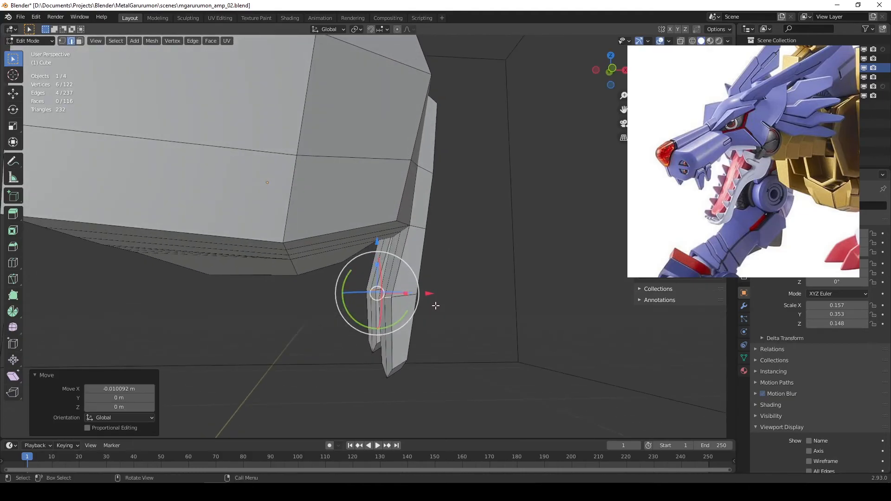
Box-select the inner-side tip vertices of both hanging fangs and move them about -0.015 m along X.
click(389, 374)
middle_drag(387, 396, 407, 397)
key(1)
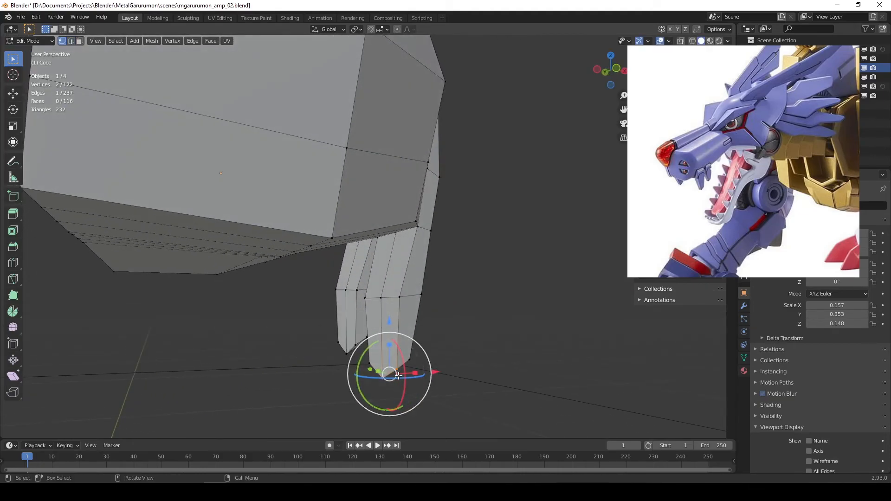
middle_drag(348, 322, 333, 321)
shift+click(370, 359)
mouse_move(413, 407)
middle_down()
mouse_move(427, 407)
mouse_move(411, 419)
middle_up()
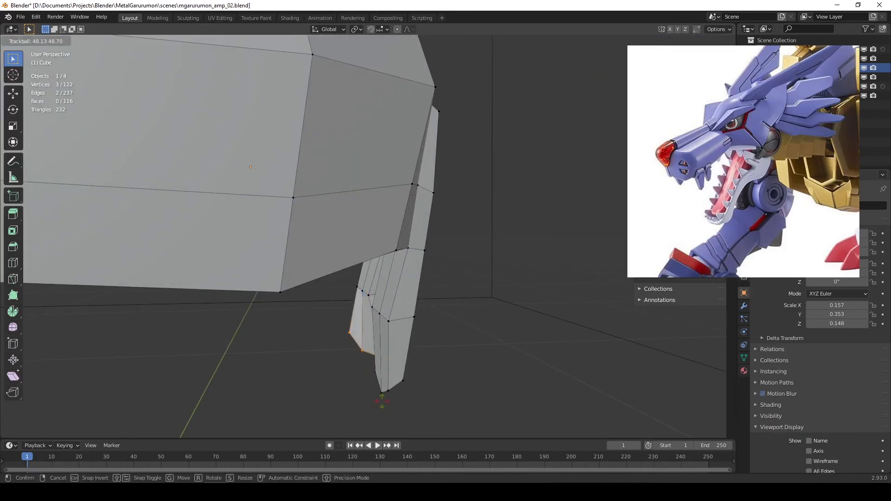
shift+middle_drag(418, 404, 431, 357)
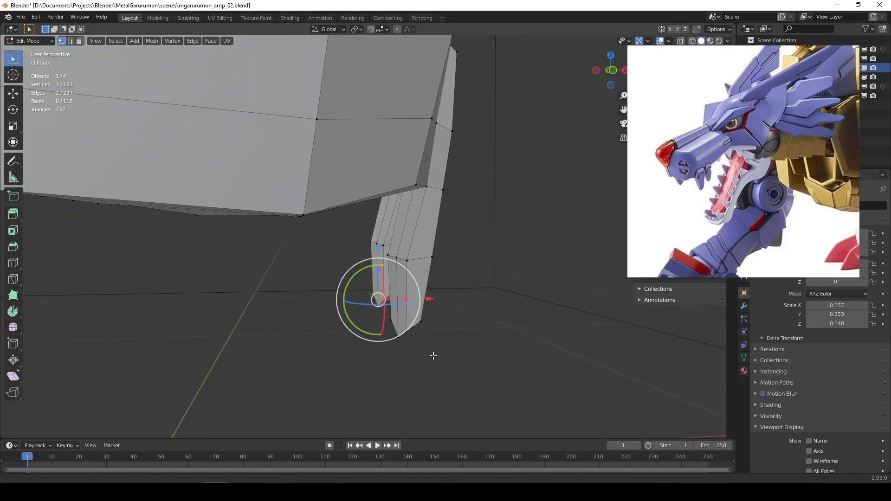
key(b)
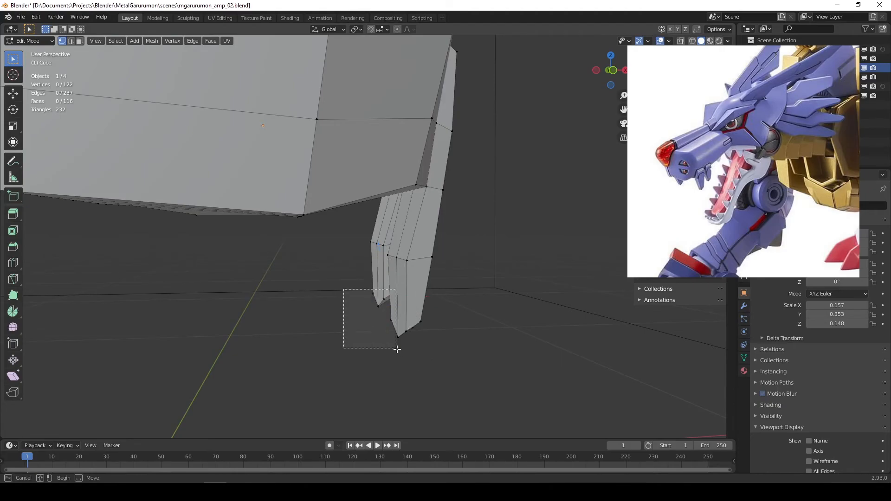
drag(410, 354, 411, 355)
middle_drag(413, 368, 438, 314)
key(g)
key(x)
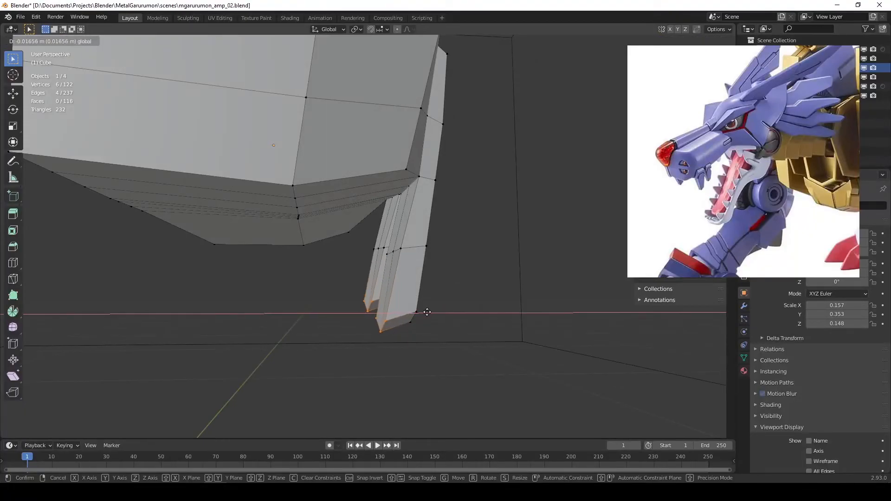
click(428, 312)
middle_drag(428, 312, 341, 307)
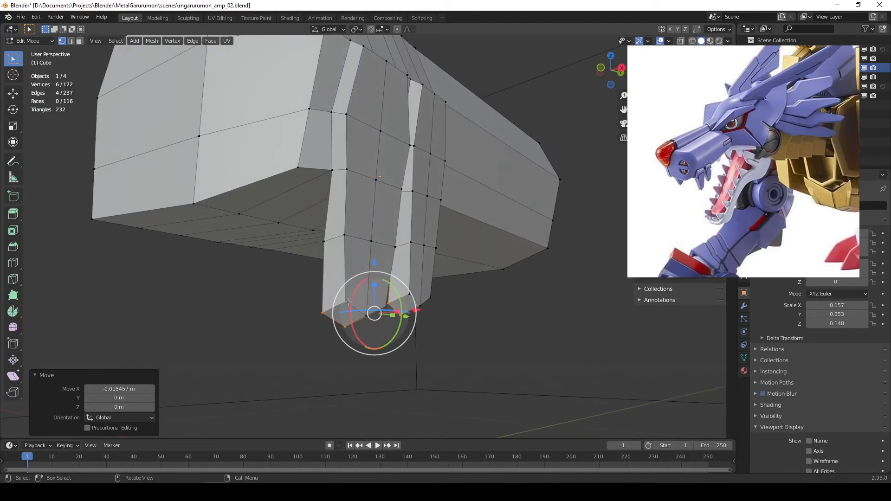
Select the four bottom edges on the outer sides of both fang tips and move them about -0.010 m along X.
key(2)
click(355, 308)
middle_drag(424, 352, 382, 345)
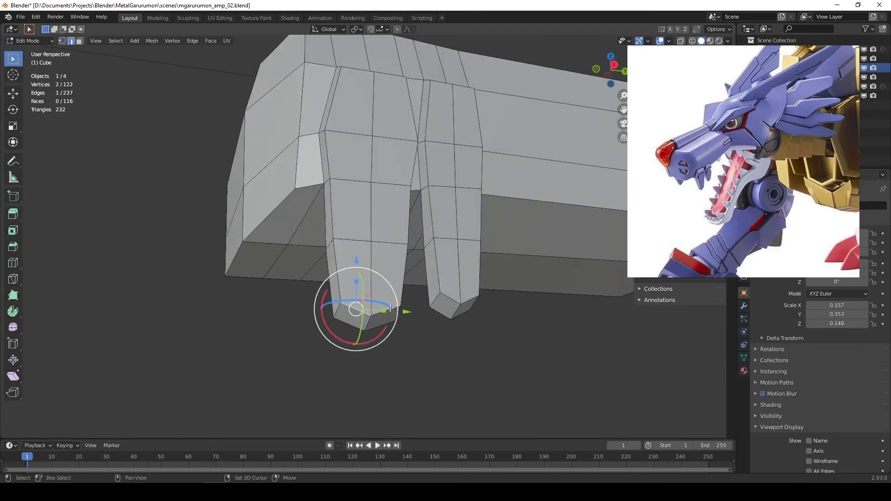
shift+click(390, 308)
shift+click(448, 297)
shift+click(473, 301)
middle_drag(473, 301, 506, 320)
drag(471, 301, 461, 302)
middle_drag(462, 302, 431, 191)
middle_drag(327, 215, 350, 184)
middle_drag(336, 139, 665, 177)
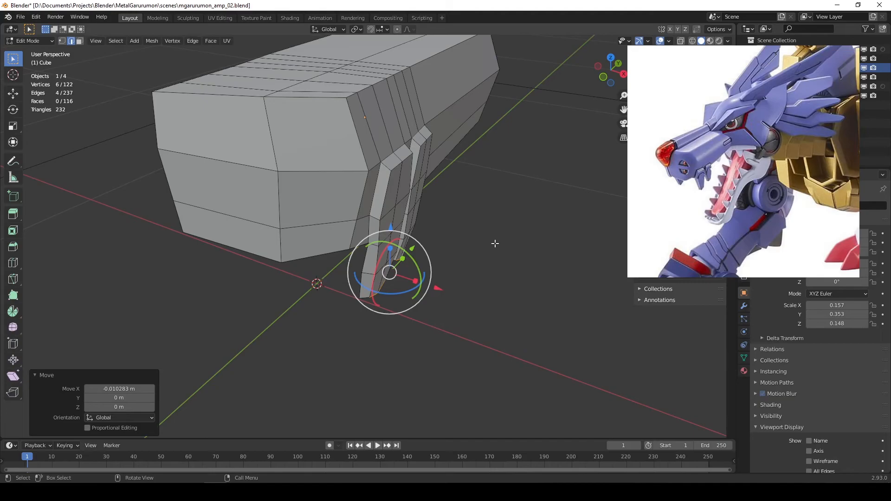
Scale the lowest horizontal edge loop around each fang along Y, using about 1.017 for the rear fang.
middle_drag(478, 261, 416, 249)
alt+click(382, 249)
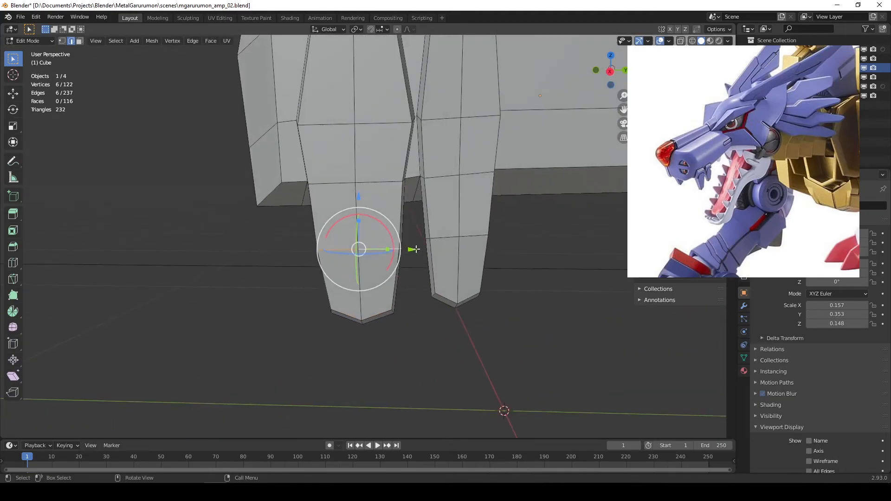
key(s)
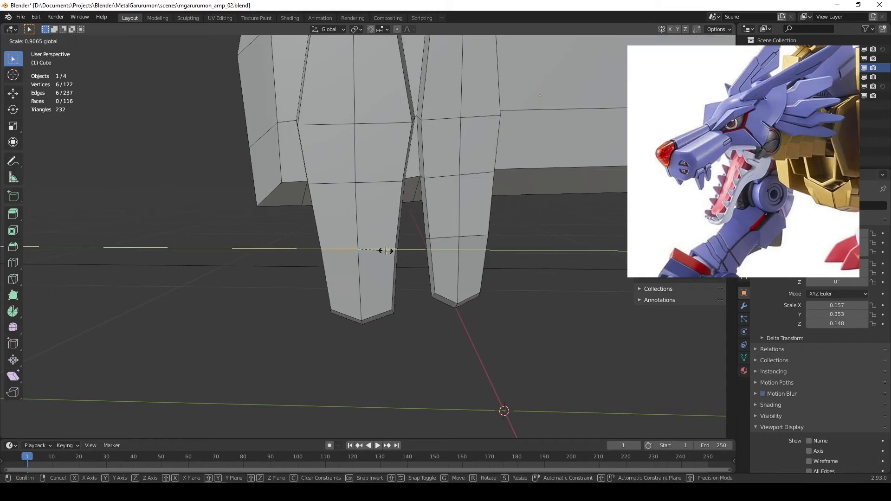
click(386, 250)
alt+click(479, 243)
key(s)
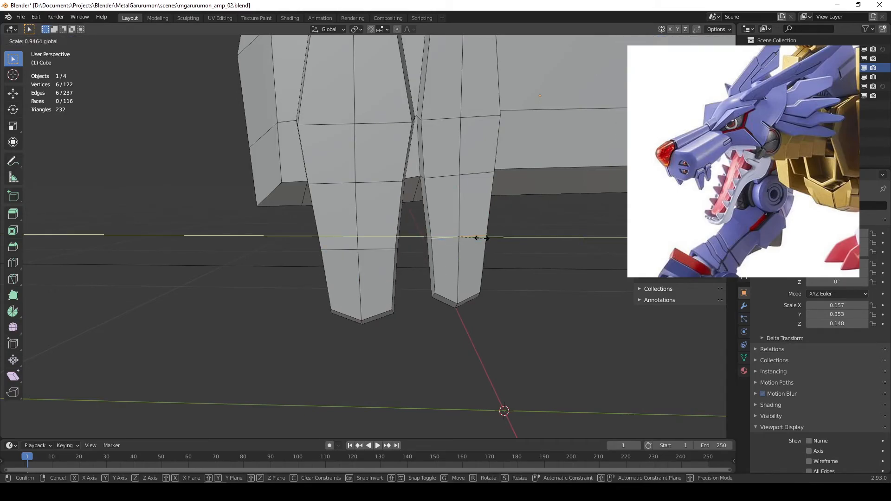
click(483, 237)
middle_drag(483, 237, 523, 268)
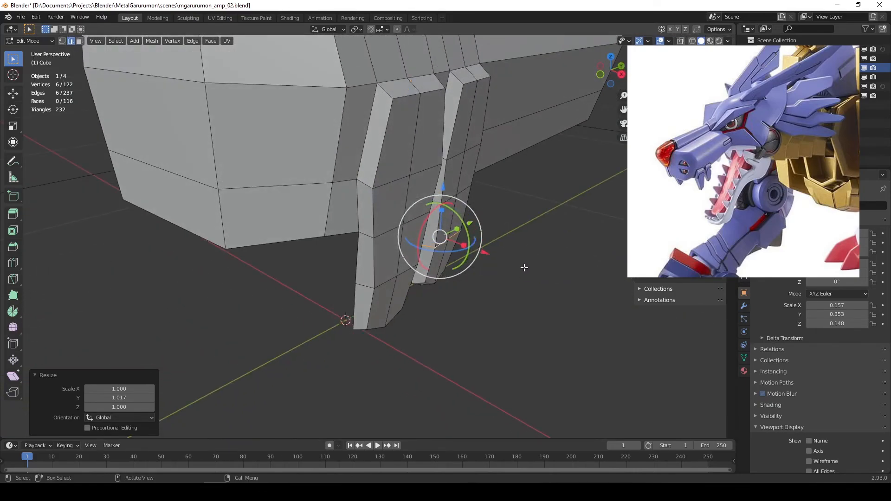
Select the four upper outer faces on each fang, move them slightly, and clear the selection.
middle_drag(452, 188, 400, 160)
click(369, 136)
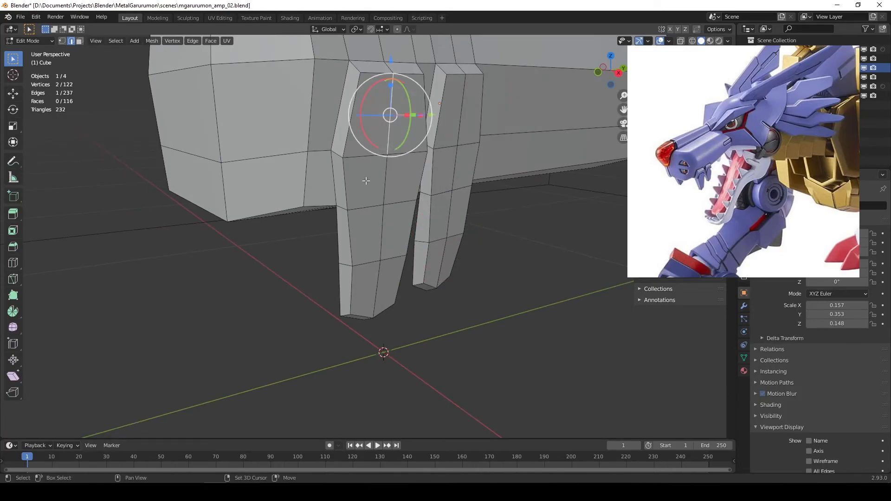
key(3)
click(369, 135)
shift+click(373, 182)
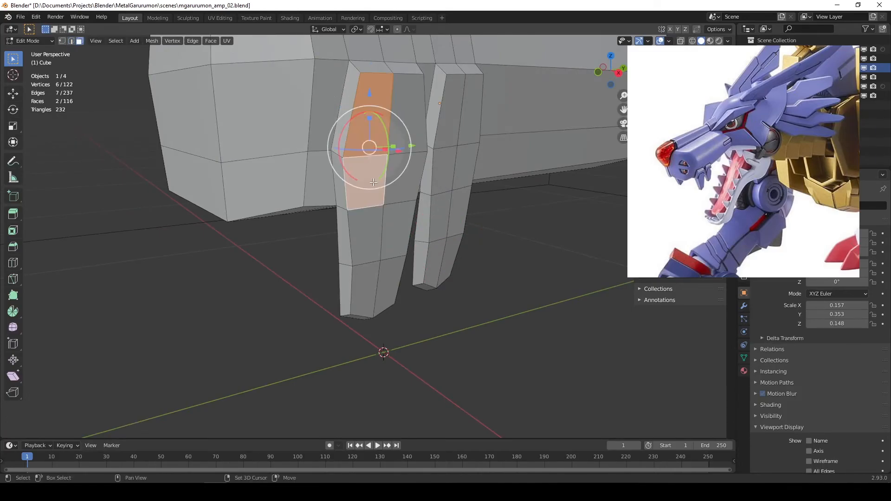
shift+click(411, 178)
shift+click(416, 123)
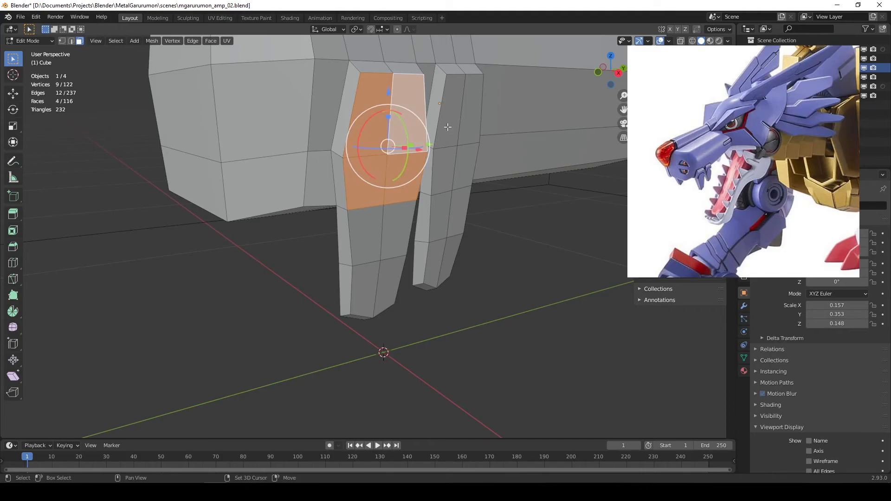
shift+click(449, 109)
shift+click(446, 173)
shift+click(470, 124)
shift+click(466, 166)
middle_drag(464, 163, 486, 138)
drag(474, 144, 477, 145)
middle_drag(477, 145, 477, 247)
click(476, 247)
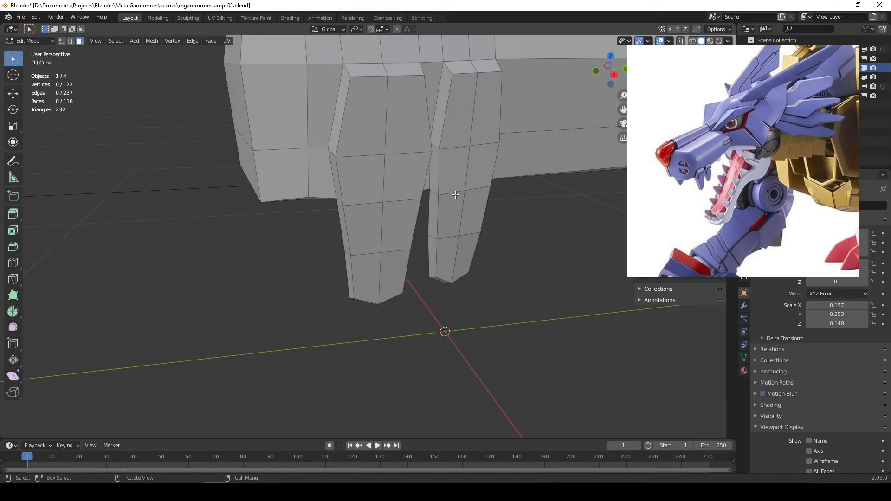
Examine the snout and its fangs from several angles in Edit and Object Mode against the reference image.
middle_drag(446, 196, 431, 227)
scroll(475, 248, down, 5)
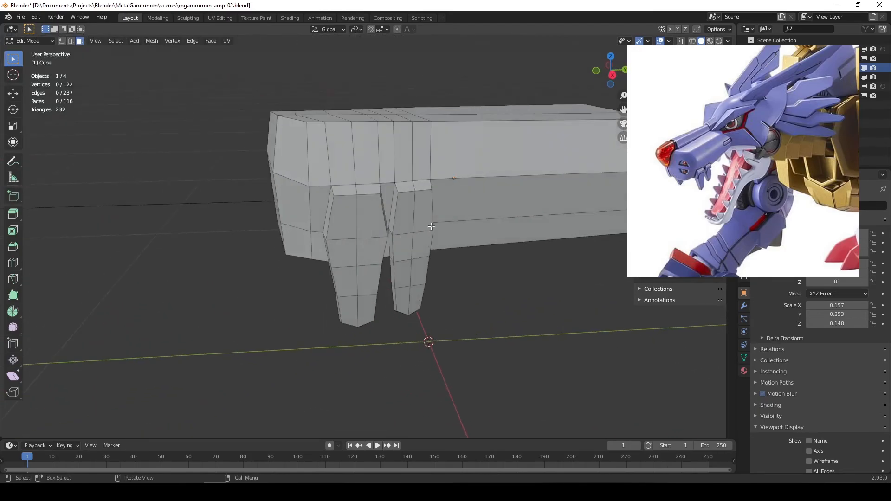
middle_drag(482, 214, 453, 212)
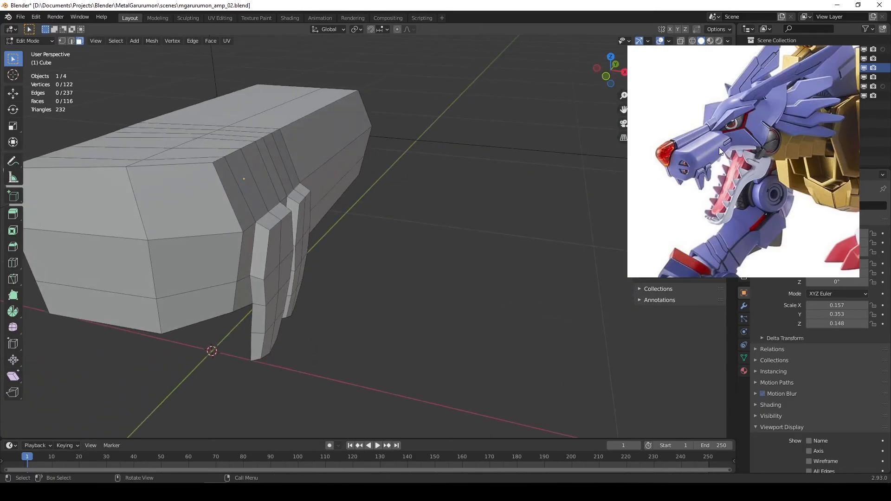
middle_drag(385, 226, 448, 223)
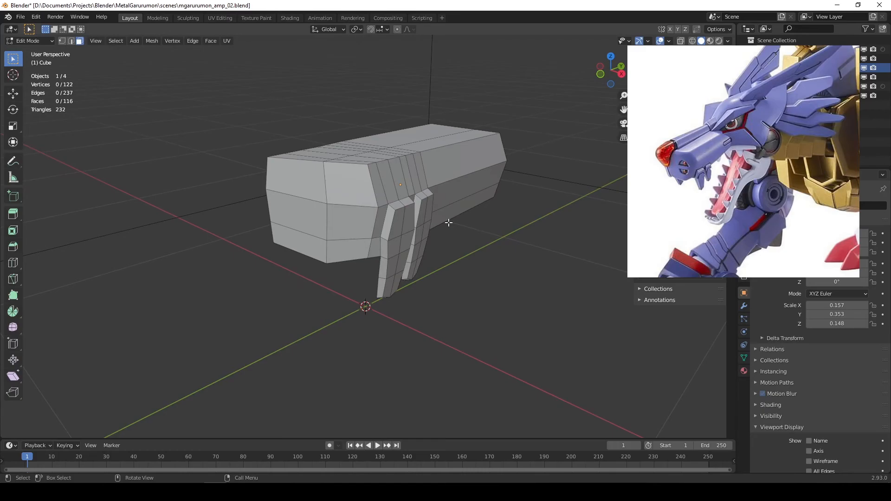
key(Tab)
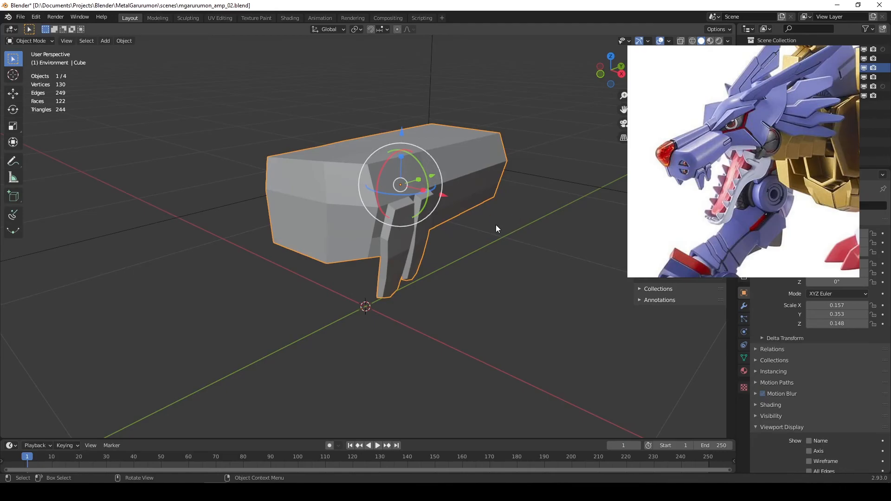
middle_drag(495, 225, 456, 211)
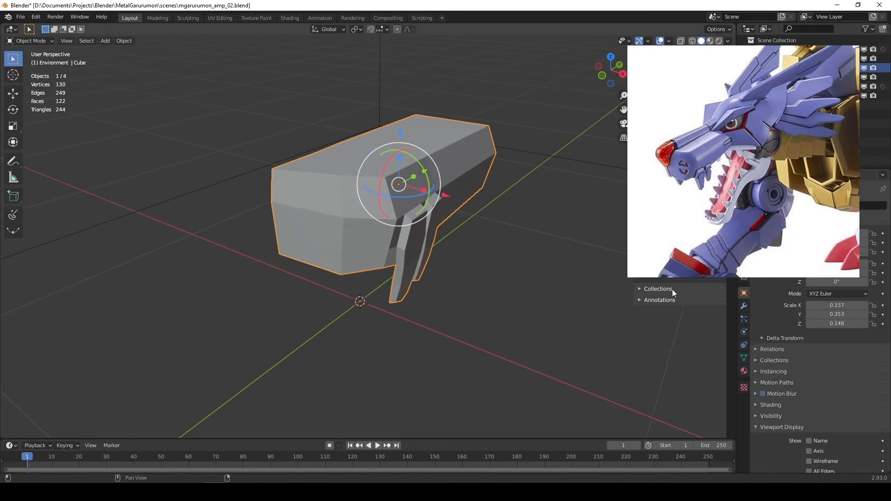
middle_drag(542, 272, 497, 259)
Preview the snout with Shade Smooth from several angles and return it to Shade Flat.
right_click(456, 159)
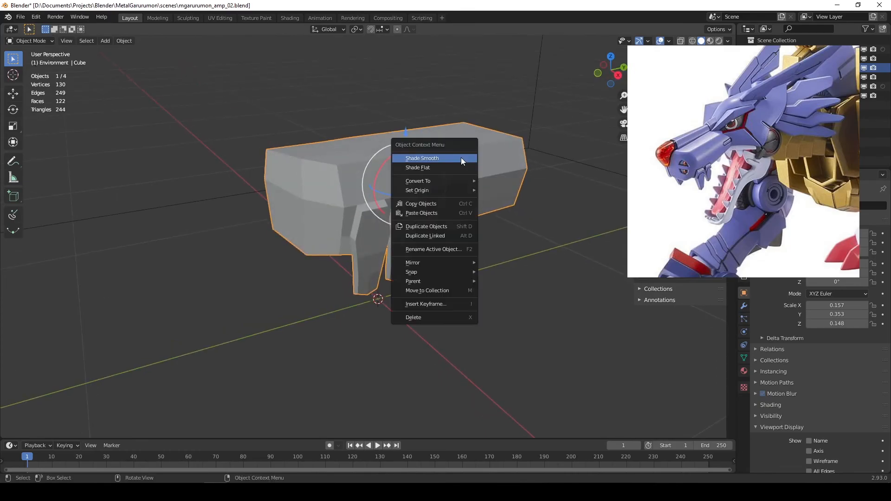
click(426, 158)
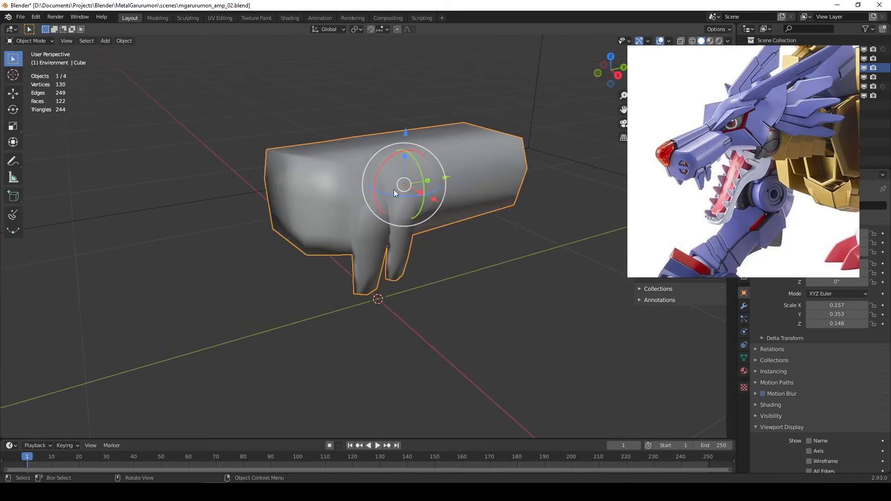
middle_drag(433, 248, 400, 211)
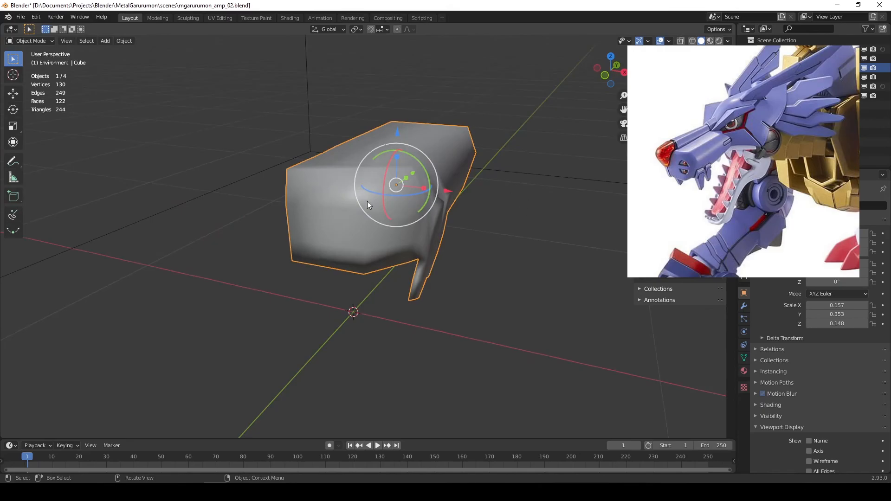
middle_drag(469, 192, 434, 182)
right_click(483, 162)
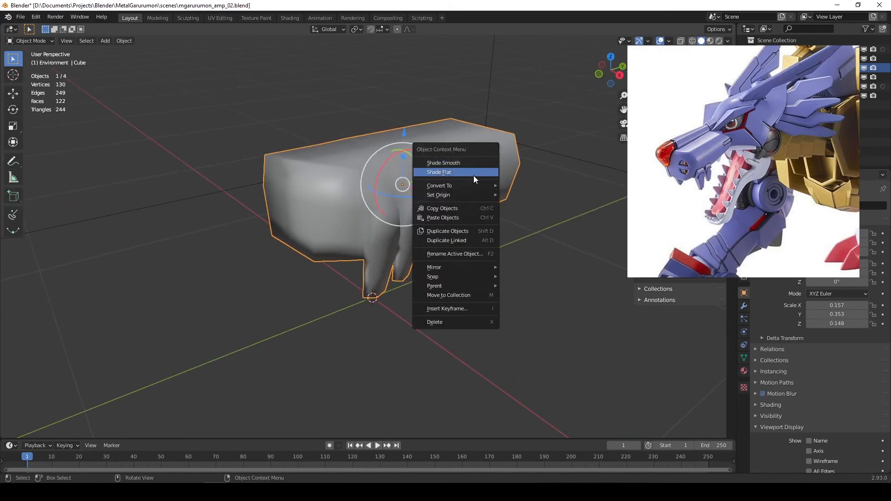
click(473, 175)
middle_drag(506, 161, 524, 157)
Move the reference image clear of the object settings and add a Subdivision Surface modifier to the snout with viewport level 2.
drag(742, 195, 144, 418)
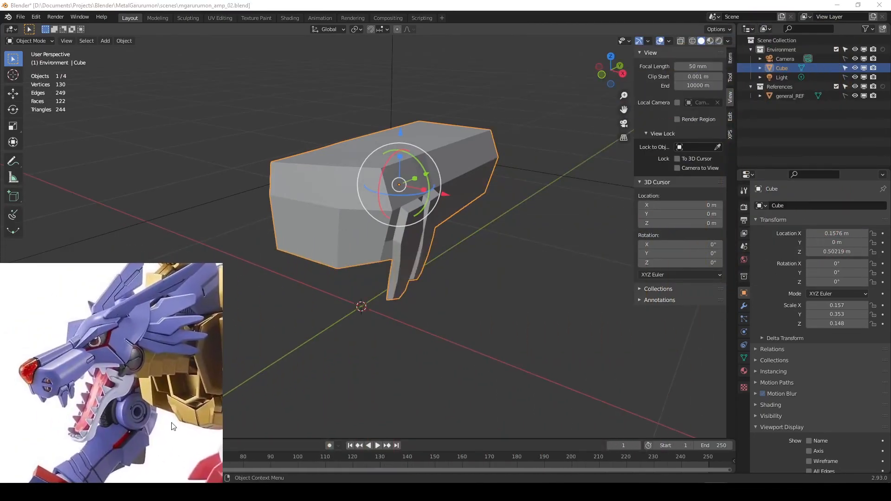
click(743, 307)
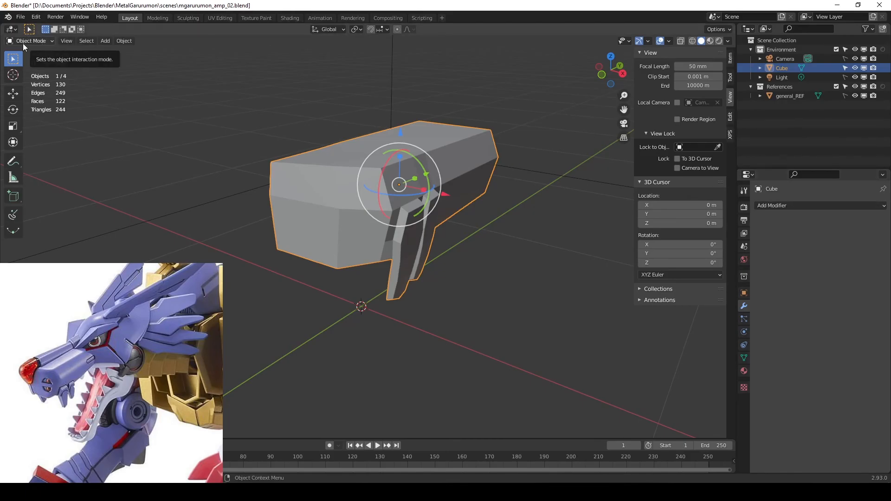
click(784, 205)
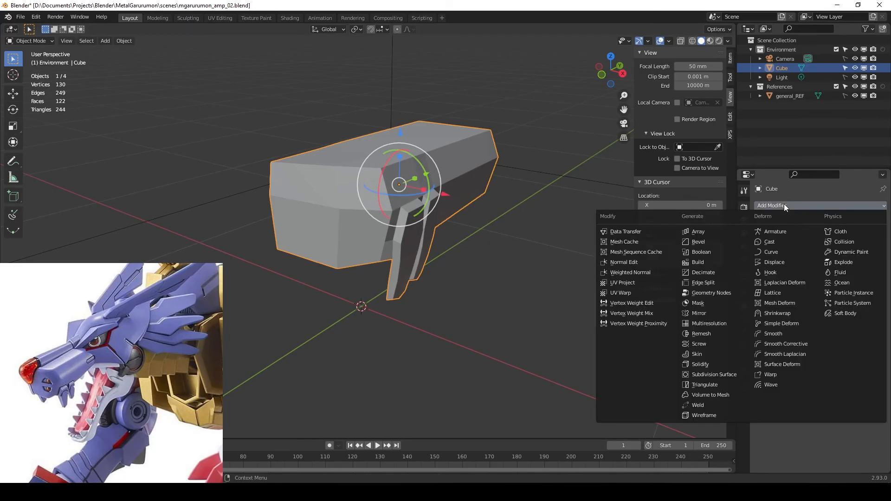
click(717, 375)
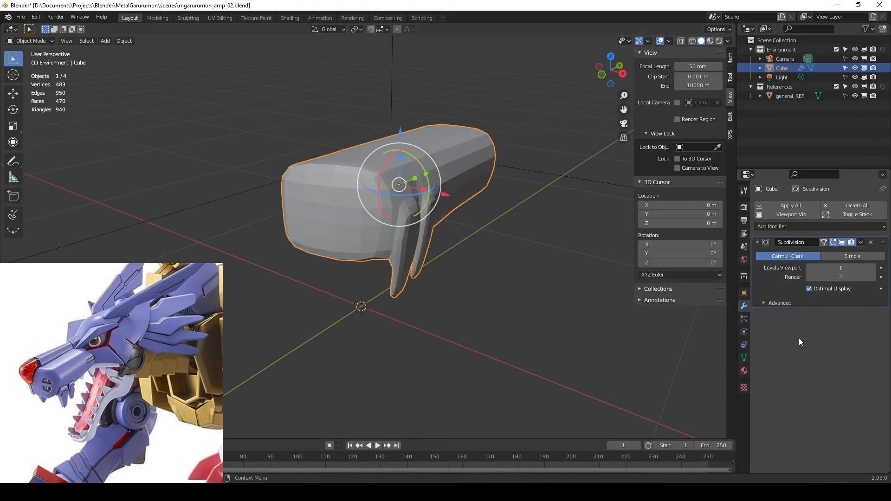
scroll(395, 184, up, 1)
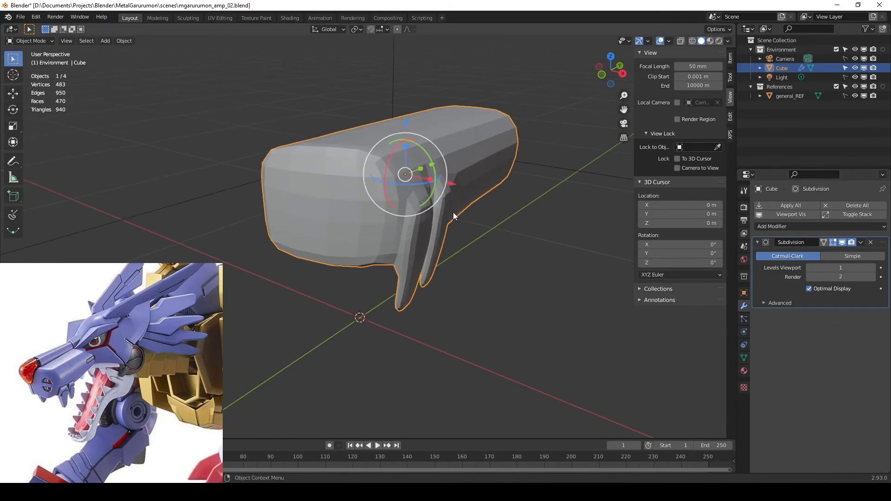
scroll(453, 212, up, 2)
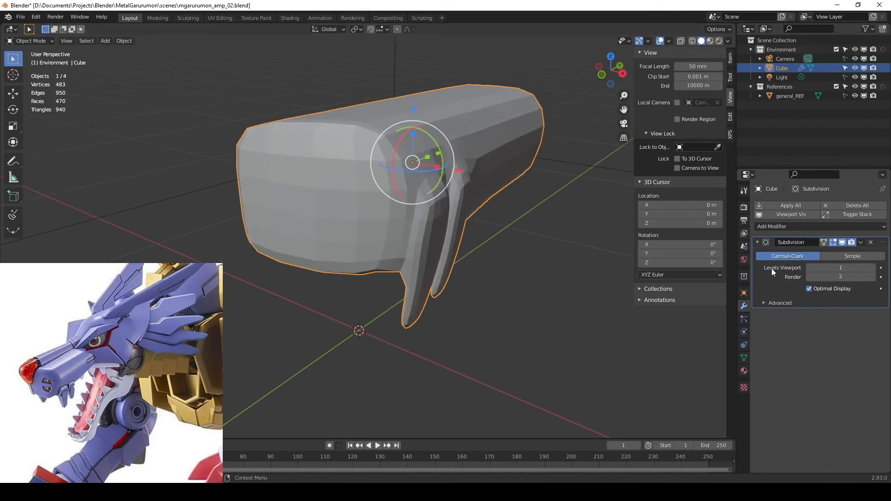
click(872, 268)
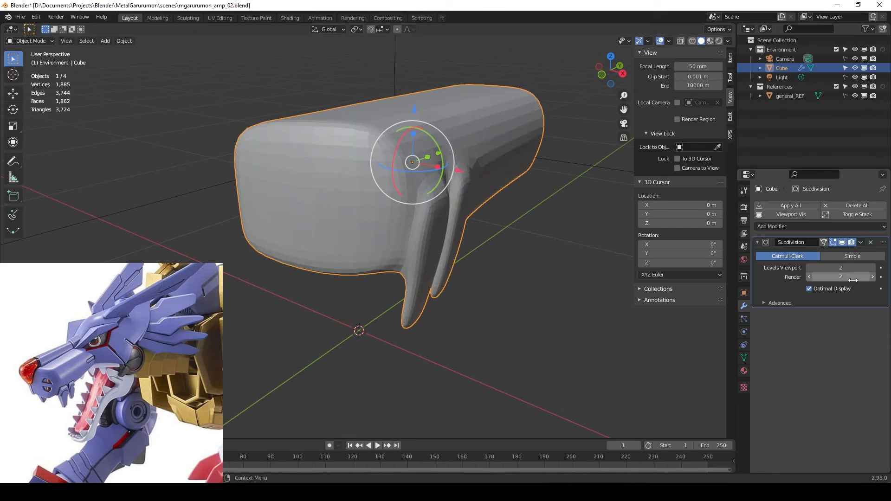
Apply Shade Smooth to the subdivided snout and enter Edit Mode to view its cage around the fangs.
click(533, 268)
click(462, 157)
right_click(473, 111)
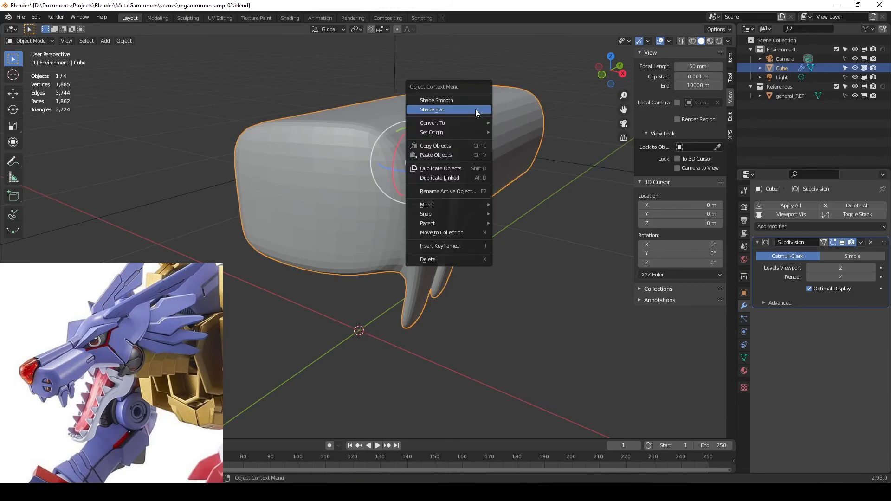
click(437, 100)
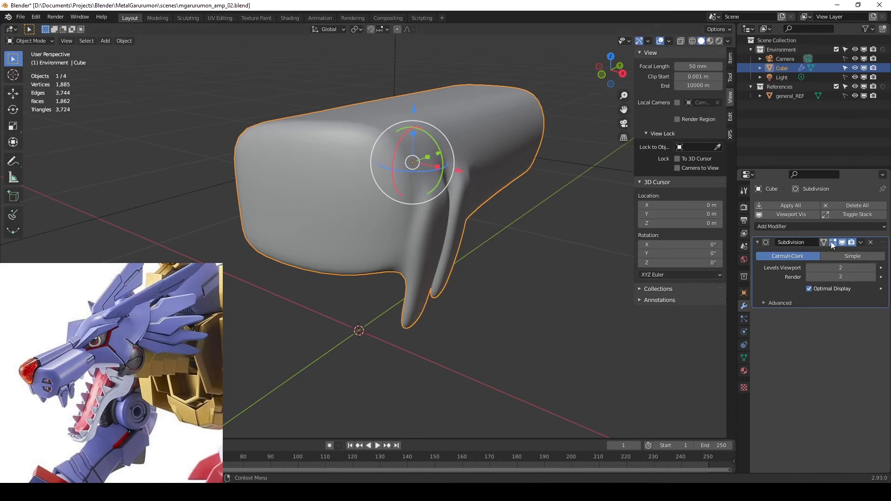
key(Tab)
middle_drag(490, 171, 388, 203)
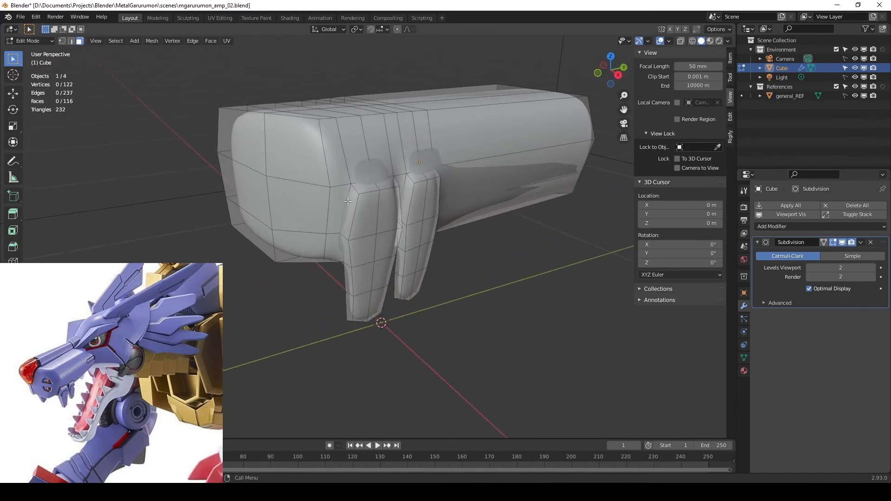
Toggle the Subdivision modifier's on-cage display to compare the snout's cage, and turn off the modifier's Edit Mode display.
middle_drag(385, 161, 473, 174)
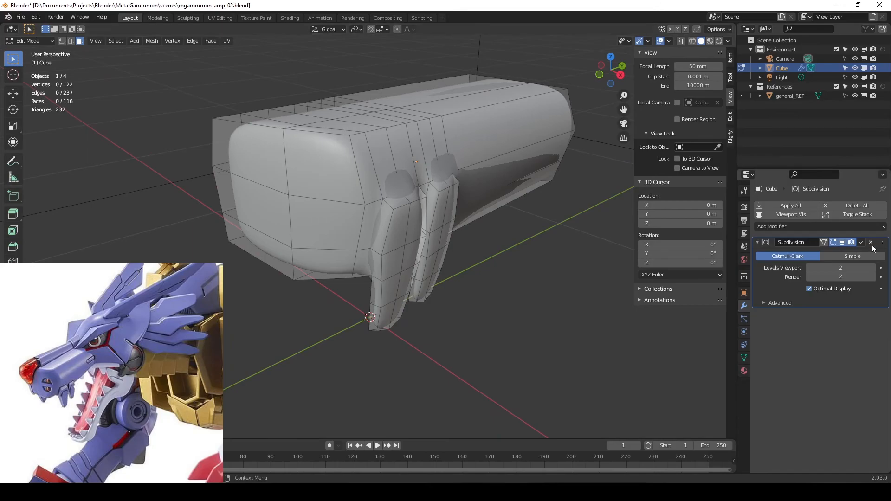
click(823, 243)
middle_drag(324, 172, 371, 201)
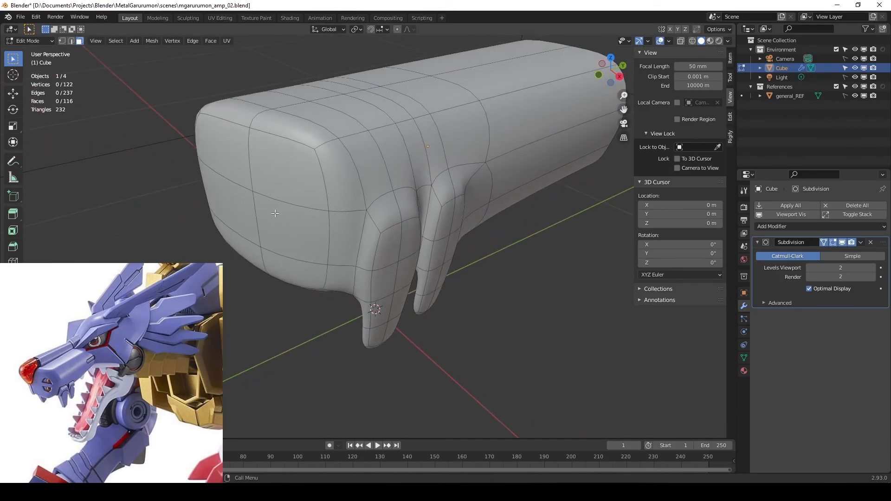
click(823, 242)
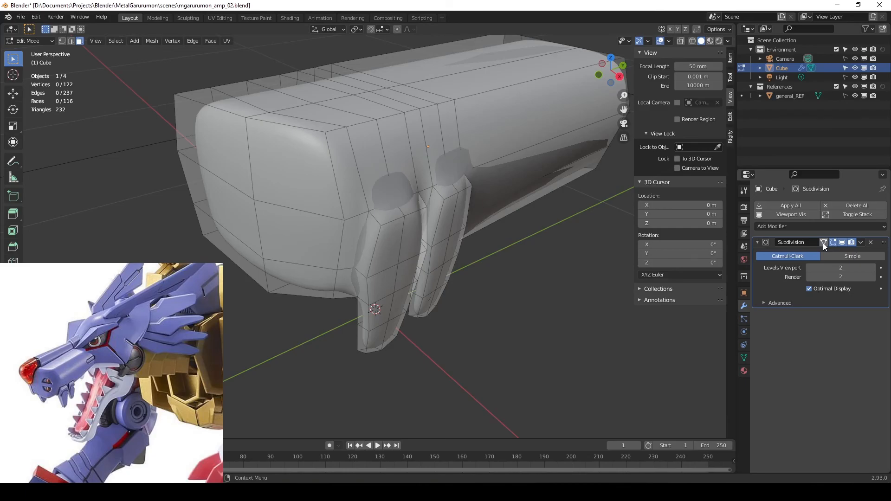
click(832, 242)
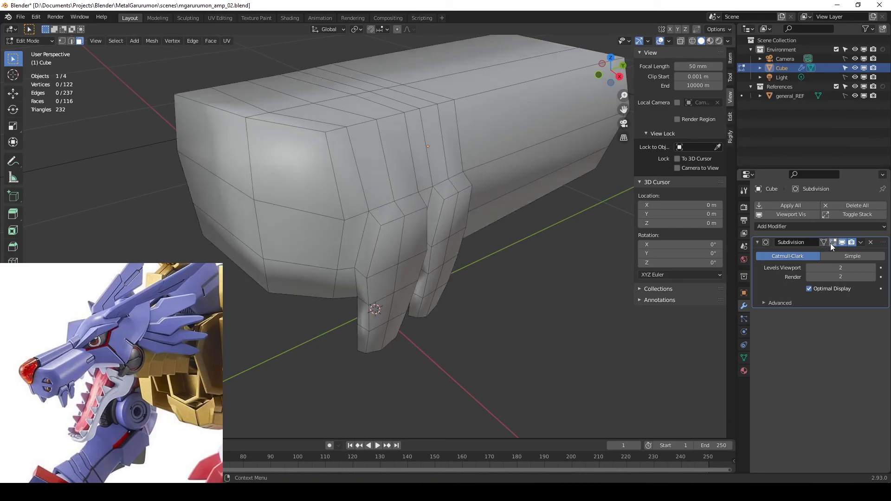
middle_drag(353, 200, 309, 169)
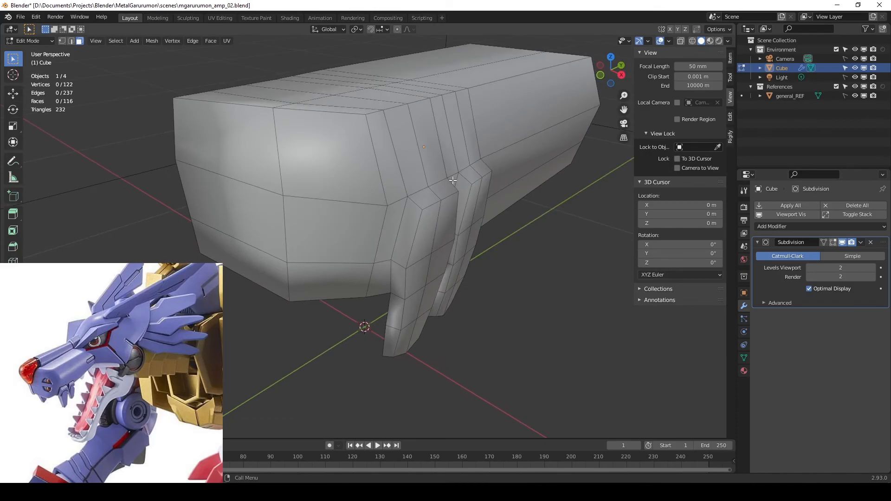
key(Tab)
key(Tab)
mouse_move(466, 221)
middle_down()
mouse_move(445, 183)
mouse_move(436, 183)
mouse_move(478, 213)
middle_up()
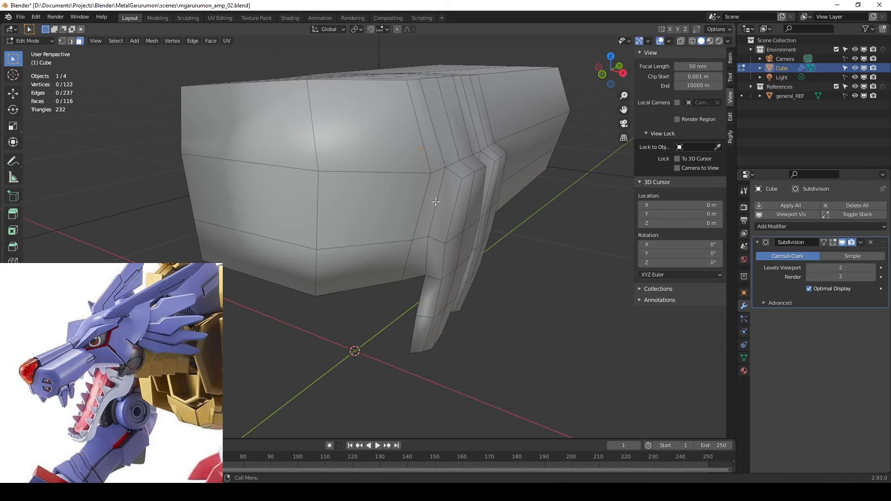
Add an edge loop around the front fang and slide it close to the fang's base against the snout.
key(ctrl+r)
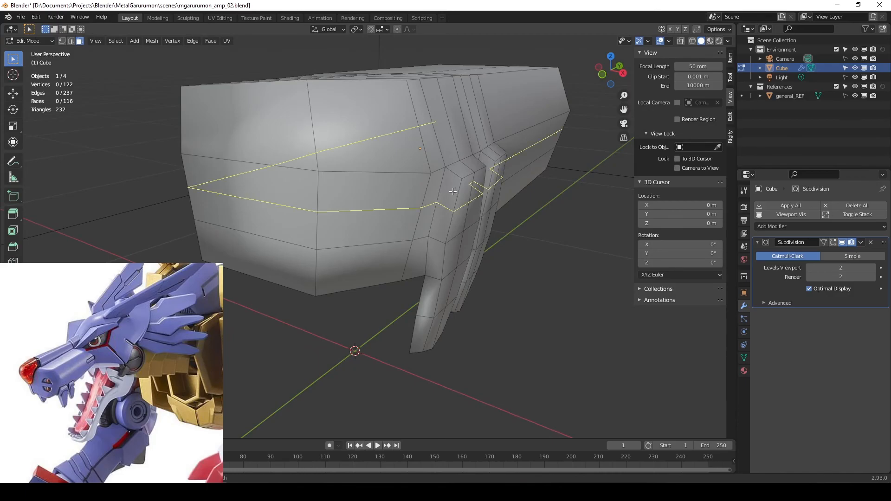
click(447, 175)
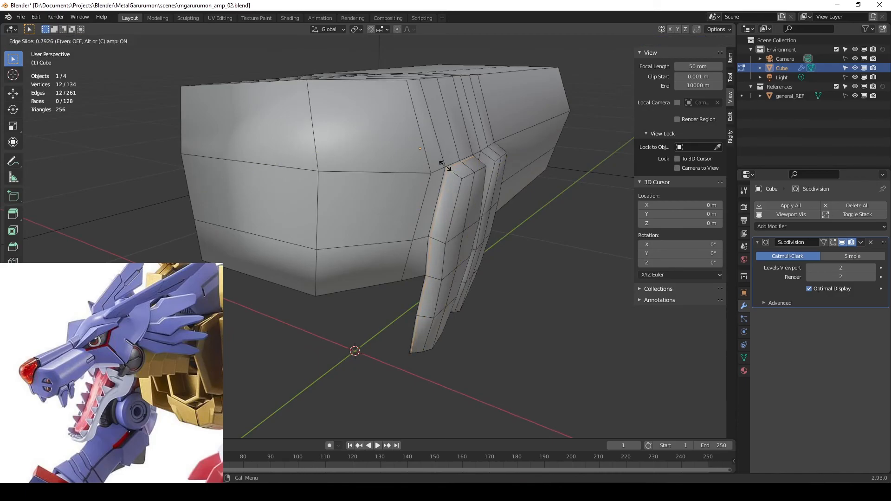
click(446, 166)
Select the ring of narrow faces around the front fang's base, extrude it and scale the extrusion.
scroll(475, 169, up, 6)
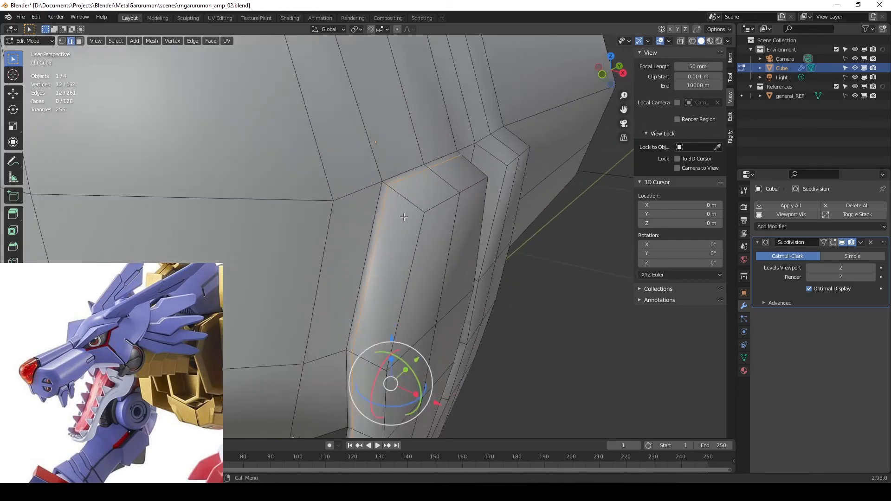
key(3)
click(412, 147)
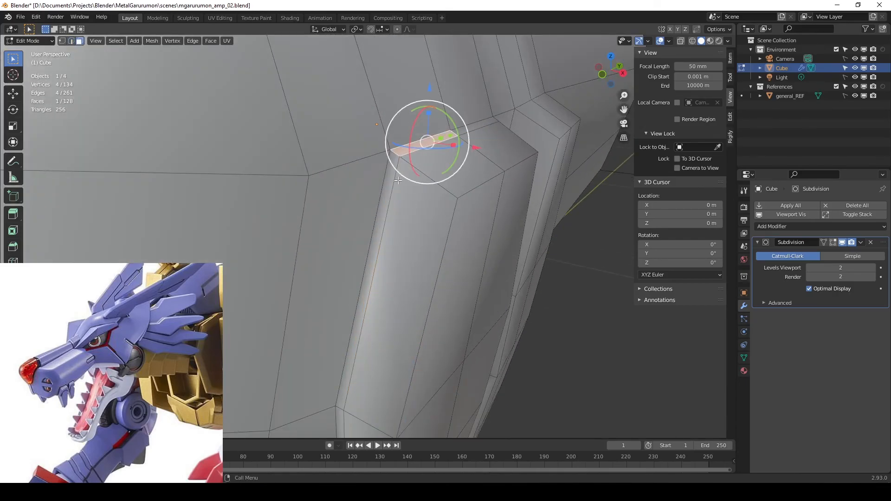
shift+click(379, 211)
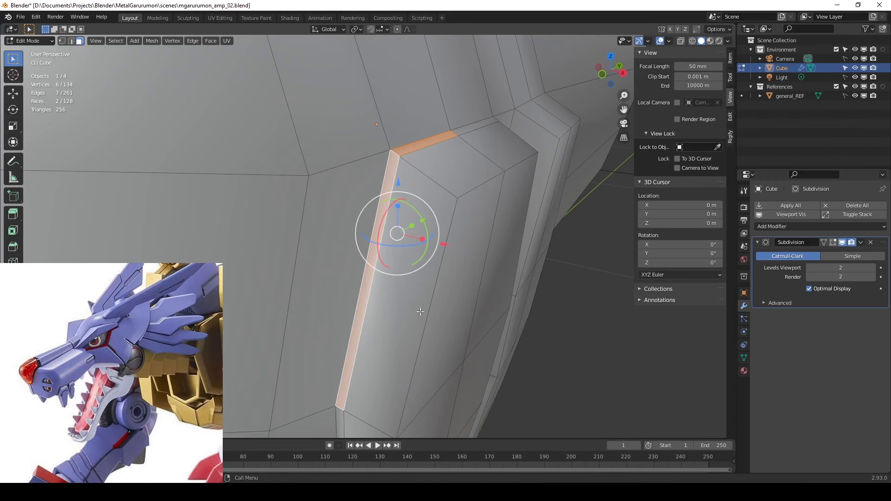
scroll(420, 312, down, 8)
ctrl+click(394, 254)
middle_drag(523, 274, 436, 274)
scroll(435, 274, down, 4)
shift+middle_drag(441, 55, 488, 242)
ctrl+click(353, 148)
key(e)
key(s)
click(484, 262)
Examine the subdivided snout and the sharpened base of the front fang from several angles in Object Mode.
shift+middle_drag(487, 204, 419, 190)
key(Tab)
click(492, 228)
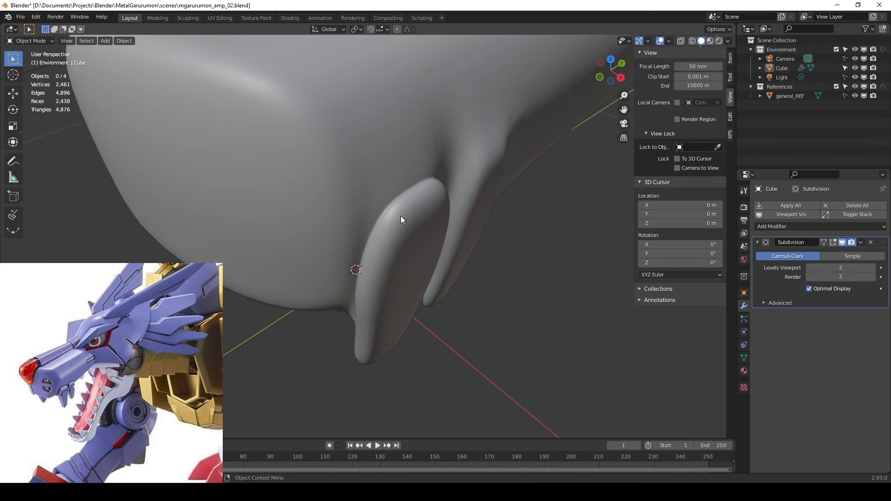
middle_drag(402, 219, 423, 195)
middle_drag(354, 272, 332, 222)
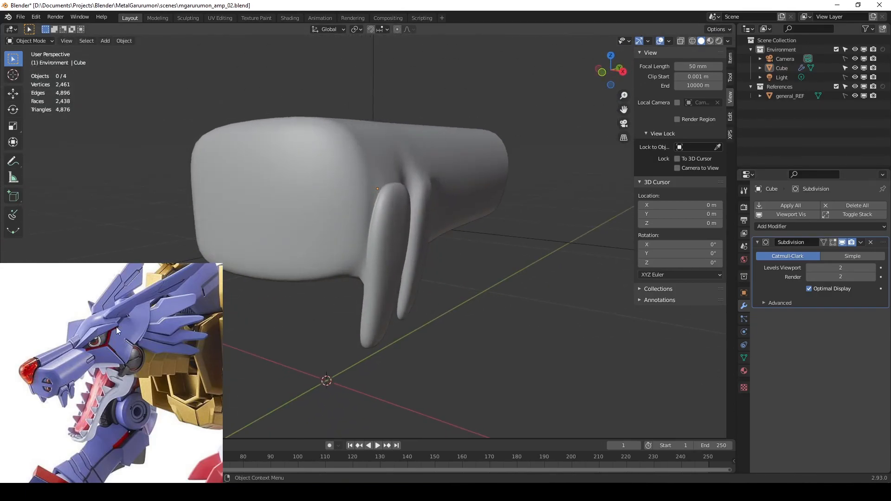
middle_drag(407, 185, 499, 174)
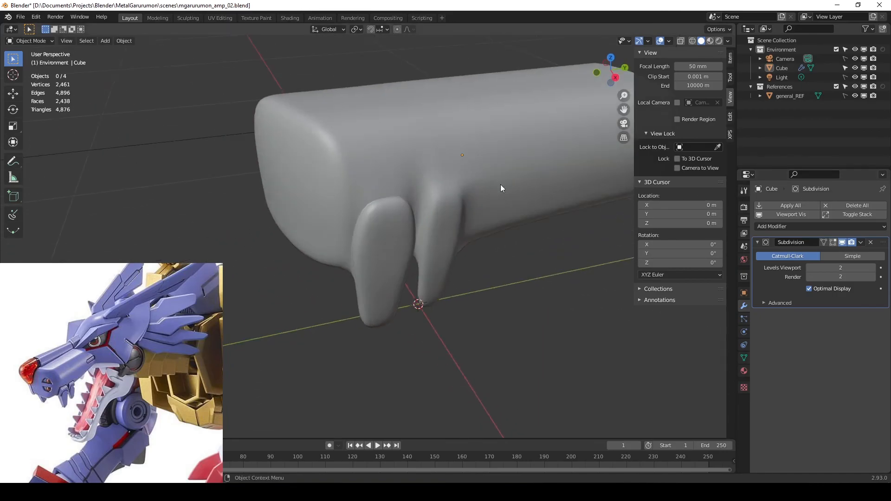
middle_drag(441, 204, 344, 165)
Add supporting edge loops to the snout, one close to its upper edge and one near its rear end.
click(344, 166)
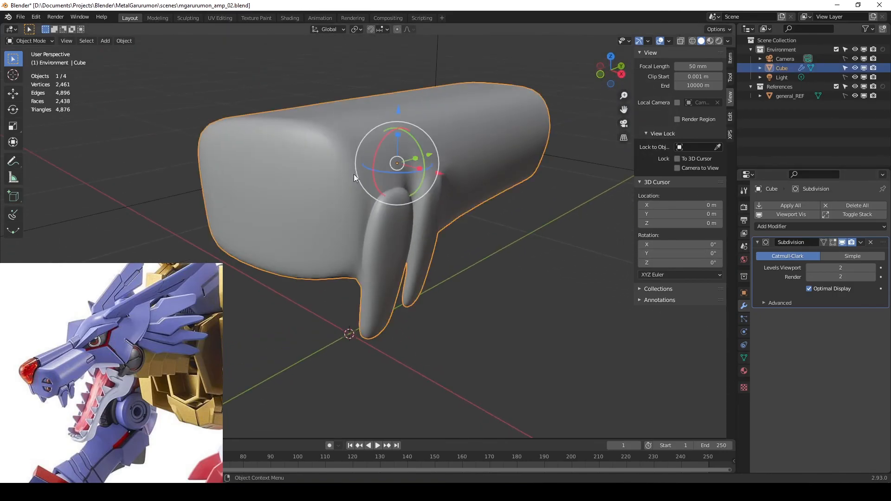
key(Tab)
key(ctrl+r)
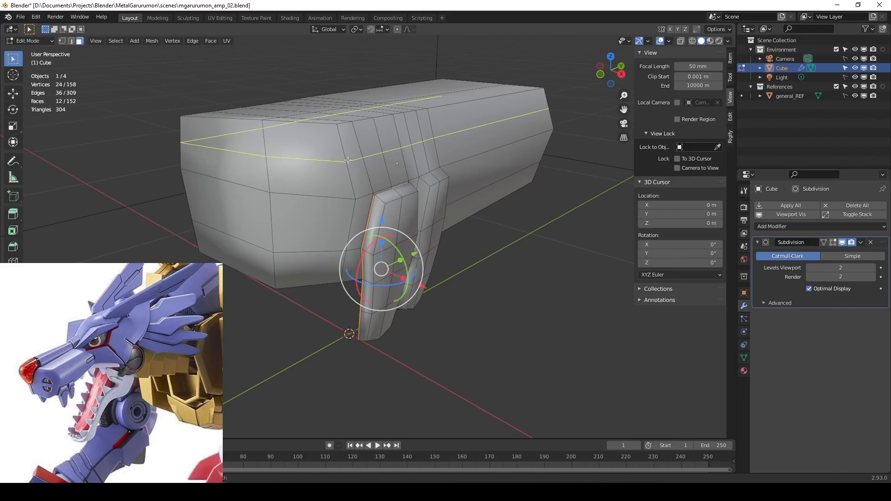
click(347, 139)
click(342, 122)
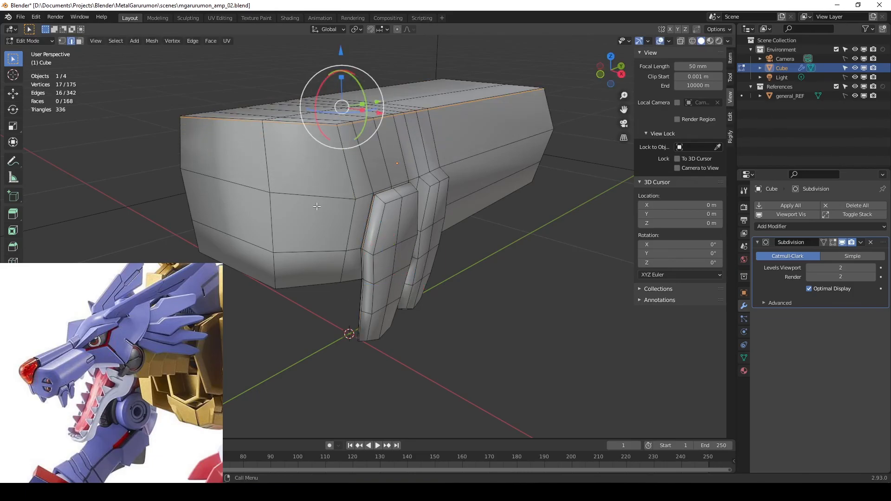
middle_drag(294, 167, 511, 134)
key(ctrl+r)
click(508, 129)
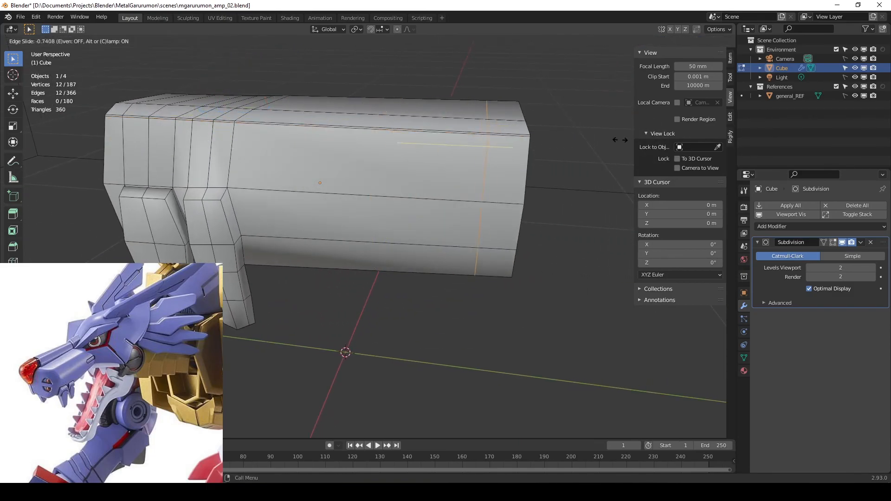
click(362, 180)
Add supporting edge loops around the outlines of the rear and front fangs.
shift+middle_drag(362, 180, 398, 154)
key(ctrl+r)
click(424, 93)
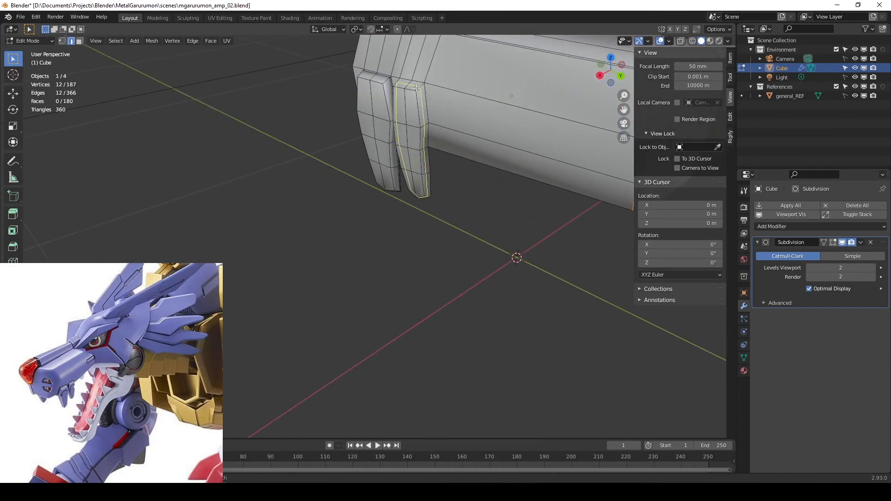
click(421, 85)
key(ctrl+r)
click(381, 80)
click(381, 80)
key(ctrl+r)
click(385, 77)
click(385, 77)
Add supporting edge loops close to the snout's lower edge and its inner side edge.
middle_drag(385, 77, 467, 91)
key(ctrl+r)
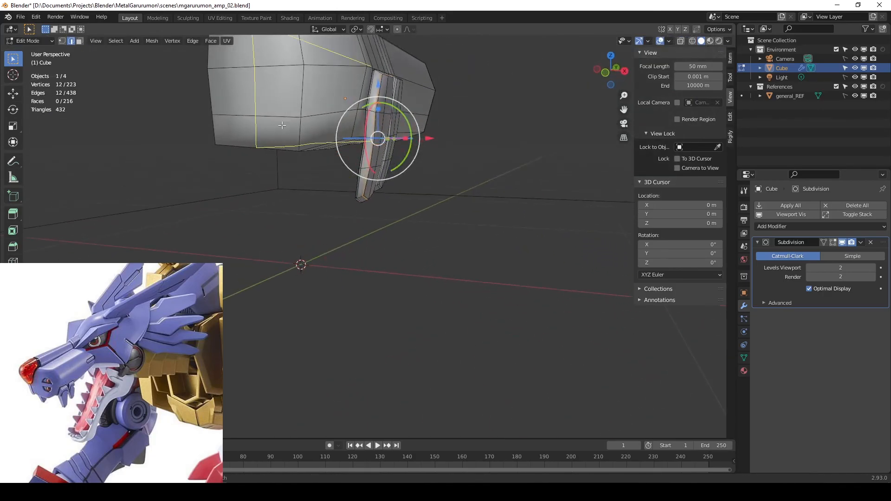
click(349, 137)
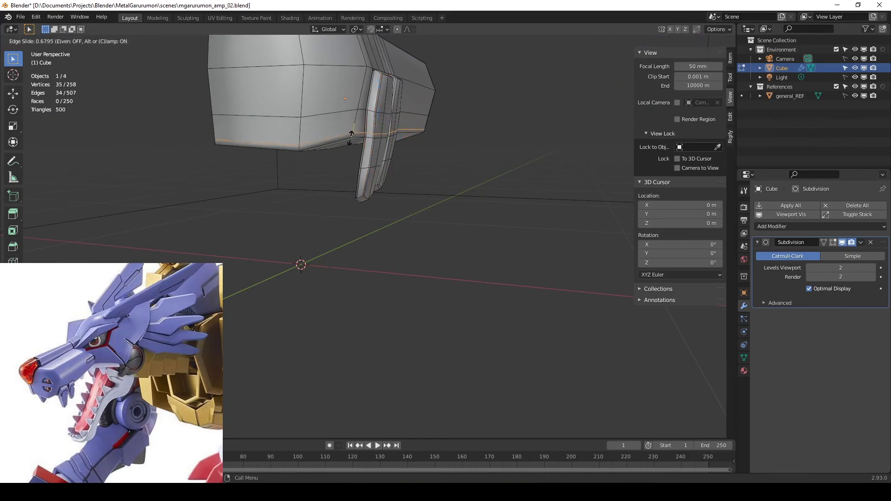
click(350, 141)
shift+middle_drag(349, 140, 360, 232)
key(ctrl+r)
click(243, 143)
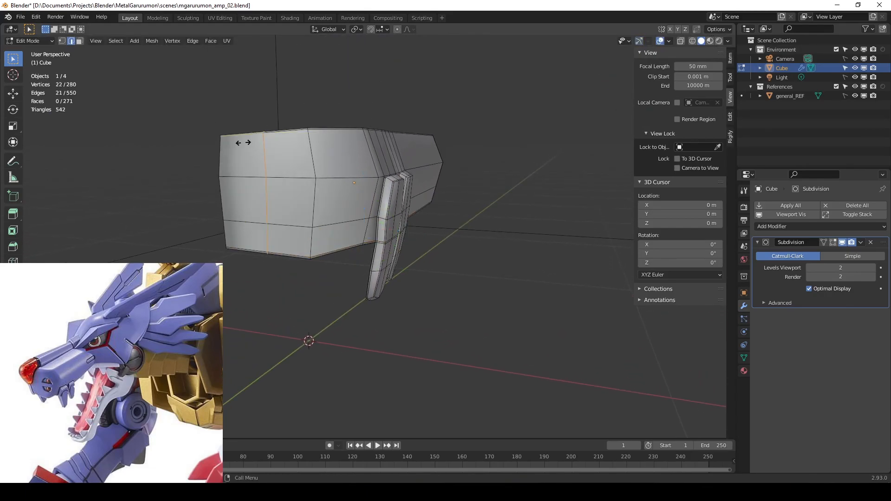
click(198, 136)
Examine the snout with its tightened edges from several angles in Edit Mode and Object Mode.
middle_drag(256, 141, 246, 164)
scroll(348, 199, up, 4)
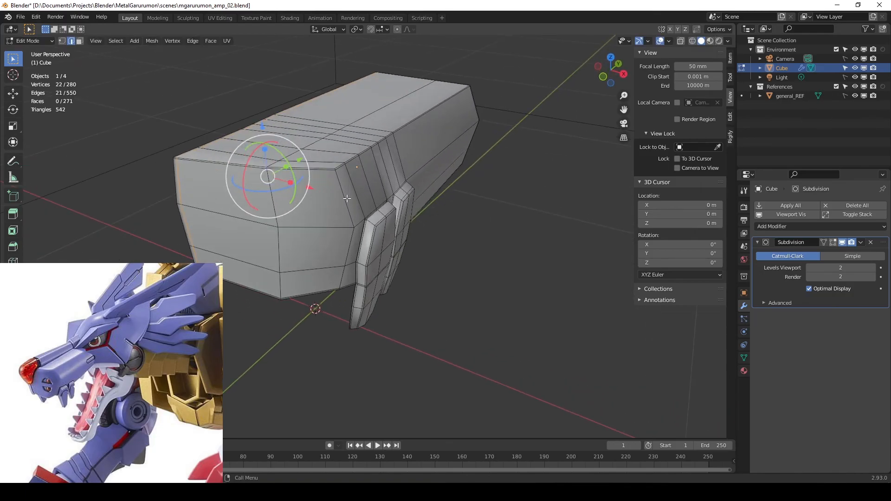
scroll(373, 77, down, 1)
middle_drag(393, 182, 506, 139)
key(Tab)
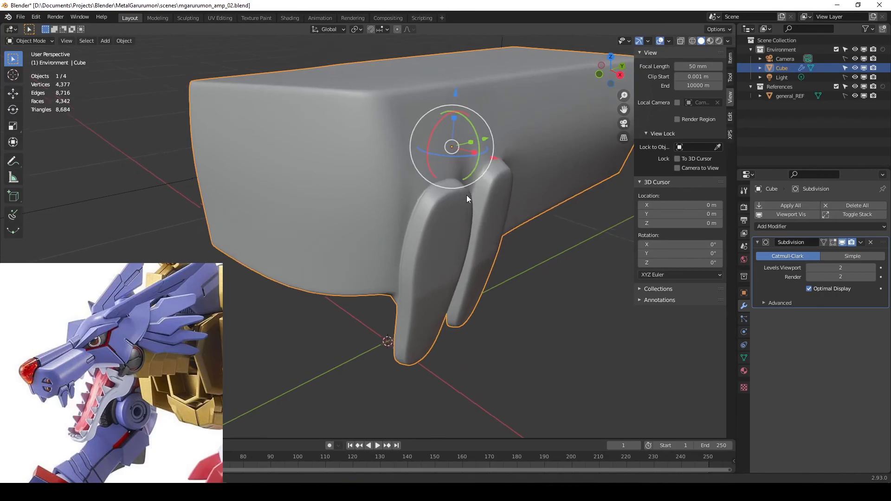
middle_drag(464, 196, 398, 133)
middle_drag(514, 197, 383, 180)
Turn on the Subdivision modifier's on-cage display, add two edge loops beside the snout's mid-height edge, and view the result in Object Mode.
key(Tab)
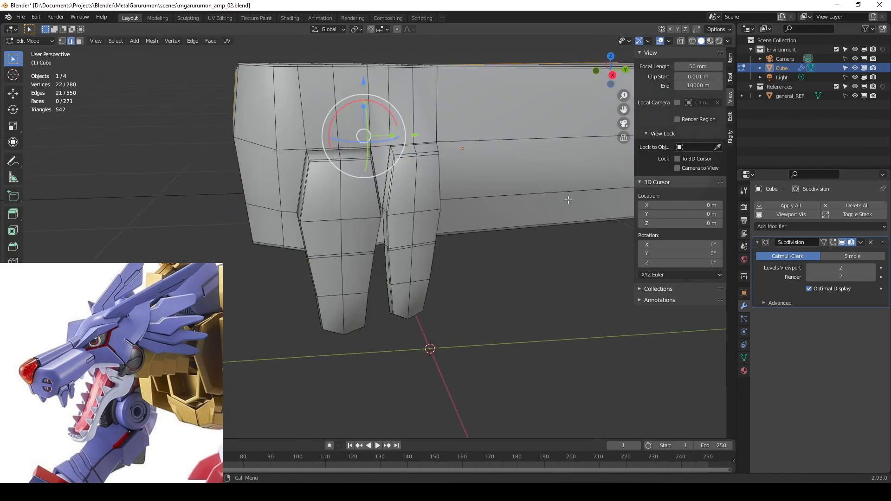
click(824, 241)
middle_drag(284, 175, 290, 147)
key(ctrl+r)
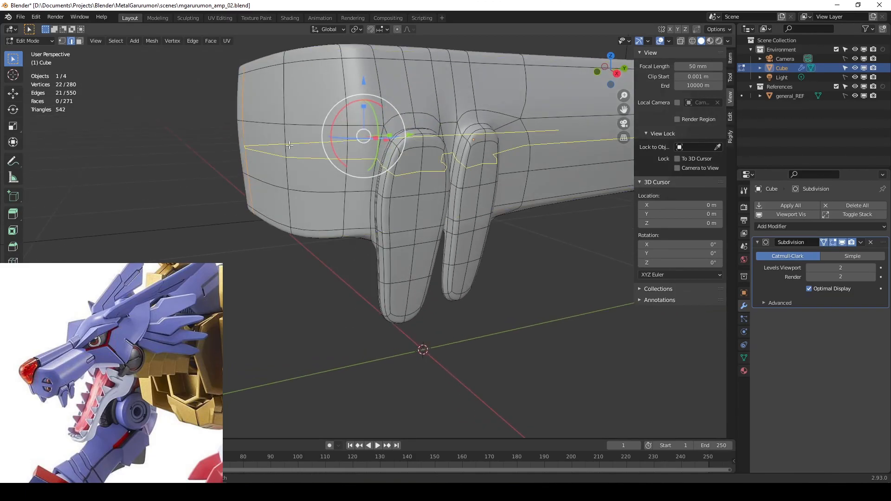
click(290, 145)
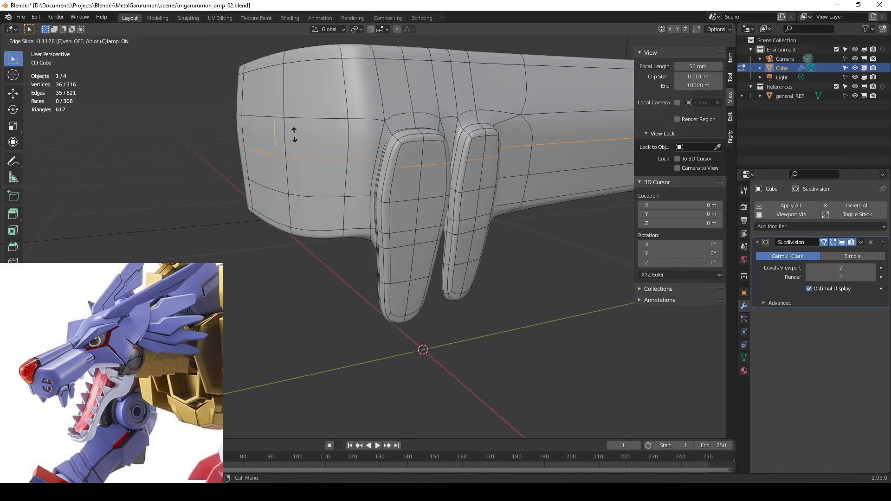
click(301, 107)
key(ctrl+r)
click(338, 90)
click(331, 132)
middle_drag(330, 132, 349, 157)
key(Tab)
middle_drag(421, 148, 389, 144)
Undo the supporting edge loops, the fang extrusion and the smooth shading, and delete the Subdivision modifier from the snout.
key(ctrl+z)
key(ctrl+z)
key(ctrl+z)
key(ctrl+z)
key(ctrl+z)
key(ctrl+z)
key(ctrl+z)
key(ctrl+z)
key(ctrl+z)
key(ctrl+z)
key(ctrl+z)
key(ctrl+z)
key(ctrl+z)
key(ctrl+z)
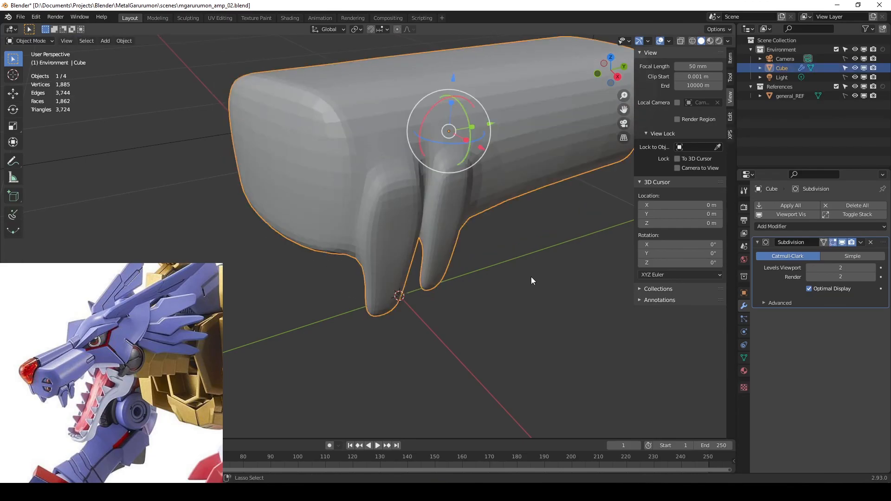
click(870, 242)
middle_drag(329, 212, 378, 230)
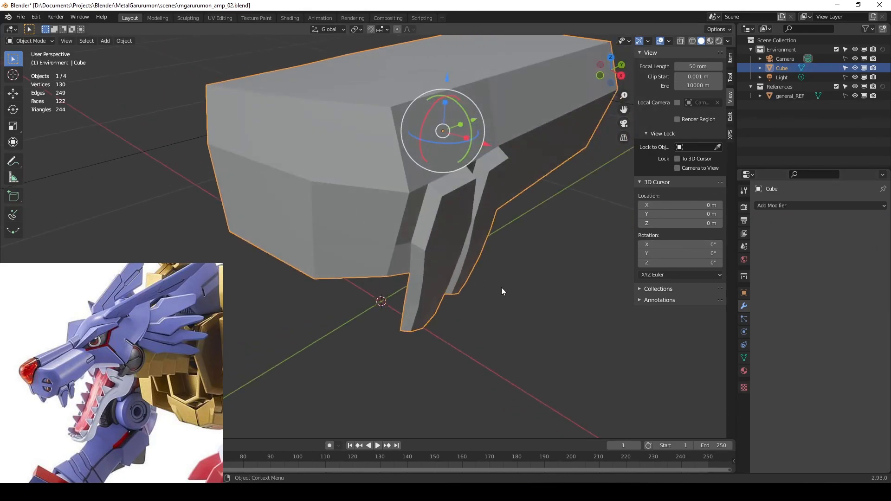
Move the reference image over the properties area and examine the flat-shaded snout from several angles against it.
click(529, 287)
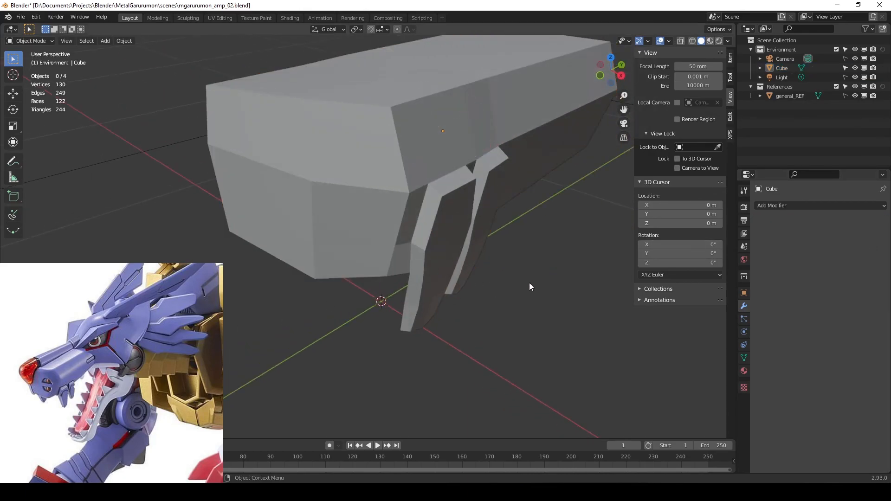
drag(169, 331, 838, 184)
middle_drag(510, 237, 416, 210)
click(417, 210)
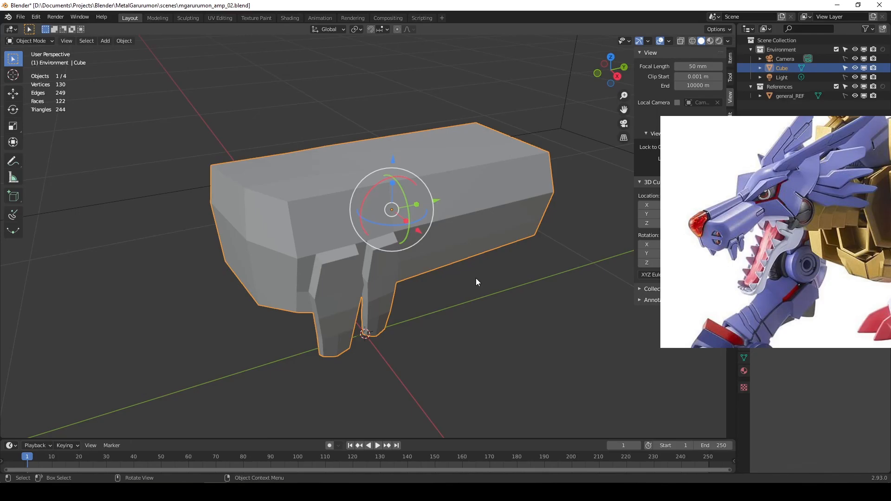
middle_drag(477, 280, 489, 228)
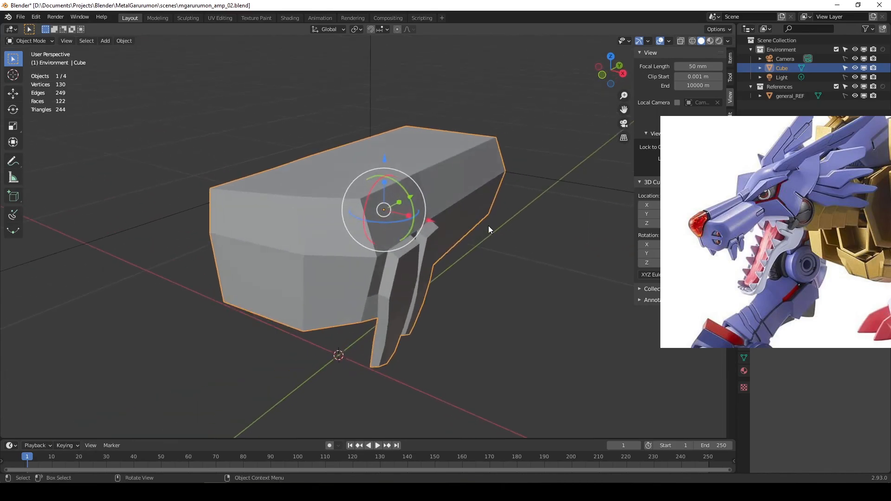
click(474, 249)
middle_drag(473, 323, 590, 218)
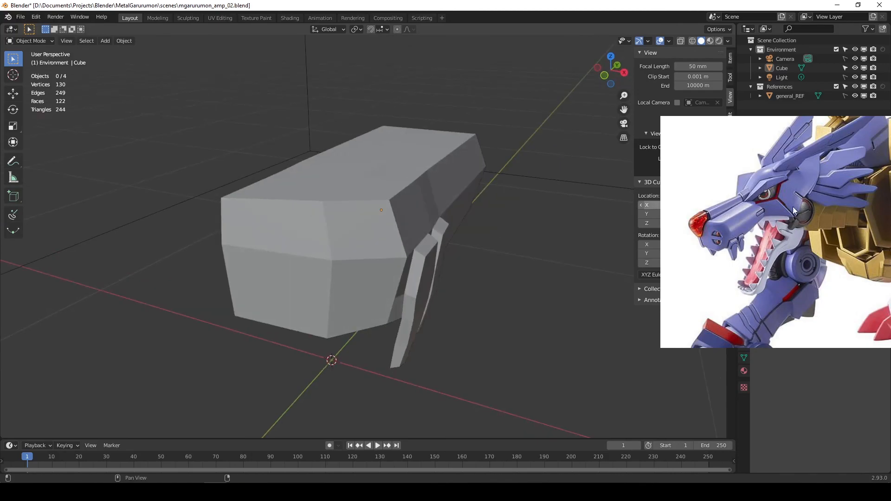
middle_drag(529, 260, 519, 263)
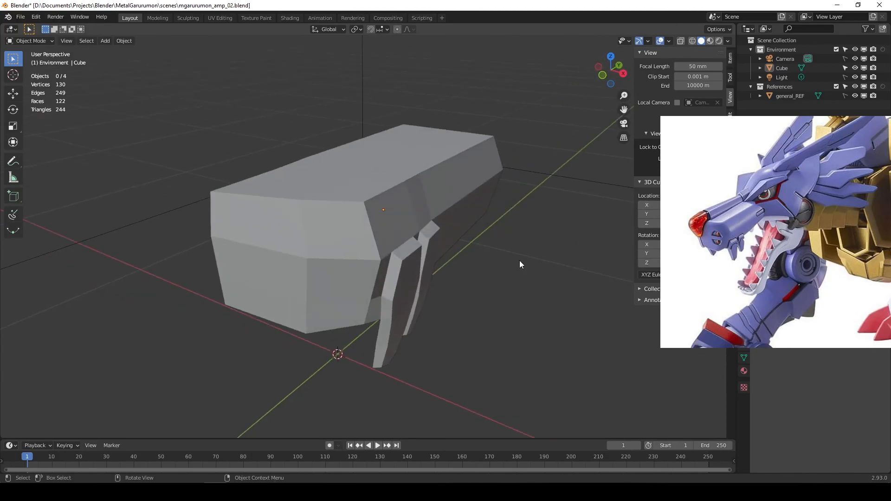
Save the scene as a new version named mgarurumon_amp_03.blend in the scenes folder.
key(ctrl)
key(ctrl+shift+s)
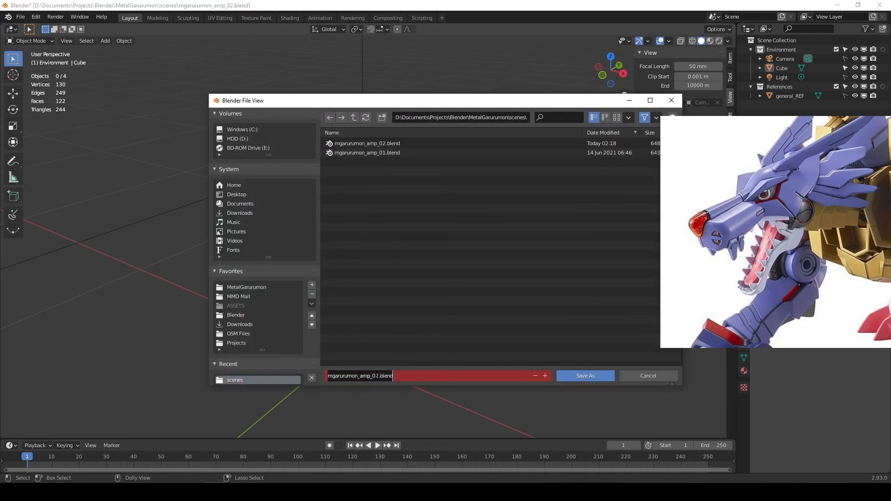
key(Home)
click(586, 376)
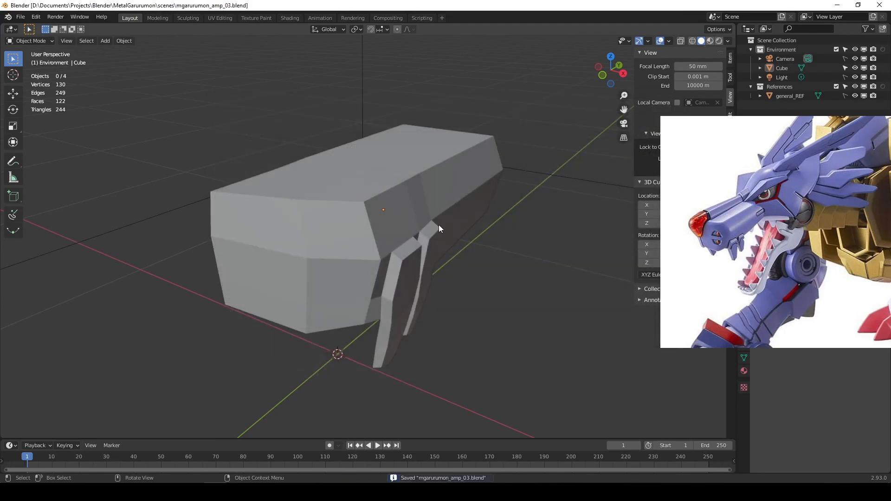